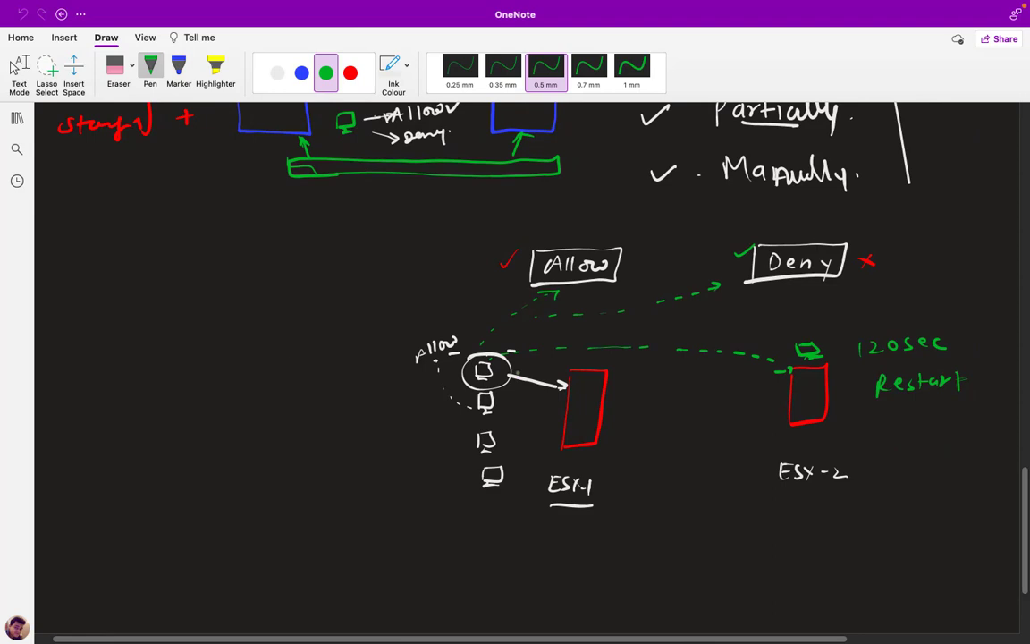
Scroll up to 'Features of cluster', underline D.R.S. and H. A. in green, and switch to the desktop
scroll(527, 358, "up", 5)
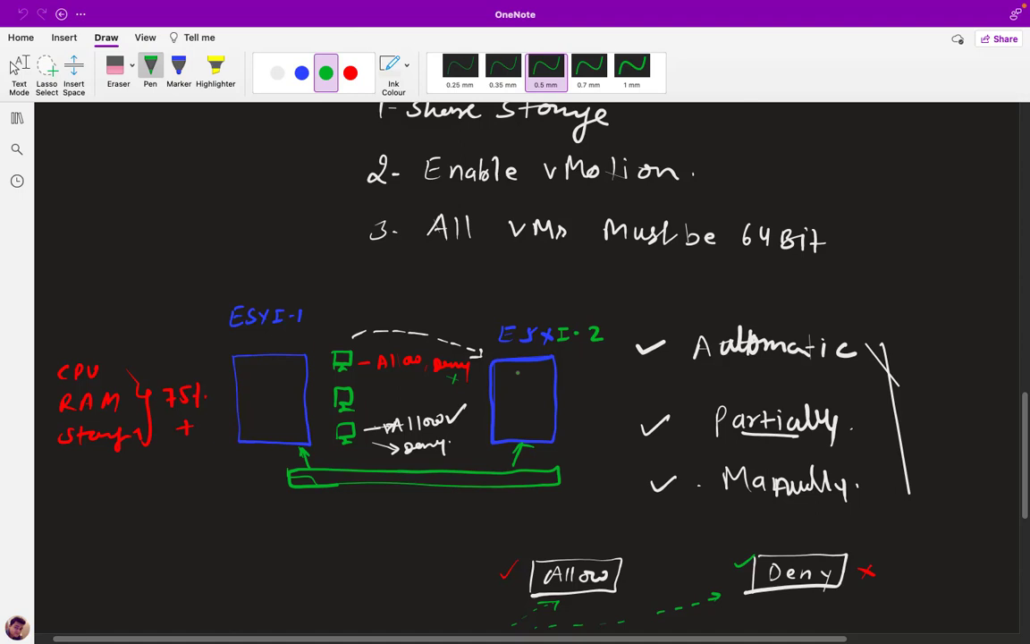
scroll(685, 322, "up", 5)
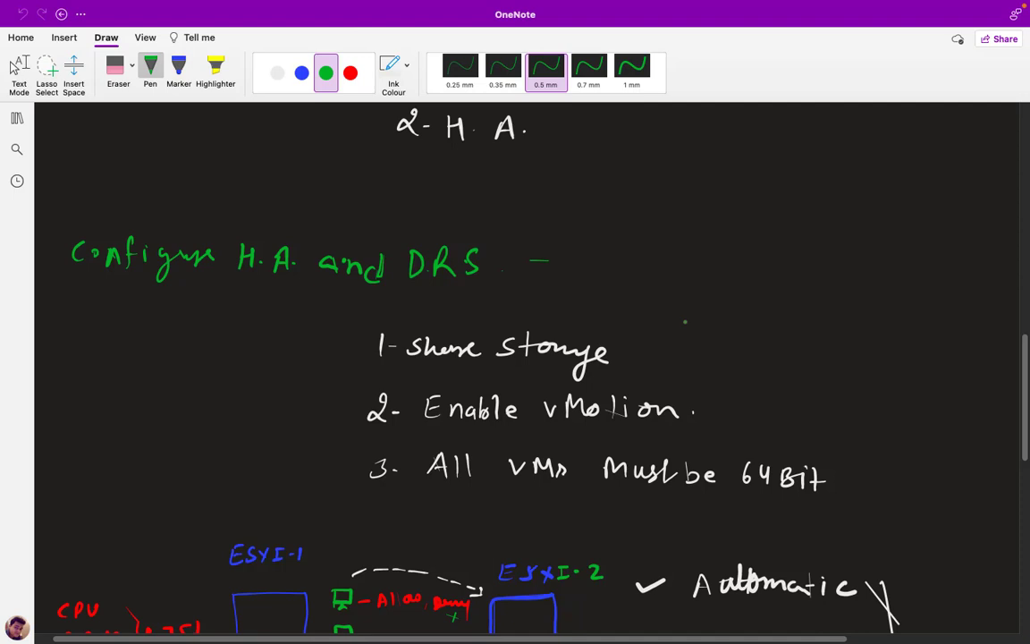
scroll(684, 322, "up", 6)
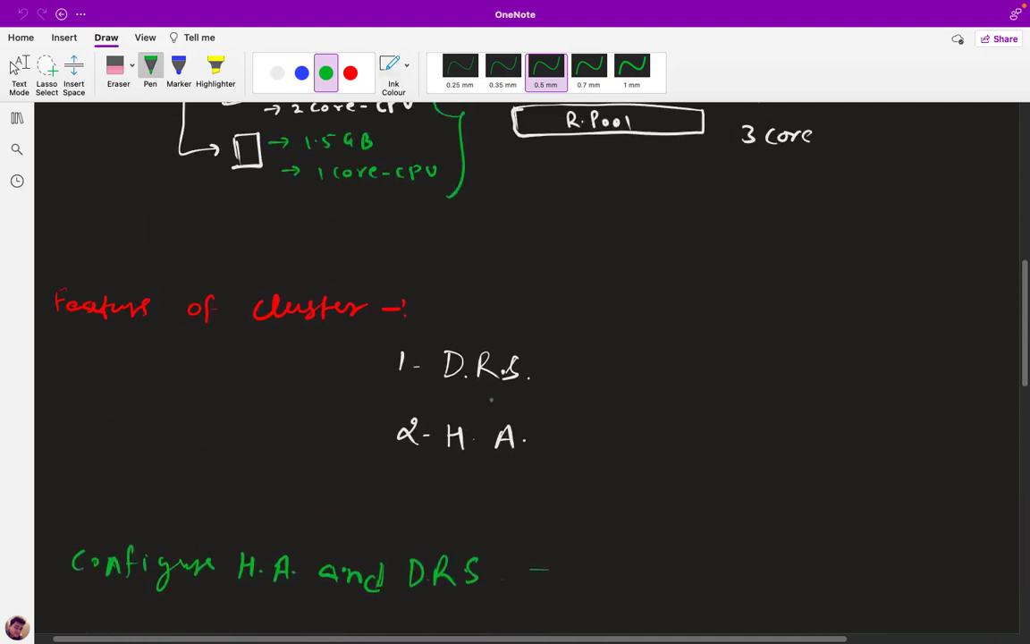
left_click_drag(446, 391, 510, 389)
left_click_drag(447, 463, 537, 464)
left_click_drag(1026, 382, 1025, 499)
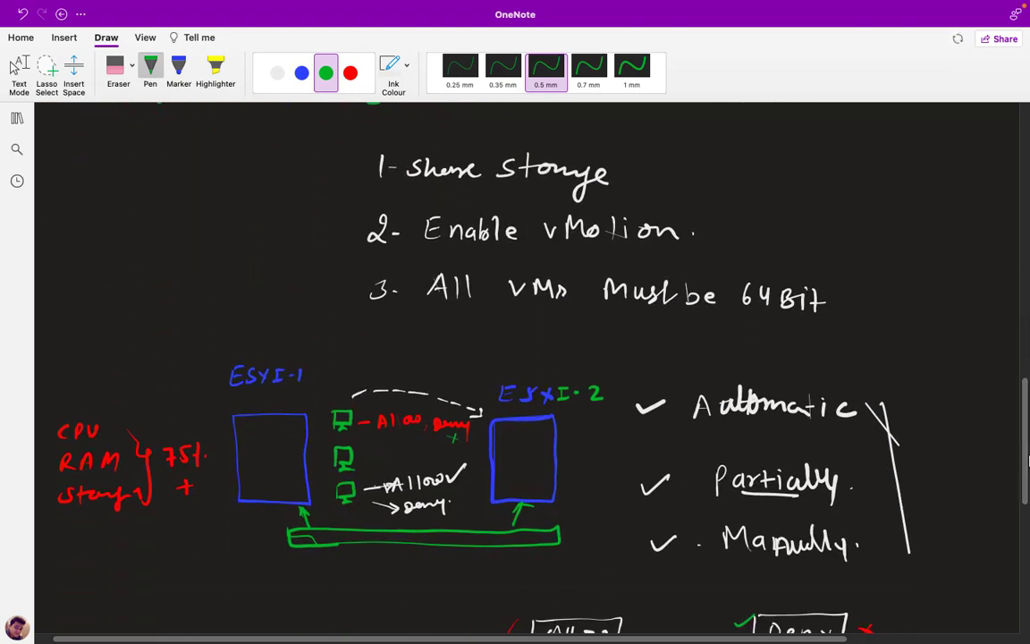
key("ctrl+Left")
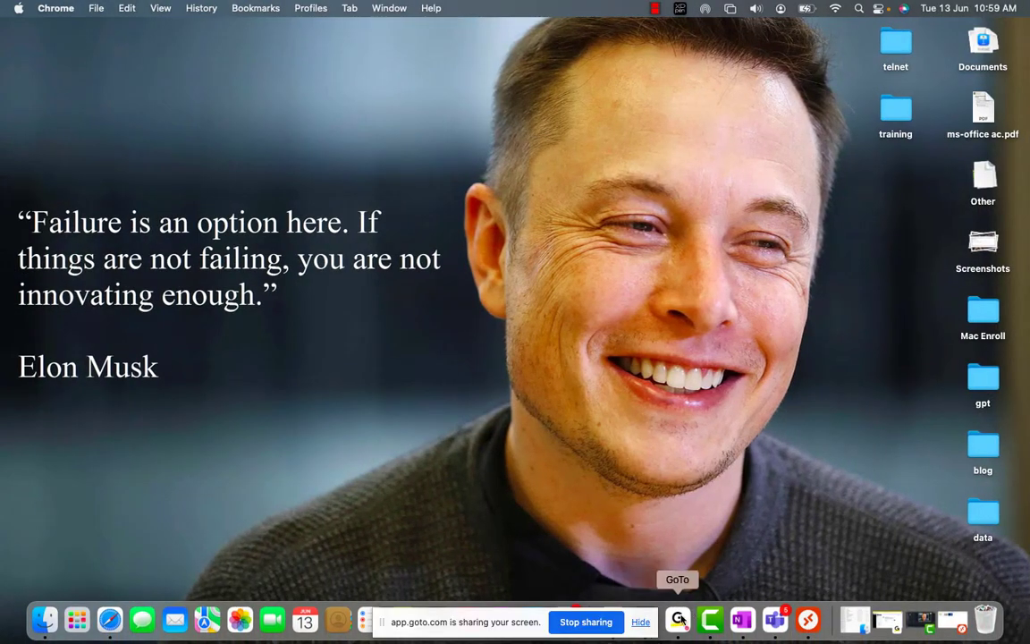
Dismiss the disconnect notice and connect to 192.168.1.2, accepting its unverified certificate
left_click(807, 619)
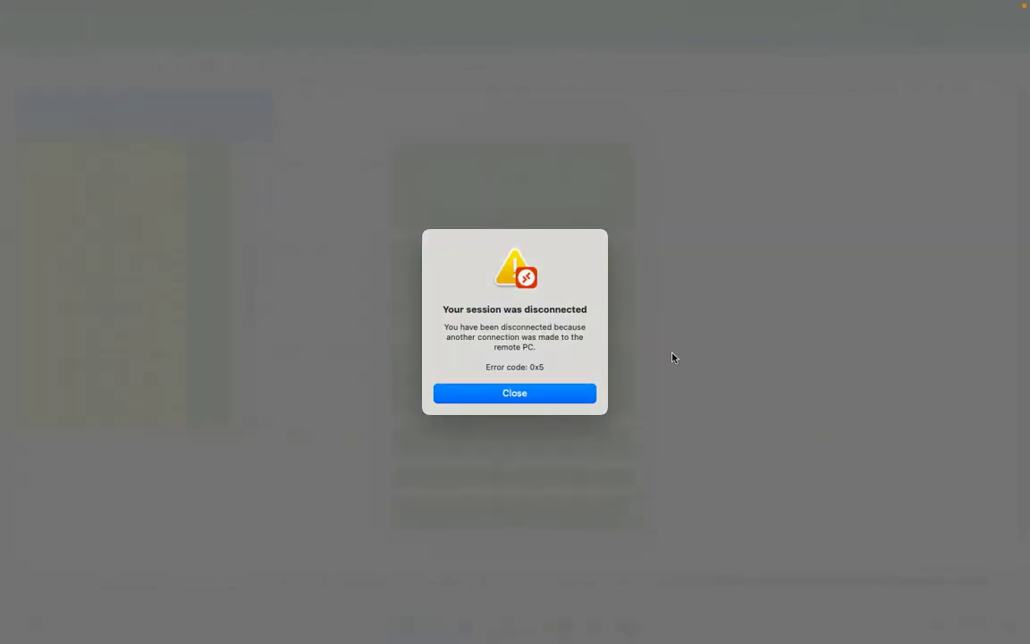
left_click(506, 398)
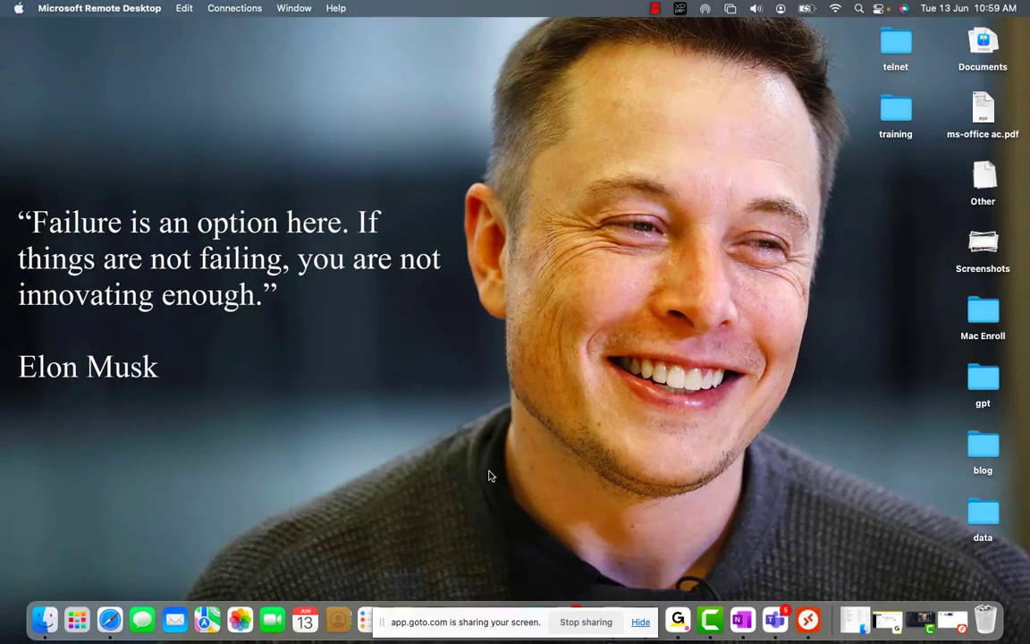
left_click(807, 622)
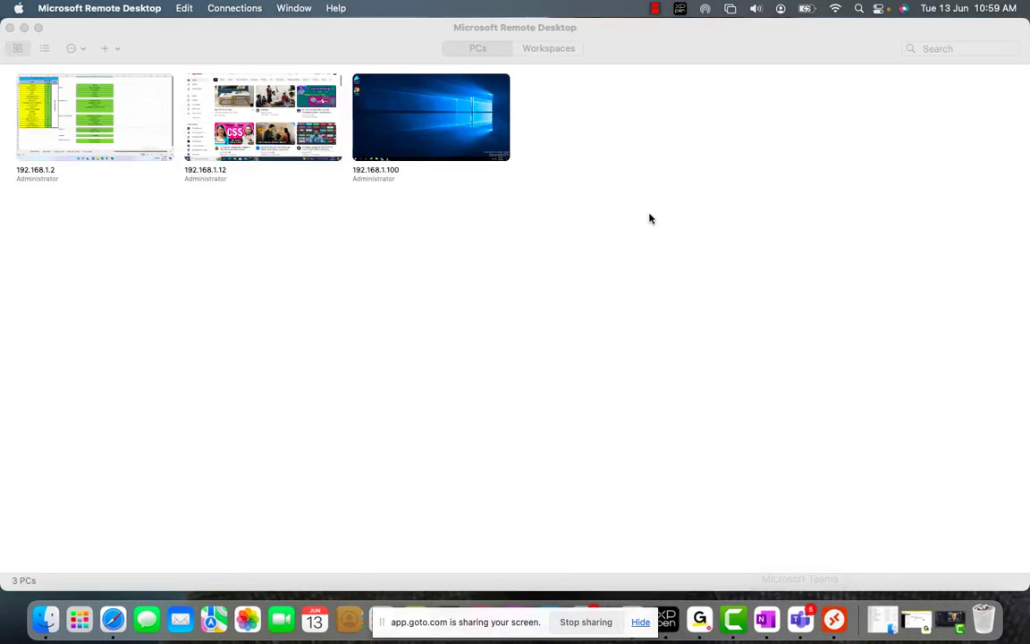
double_click(63, 102)
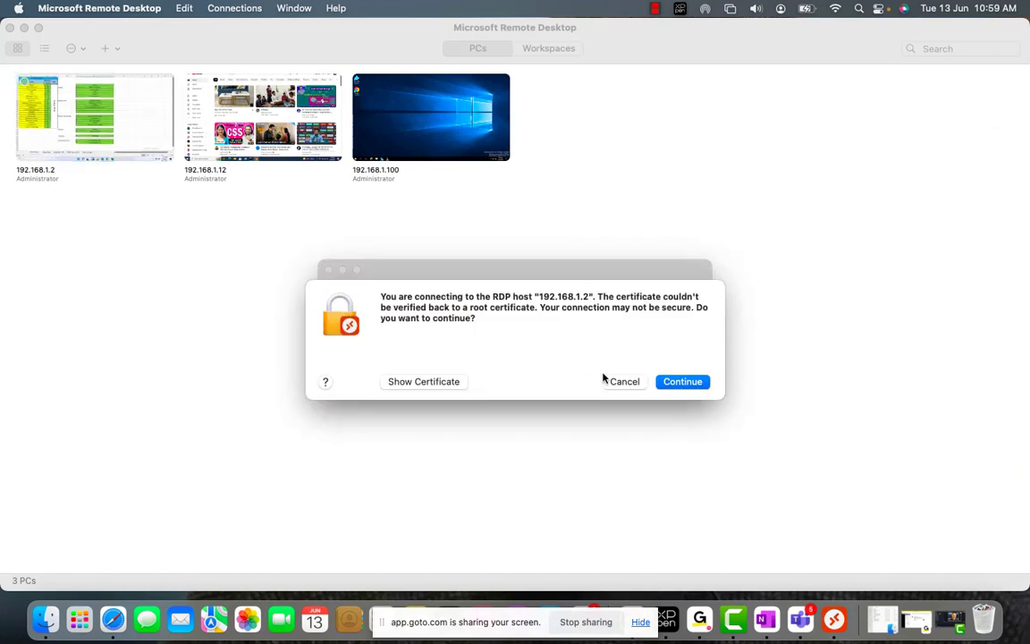
left_click(683, 382)
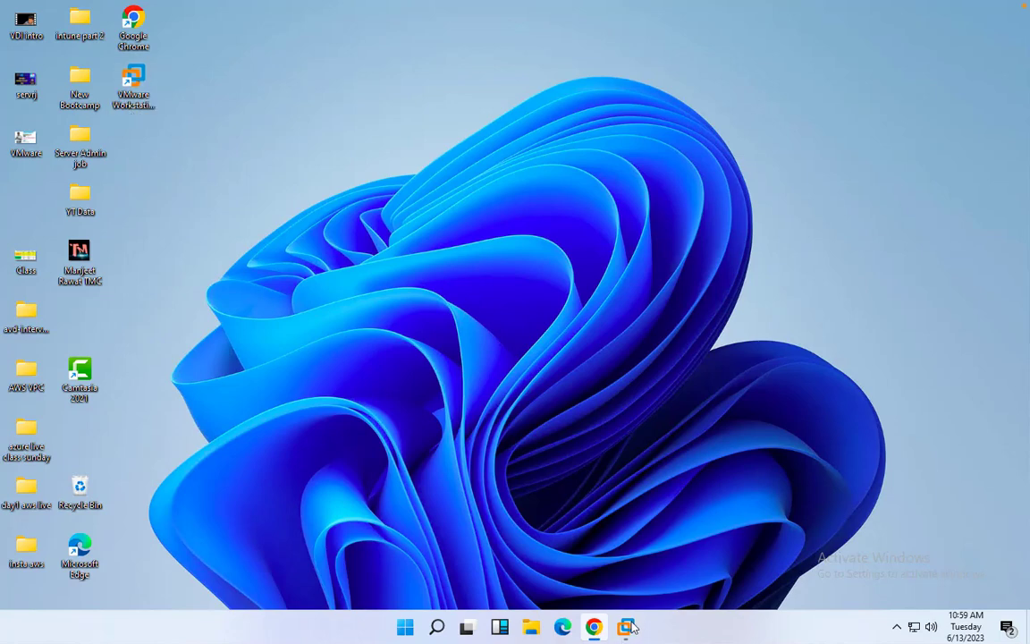
Refresh the remote Windows 11 desktop and bring VMware Workstation showing Domain Server 2016 forward
left_click(569, 203)
right_click(571, 204)
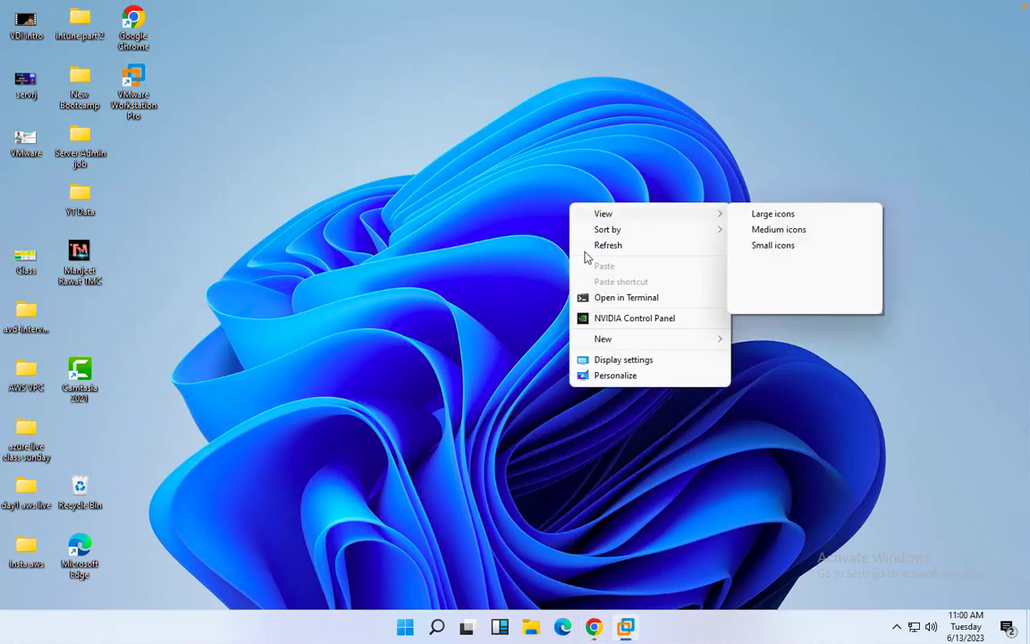
left_click(606, 247)
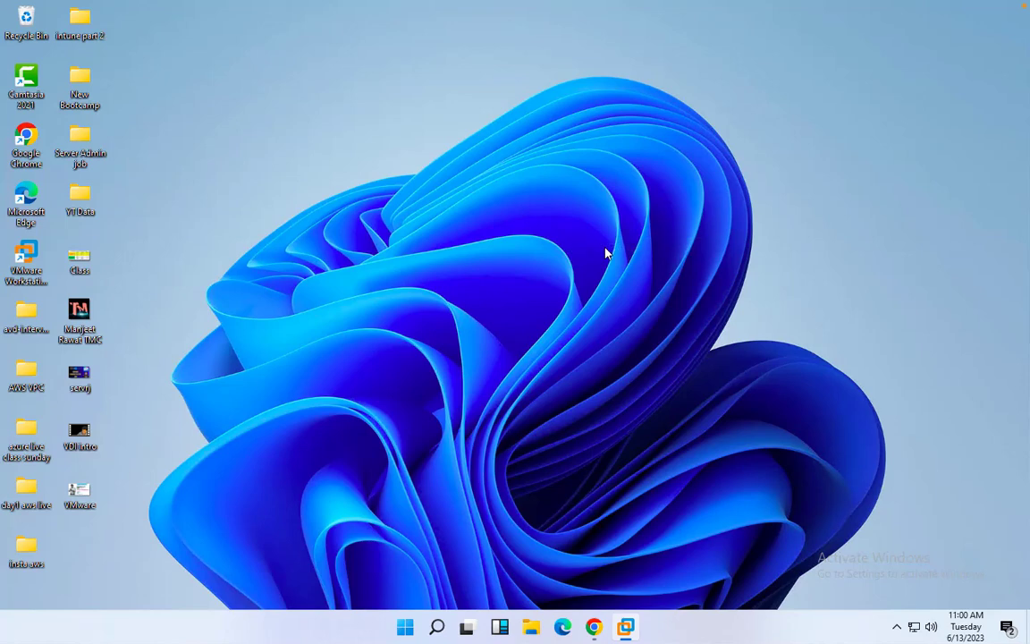
left_click(625, 629)
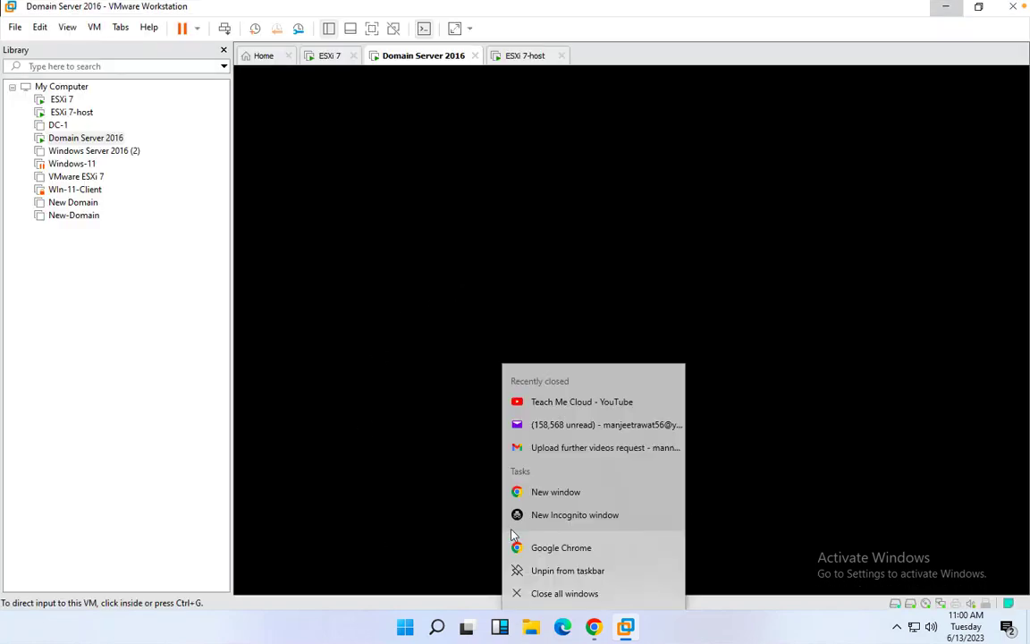
Switch between the ESXi 7, Domain Server 2016 and ESXi 7-host consoles, ending on ESXi 7-host at 192.168.1.24
left_click(165, 453)
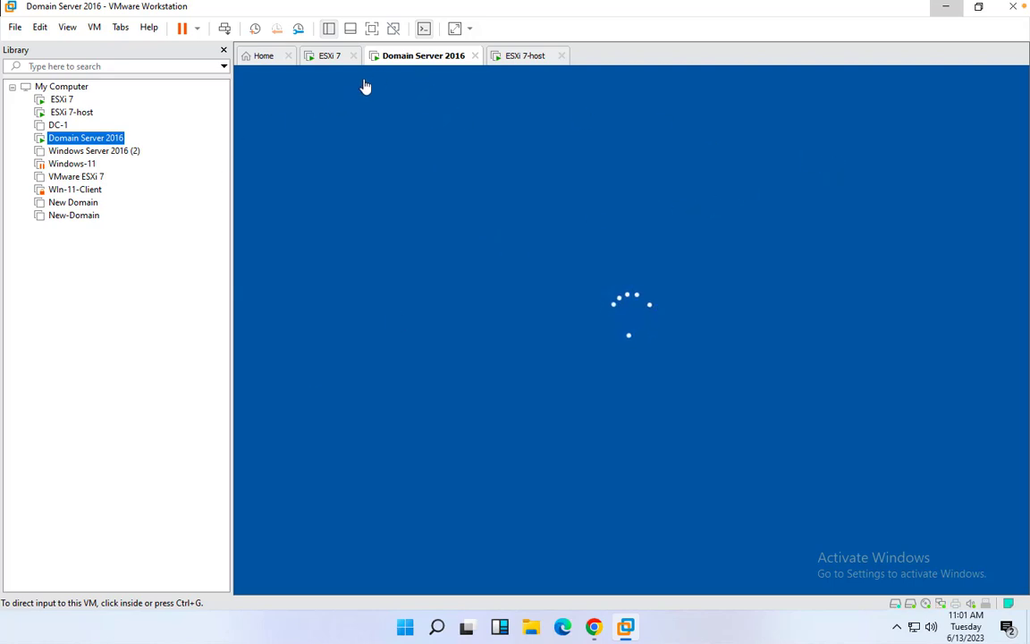
left_click(332, 59)
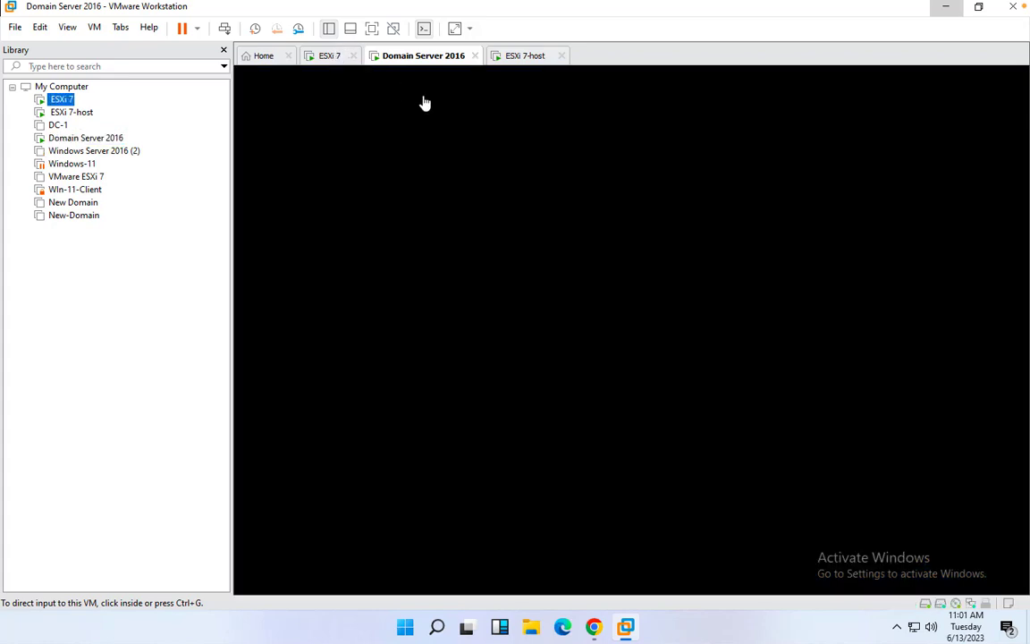
left_click(329, 57)
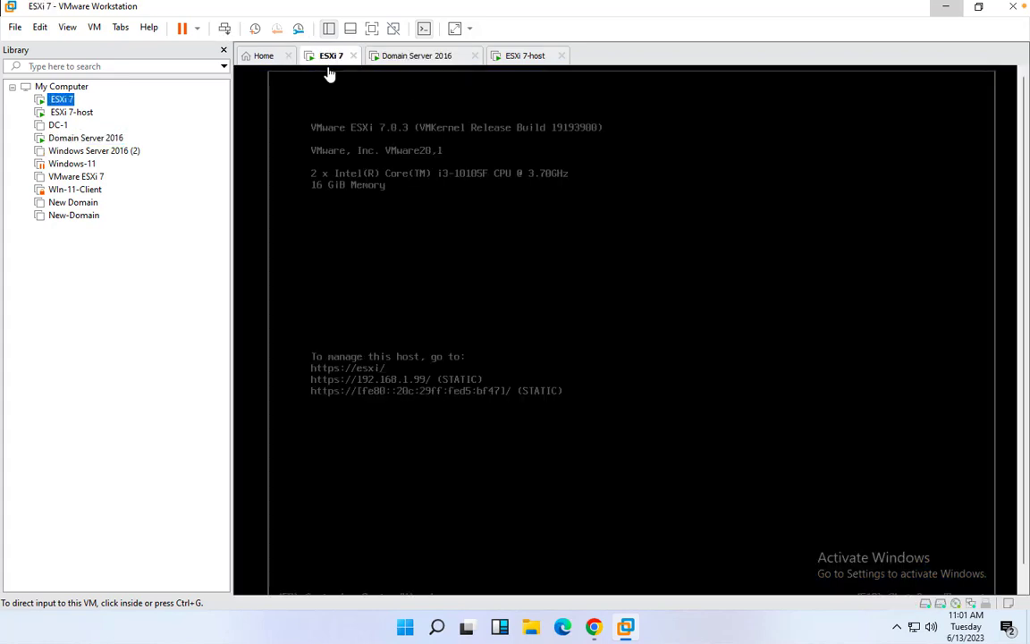
left_click(528, 59)
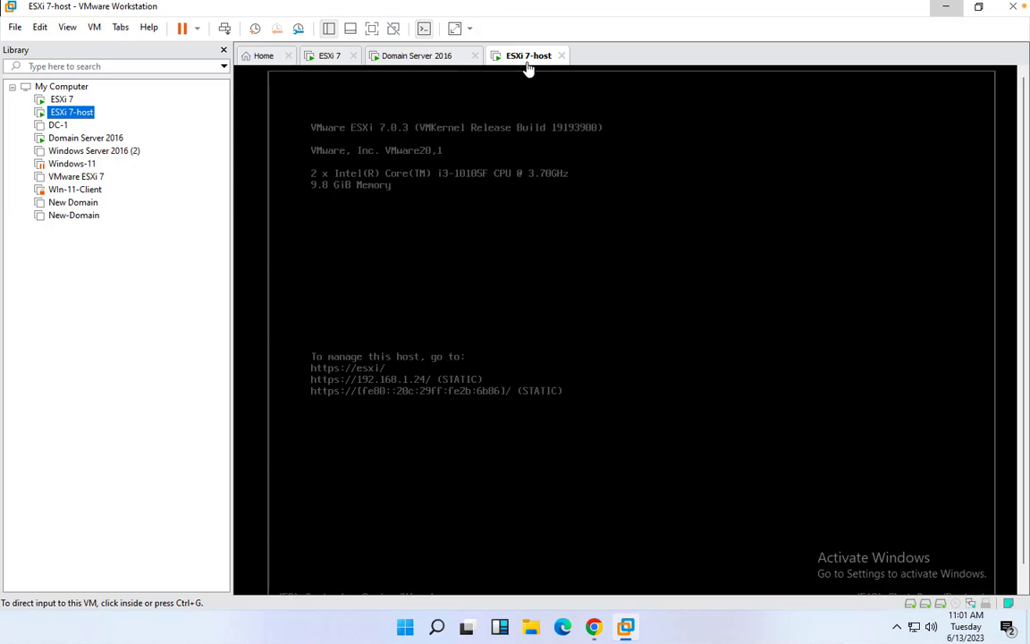
left_click(427, 56)
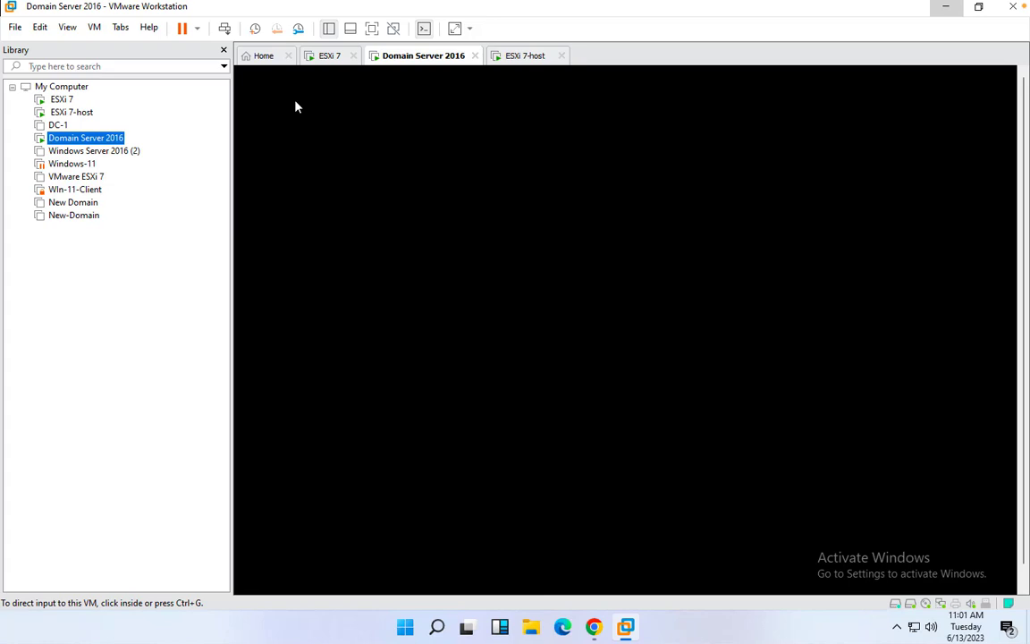
left_click(55, 100)
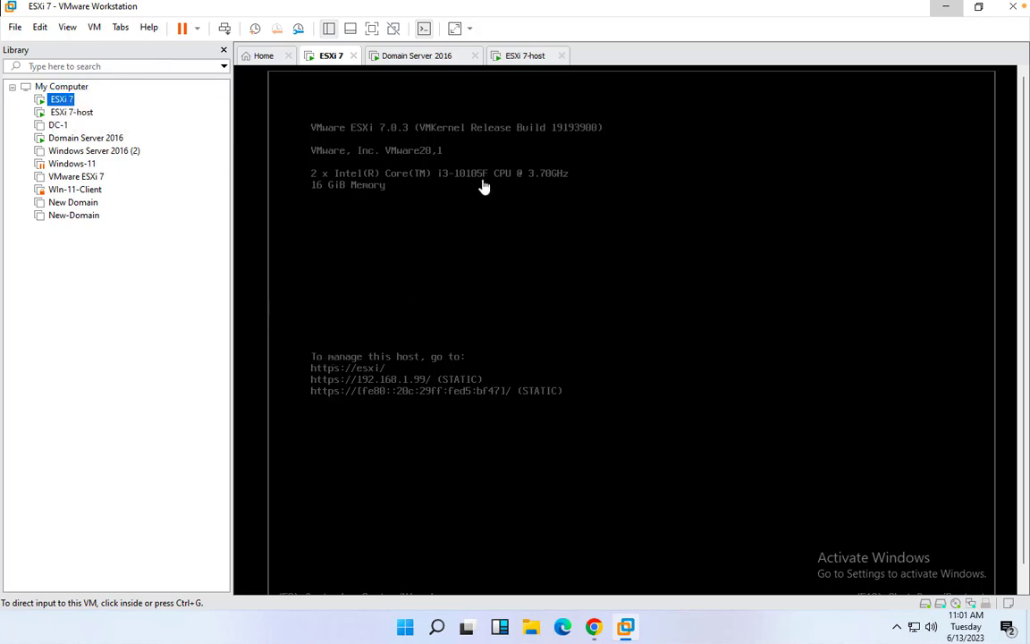
left_click(426, 56)
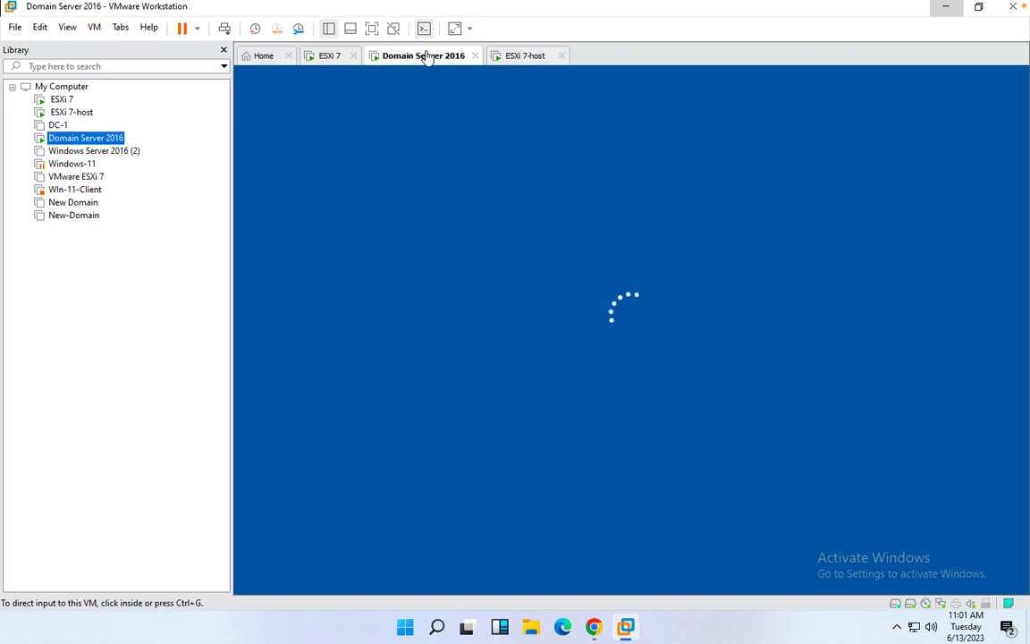
left_click(73, 114)
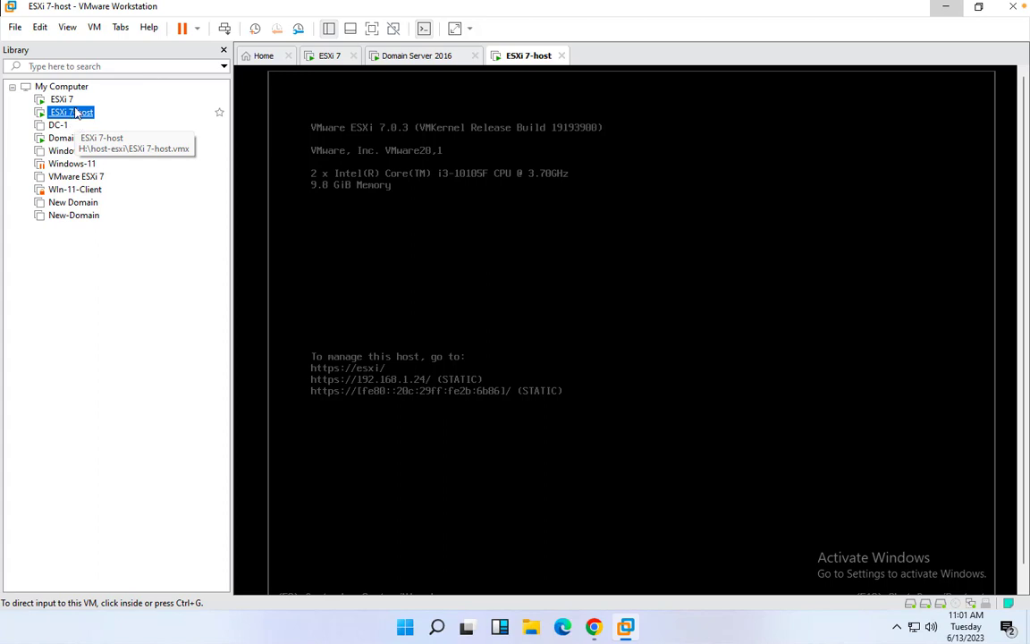
right_click(76, 111)
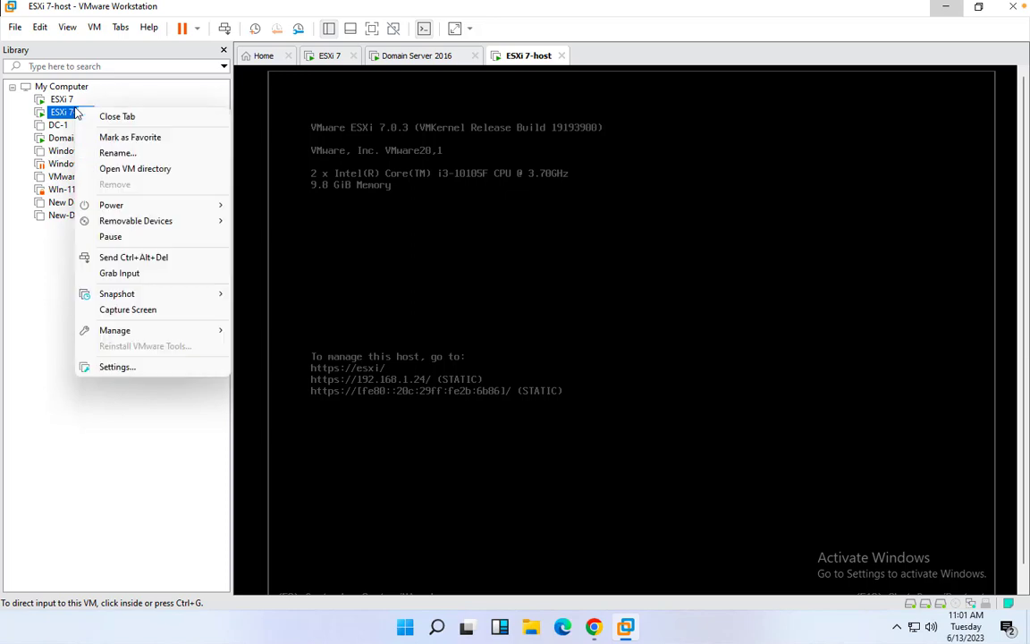
Power off the ESXi 7-host virtual machine
left_click(114, 372)
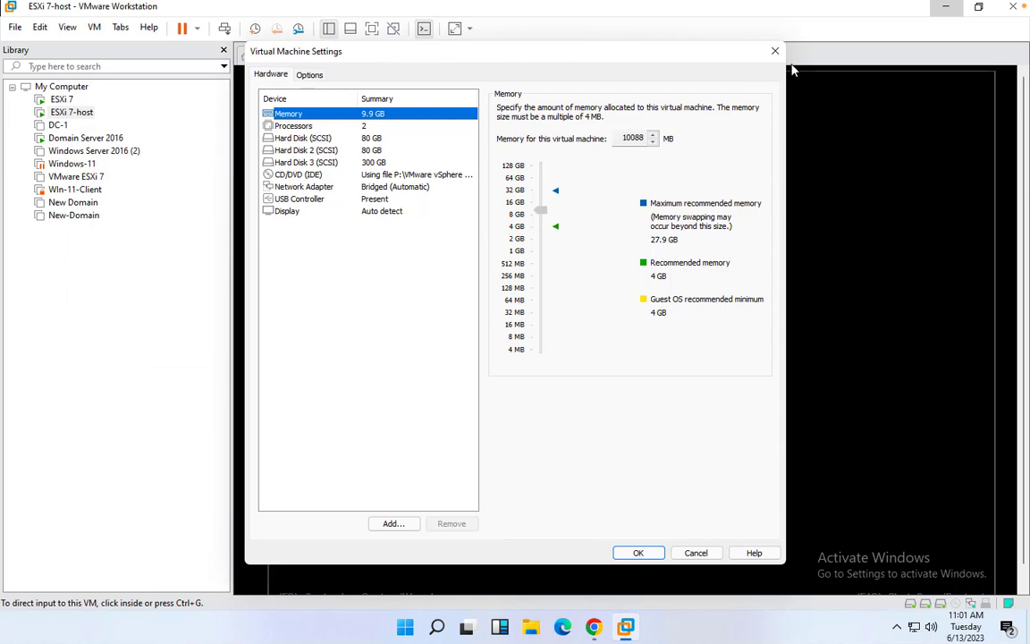
left_click(774, 48)
right_click(73, 112)
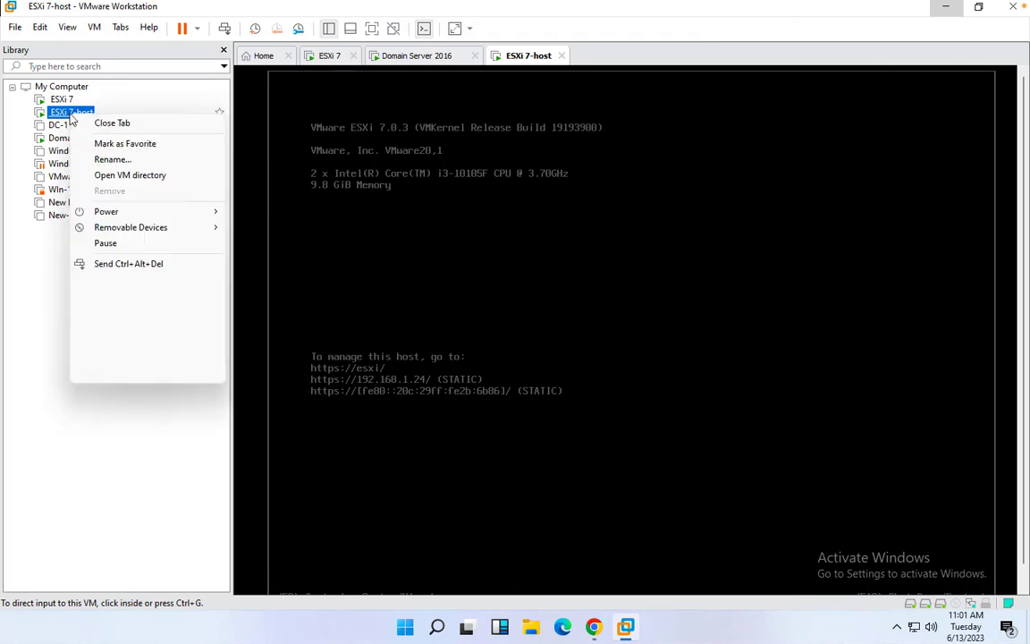
mouse_move(137, 211)
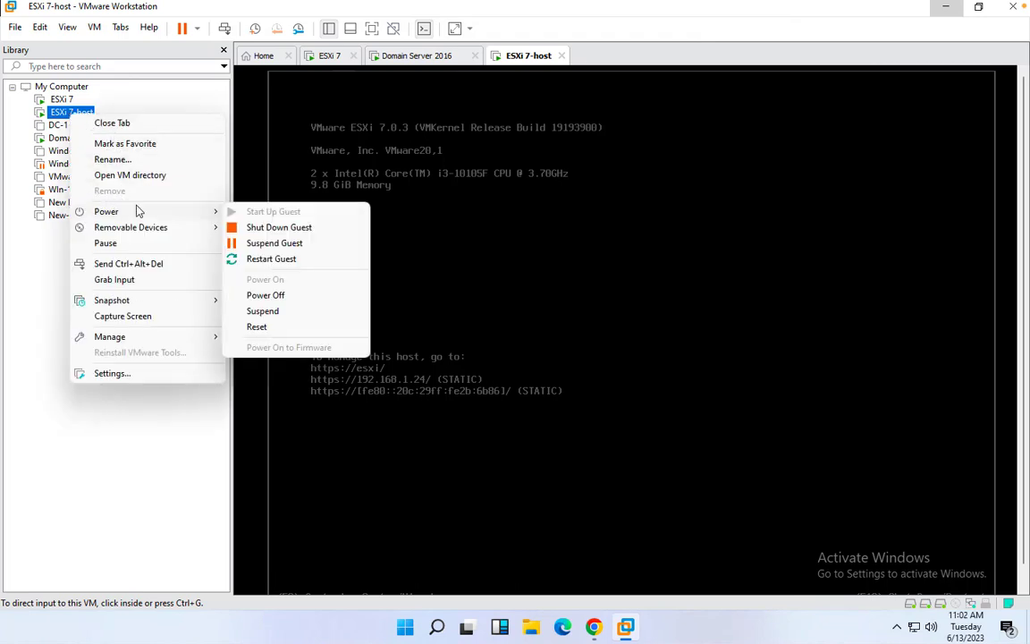
left_click(268, 295)
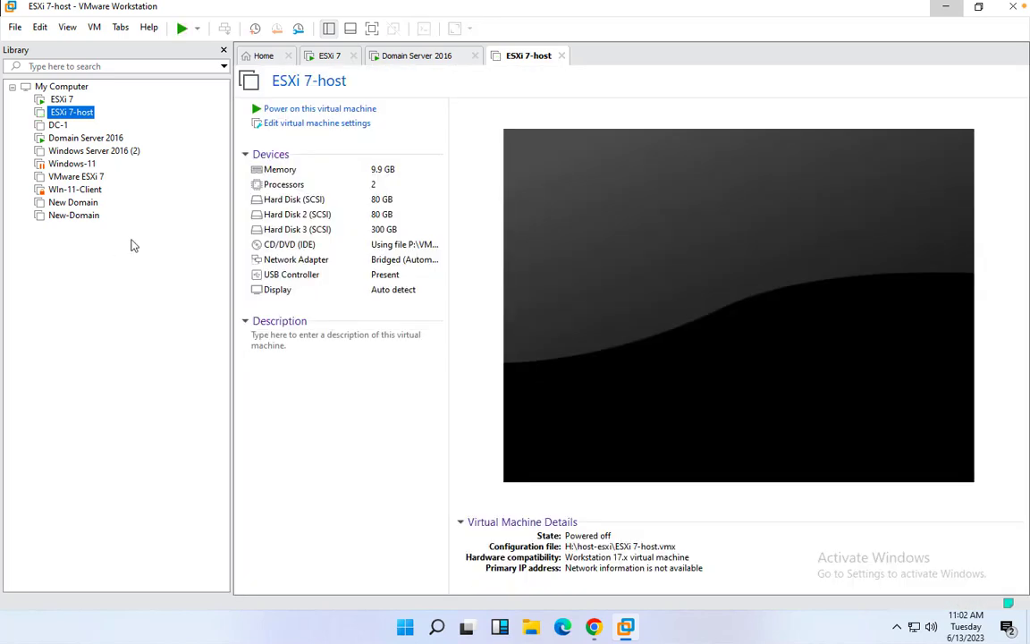
Lower the ESXi 7-host memory to 5404 MB
left_click(351, 128)
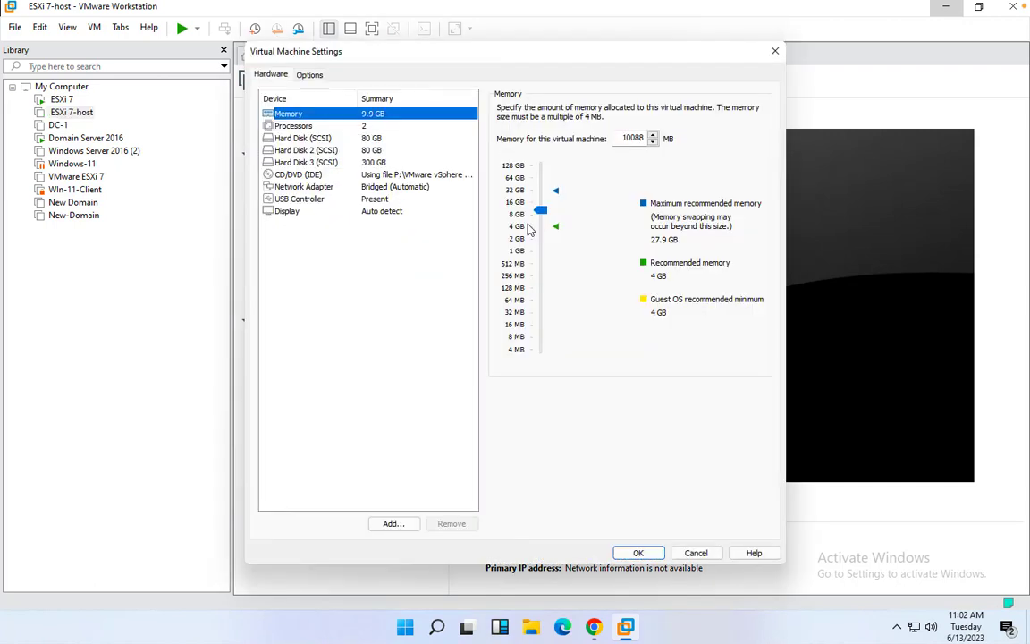
left_click(535, 220)
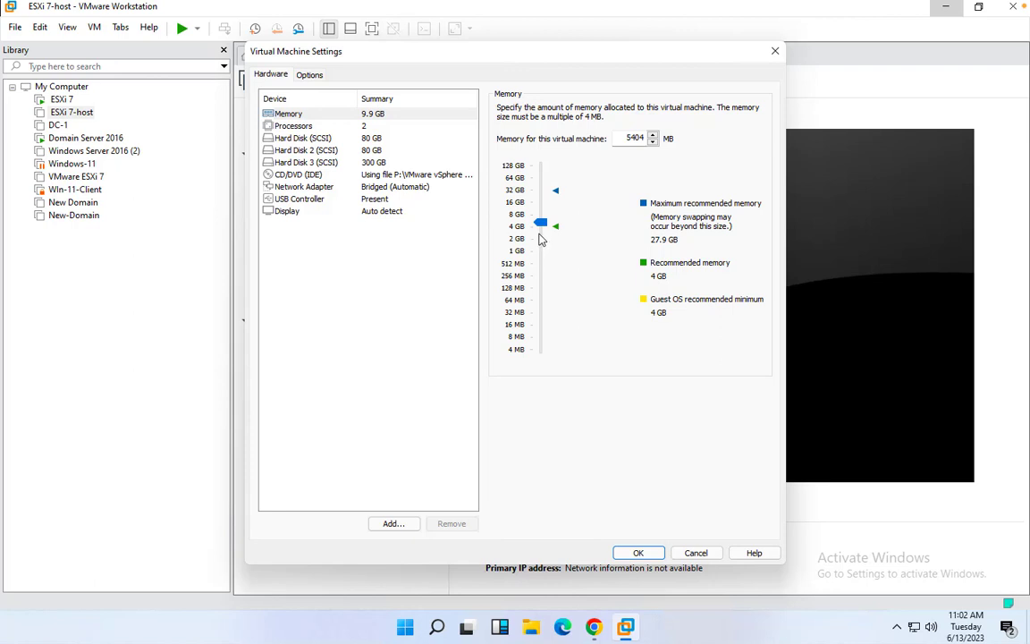
left_click(637, 551)
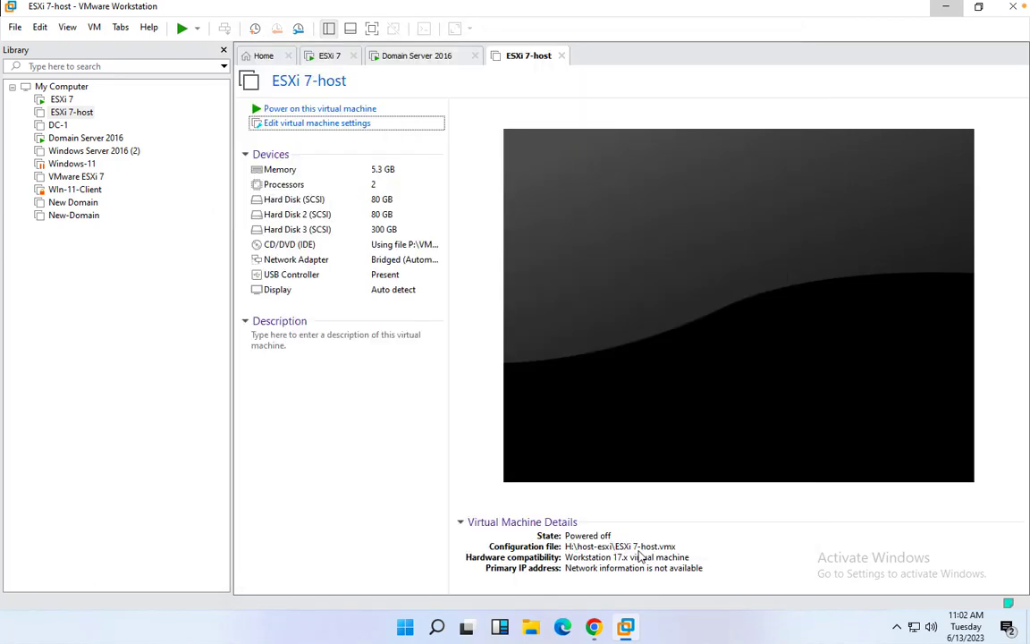
Power on ESXi 7-host, then show the Domain Server 2016 console full screen
left_click(87, 140)
double_click(87, 139)
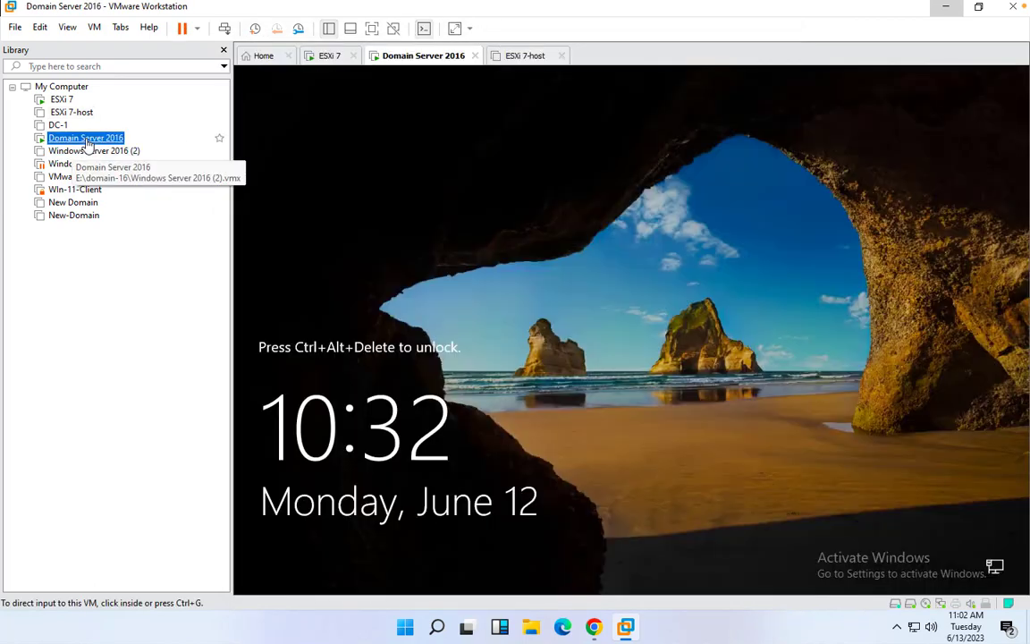
left_click(71, 111)
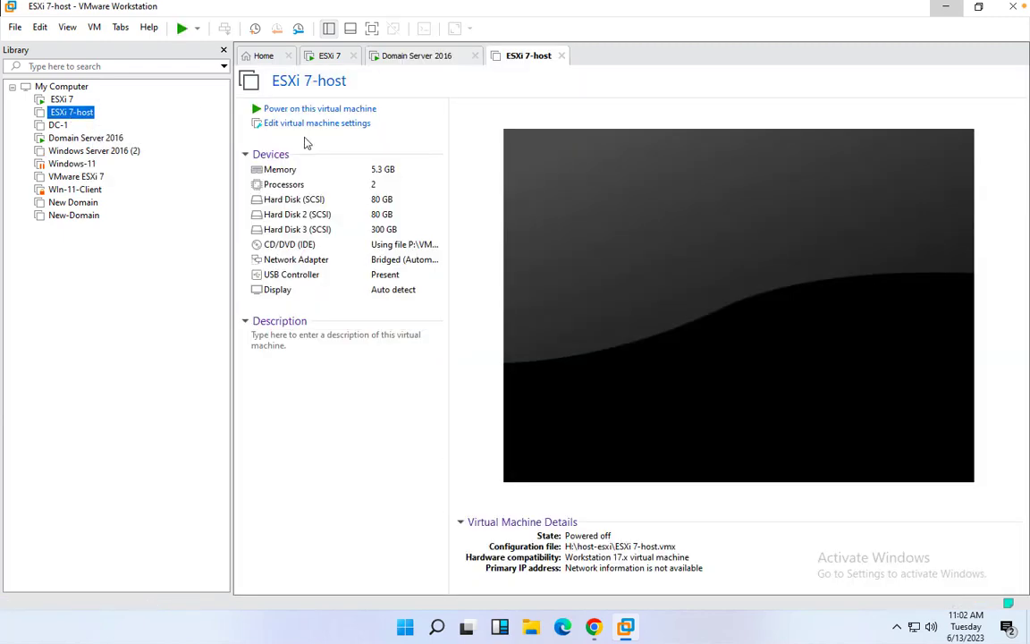
left_click(322, 111)
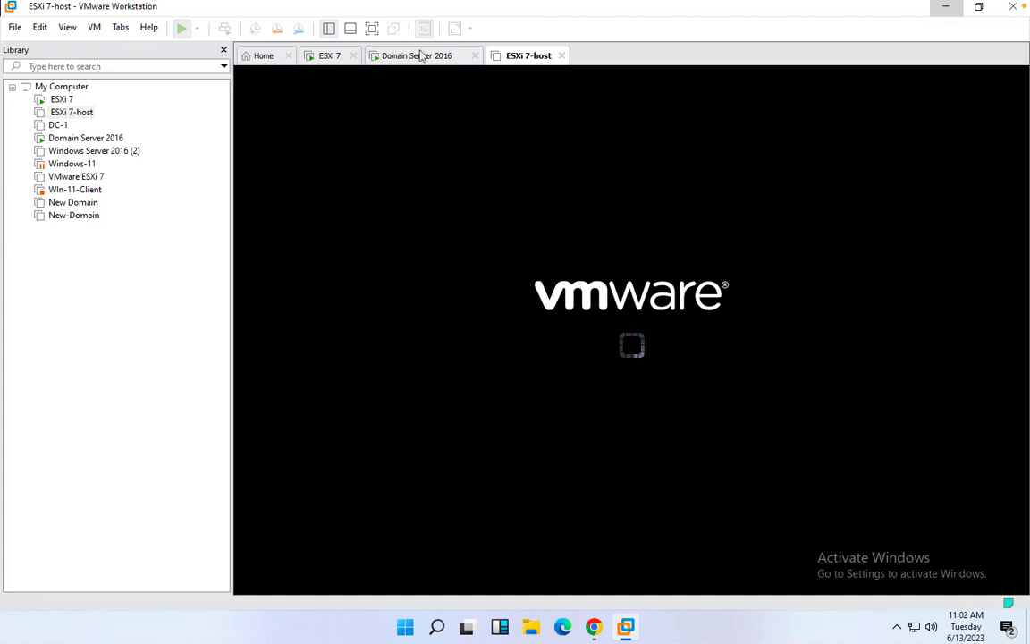
left_click(423, 58)
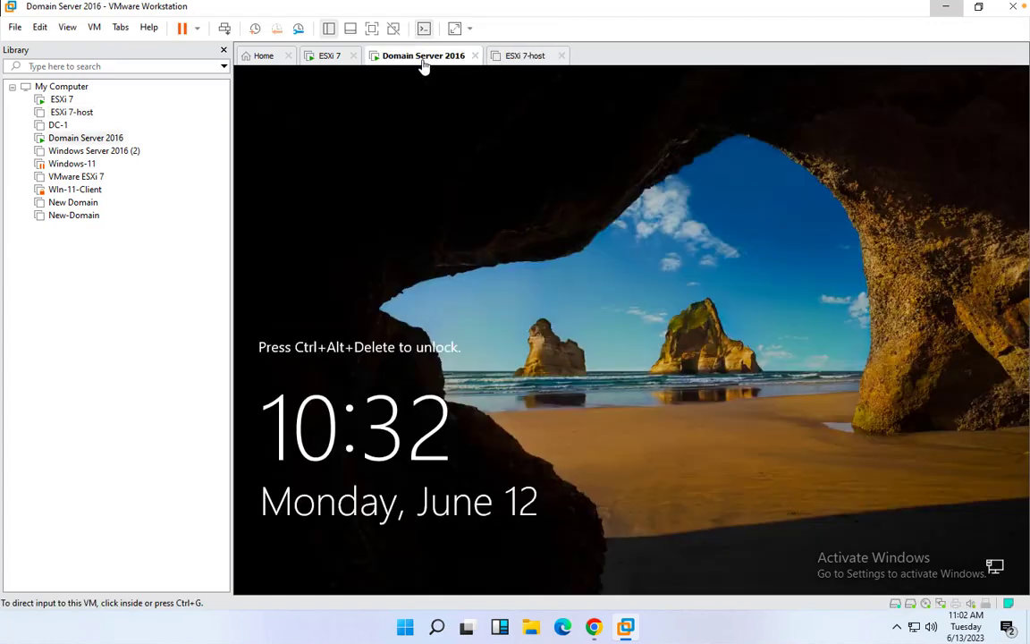
left_click(372, 28)
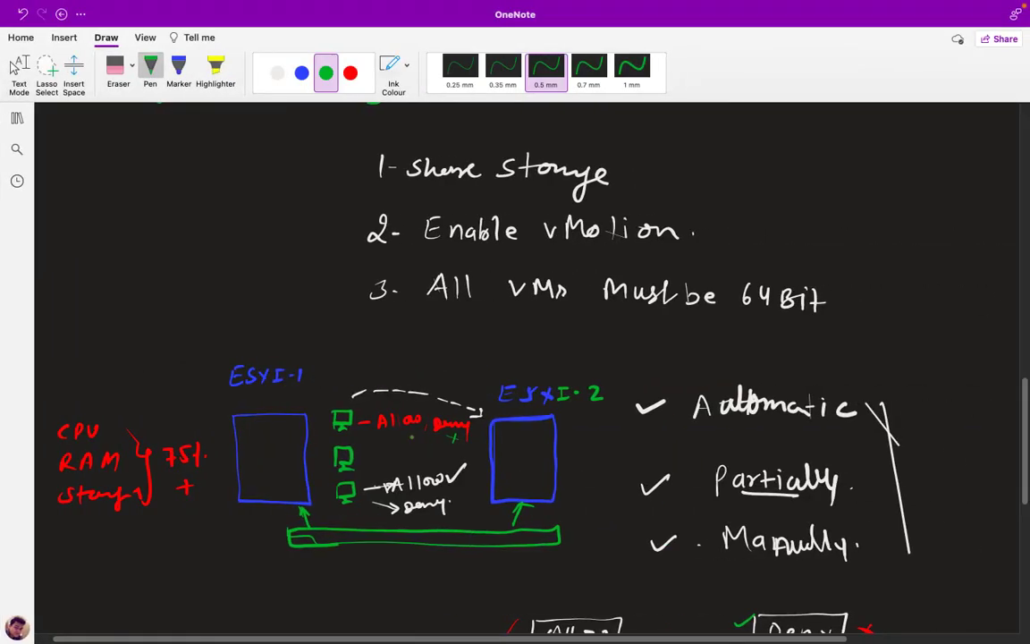
Scroll to blank space below the HA diagram and set the pen ink to white
scroll(411, 436, "down", 10)
scroll(411, 437, "up", 1)
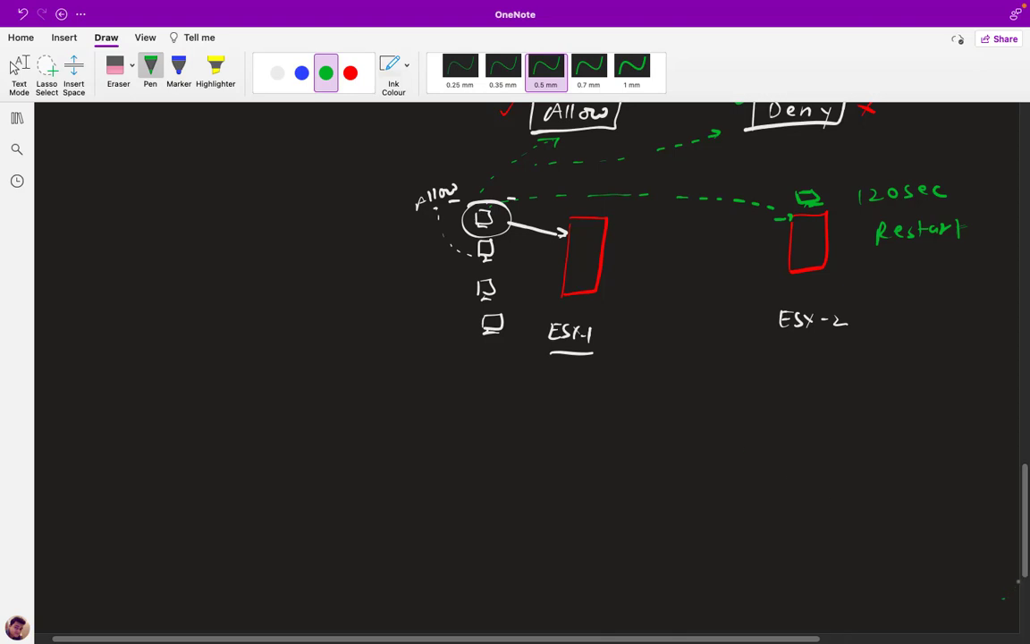
scroll(1021, 601, "down", 5)
left_click(278, 73)
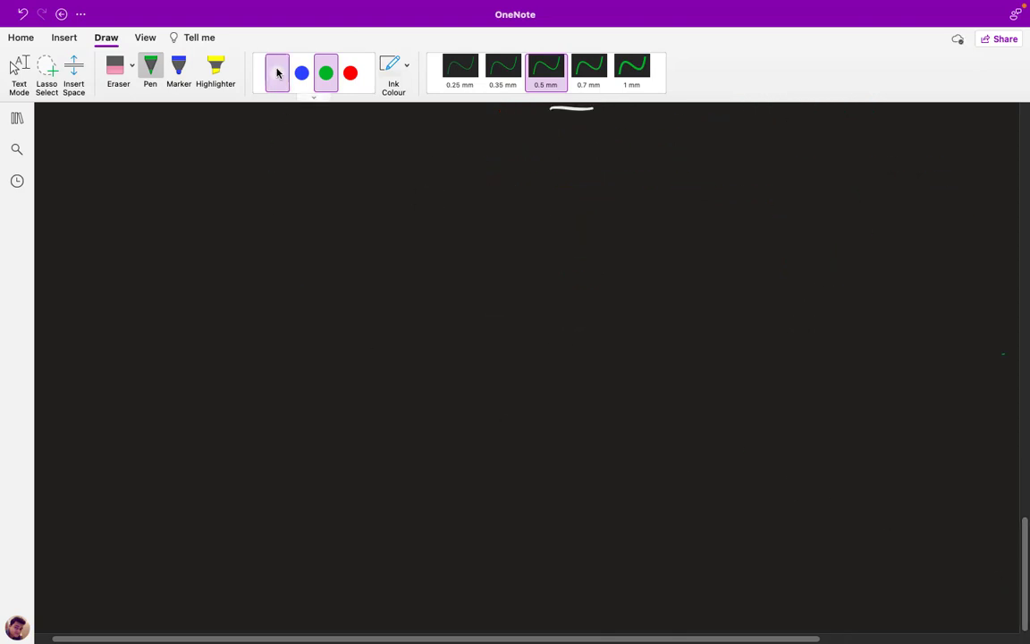
Handwrite the white heading '[Configure vsphere cluster]'
left_click_drag(372, 168, 367, 187)
left_click_drag(386, 175, 387, 176)
mouse_move(395, 176)
left_mouse_down()
mouse_move(403, 181)
mouse_move(393, 186)
mouse_move(421, 167)
mouse_move(423, 177)
left_mouse_up()
left_click(430, 173)
mouse_move(427, 176)
left_mouse_down()
mouse_move(437, 205)
mouse_move(433, 183)
mouse_move(472, 176)
left_mouse_up()
left_click(485, 183)
mouse_move(473, 181)
left_mouse_down()
mouse_move(527, 179)
mouse_move(525, 188)
left_mouse_up()
mouse_move(541, 164)
left_mouse_down()
mouse_move(537, 195)
mouse_move(548, 182)
mouse_move(596, 179)
left_mouse_up()
left_click_drag(597, 179, 641, 189)
left_click_drag(652, 177, 696, 190)
left_click_drag(690, 178, 721, 188)
left_click_drag(722, 179, 744, 196)
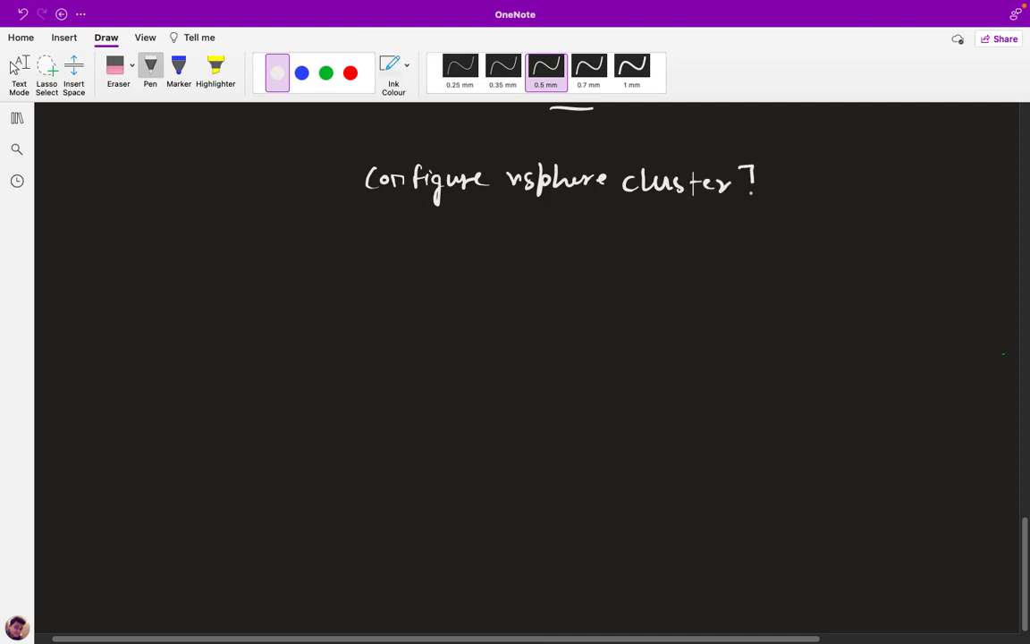
left_click_drag(351, 159, 351, 192)
Write the 'Prerequisite' label in green below the heading
left_click(326, 73)
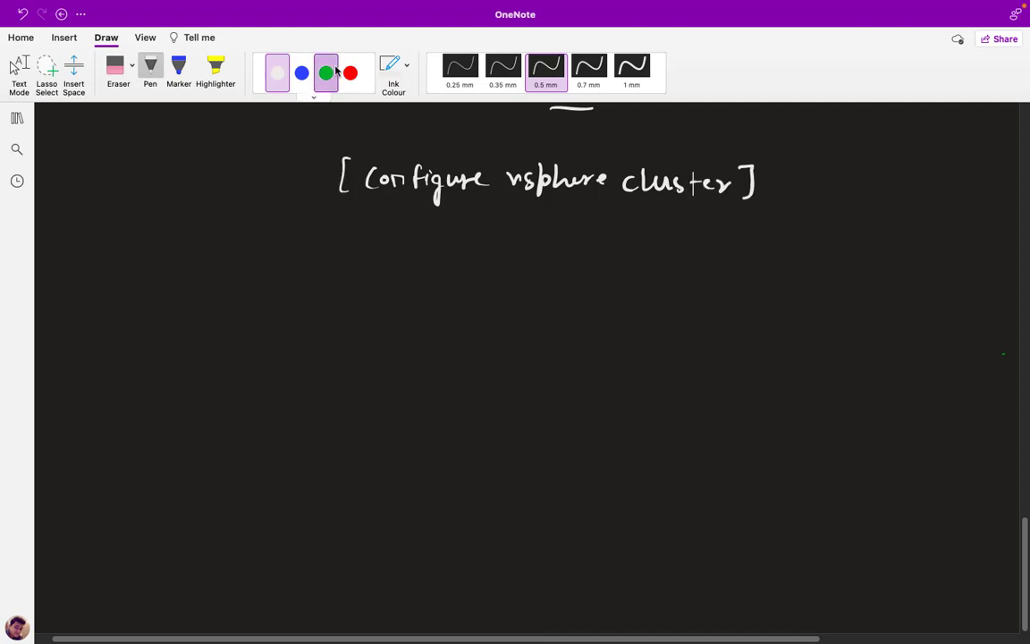
mouse_move(103, 256)
left_mouse_down()
mouse_move(163, 277)
mouse_move(190, 266)
mouse_move(197, 293)
mouse_move(217, 268)
mouse_move(239, 273)
left_mouse_up()
left_click(231, 254)
left_click_drag(234, 263, 264, 268)
left_click_drag(273, 263, 278, 262)
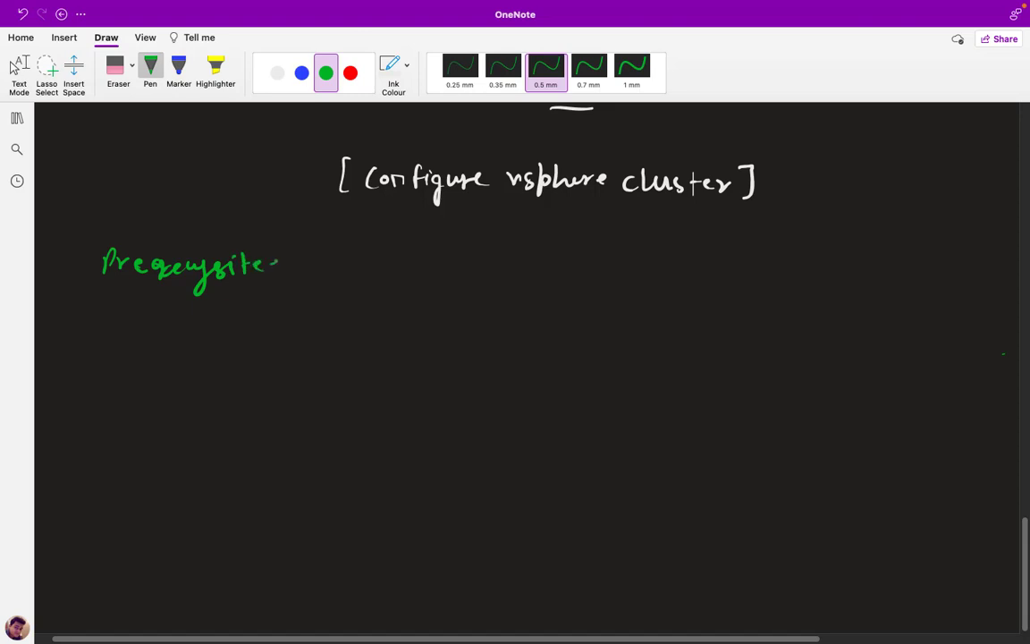
In blue, write prerequisites 1-3, including 'Host x2' and 'vcenter server'
left_click(302, 72)
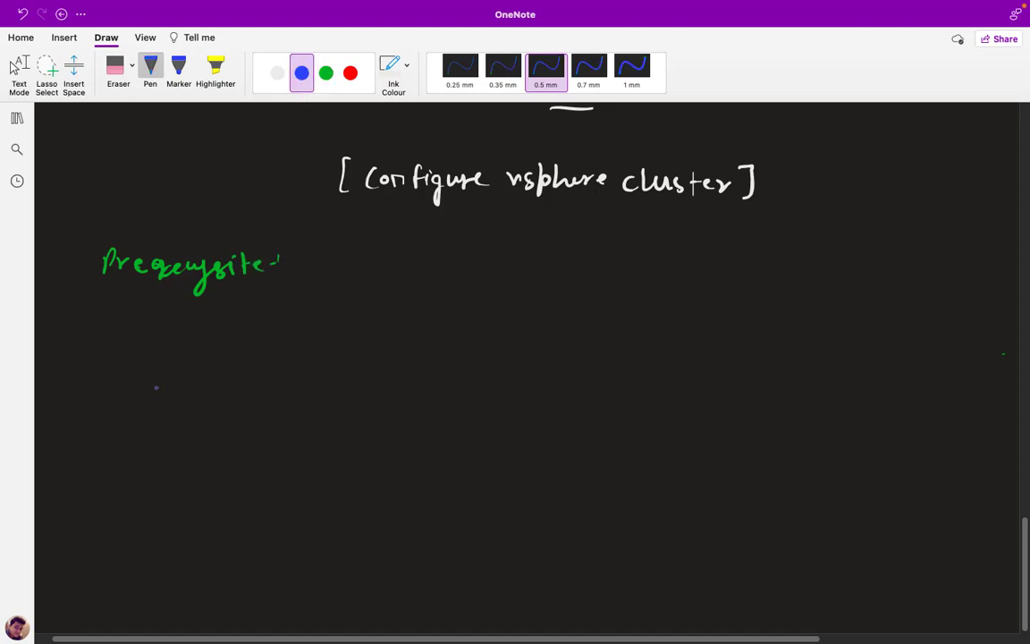
left_click_drag(109, 345, 107, 361)
mouse_move(139, 342)
left_mouse_down()
mouse_move(140, 359)
mouse_move(152, 360)
left_mouse_up()
left_click_drag(141, 350, 225, 358)
left_click(230, 354)
mouse_move(226, 345)
left_mouse_down()
mouse_move(215, 358)
mouse_move(251, 358)
left_mouse_up()
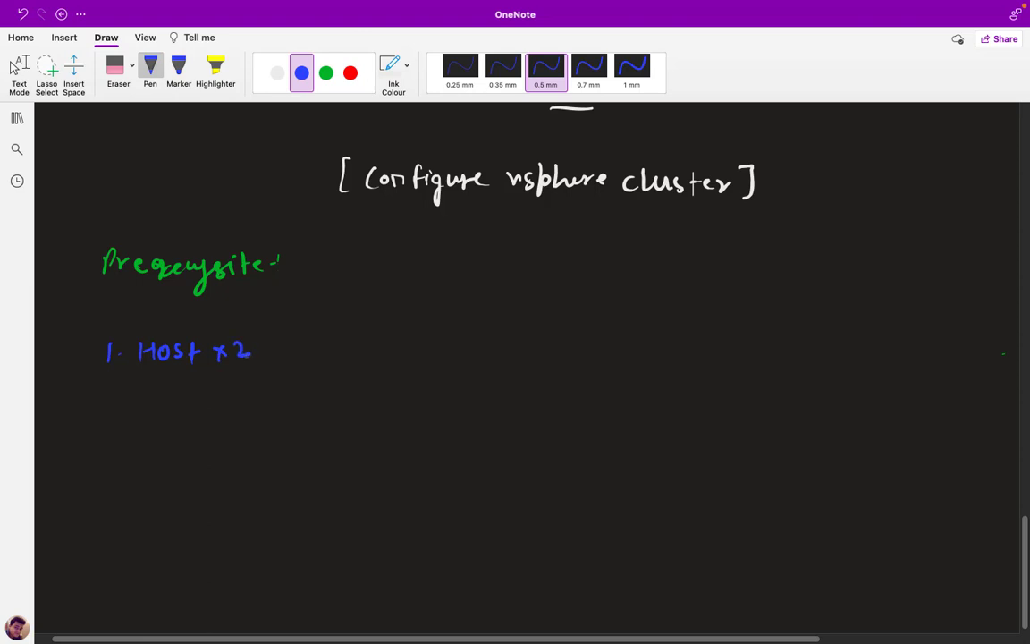
left_click(114, 407)
mouse_move(89, 399)
left_mouse_down()
mouse_move(102, 415)
mouse_move(322, 400)
mouse_move(315, 427)
mouse_move(350, 398)
left_mouse_up()
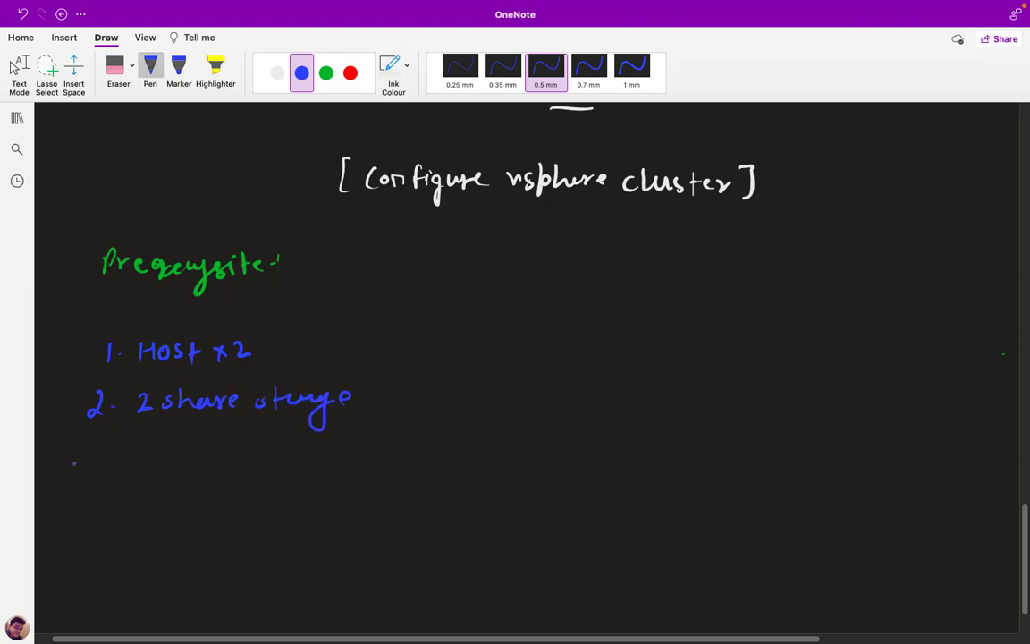
left_click_drag(87, 453, 87, 474)
mouse_move(147, 452)
left_mouse_down()
mouse_move(184, 464)
mouse_move(224, 447)
mouse_move(234, 463)
mouse_move(358, 456)
left_mouse_up()
left_click(370, 456)
Write prerequisite 4 on available shared storage and 5 requiring a 64 Bit O.S
mouse_move(83, 506)
left_mouse_down()
mouse_move(148, 523)
mouse_move(198, 515)
mouse_move(250, 531)
mouse_move(320, 519)
mouse_move(334, 528)
left_mouse_up()
left_click(131, 514)
mouse_move(357, 506)
left_mouse_down()
mouse_move(358, 529)
mouse_move(456, 514)
mouse_move(472, 526)
mouse_move(489, 517)
mouse_move(541, 529)
mouse_move(647, 522)
left_mouse_up()
left_click(590, 526)
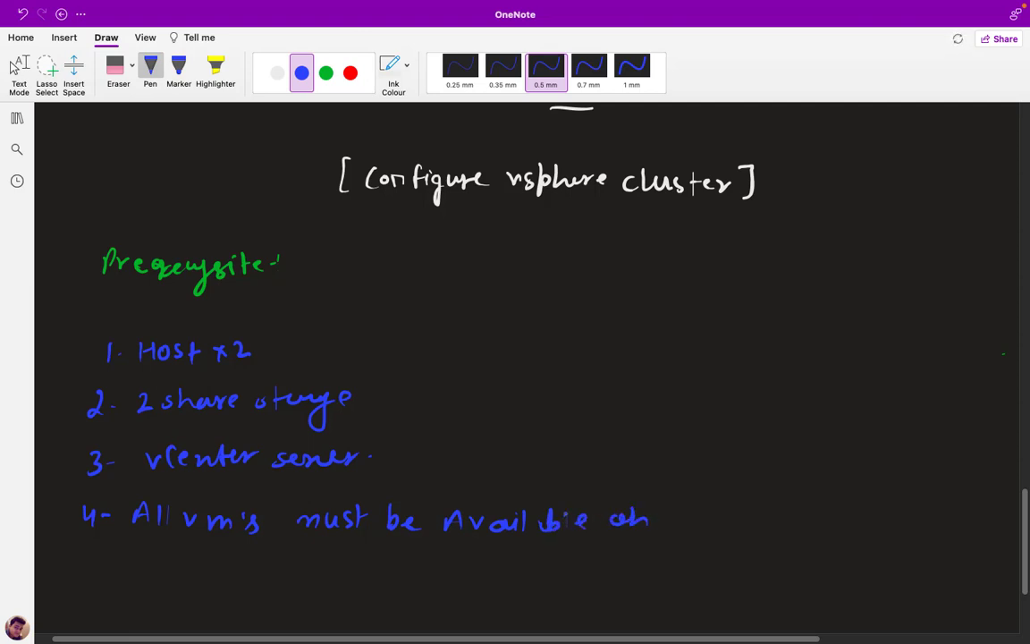
left_click(664, 524)
mouse_move(680, 510)
left_mouse_down()
mouse_move(669, 526)
mouse_move(703, 527)
left_mouse_up()
mouse_move(712, 519)
left_mouse_down()
mouse_move(797, 526)
mouse_move(815, 515)
mouse_move(814, 526)
mouse_move(857, 517)
mouse_move(868, 547)
mouse_move(901, 519)
left_mouse_up()
left_click(912, 522)
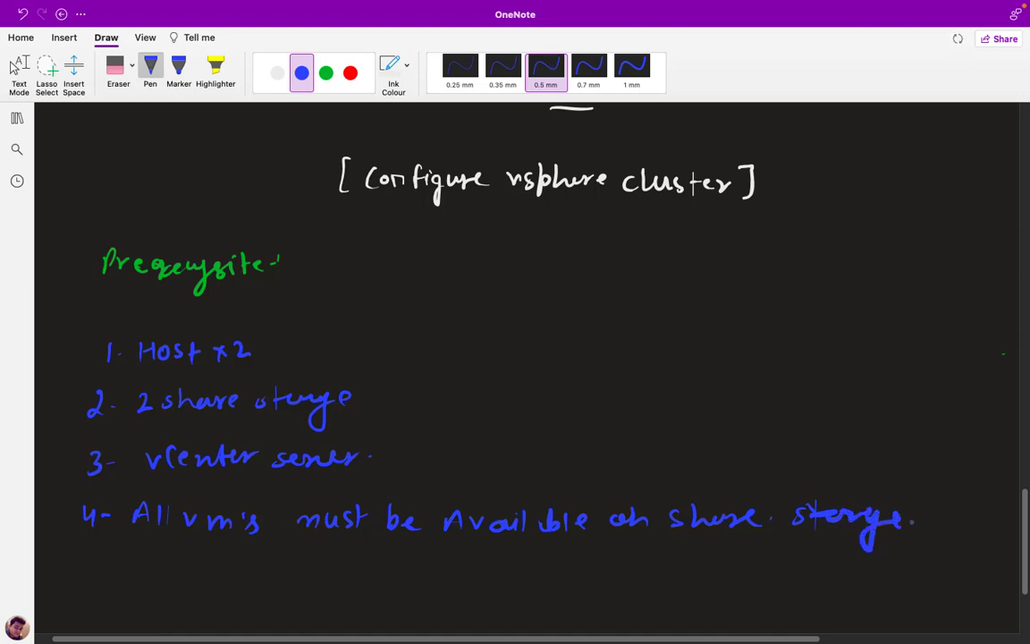
mouse_move(79, 556)
left_mouse_down()
mouse_move(90, 555)
mouse_move(80, 575)
mouse_move(156, 574)
mouse_move(147, 575)
mouse_move(193, 560)
mouse_move(319, 582)
left_mouse_up()
mouse_move(327, 562)
left_mouse_down()
mouse_move(331, 585)
mouse_move(368, 577)
mouse_move(497, 583)
left_mouse_up()
left_click_drag(507, 564, 514, 583)
left_click(523, 579)
mouse_move(508, 573)
left_mouse_down()
mouse_move(547, 565)
mouse_move(576, 581)
left_mouse_up()
left_click(569, 577)
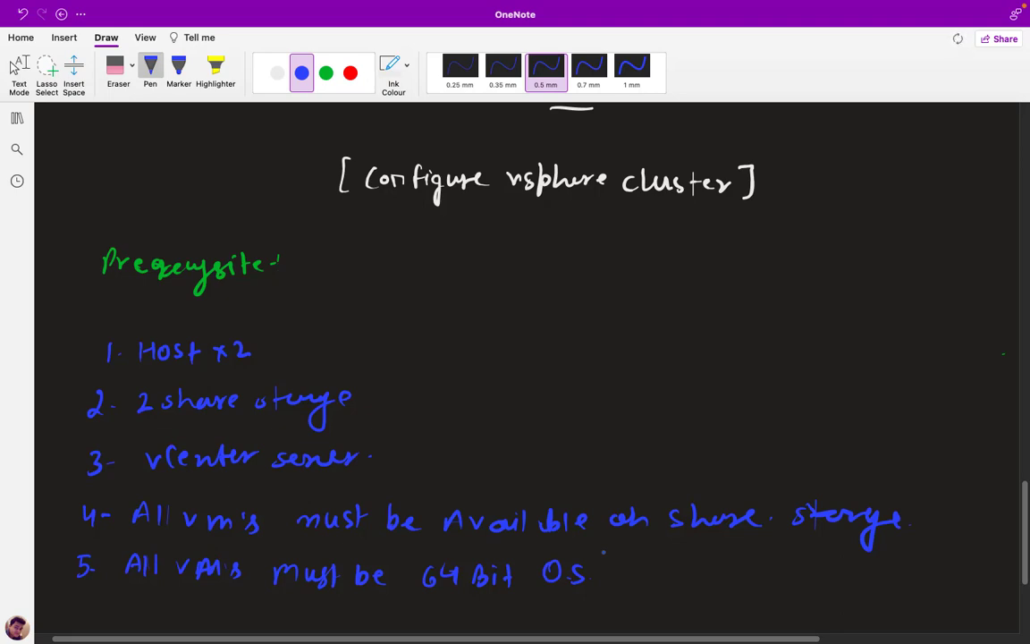
key("ctrl+Right")
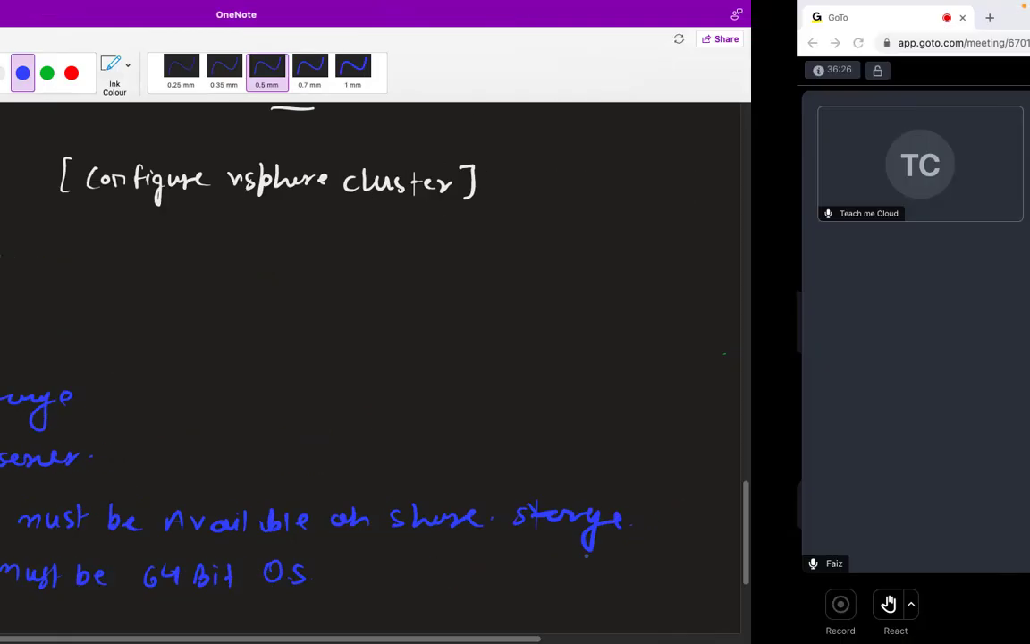
Sign in to Domain Server 2016 via Ctrl+Alt+Del and the account password
key("ctrl+Left")
key("ctrl+Right")
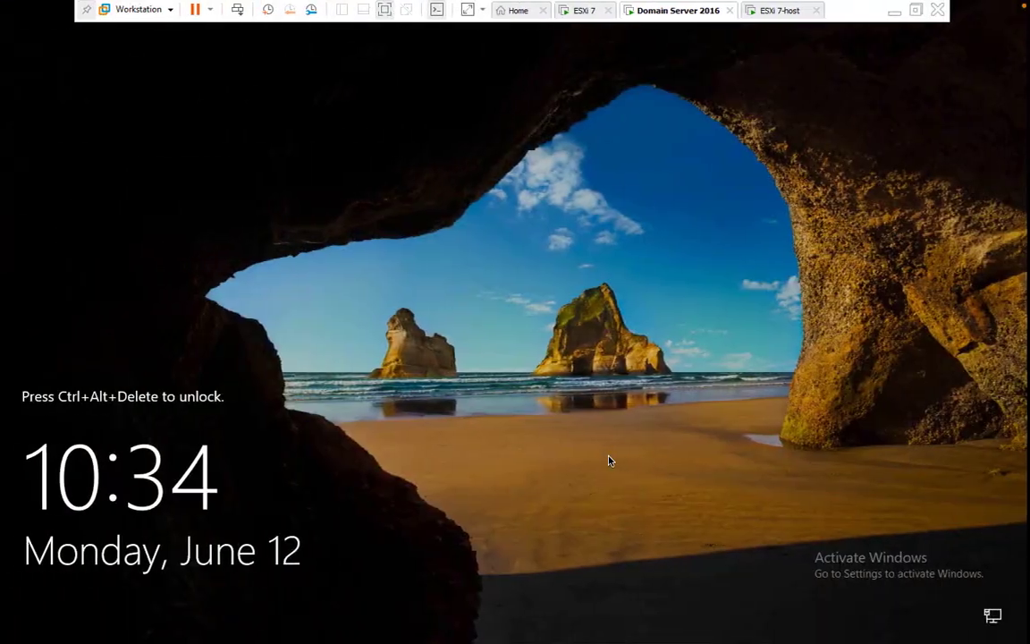
left_click(240, 9)
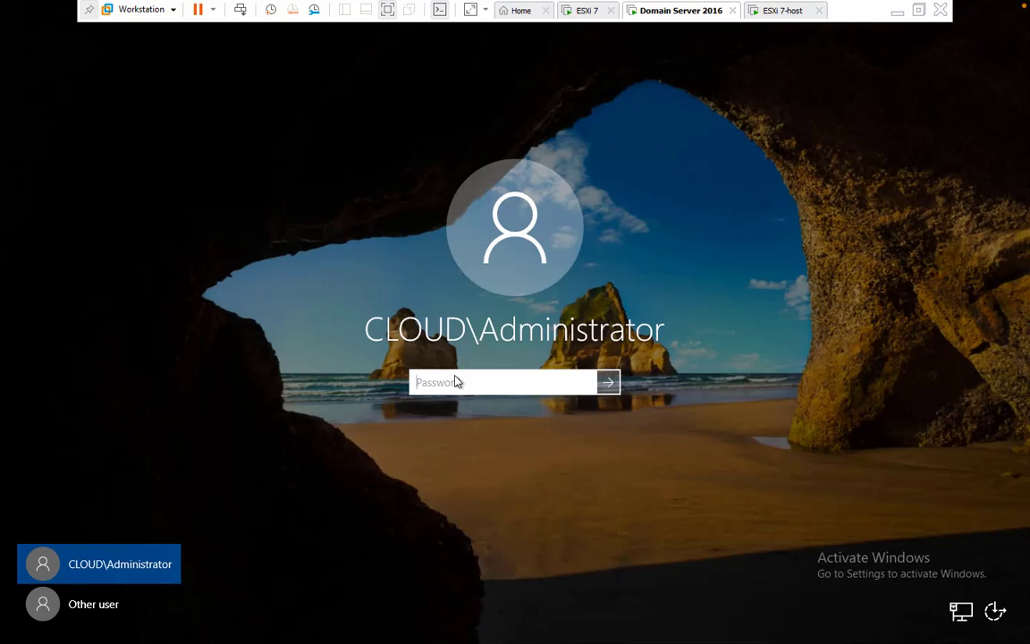
type("P")
key("BackSpace")
type("P••••••••")
key("Return")
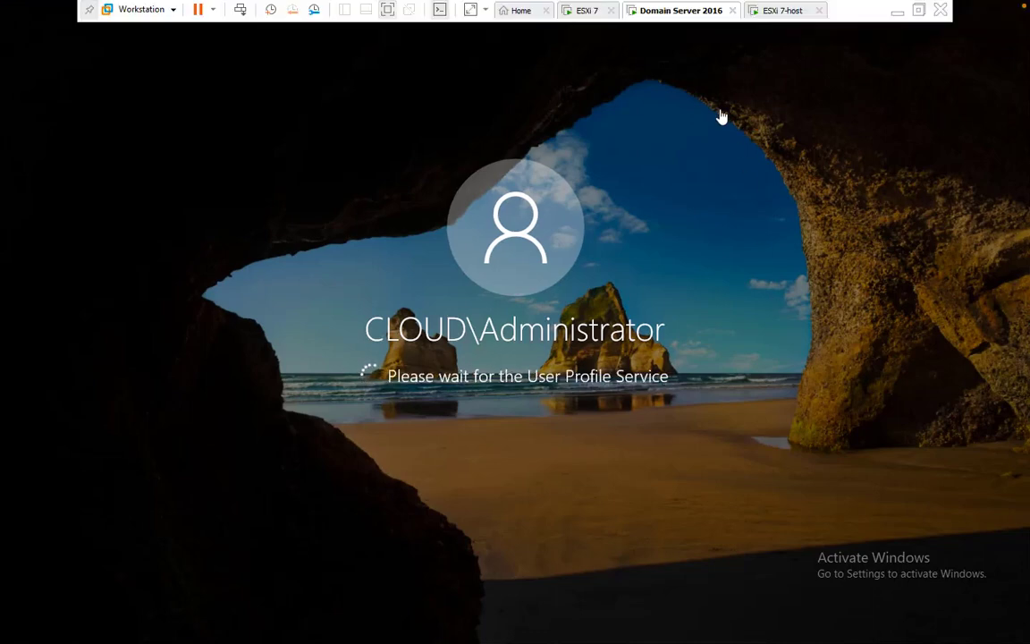
Confirm ESXi 7-host is up with 5.3 GiB memory, then minimise VMware Workstation
left_click(781, 11)
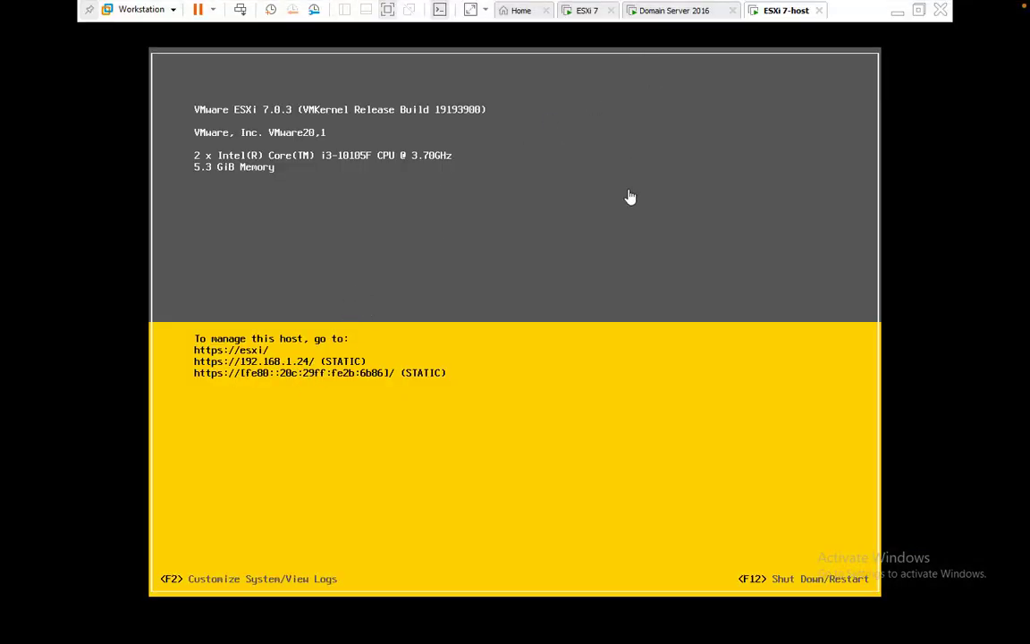
left_click(676, 12)
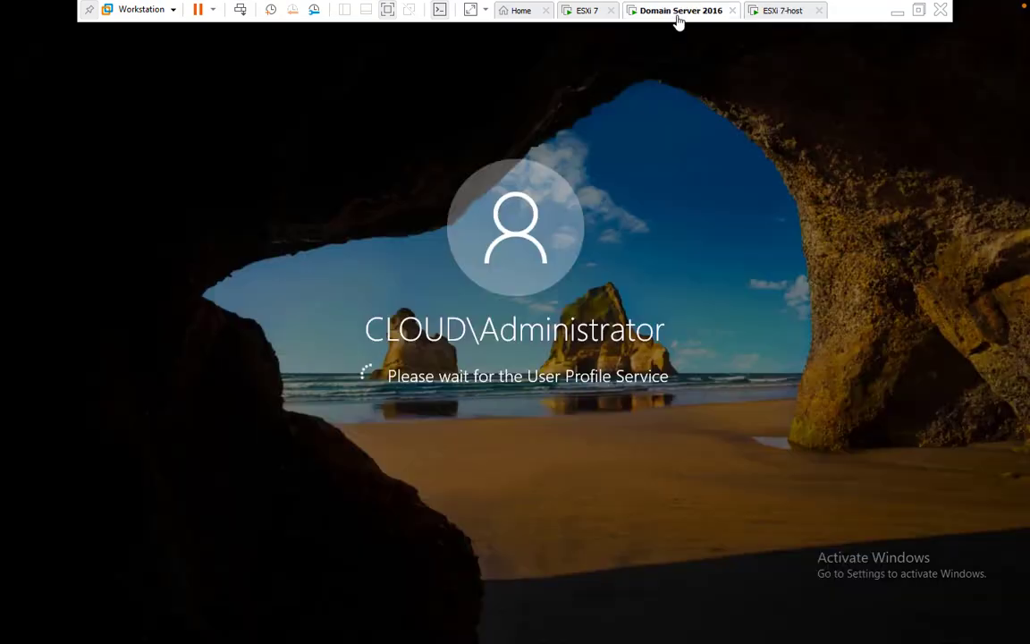
left_click(899, 11)
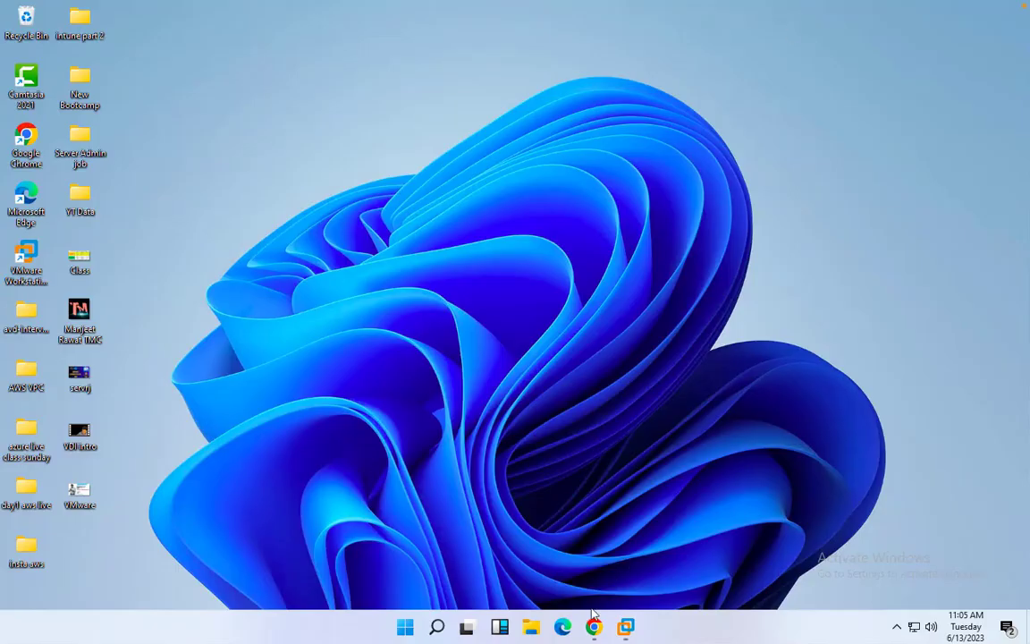
Open Safari and load the ESXi host at 192.168.1.24
mouse_move(586, 617)
key("ctrl+Left")
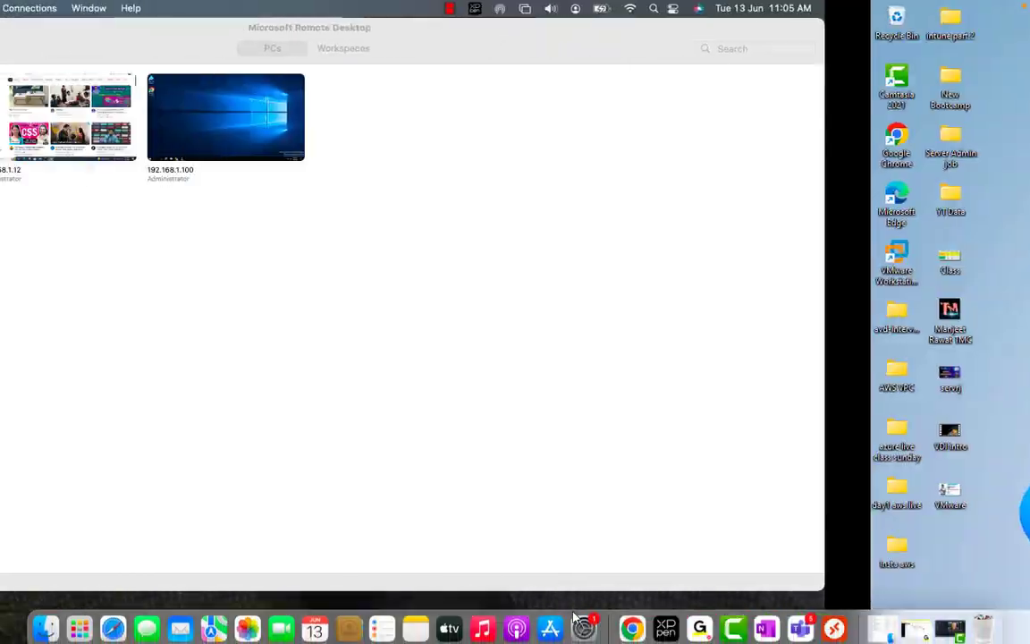
left_click(24, 28)
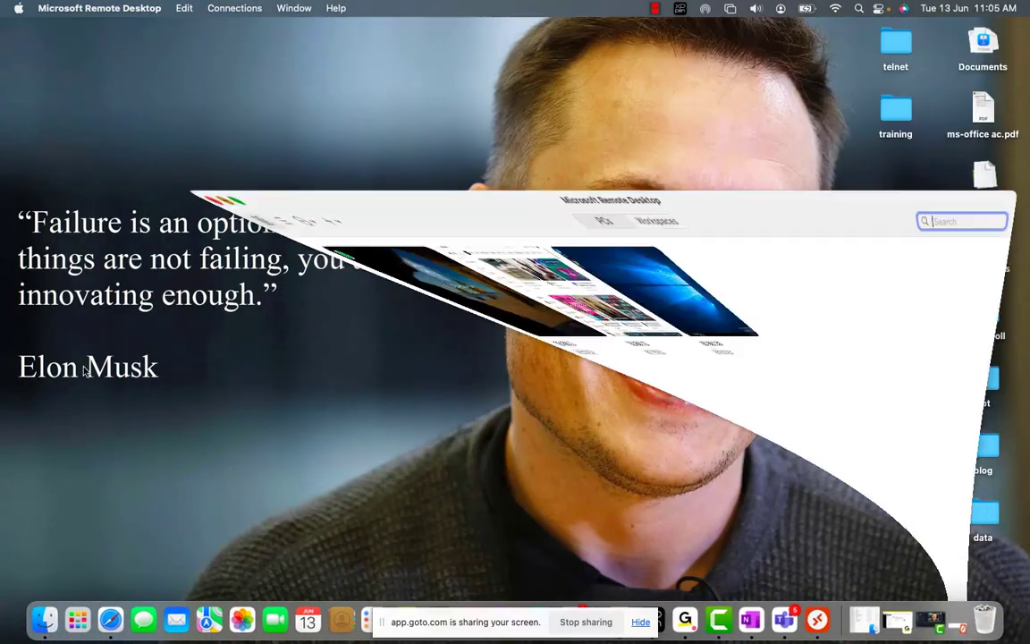
left_click(111, 619)
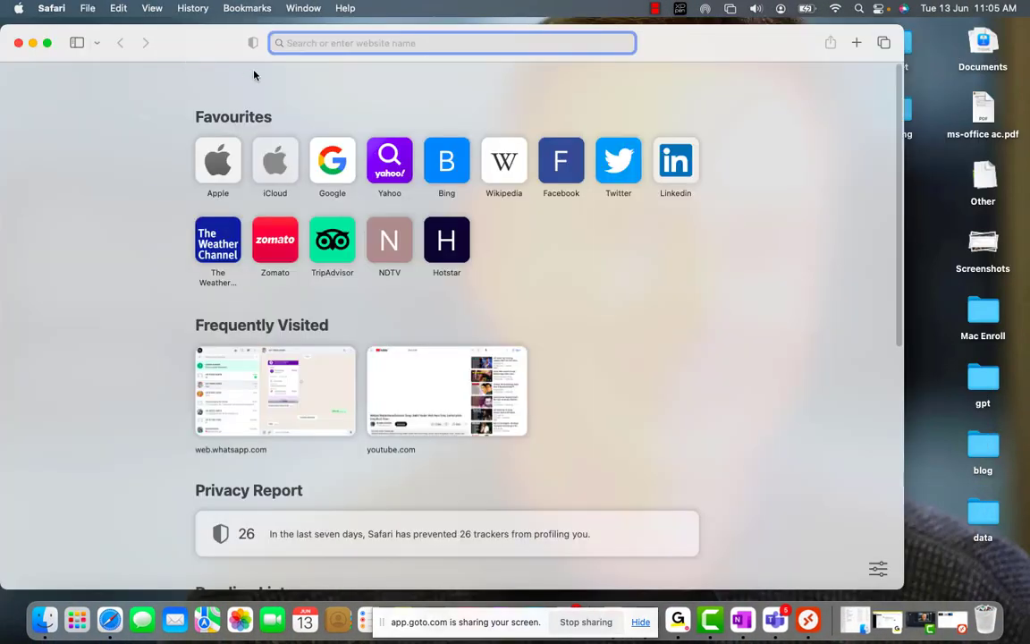
type("1")
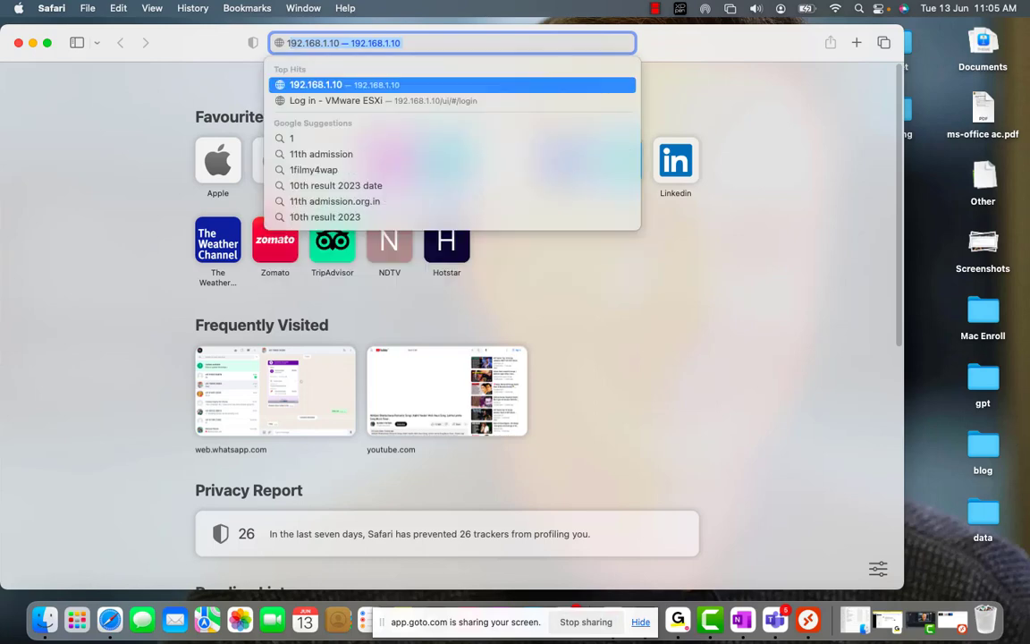
type("92.168.1.24 — 1")
key("BackSpace")
key("BackSpace")
type("2.168.1.2")
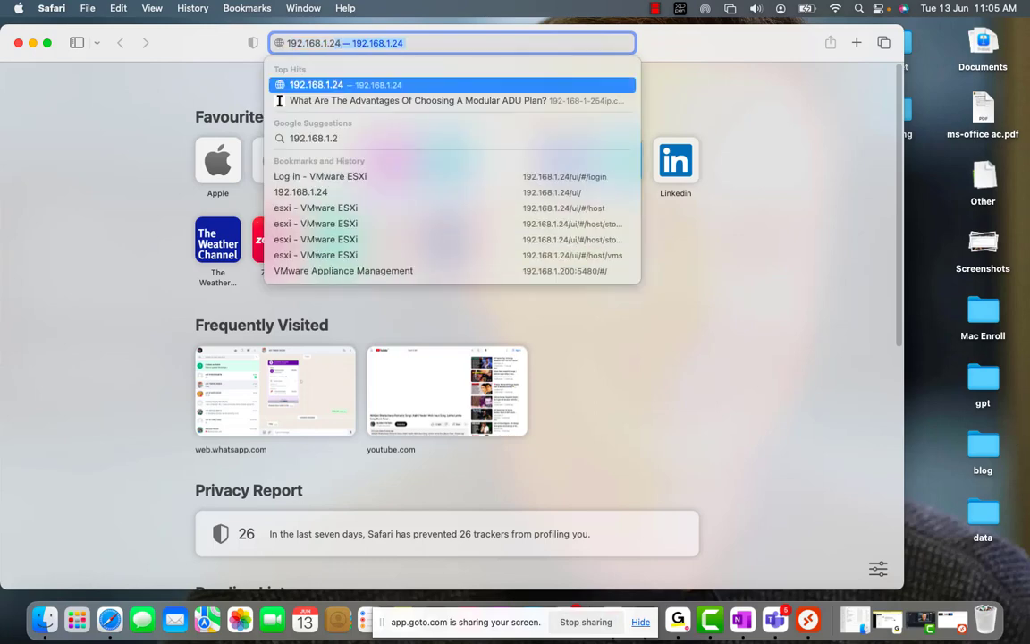
key("Return")
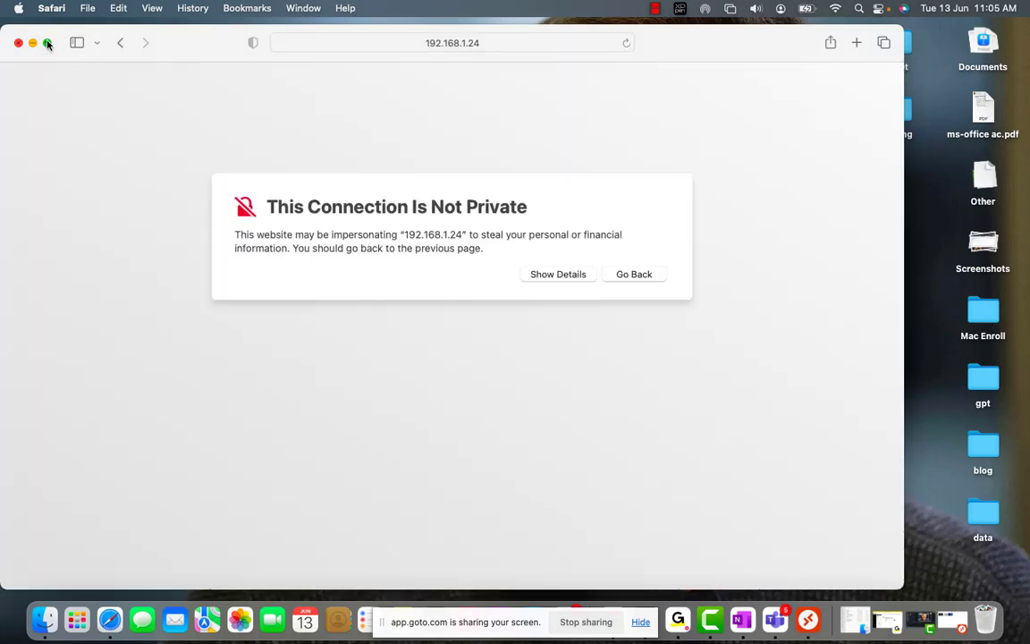
Make Safari full screen and proceed past the certificate warning to the host page
left_click(47, 43)
left_click(646, 251)
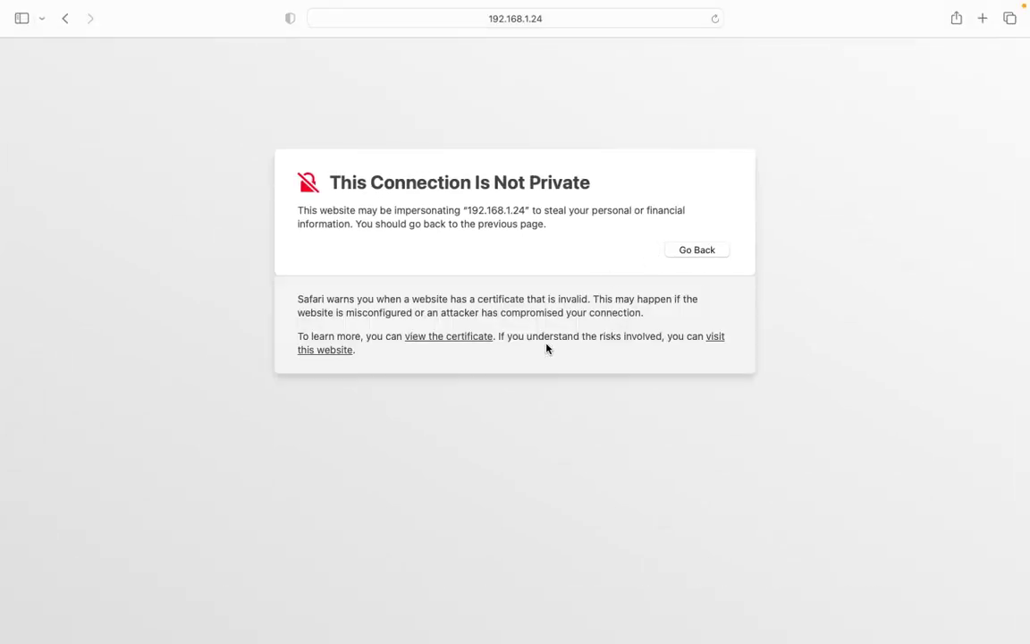
left_click(328, 351)
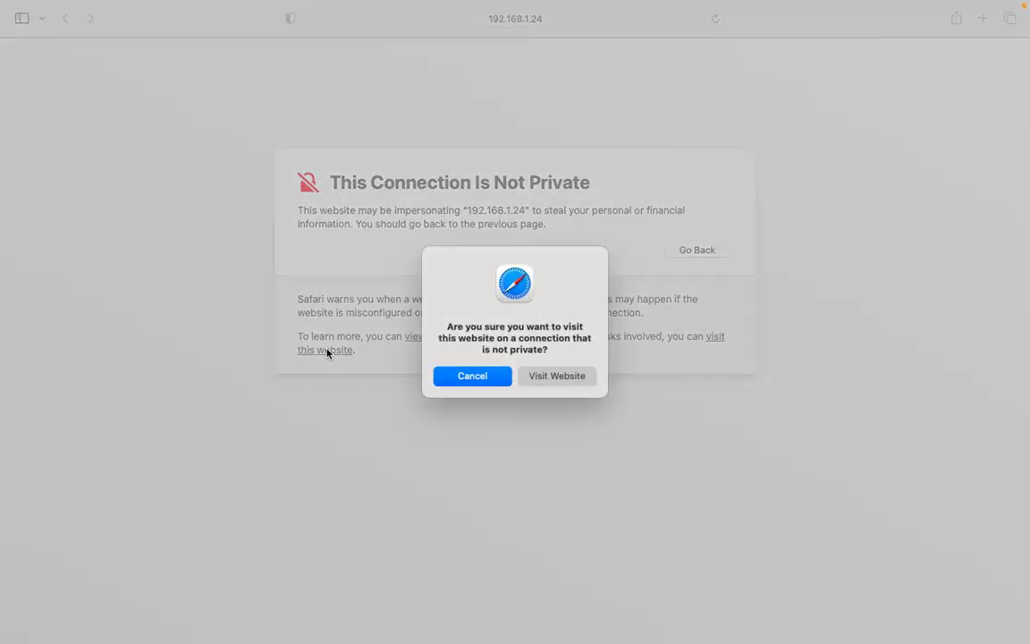
left_click(556, 375)
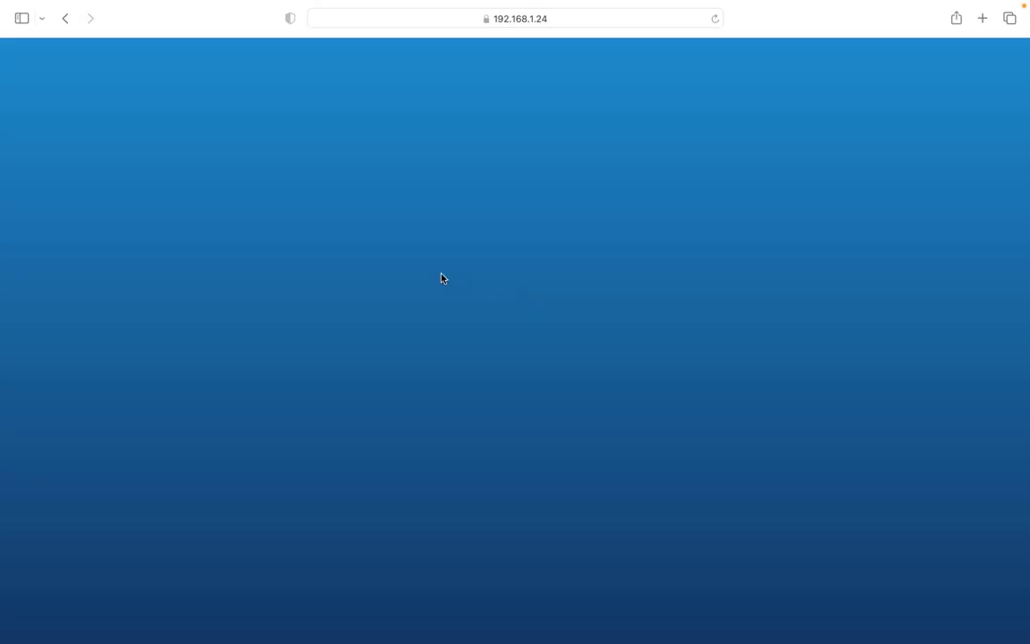
Log in to the Host Client as root with the host password
left_click(176, 285)
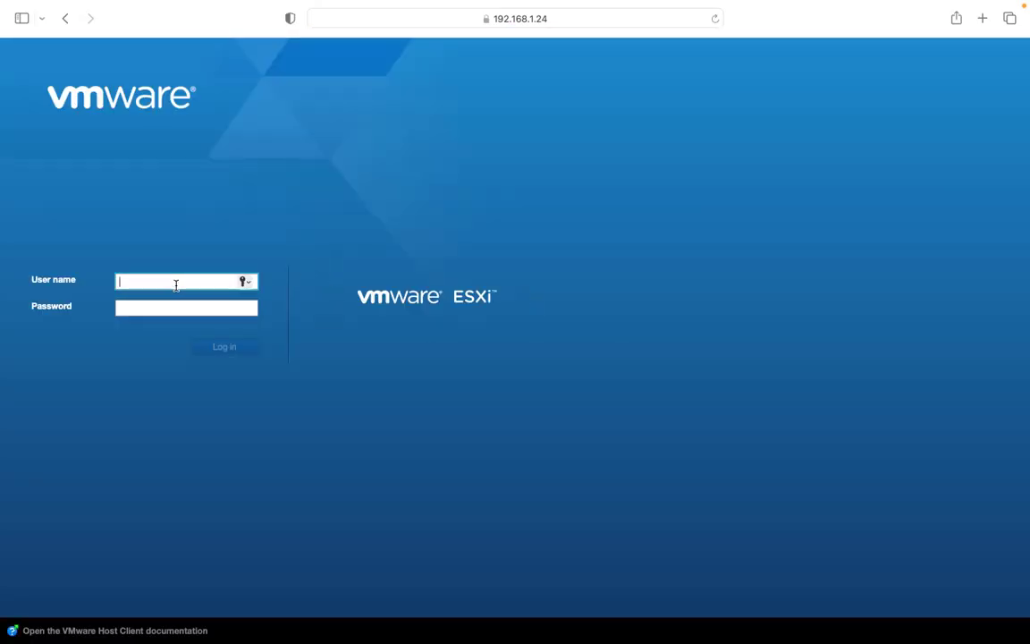
type("root")
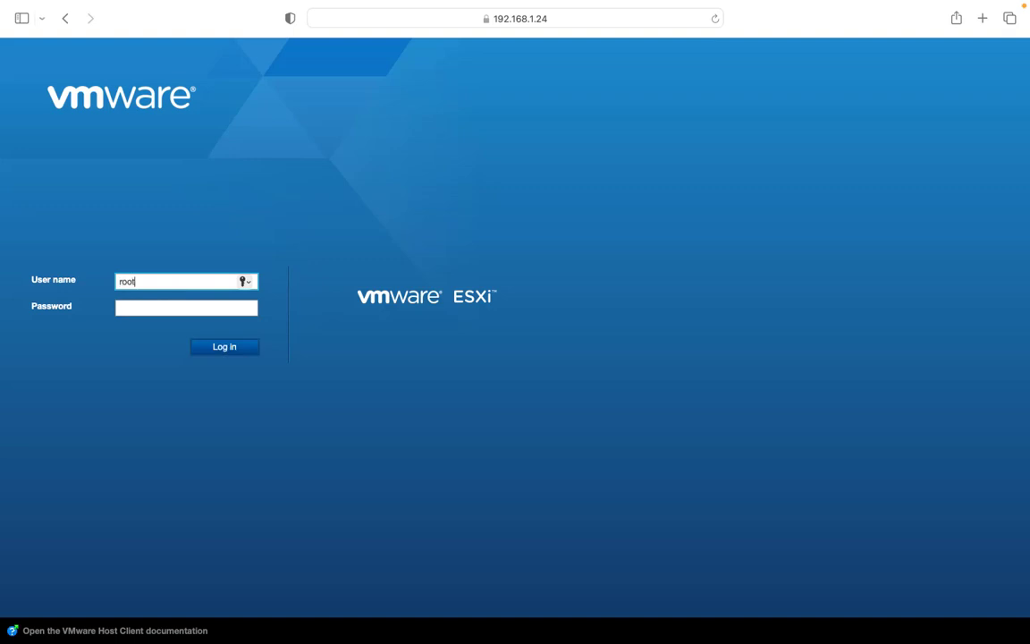
key("Tab")
type("••")
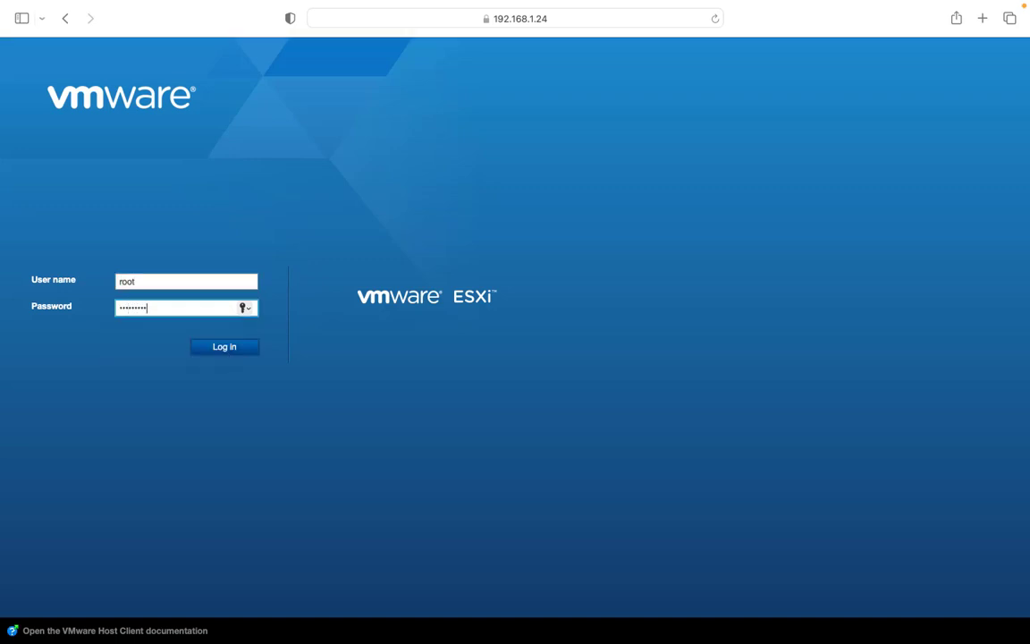
key("Return")
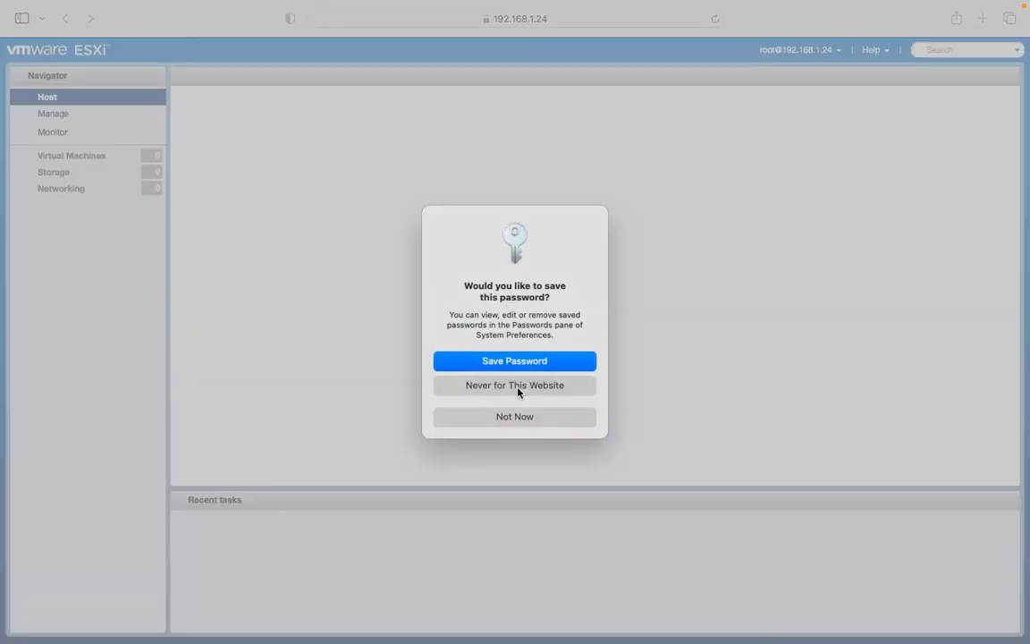
Dismiss the save-password prompt and try deleting the vcsa-storage datastore on host 192.168.1.24
left_click(549, 361)
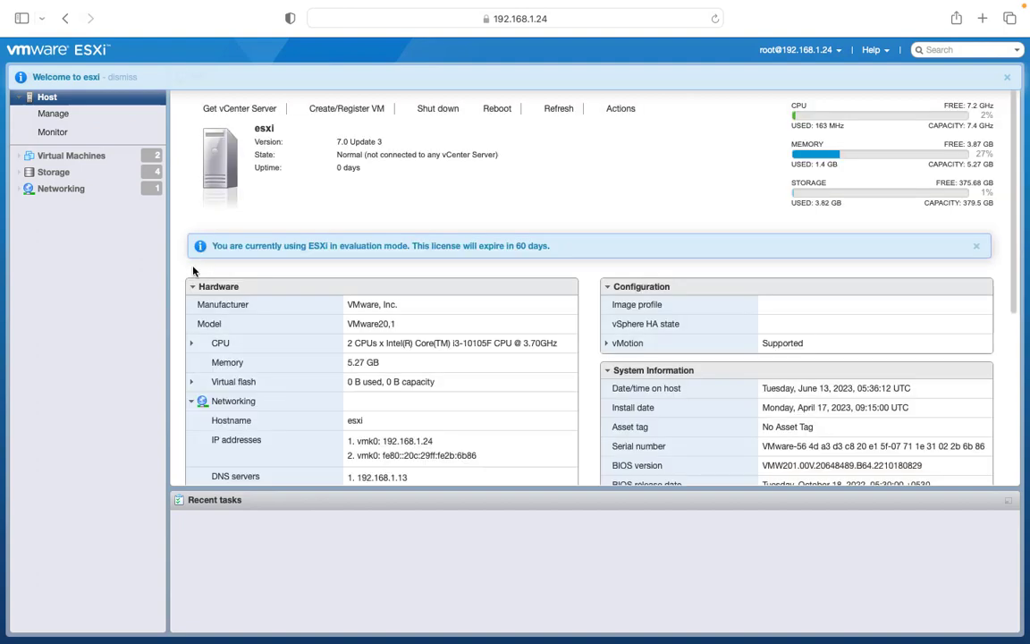
left_click(52, 173)
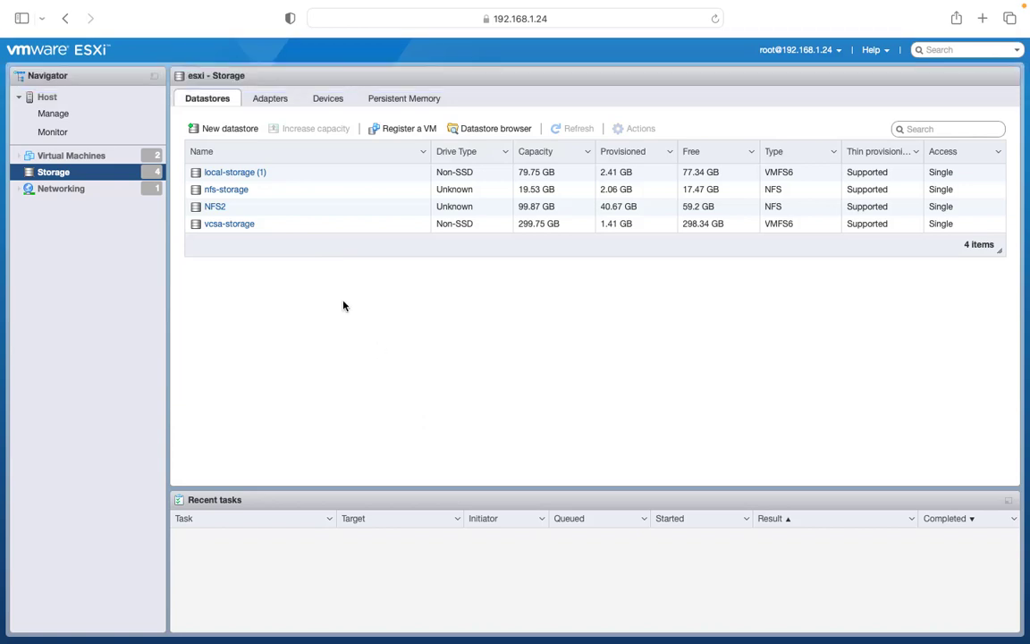
right_click(228, 229)
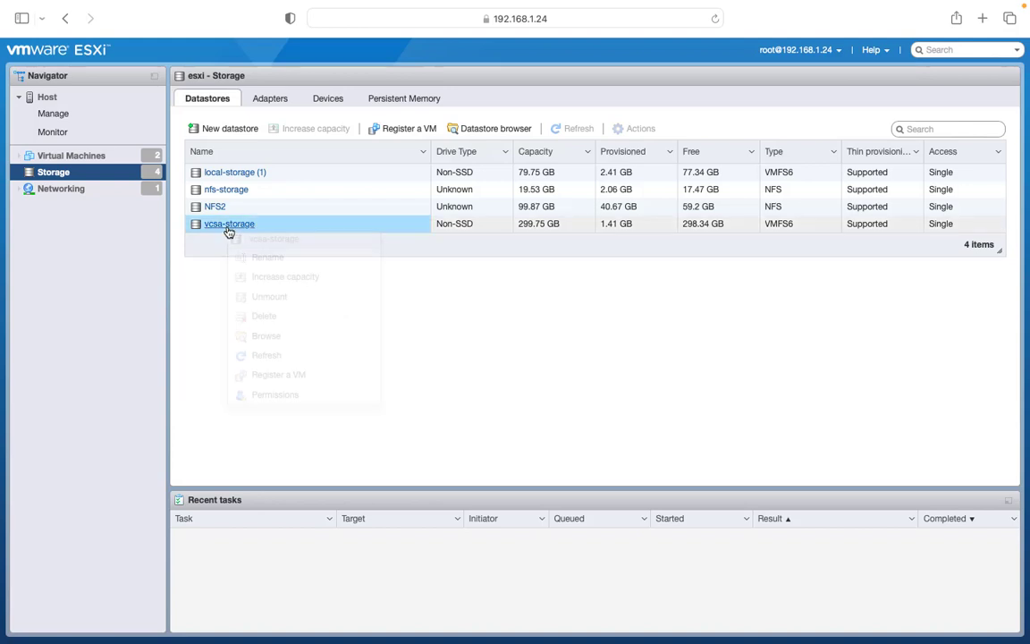
left_click(261, 316)
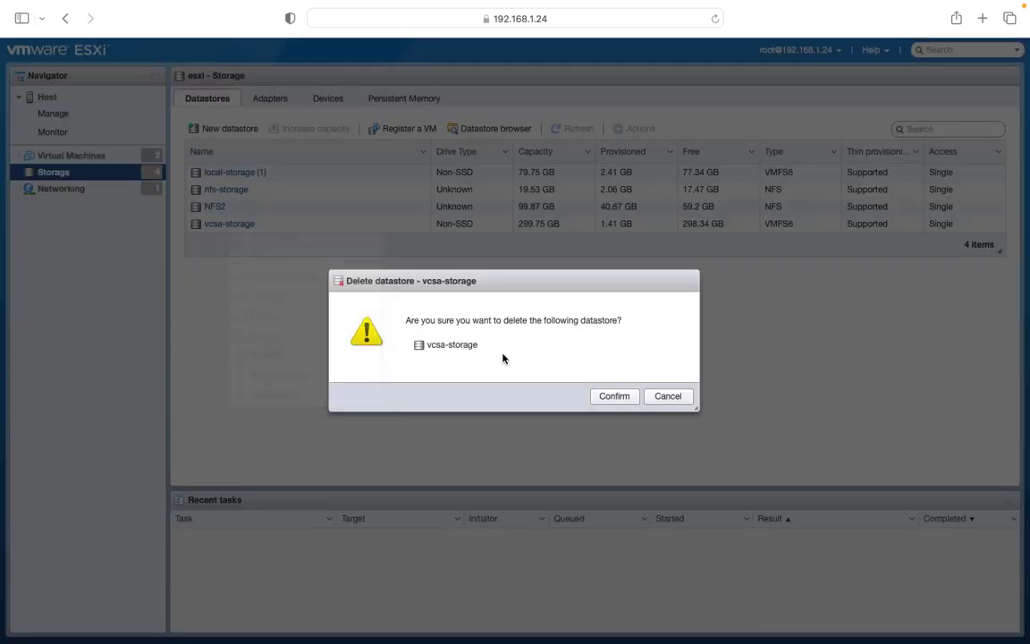
left_click(615, 396)
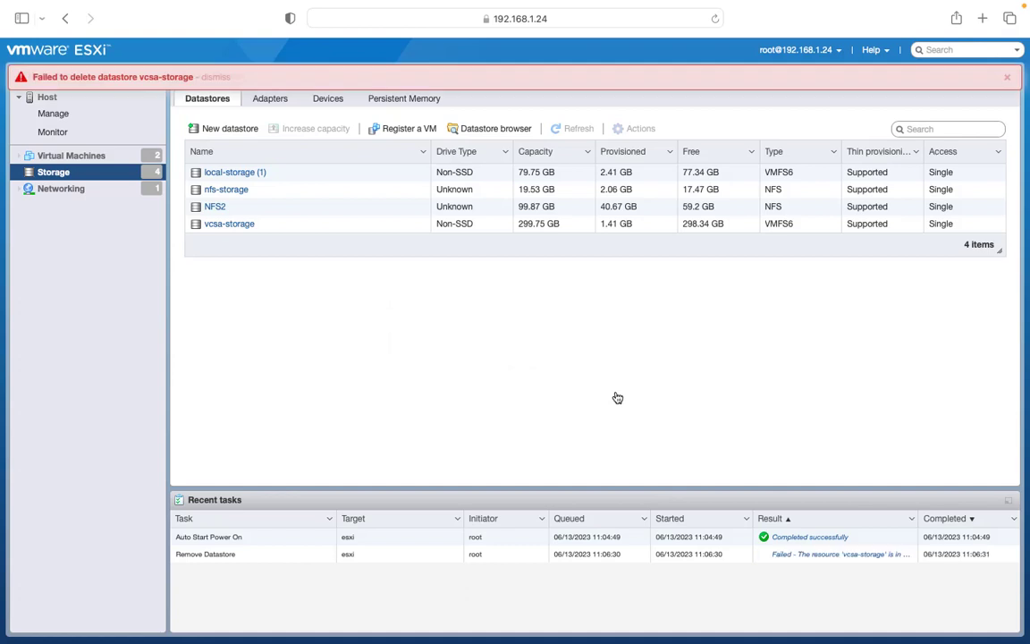
Clear the deletion error, unmount vcsa-storage instead, and return to the Mac desktop
left_click(1006, 76)
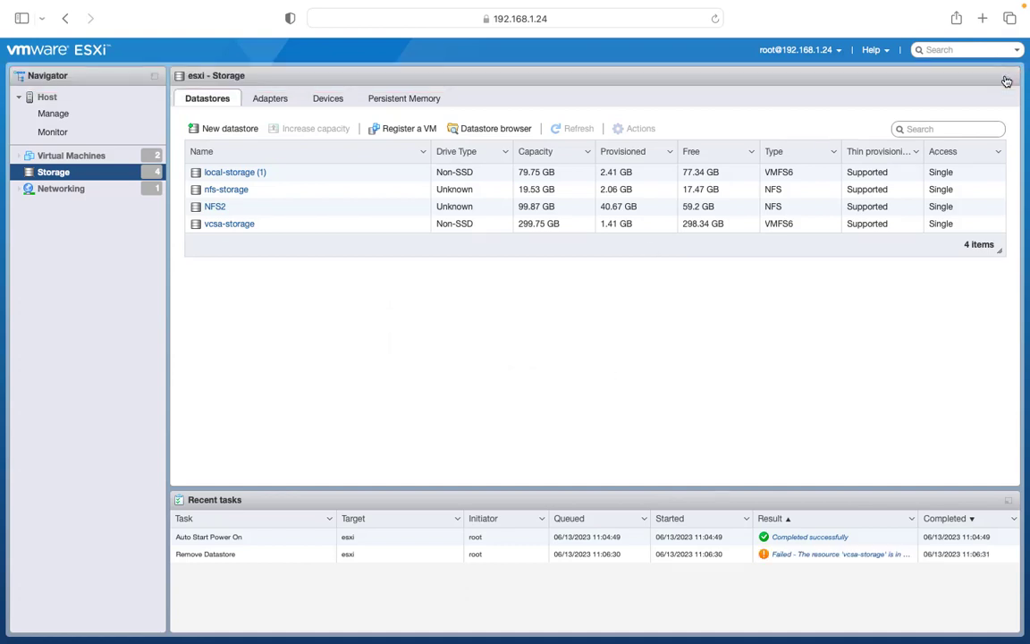
right_click(231, 224)
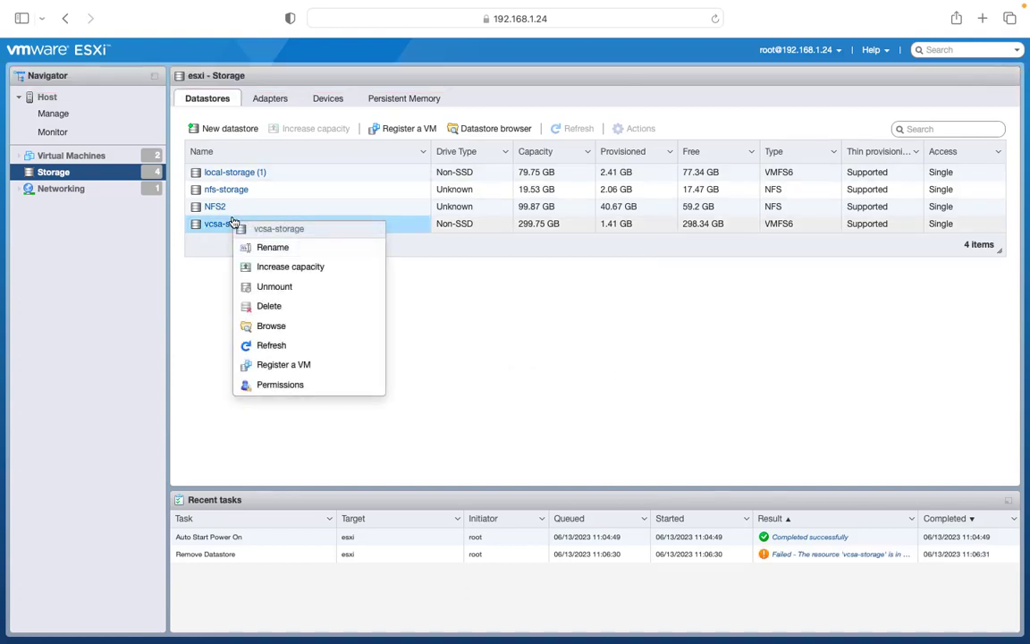
left_click(280, 286)
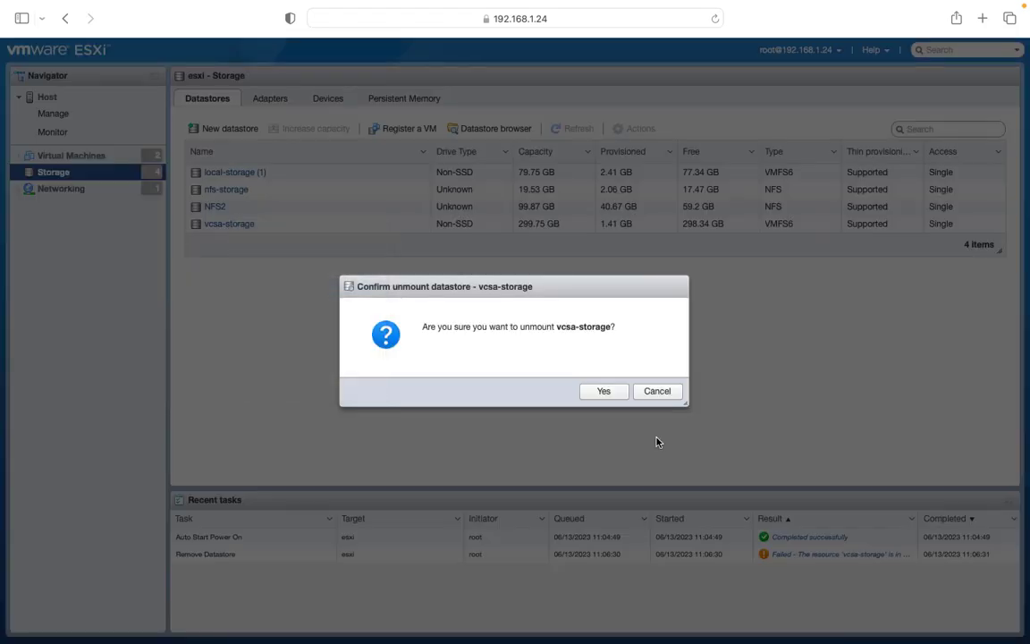
left_click(612, 396)
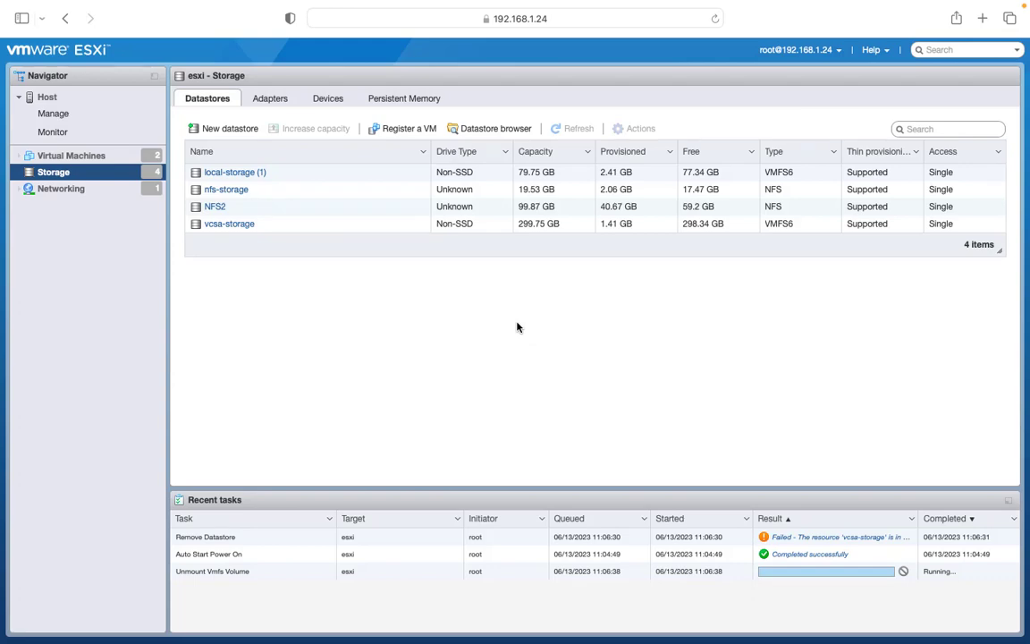
key("ctrl+Right")
key("ctrl+Left")
key("ctrl+Left")
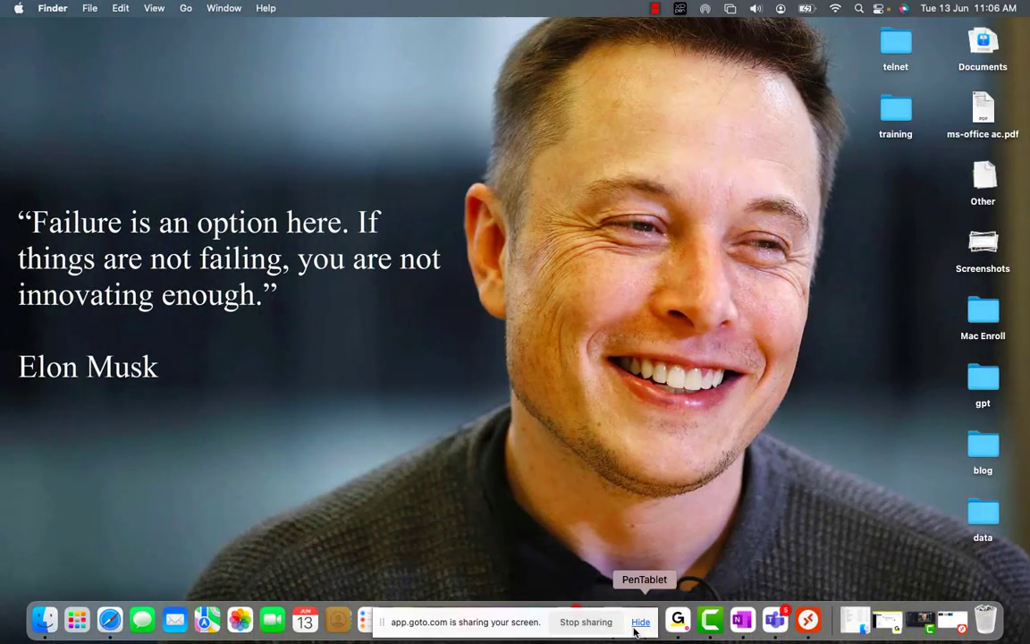
Open a new Chrome tab and go to host 192.168.1.99
left_click(640, 622)
left_click(577, 617)
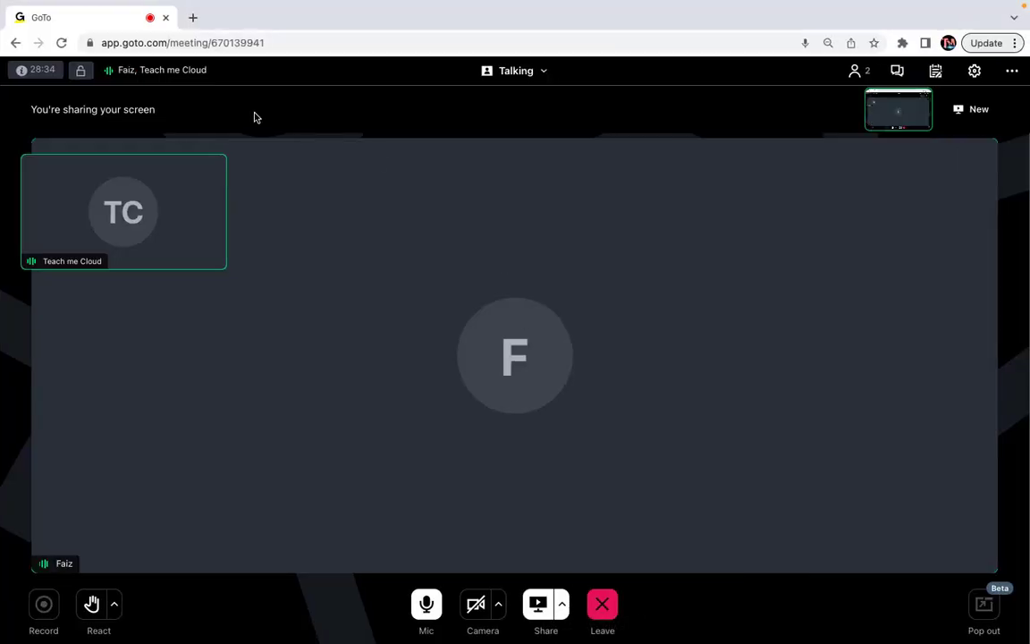
left_click(193, 18)
type("1")
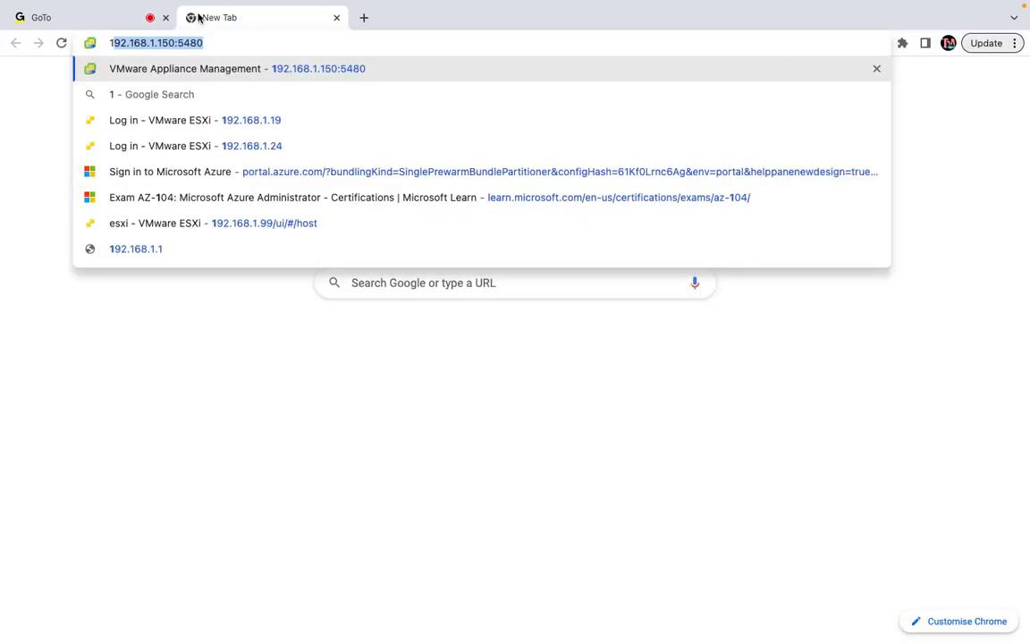
key("Right")
key("BackSpace")
key("BackSpace")
key("BackSpace")
key("BackSpace")
key("BackSpace")
key("BackSpace")
key("BackSpace")
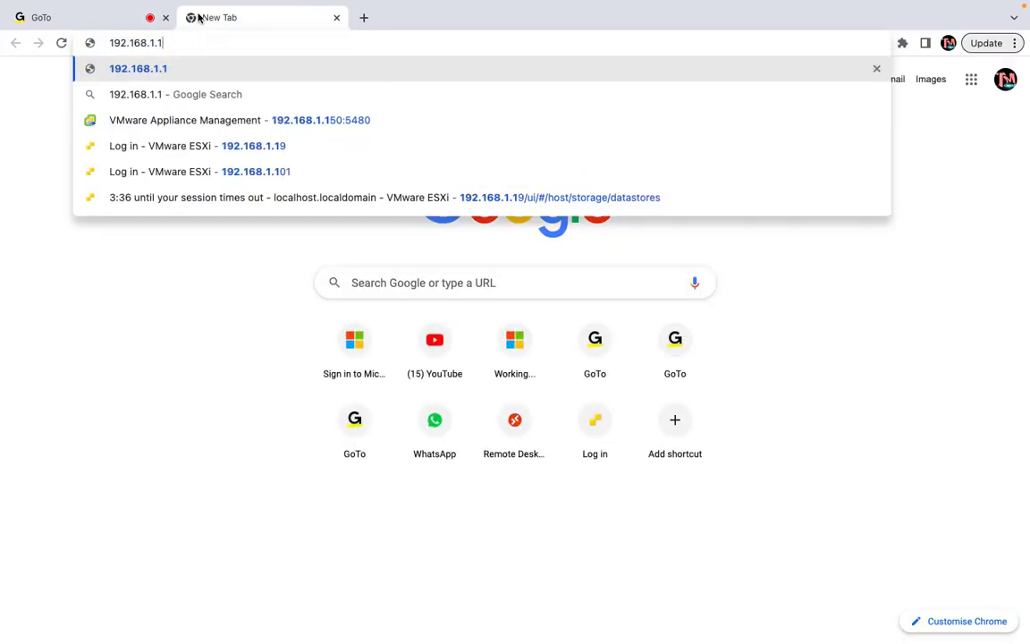
key("BackSpace")
type("99/ui/#/host")
key("Return")
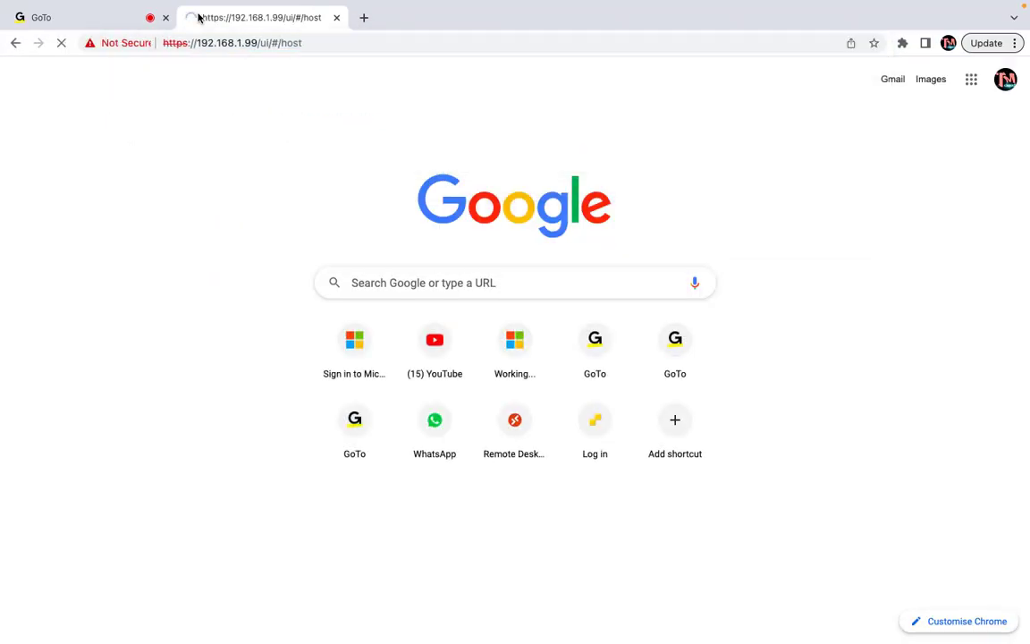
Bypass the certificate warning and log in to the 192.168.1.99 ESXi Host Client
left_click(345, 428)
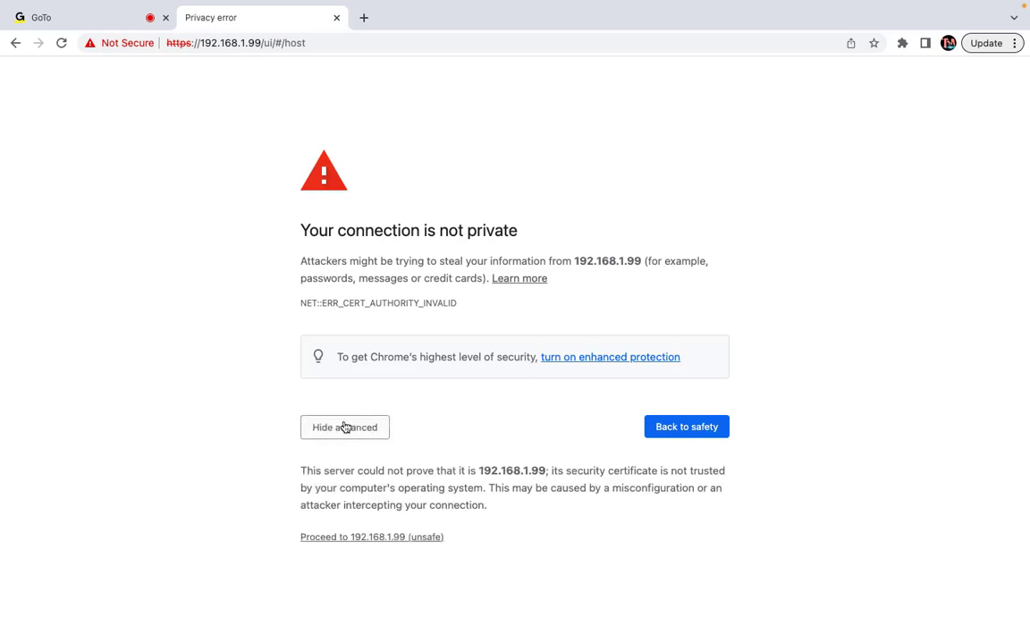
left_click(396, 535)
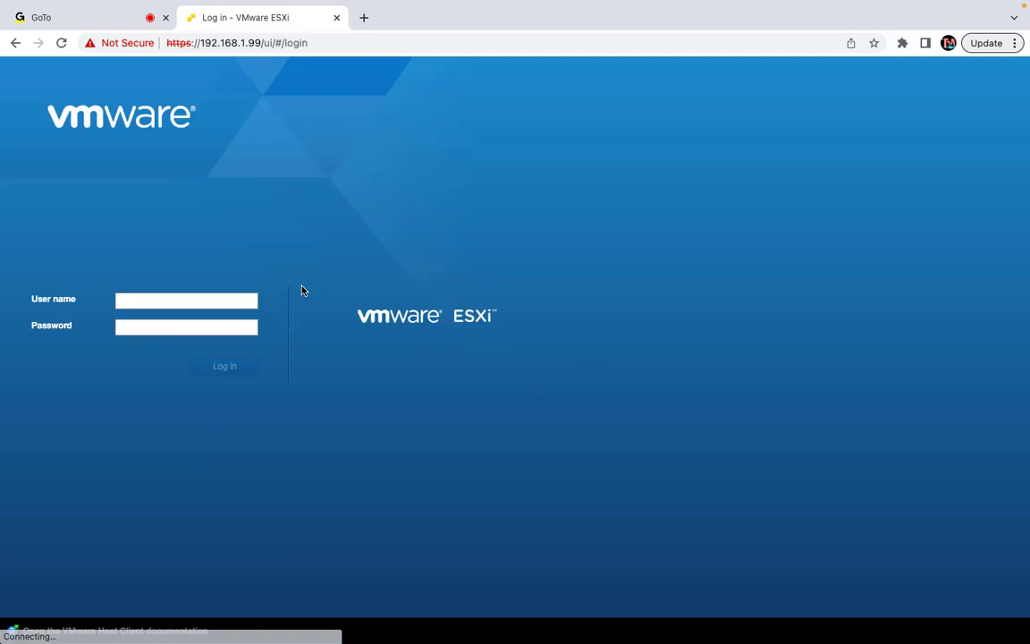
left_click(122, 300)
left_click(184, 331)
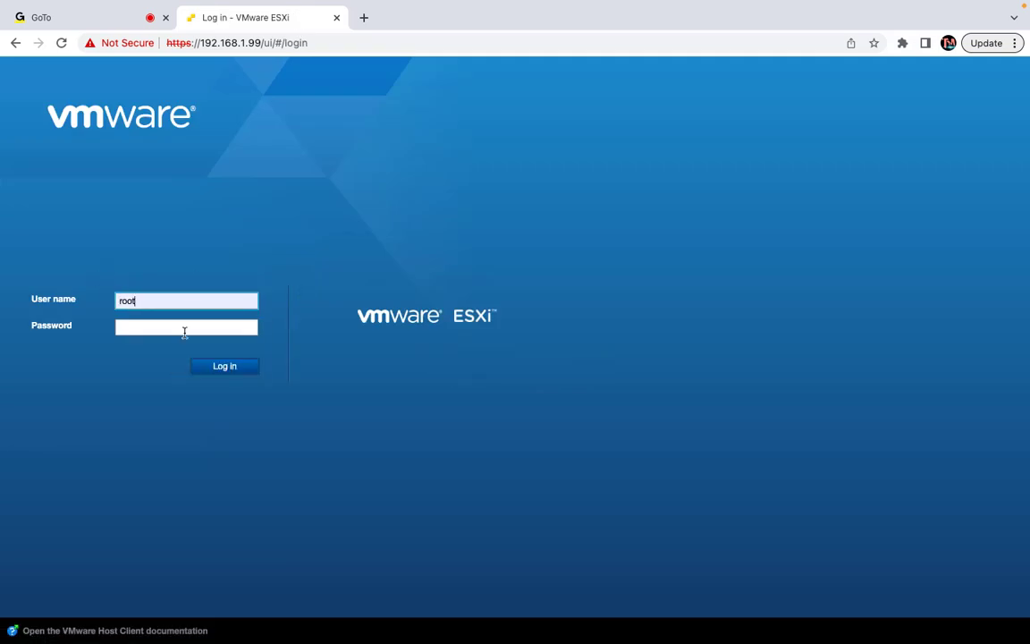
left_click(151, 324)
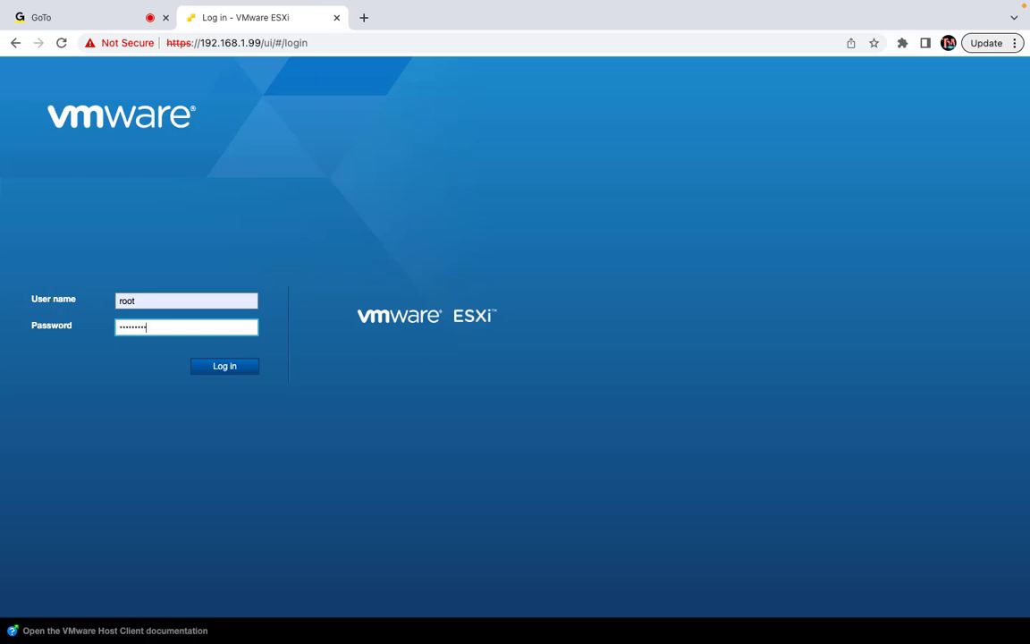
key("Return")
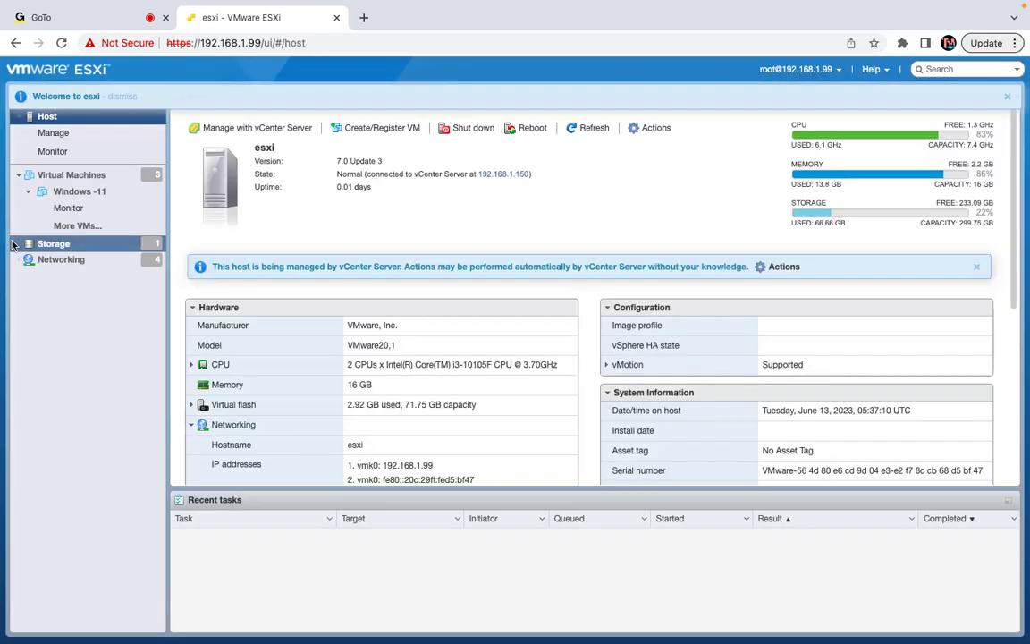
Open Storage to show the single vcsa-storage datastore and close the welcome banner
left_click(19, 174)
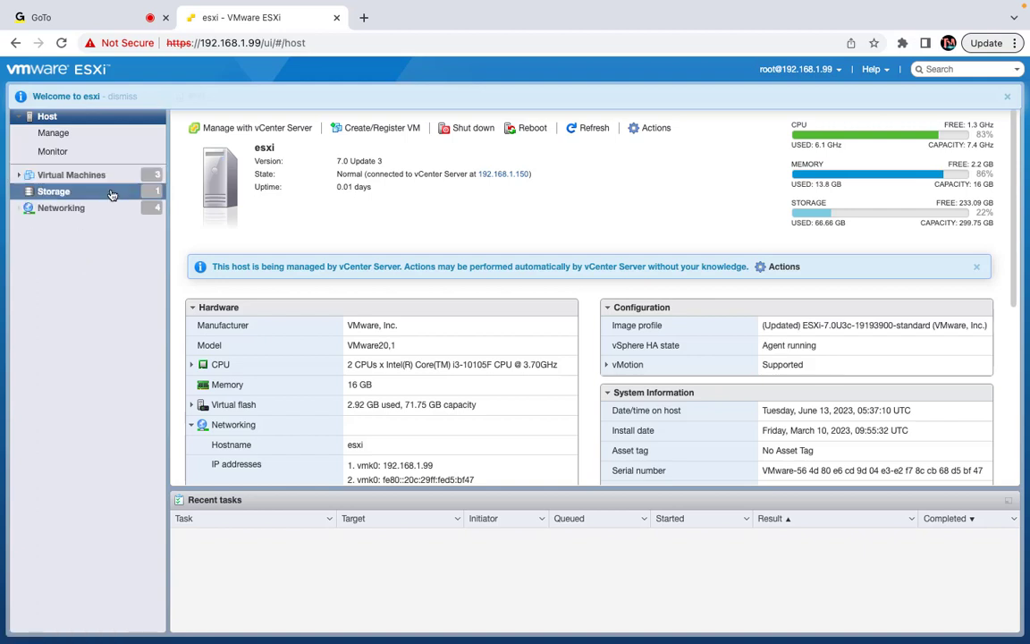
left_click(77, 194)
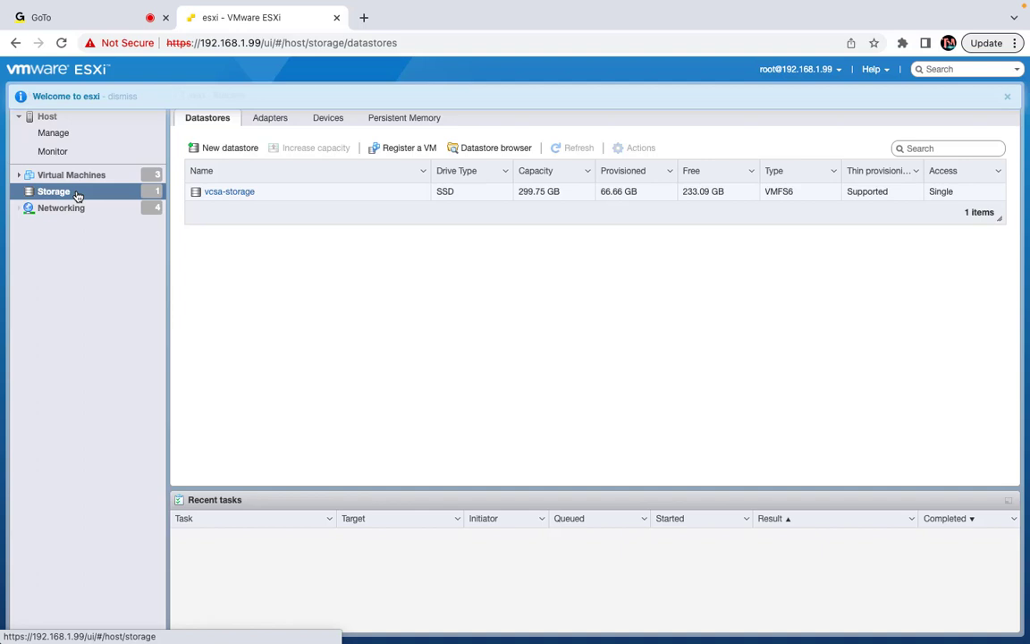
left_click(1007, 97)
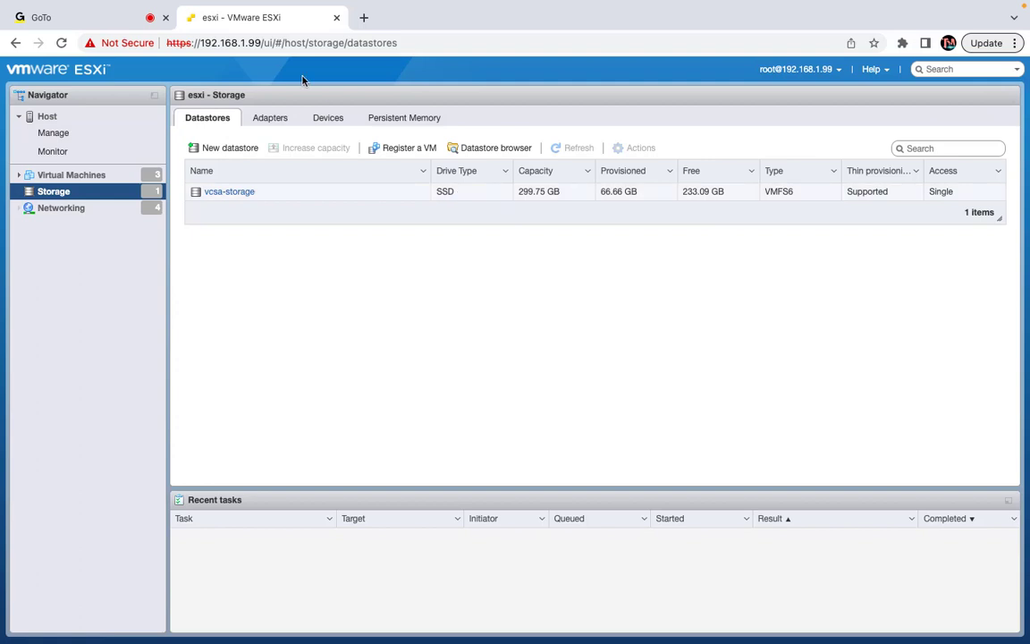
Change the browser address to 192.168.1.9 and load it
left_click(291, 47)
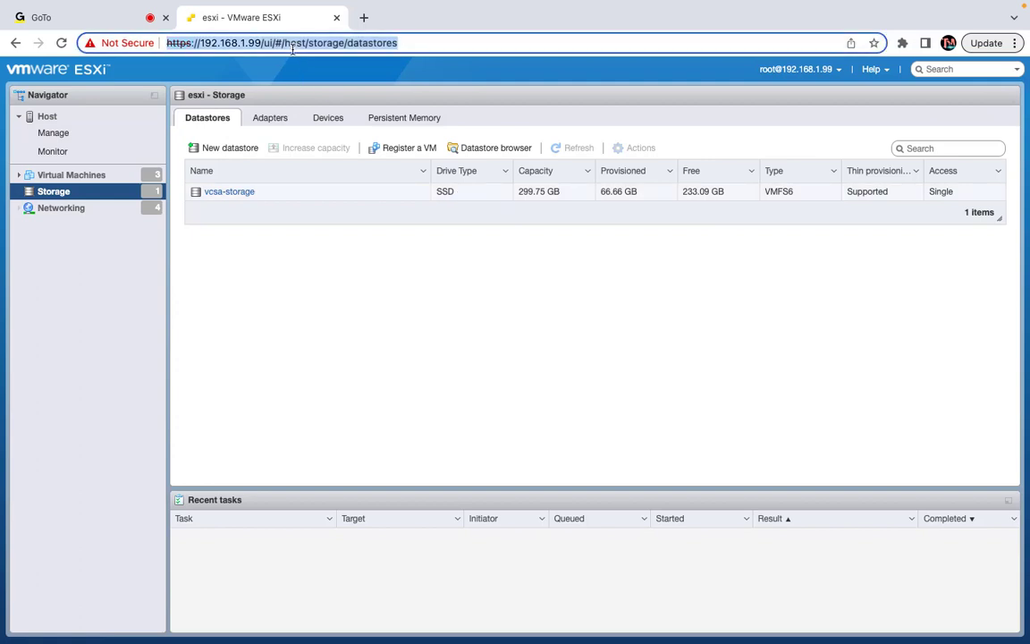
type("1")
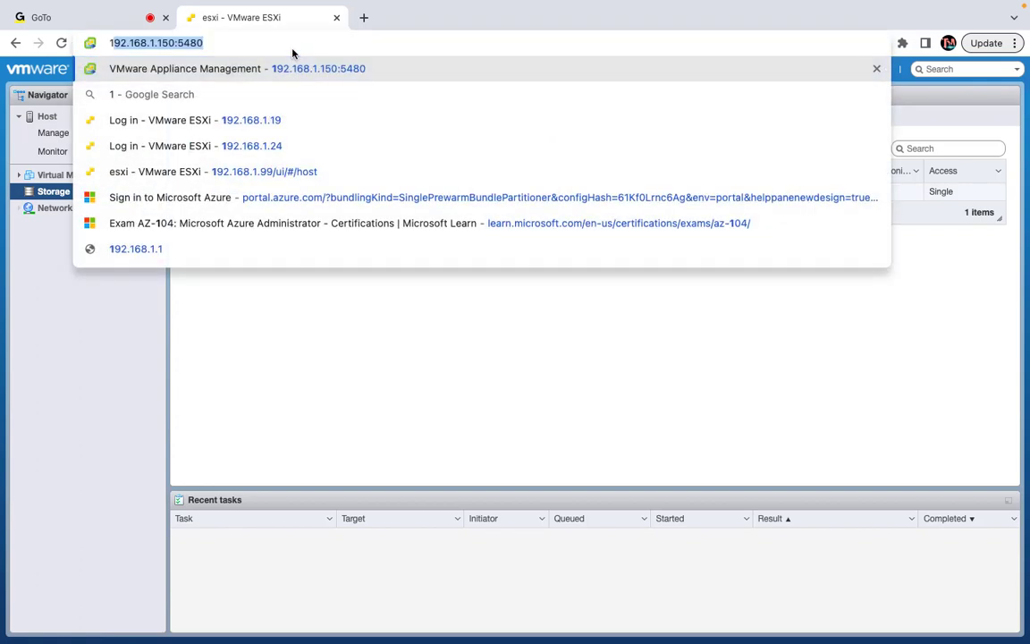
key("Right")
key("BackSpace")
key("BackSpace")
key("BackSpace")
key("BackSpace")
key("BackSpace")
key("BackSpace")
key("BackSpace")
key("BackSpace")
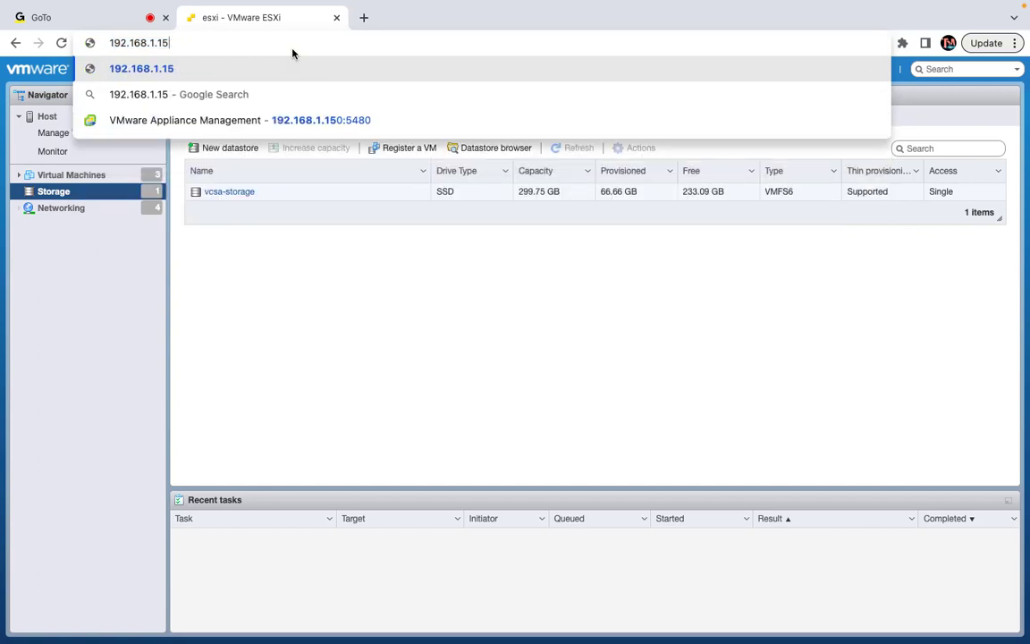
type("99/ui/#/host")
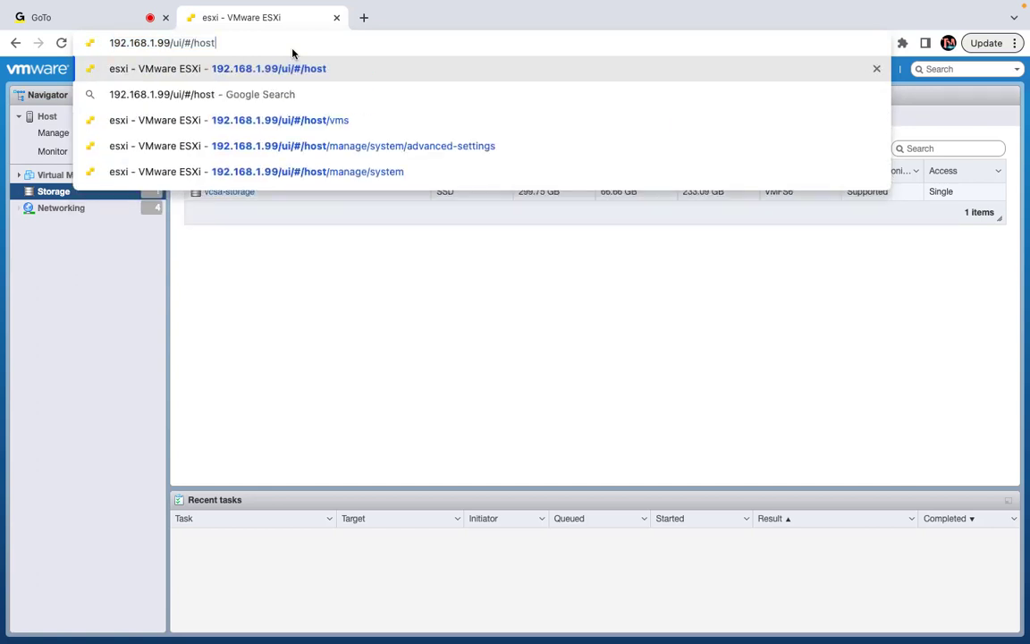
key("BackSpace")
key("BackSpace")
key("BackSpace")
key("BackSpace")
key("BackSpace")
key("BackSpace")
key("BackSpace")
key("BackSpace")
key("BackSpace")
key("BackSpace")
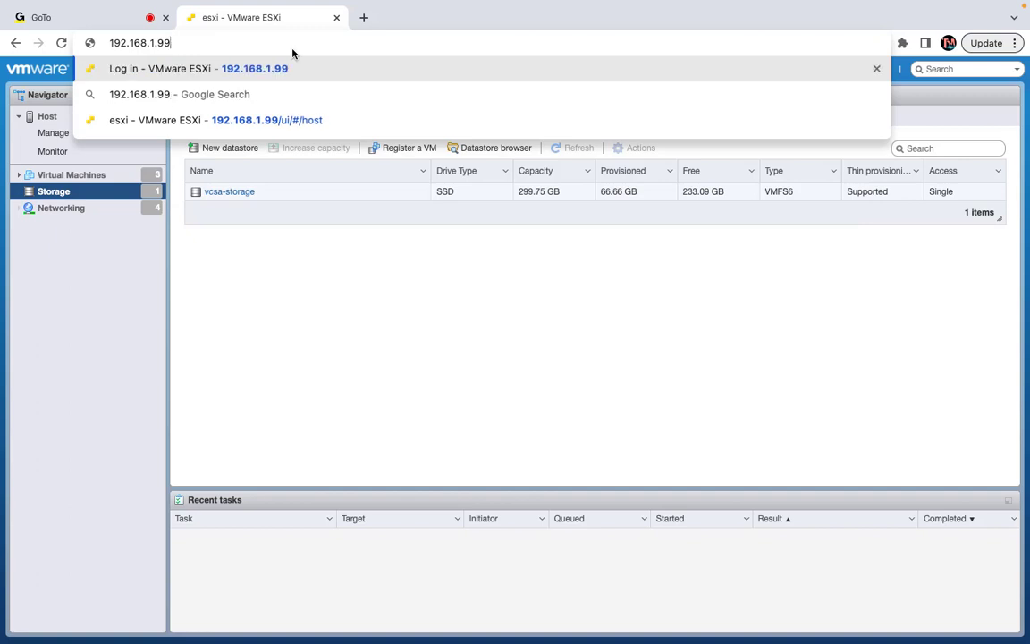
key("Return")
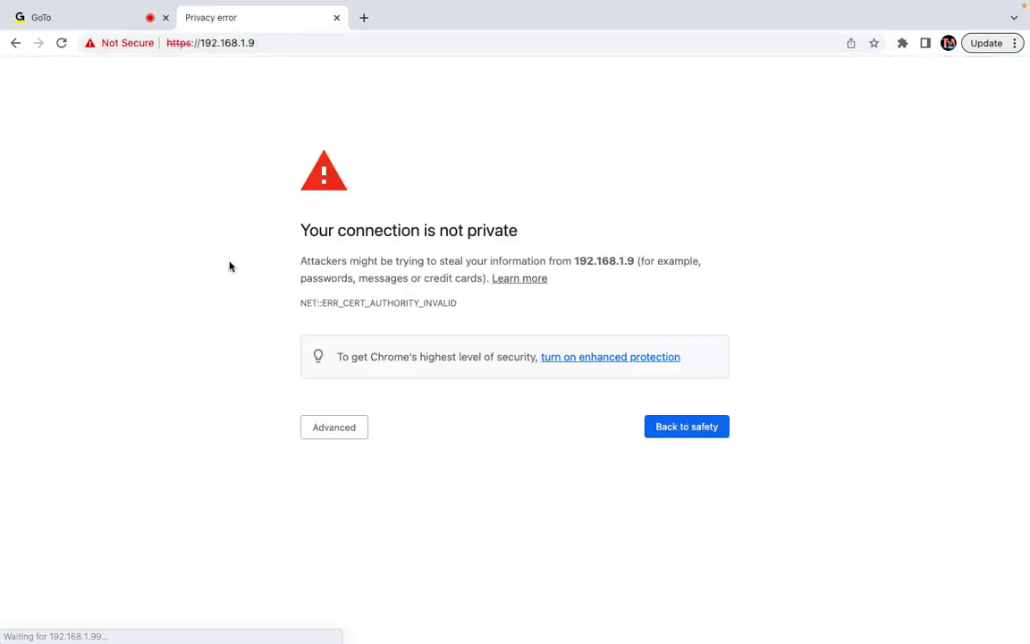
Bypass the certificate warning, log in, and open the host's four datastores
left_click(342, 423)
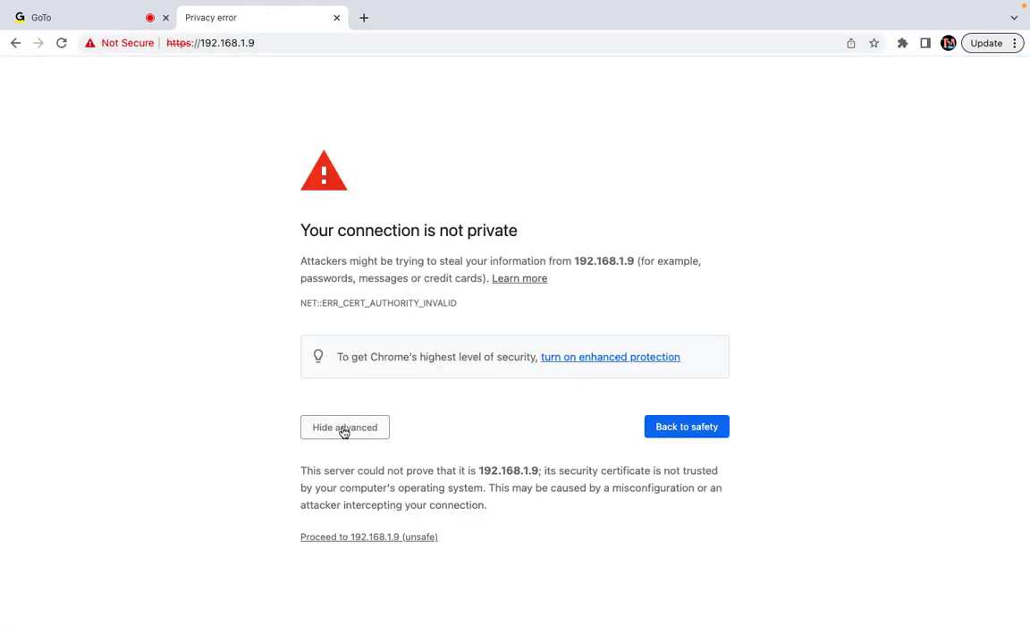
left_click(386, 535)
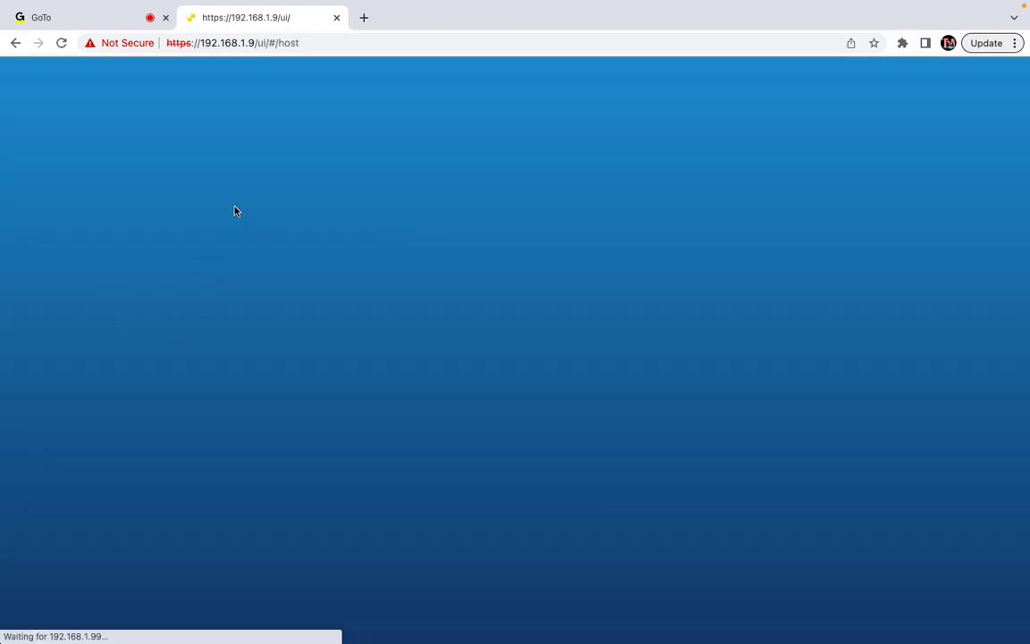
left_click(188, 300)
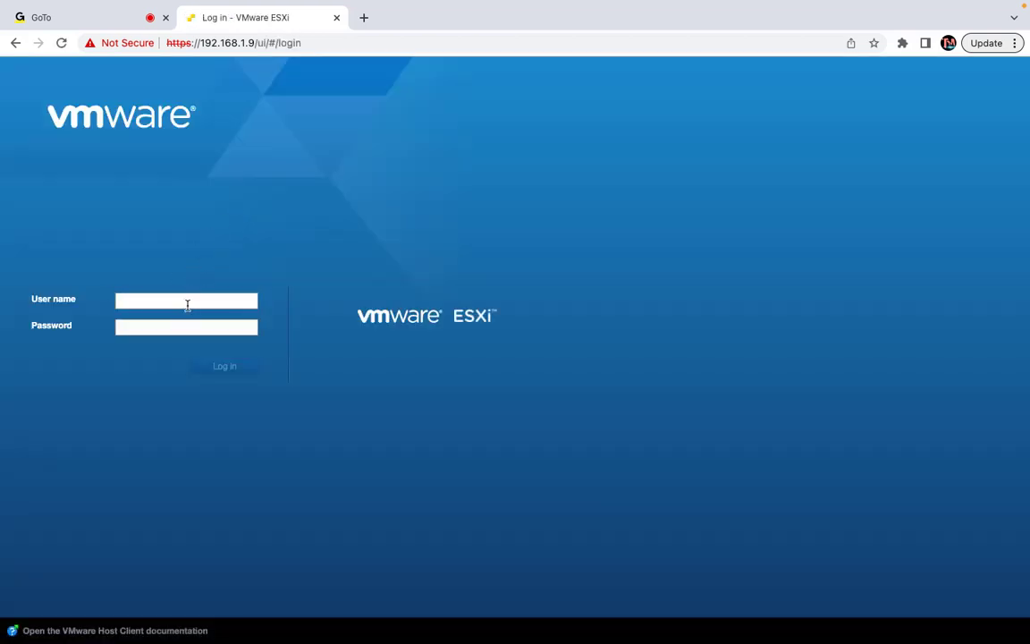
left_click(188, 300)
left_click(189, 331)
left_click(156, 325)
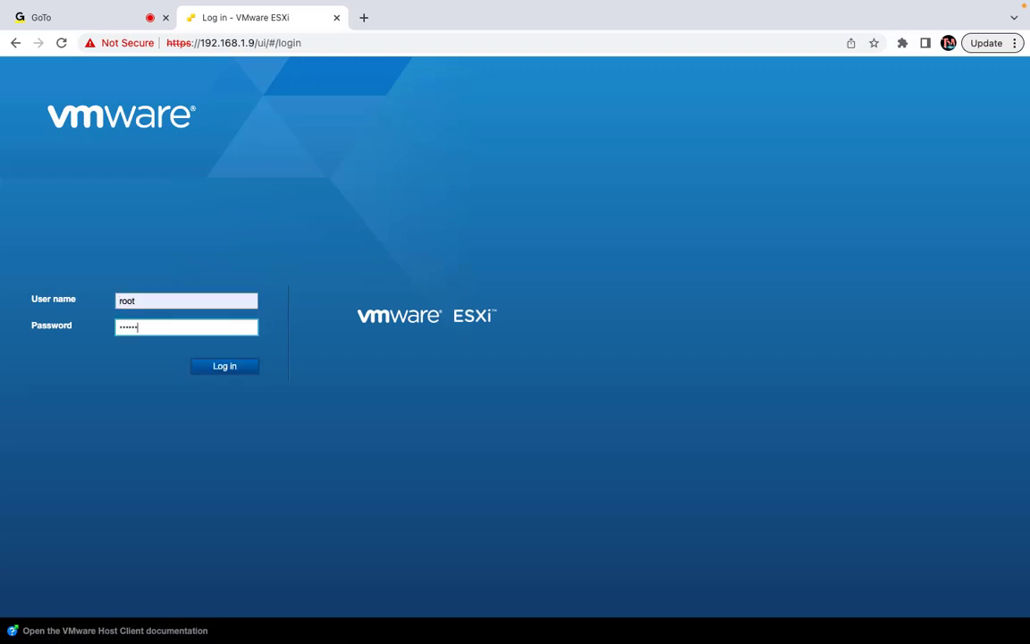
key("Return")
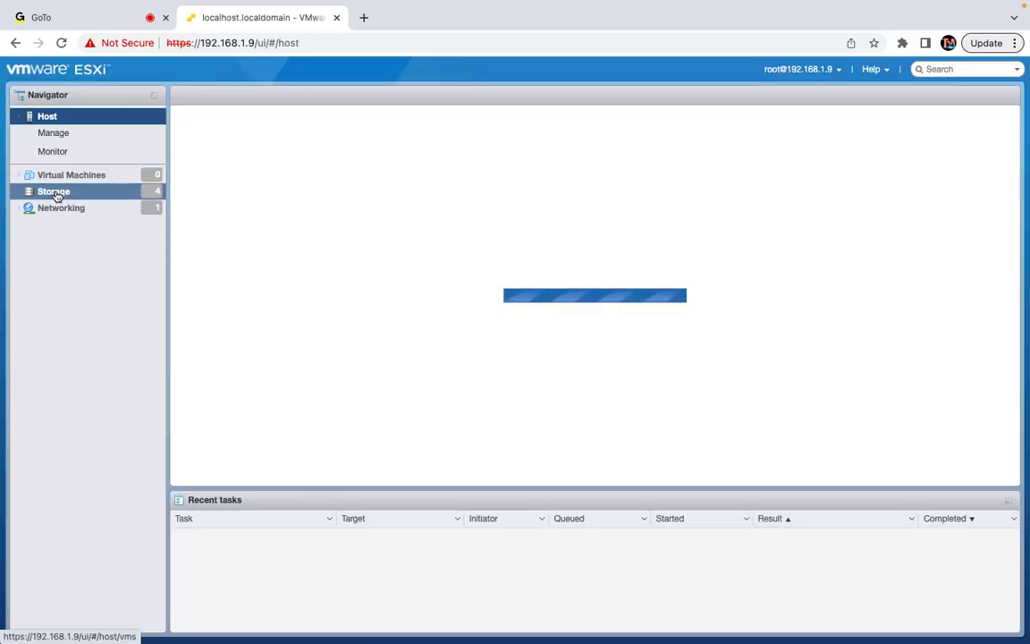
left_click(61, 191)
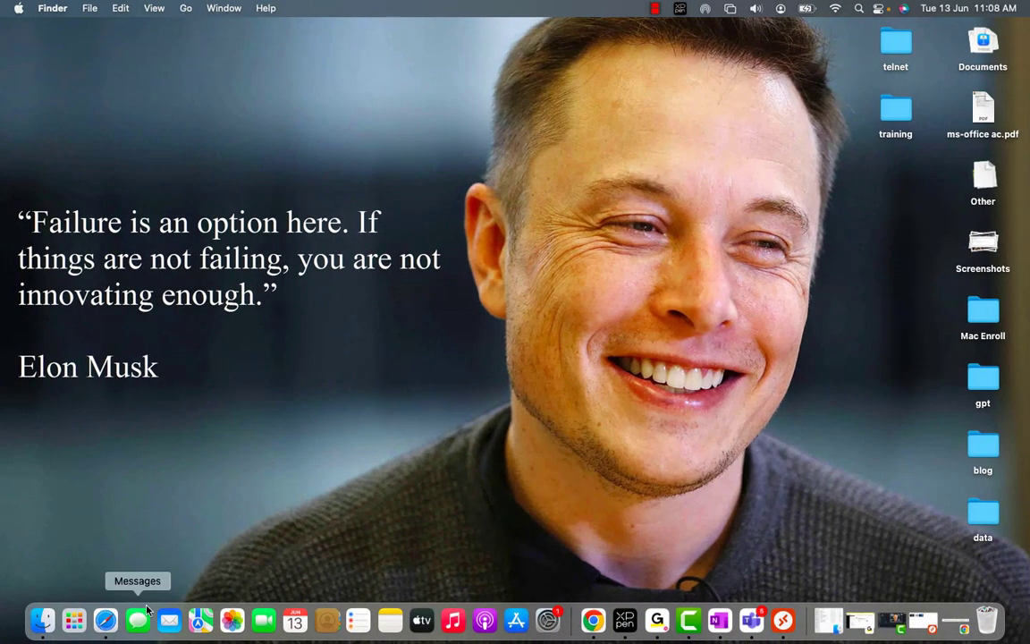
Return to the 192.168.1.24 page in Safari, clear the unmount alert, and review its datastores
left_click(104, 616)
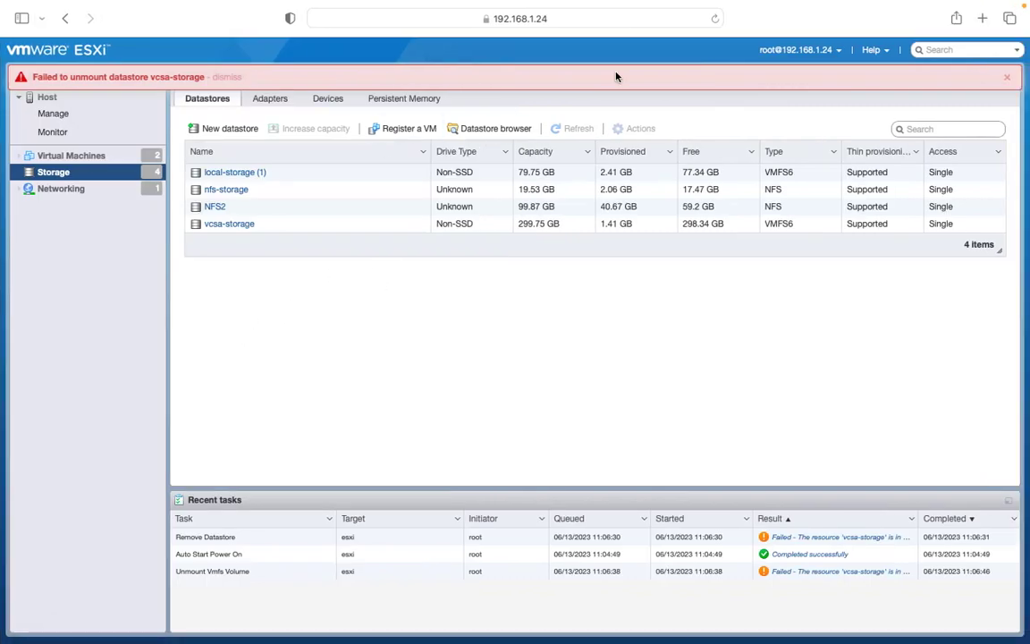
left_click(1008, 77)
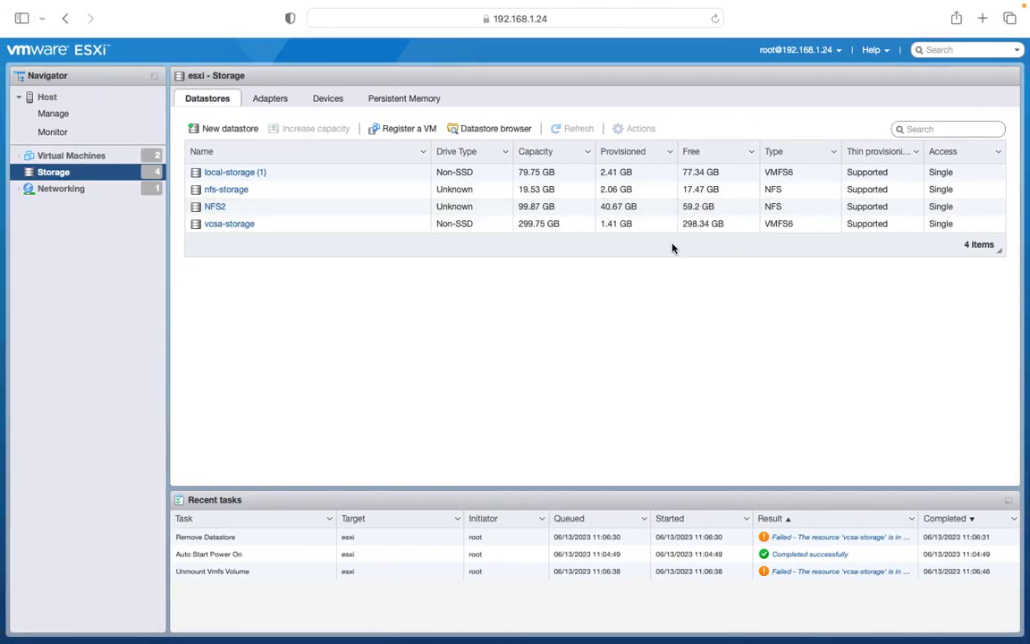
key("ctrl+Right")
key("ctrl+Right")
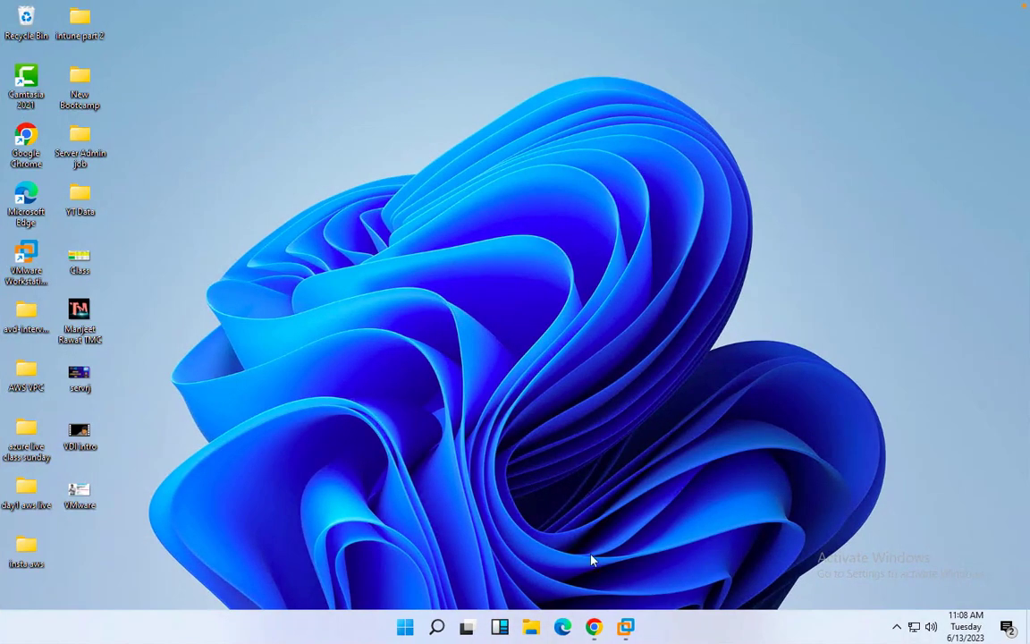
Dismiss the Domain Server 2016 VM's update notice, Shutdown Event Tracker and Server Manager error
key("ctrl+Left")
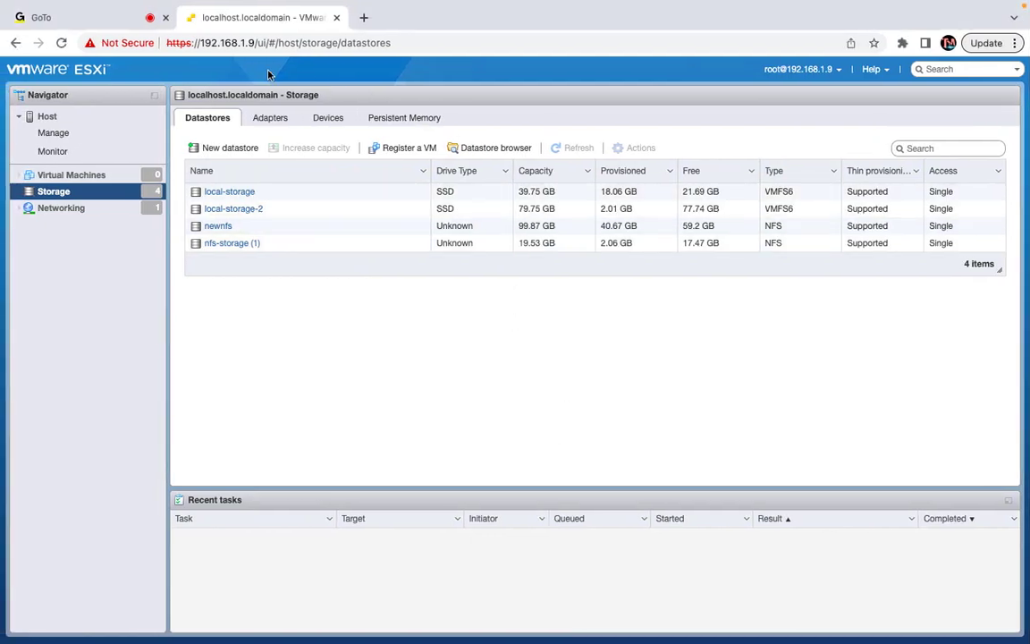
key("ctrl+Left")
key("ctrl+Right")
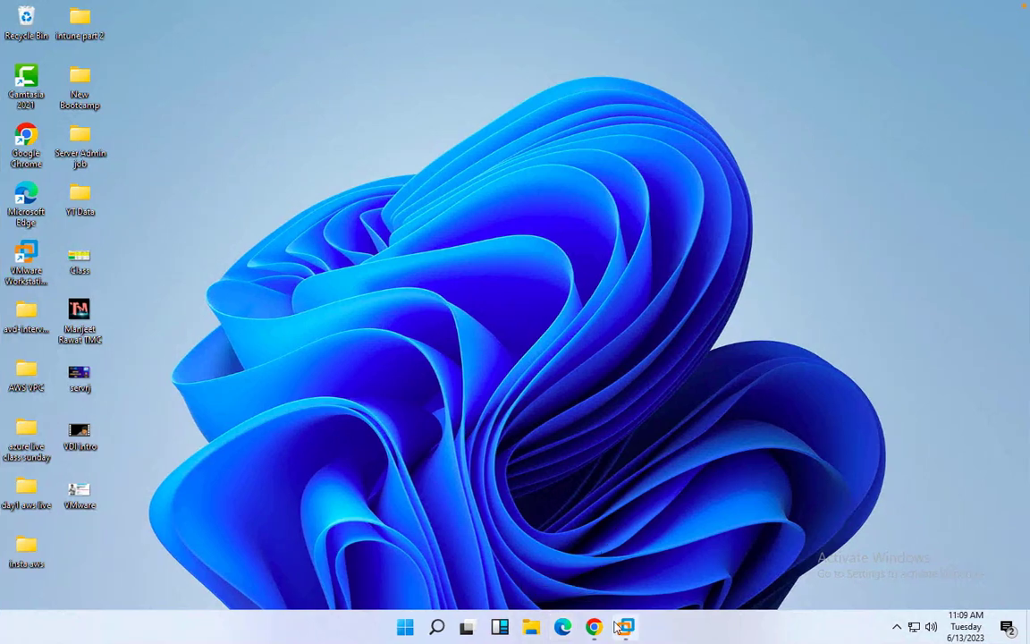
mouse_move(626, 626)
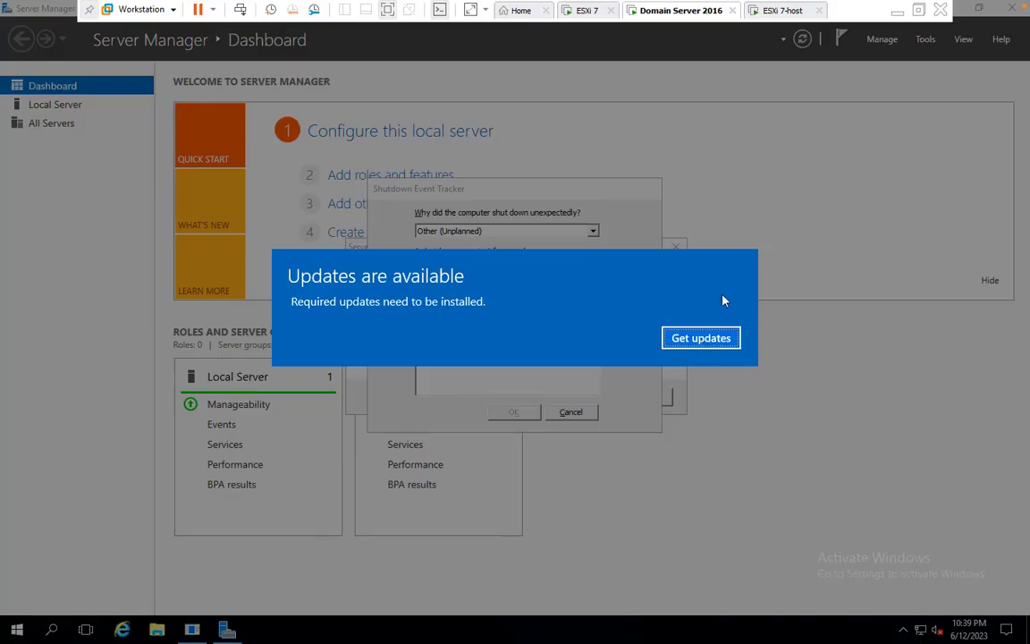
left_click(703, 338)
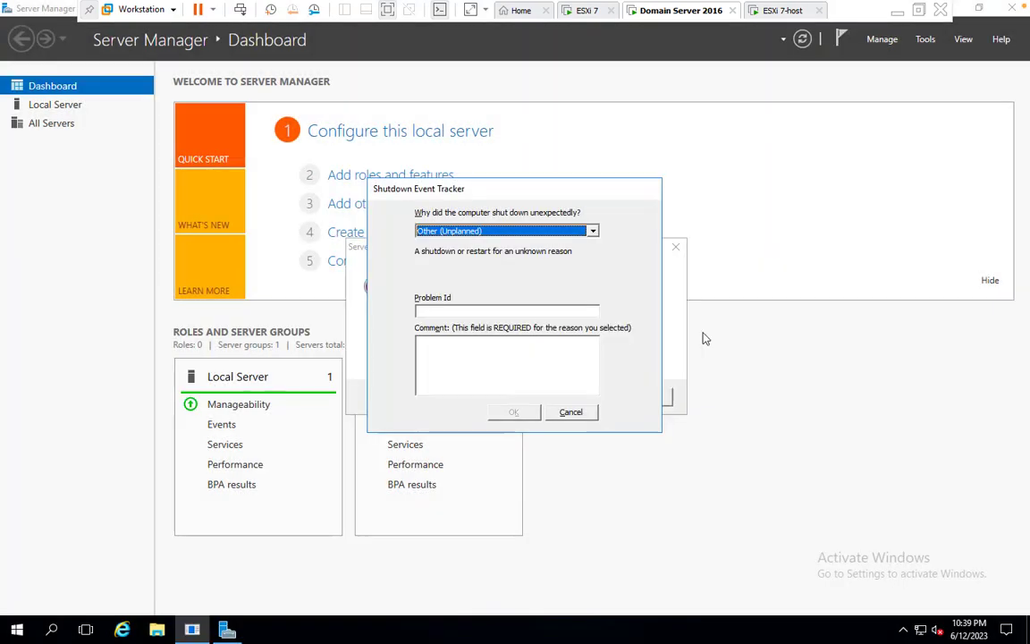
left_click(570, 413)
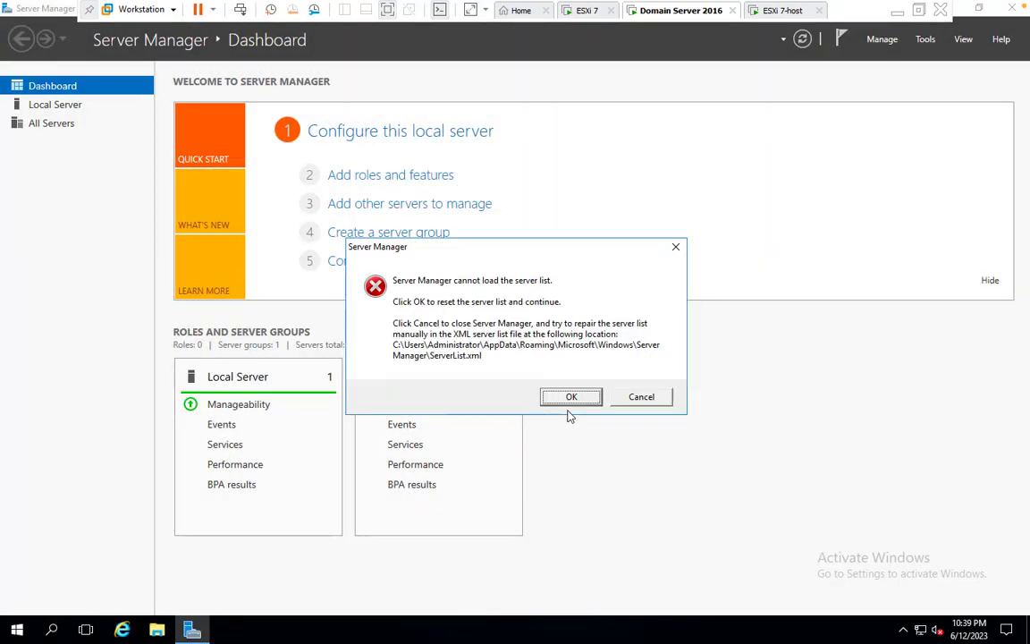
left_click(640, 396)
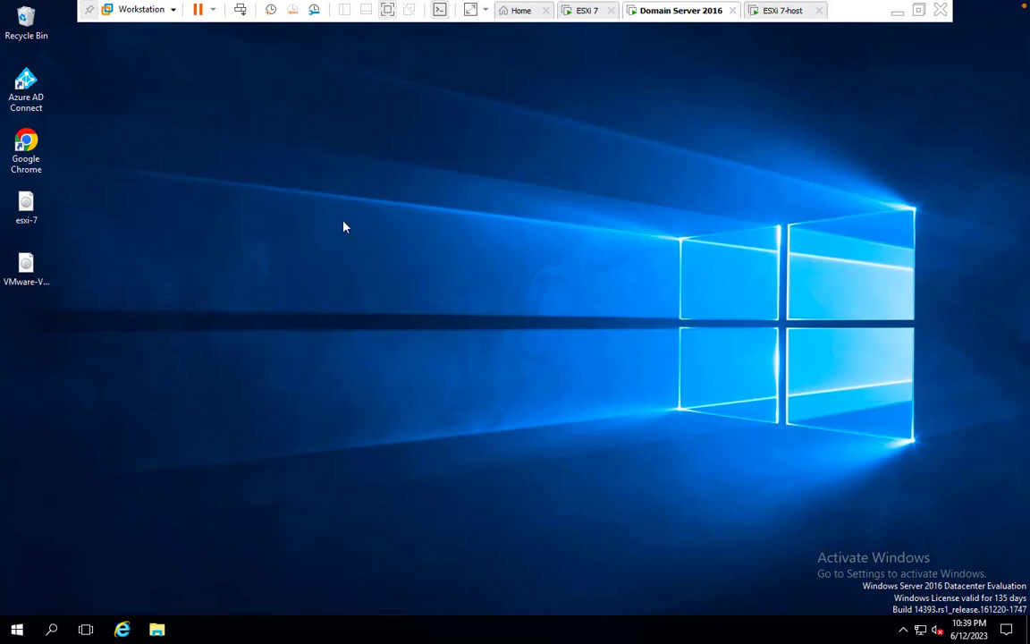
Select the two disc image files on the VM desktop and open their context menu
key("super")
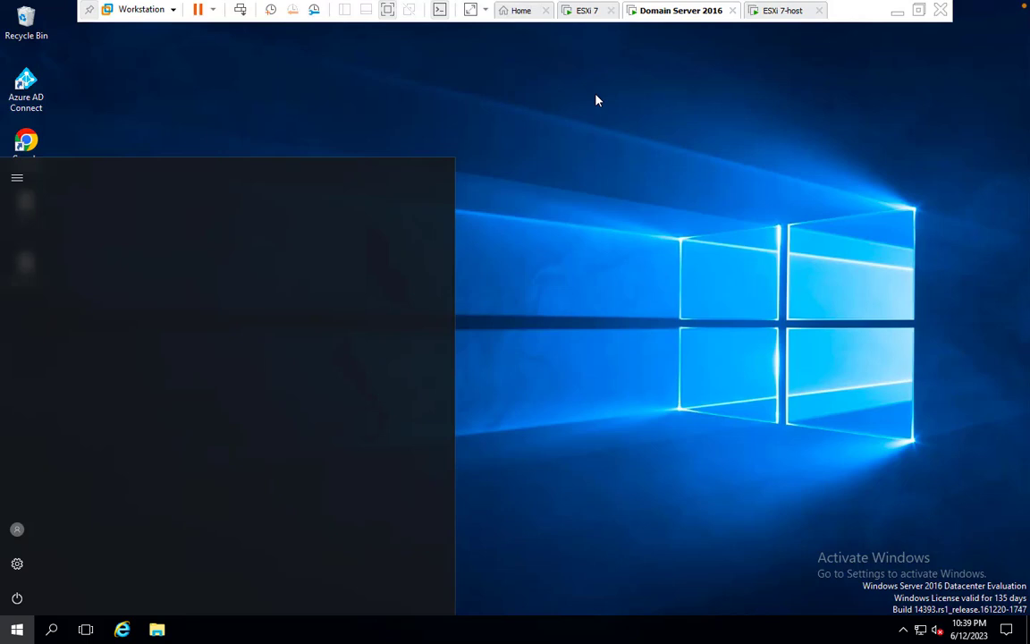
key("super")
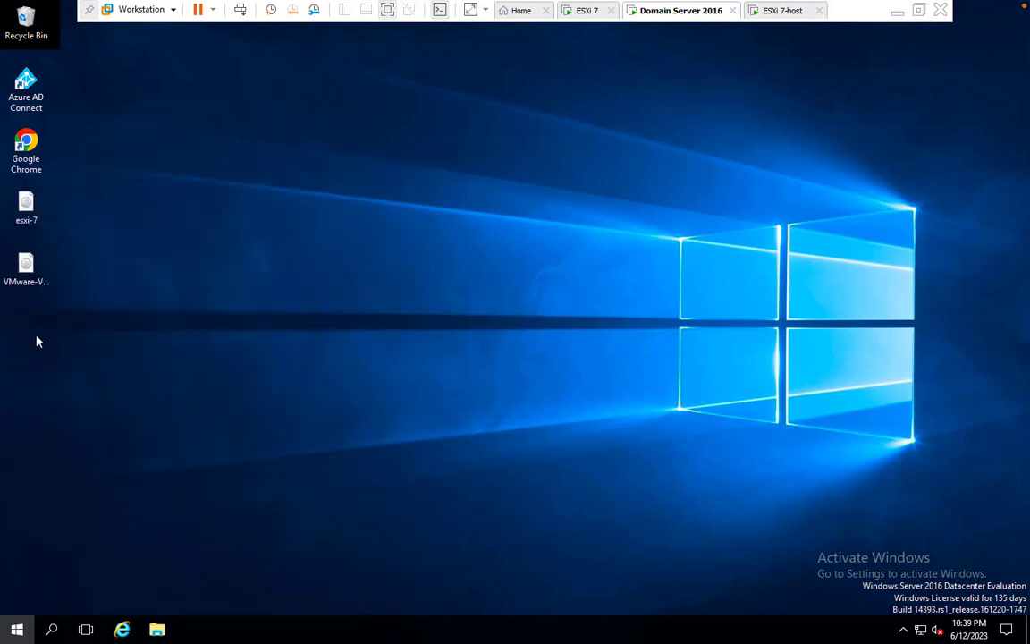
left_click_drag(33, 302, 10, 192)
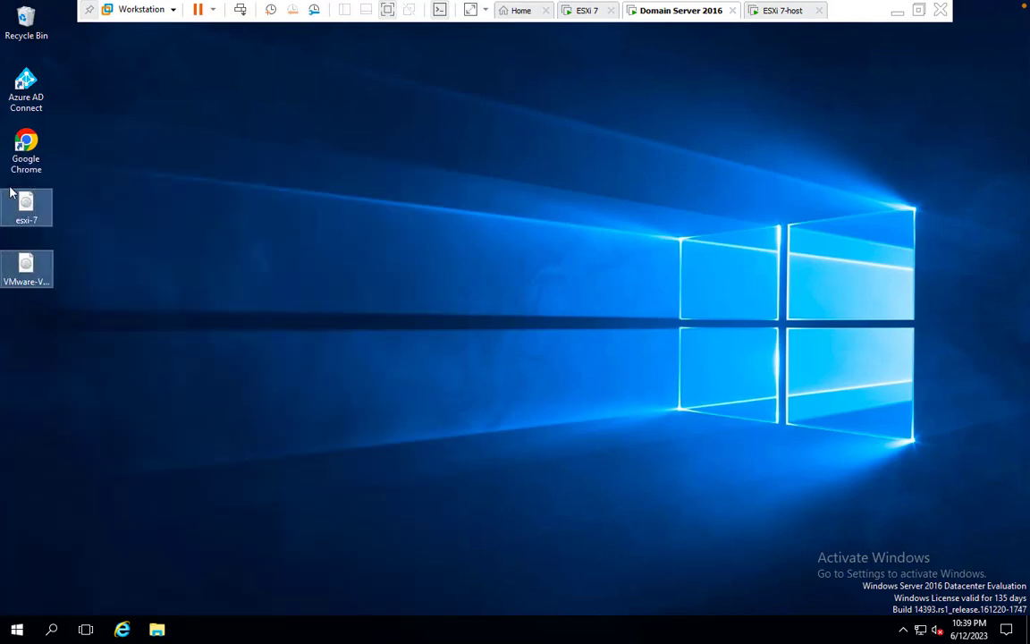
right_click(25, 205)
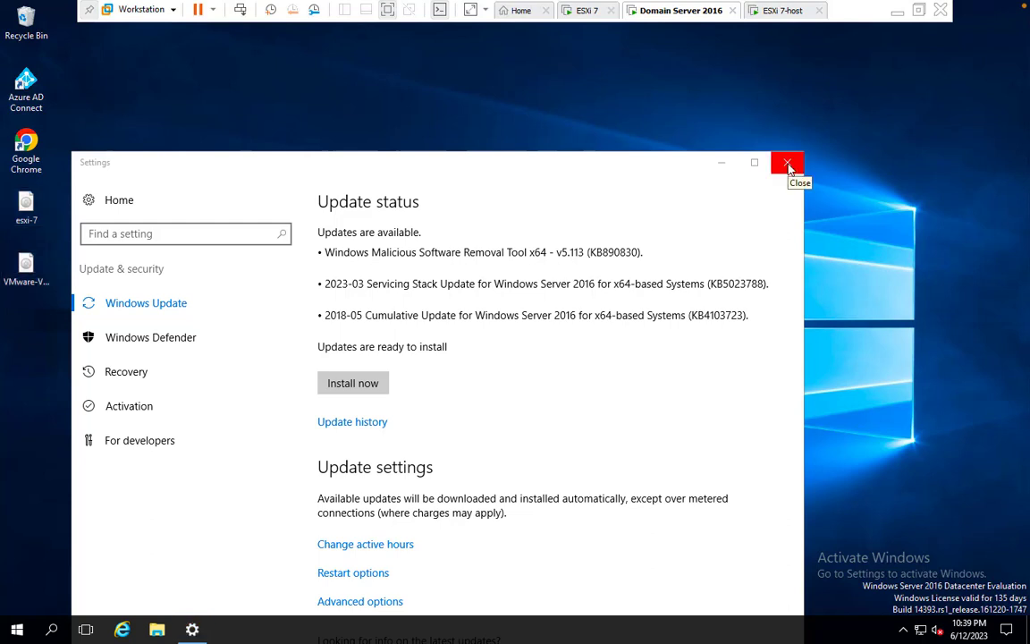
Close the update Settings window and minimise the Domain Server 2016 VM
left_click(788, 168)
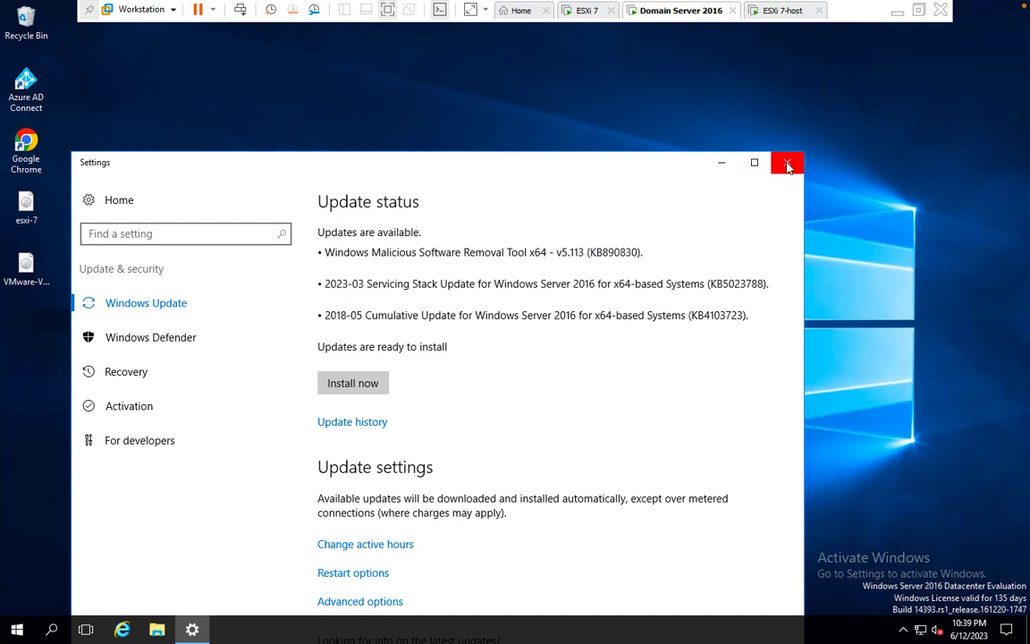
left_click(787, 167)
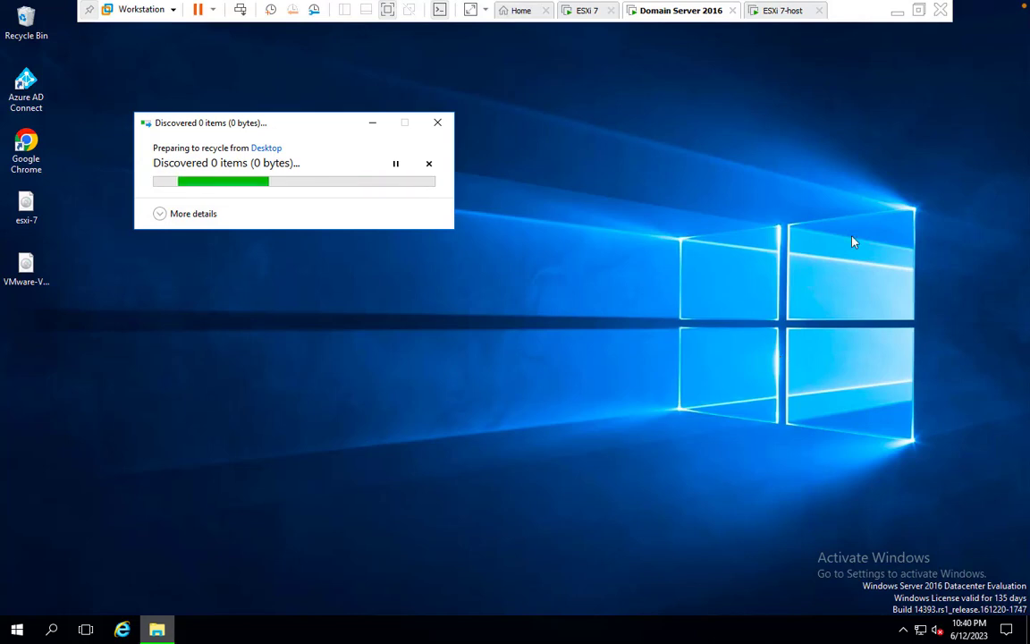
left_click(896, 10)
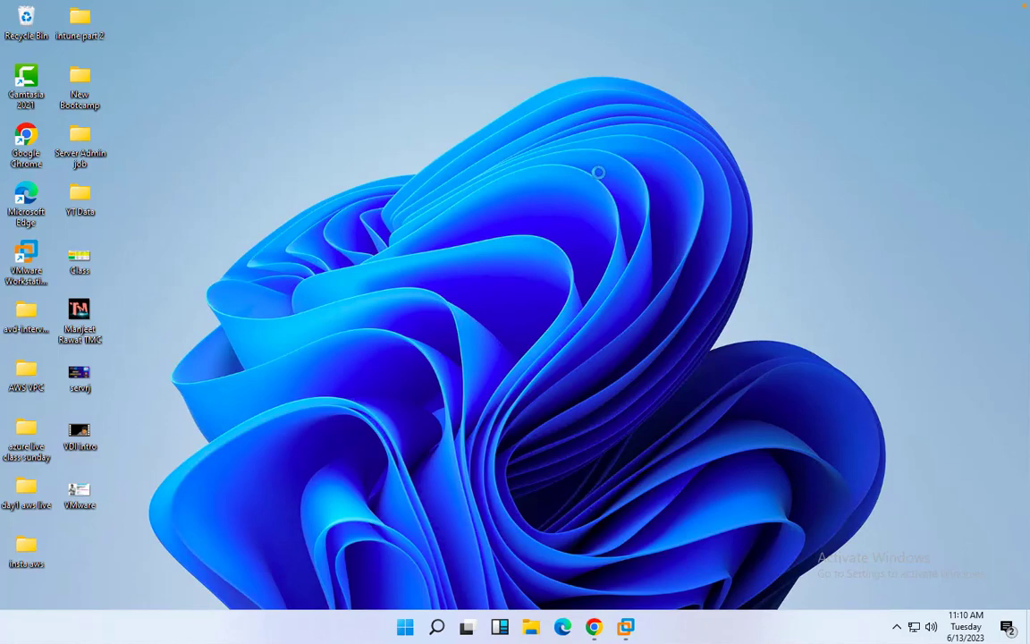
Refresh the host desktop, close the This PC window, and open the Recycle Bin
right_click(576, 155)
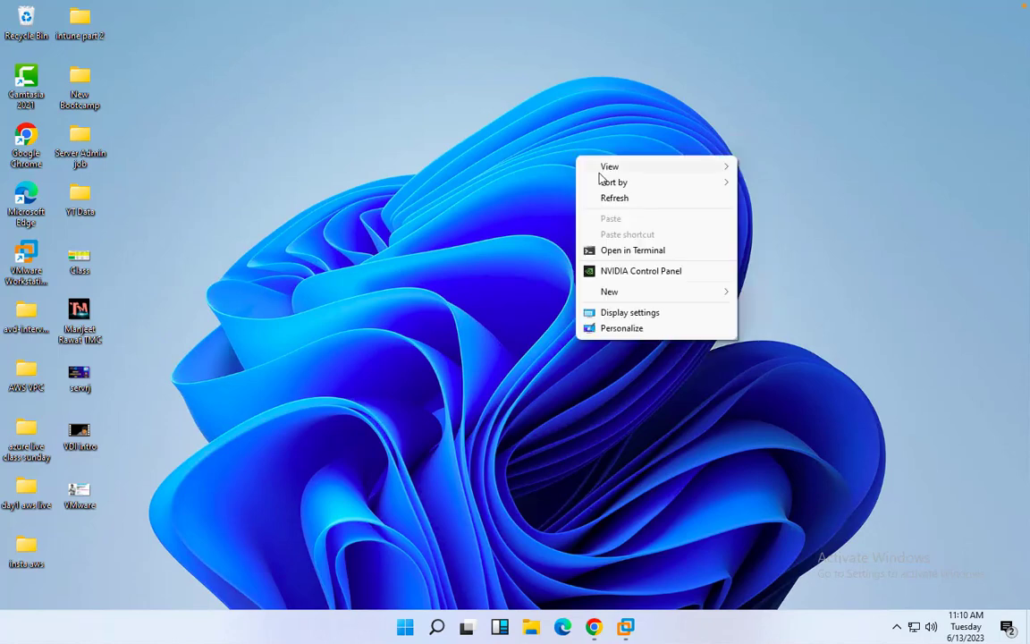
left_click(620, 198)
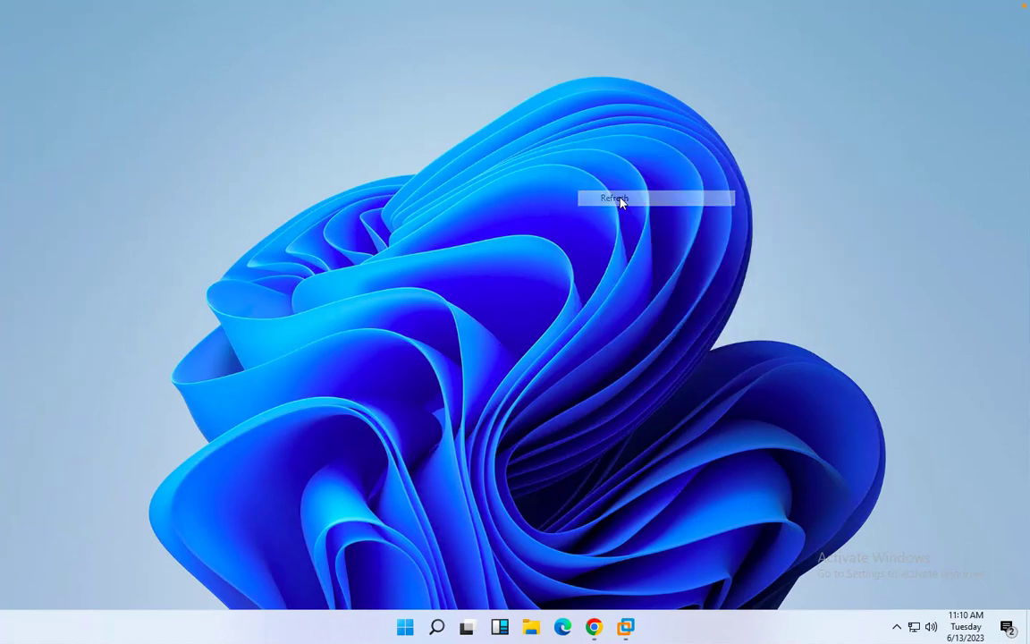
right_click(488, 196)
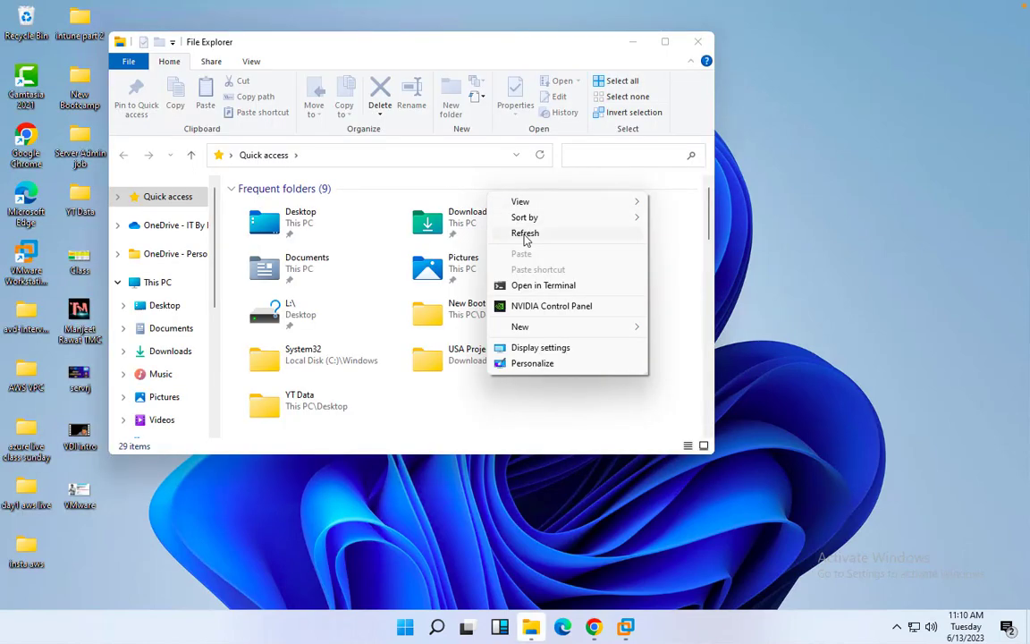
left_click(525, 235)
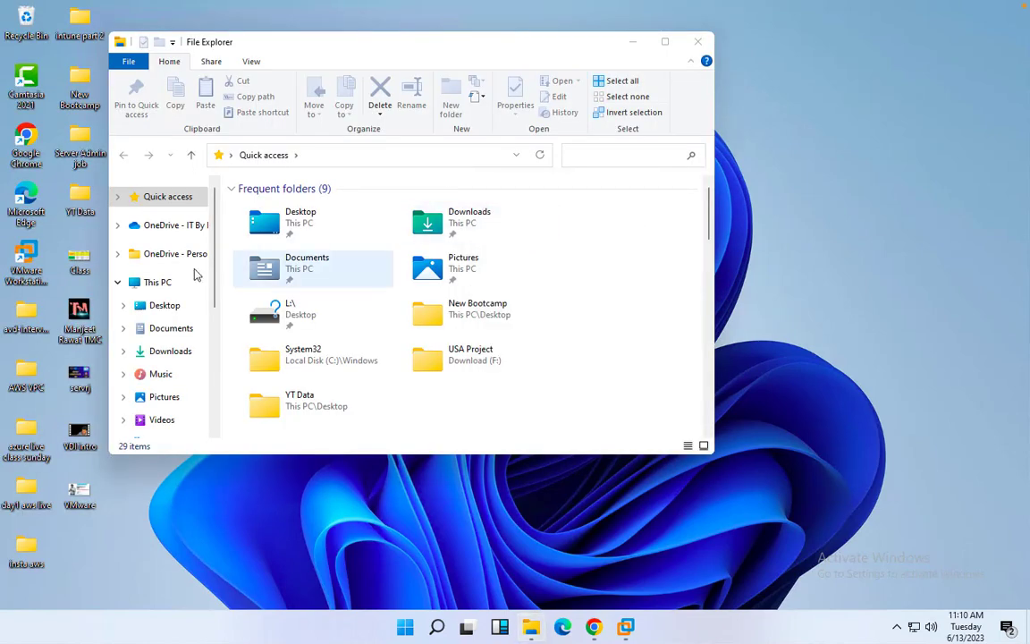
left_click(147, 281)
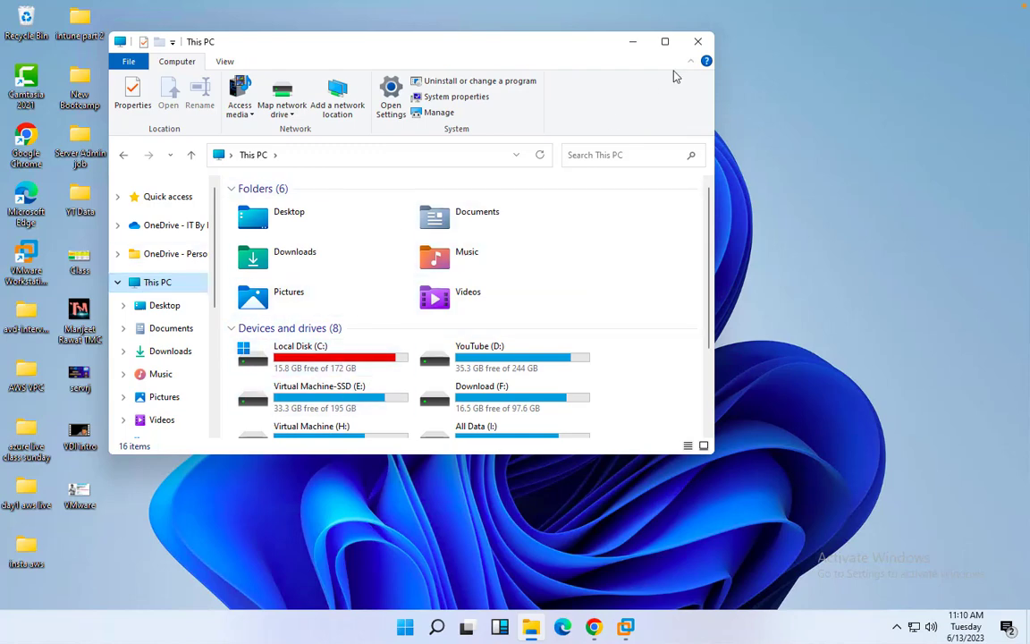
left_click(697, 41)
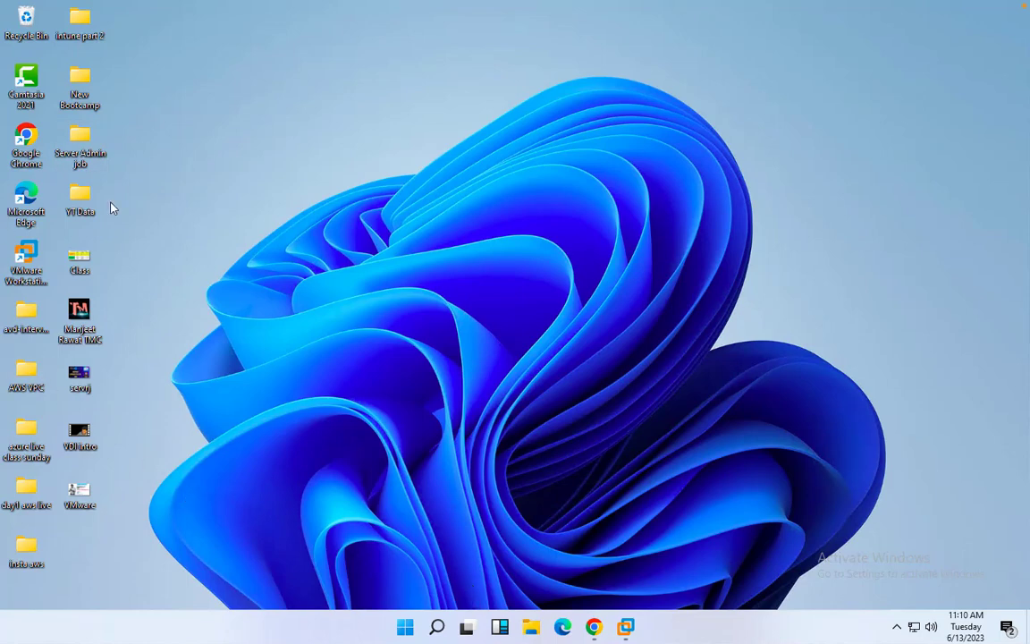
right_click(28, 18)
left_click(51, 22)
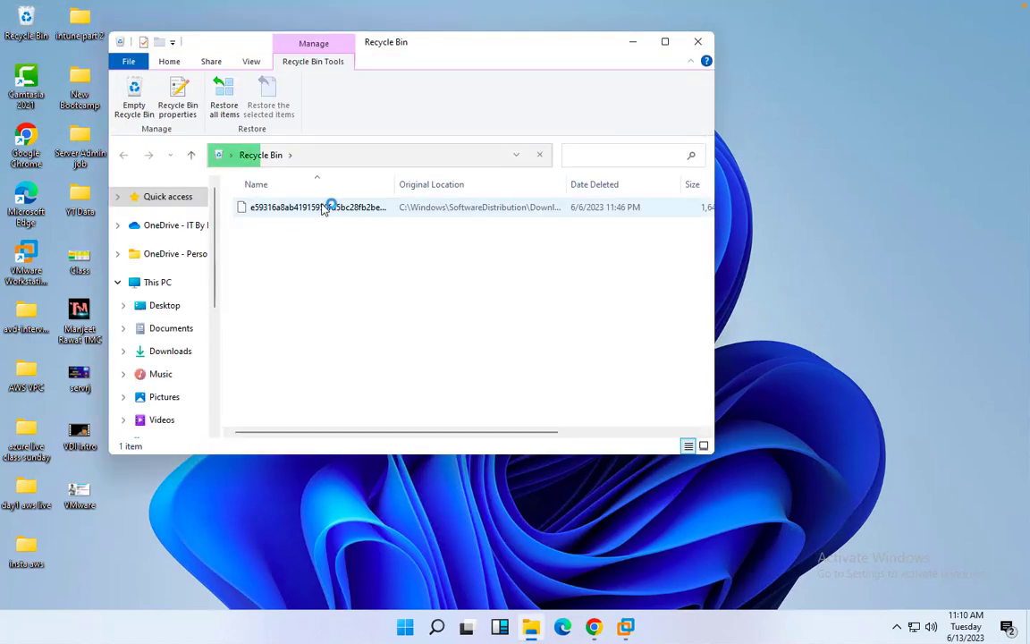
Maximise the Recycle Bin and permanently delete all 17 items
right_click(325, 206)
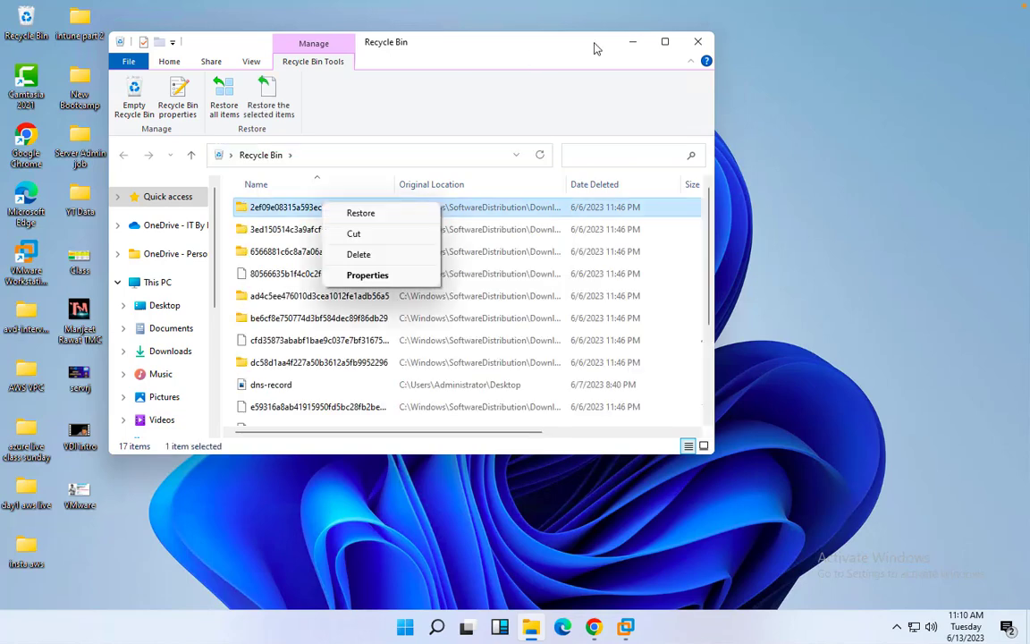
left_click(666, 42)
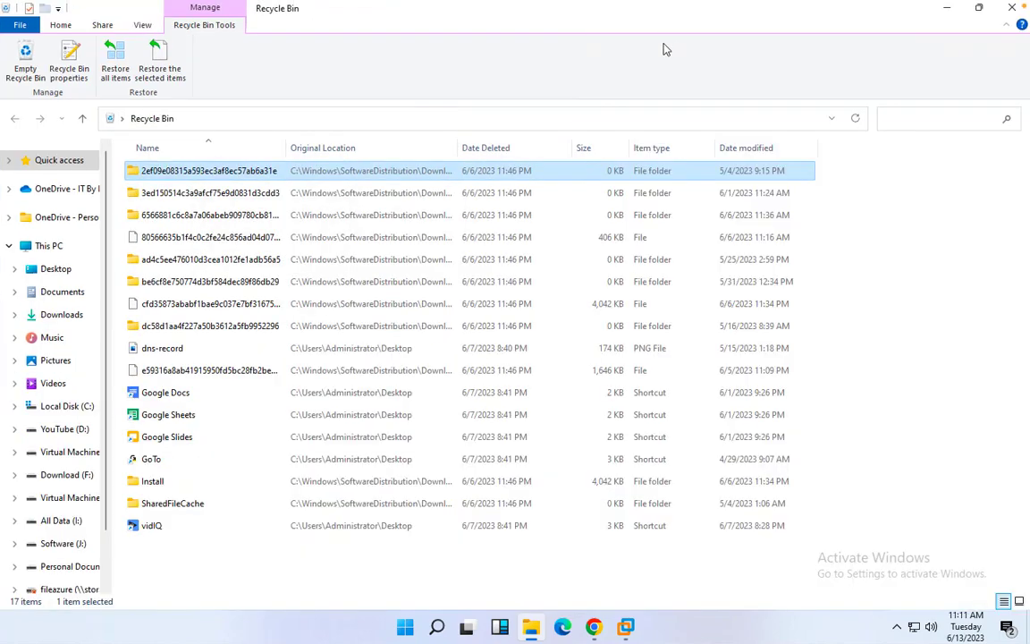
left_click(197, 259)
key("ctrl+a")
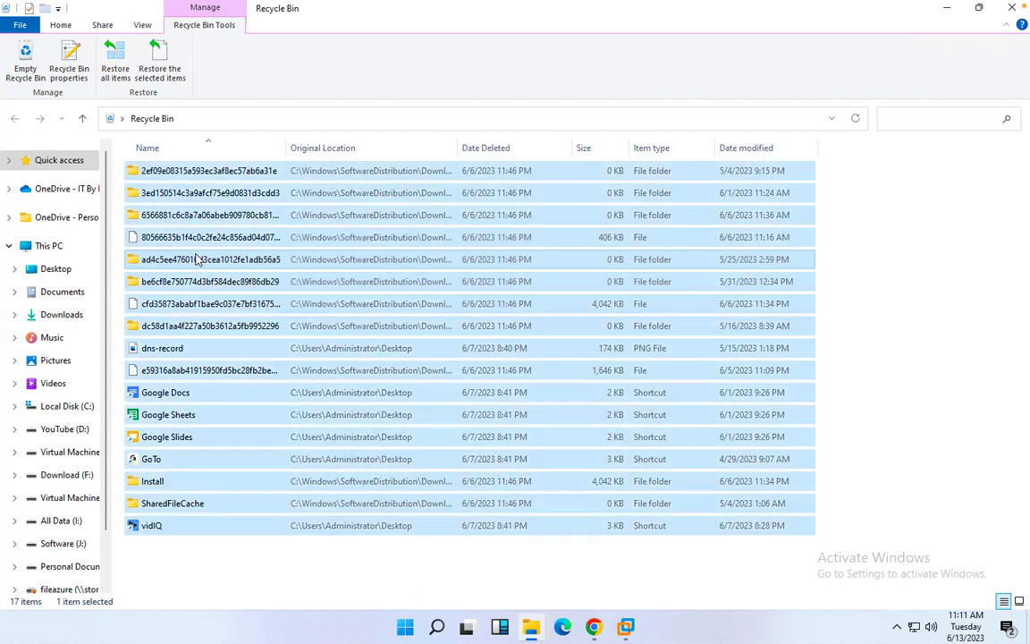
right_click(303, 270)
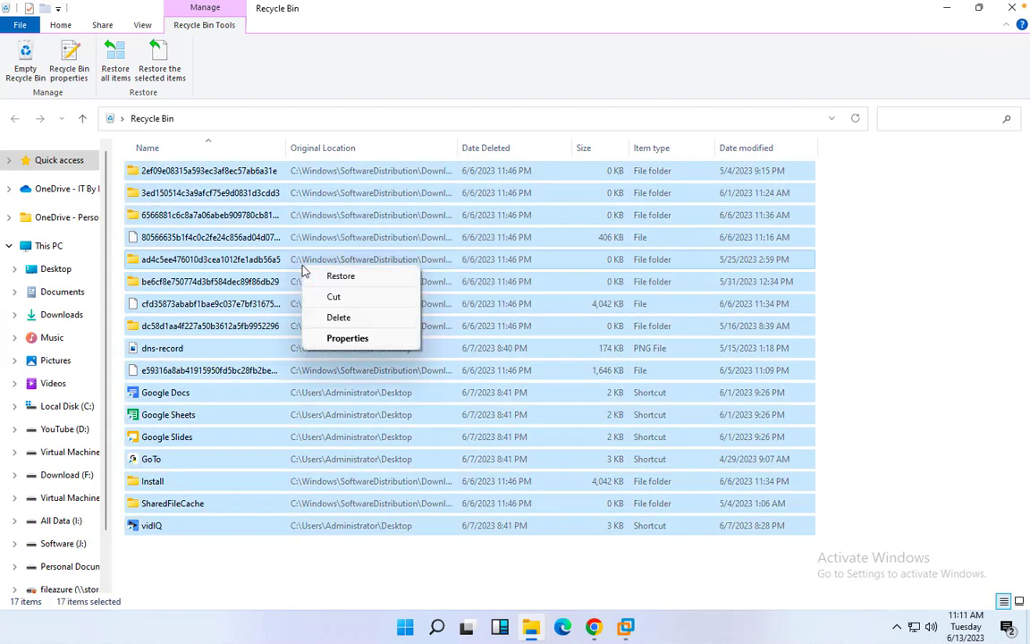
left_click(345, 318)
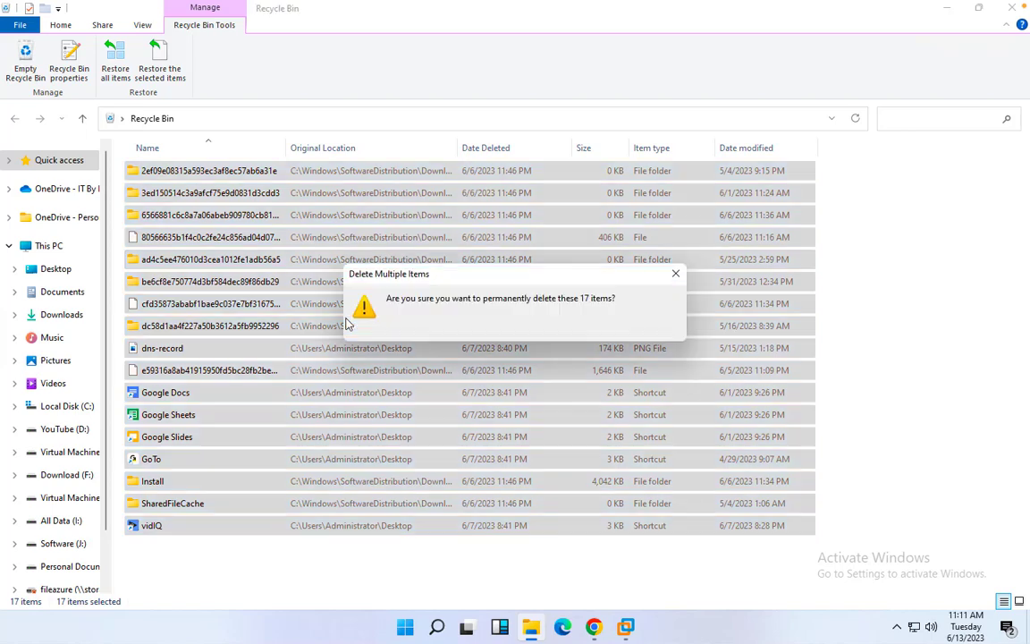
left_click(577, 323)
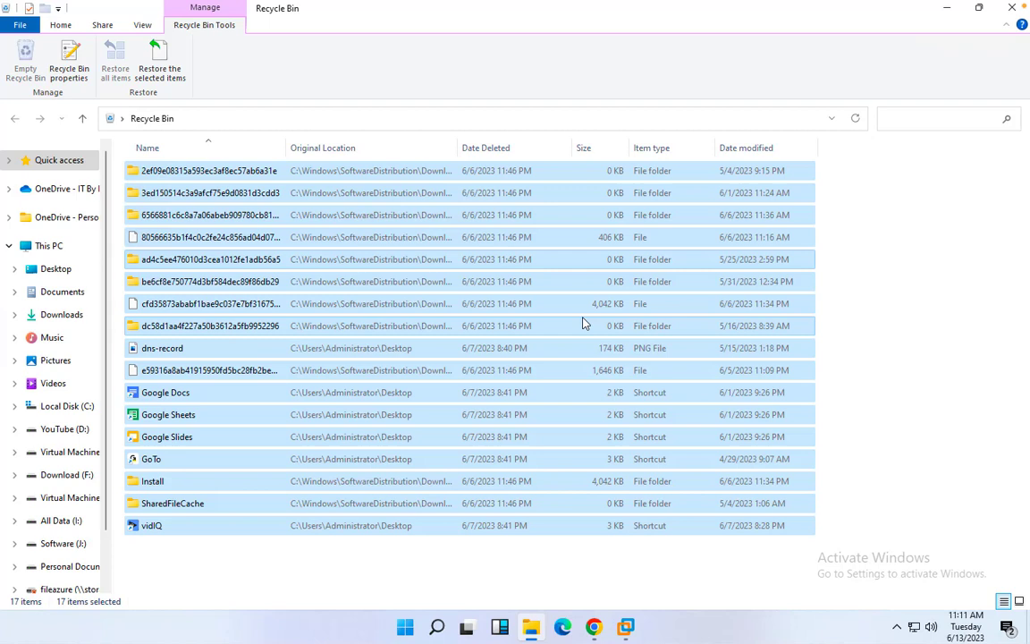
Reselect all 17 Recycle Bin items and confirm permanent deletion again
left_click(265, 585)
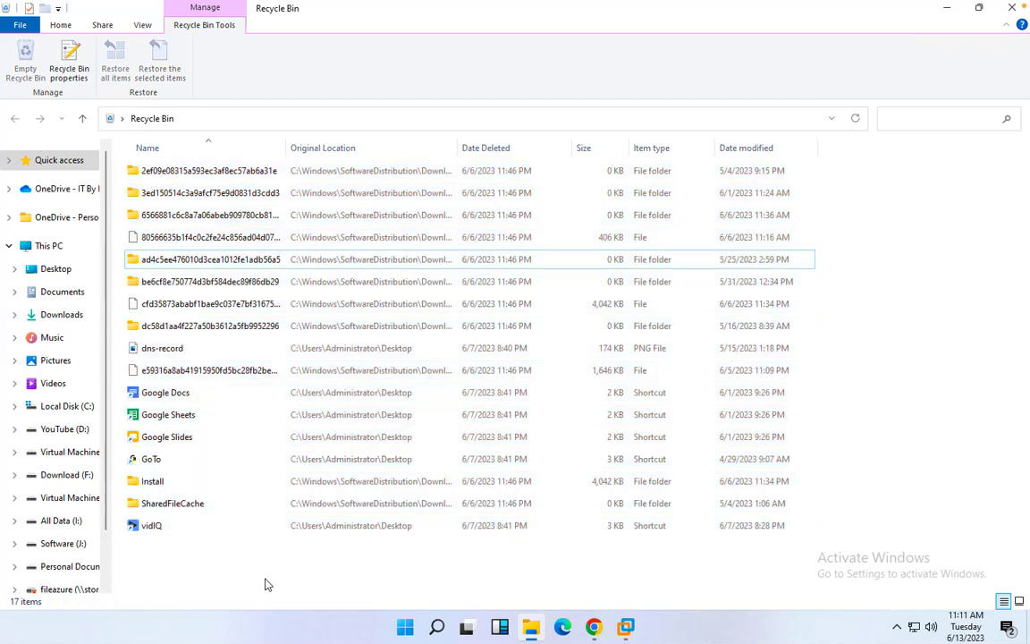
left_click(326, 457)
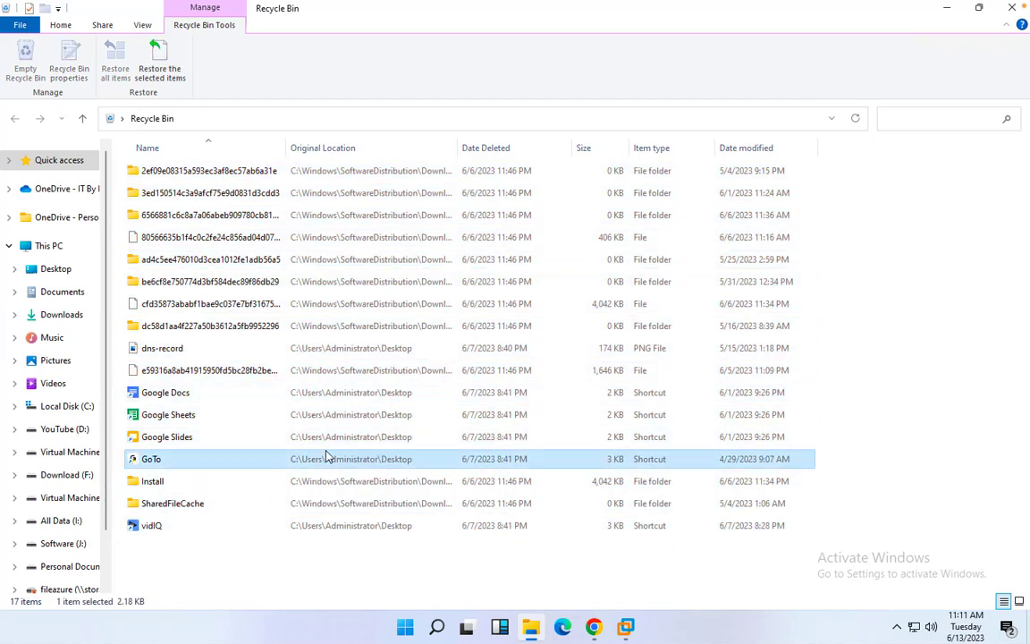
key("ctrl+a")
right_click(452, 373)
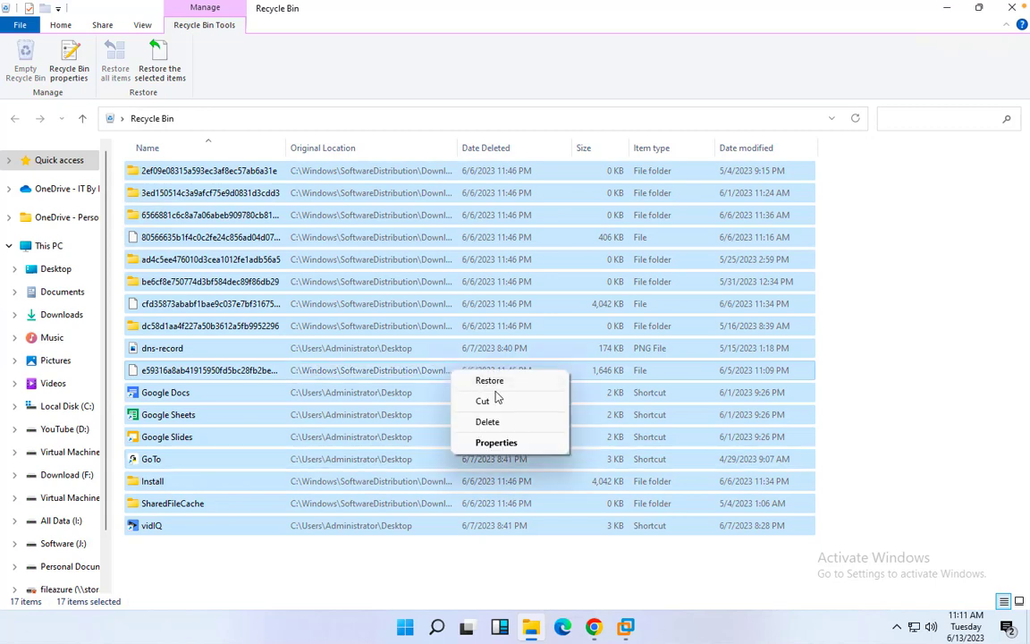
left_click(487, 421)
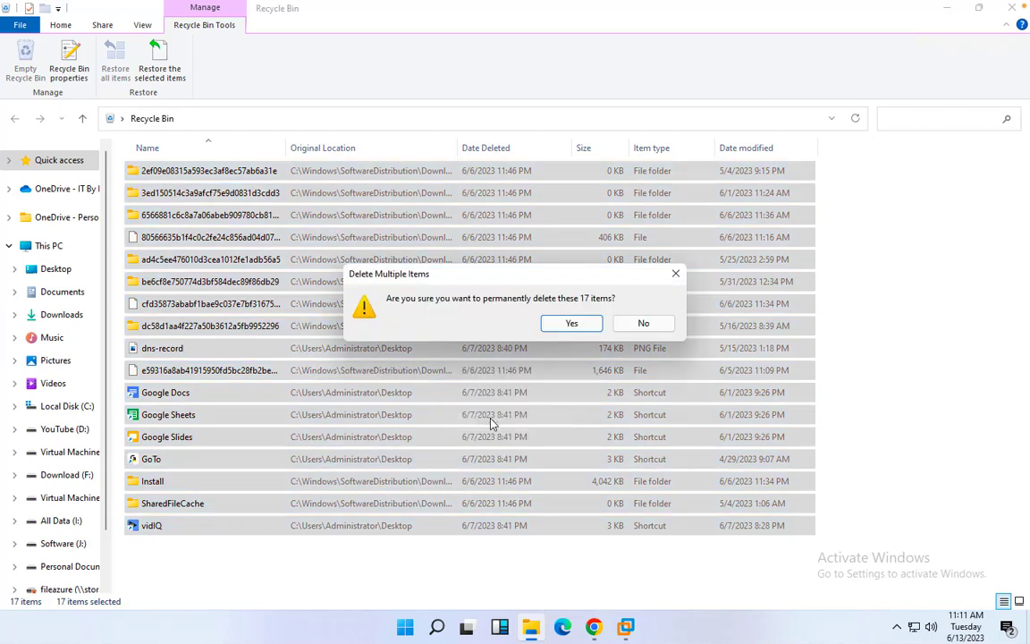
left_click(573, 324)
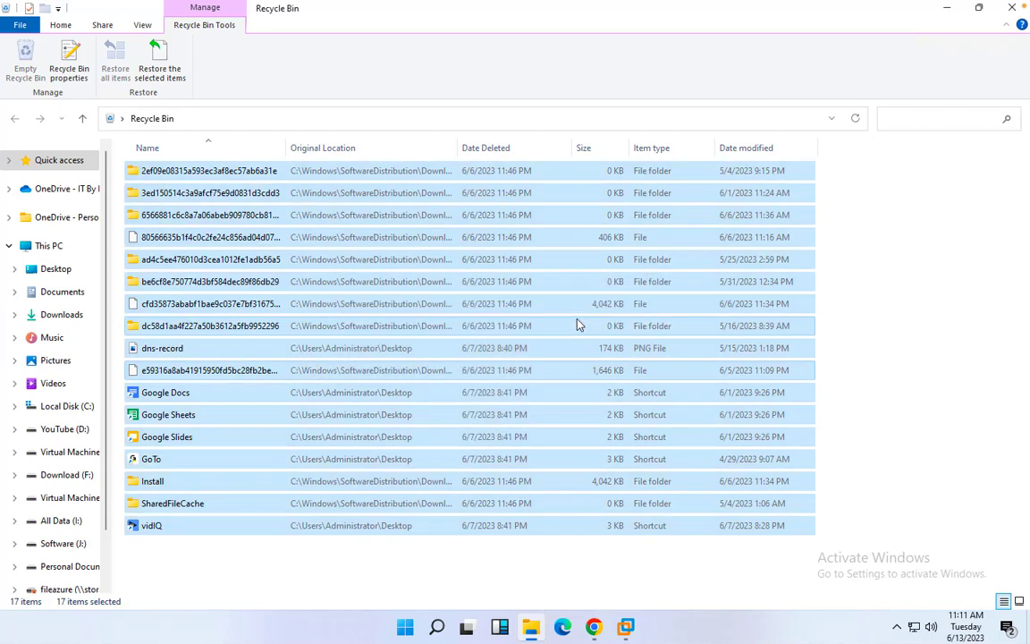
Minimise the Recycle Bin, refresh the desktop twice, and switch to the Domain Server 2016 VM
left_click(946, 9)
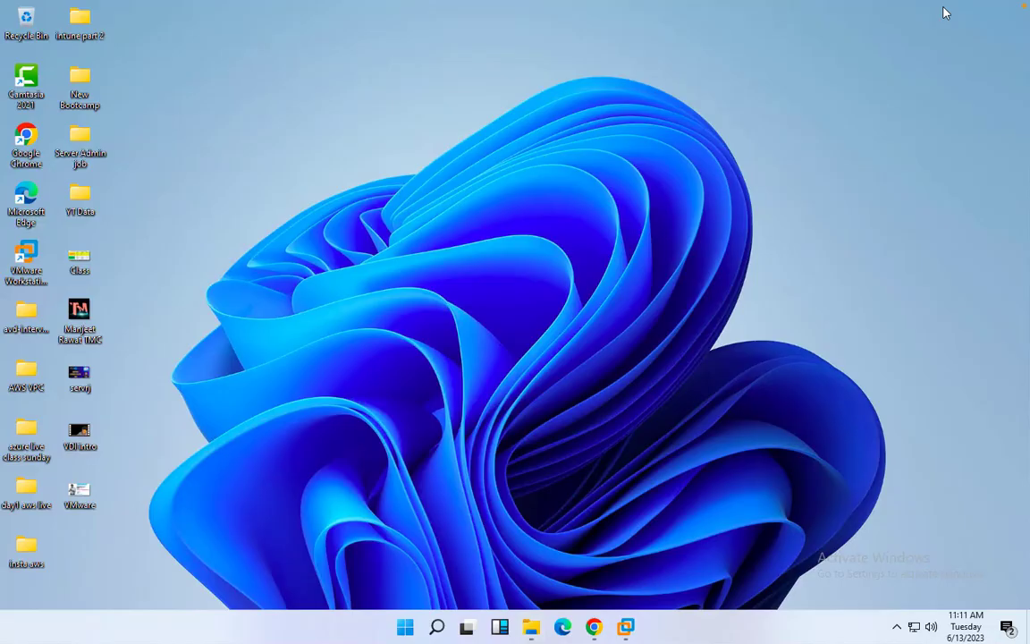
right_click(797, 232)
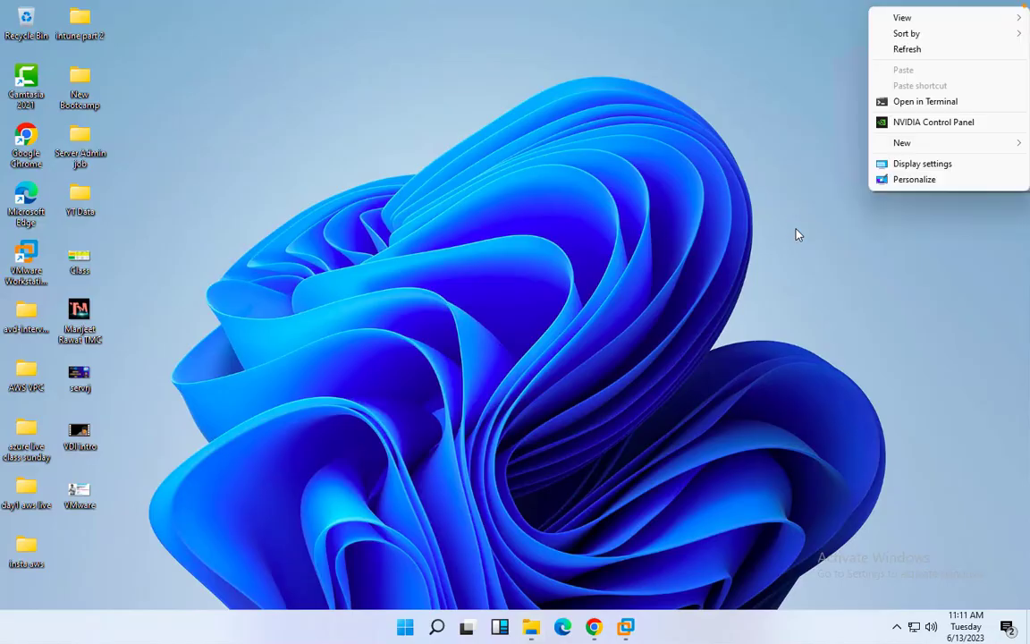
left_click(911, 50)
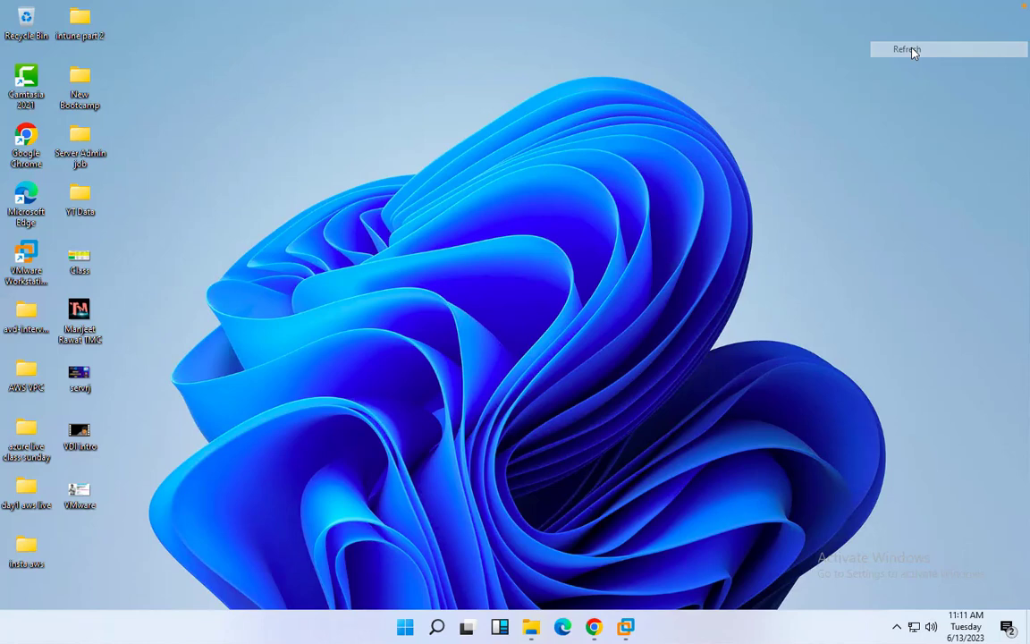
right_click(655, 196)
left_click(690, 235)
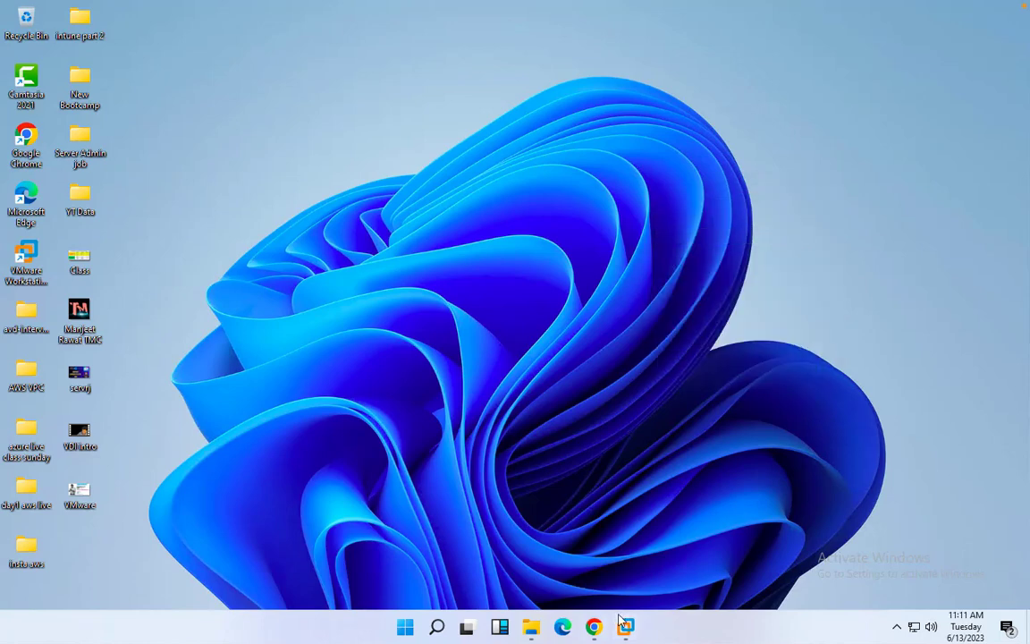
mouse_move(626, 627)
left_click(698, 534)
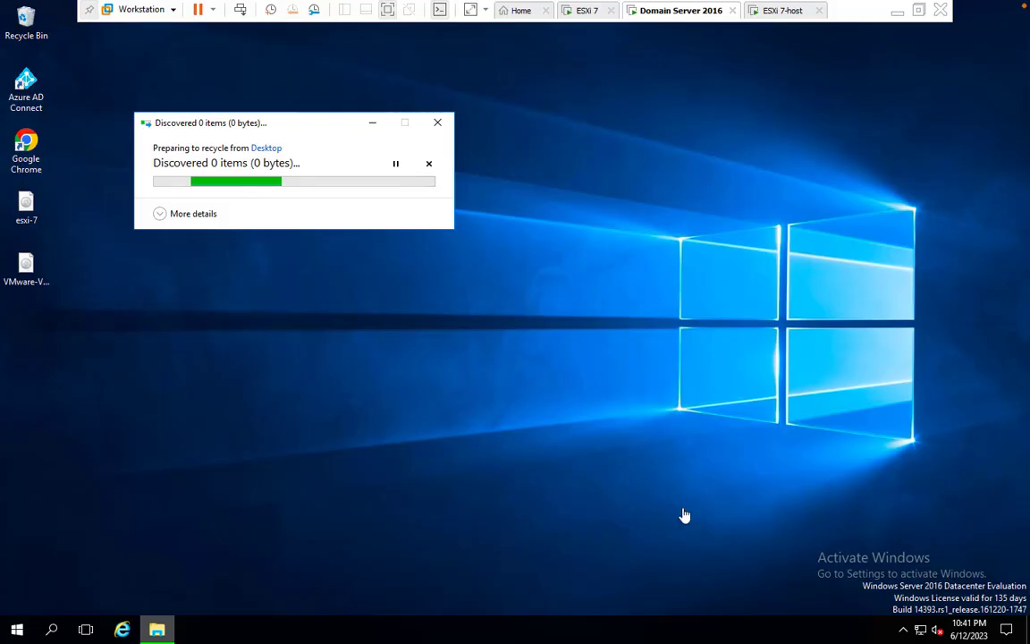
Inspect the server's Recycle Bin (only the NFS folder), close it, and open the Start menu
left_click(25, 21)
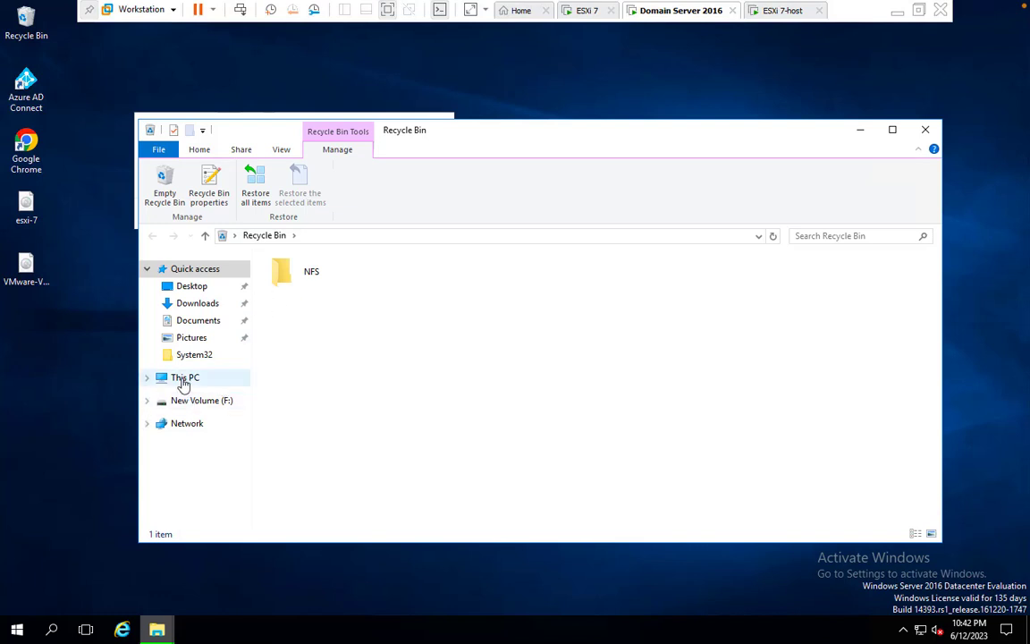
left_click(184, 379)
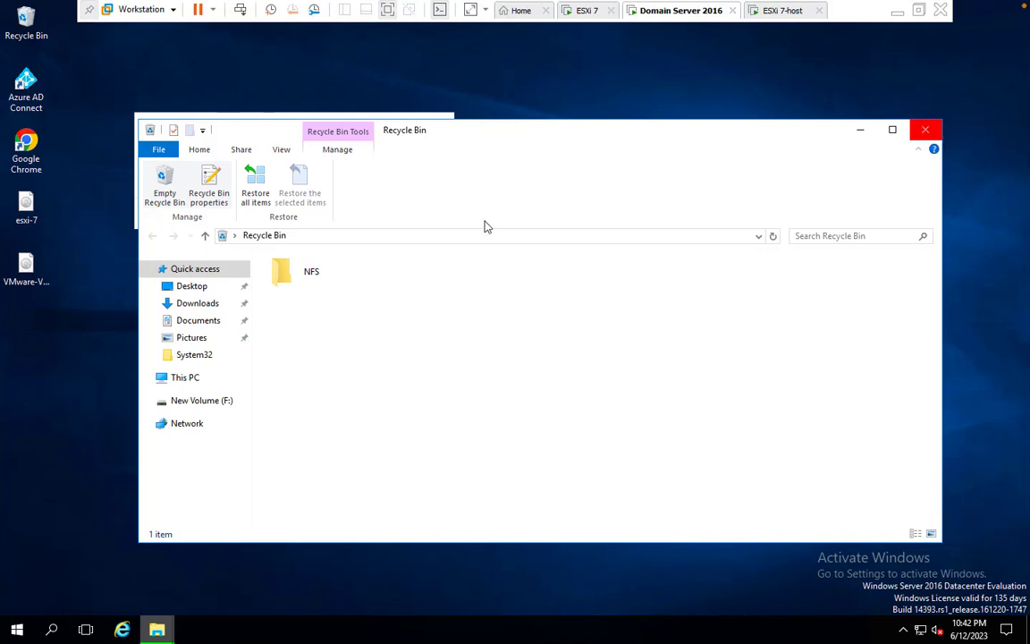
left_click(925, 131)
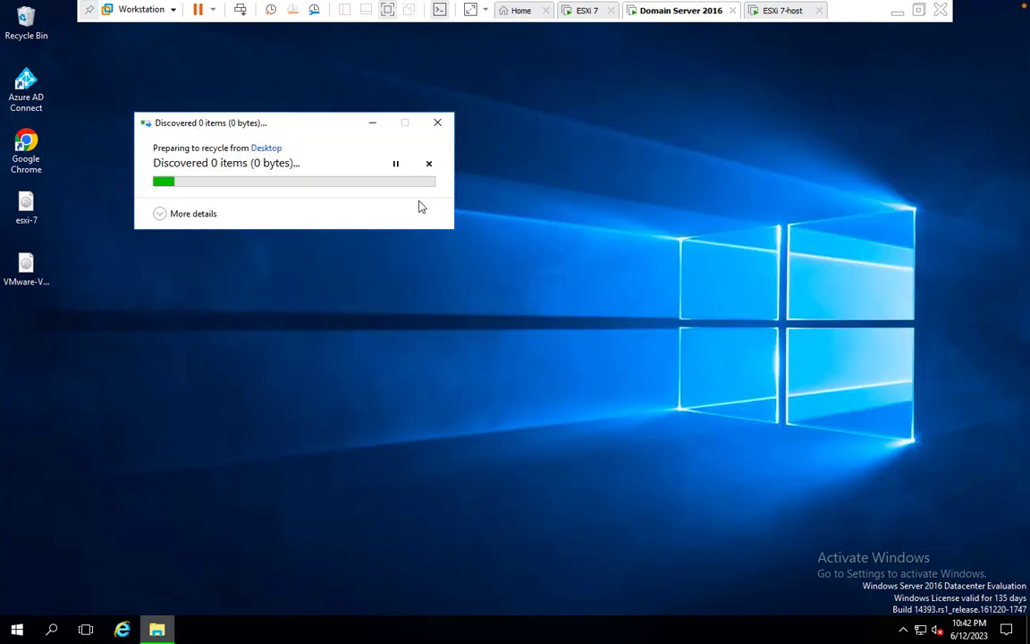
left_click(371, 127)
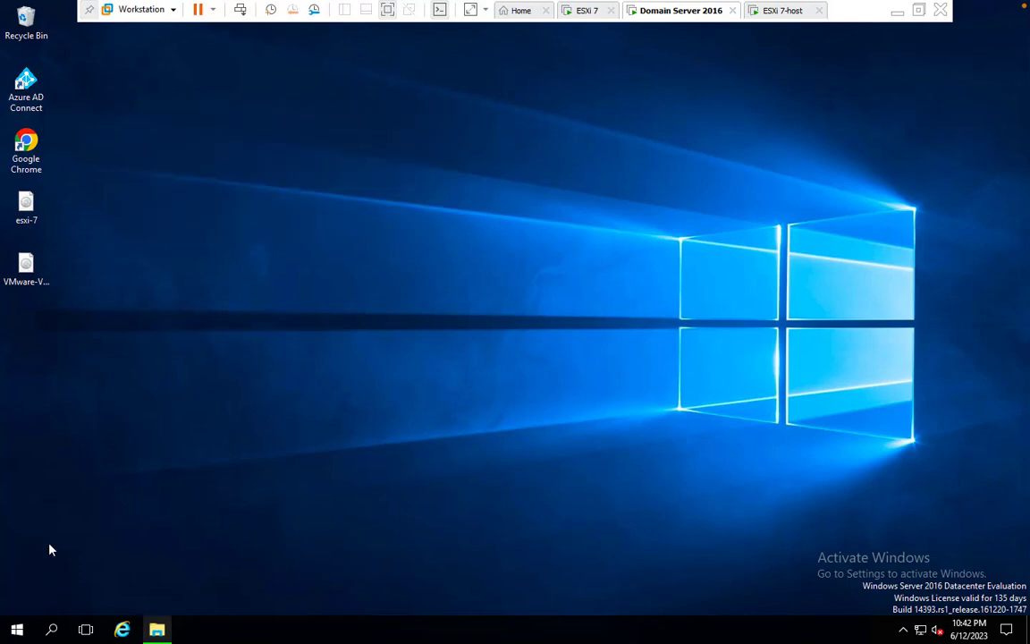
left_click(16, 630)
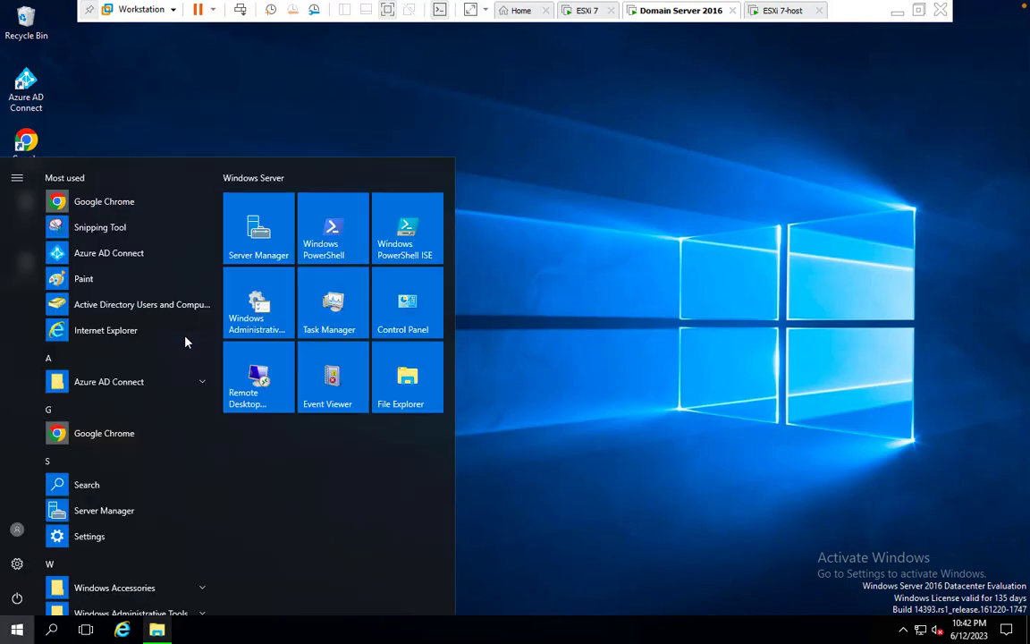
Relaunch Server Manager after its server-list error and reset the list to reach the Dashboard
left_click(263, 228)
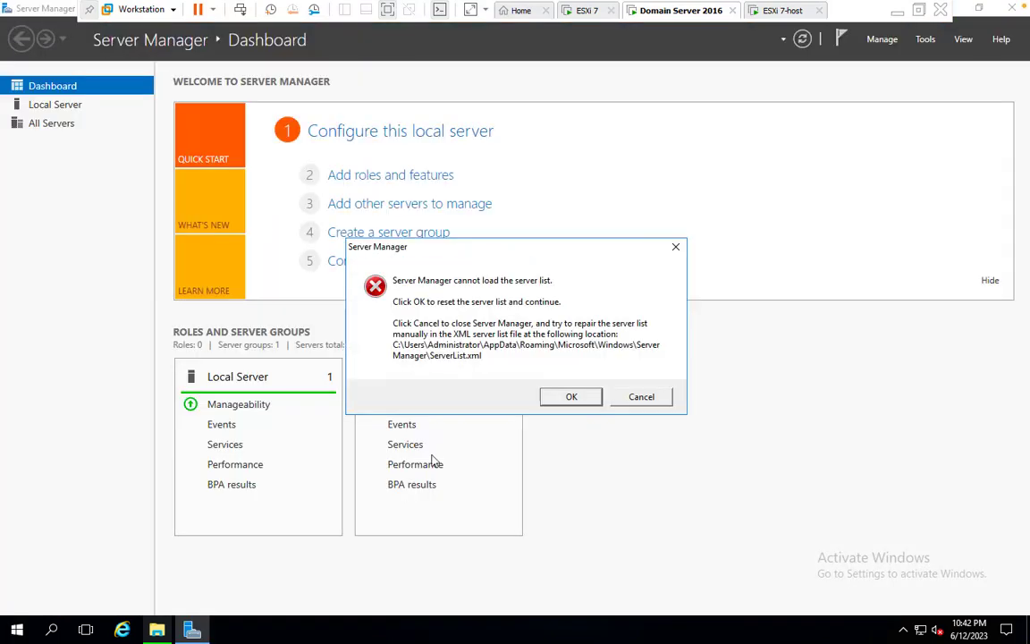
left_click(639, 396)
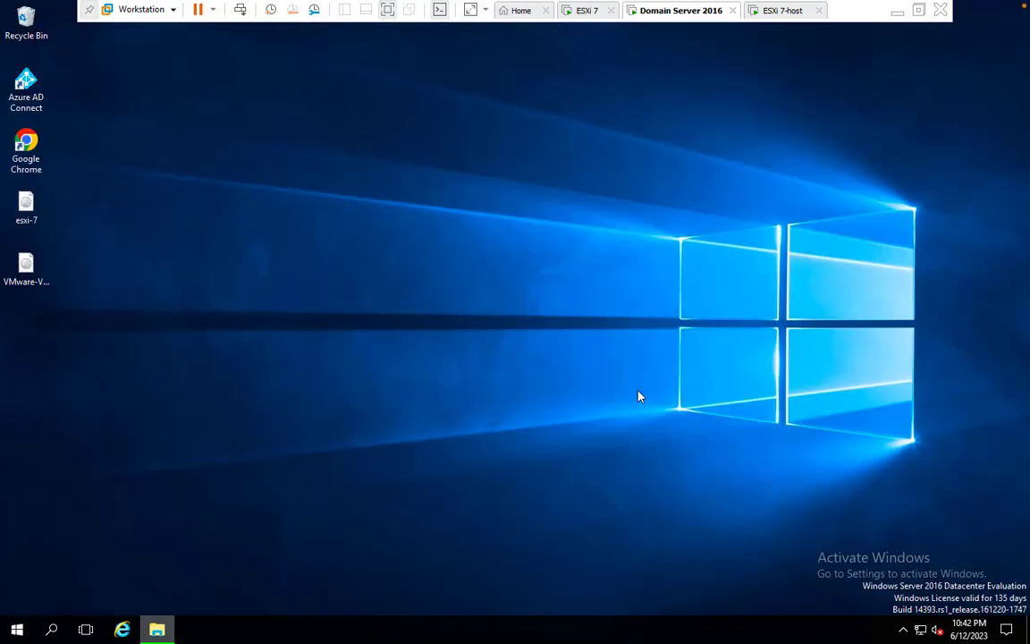
left_click(17, 628)
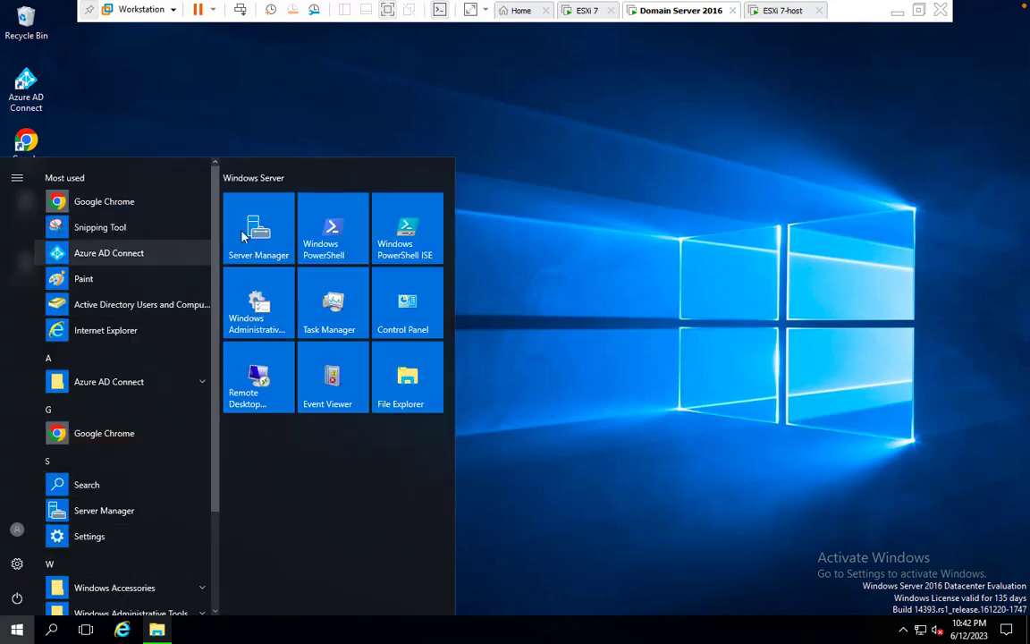
left_click(245, 234)
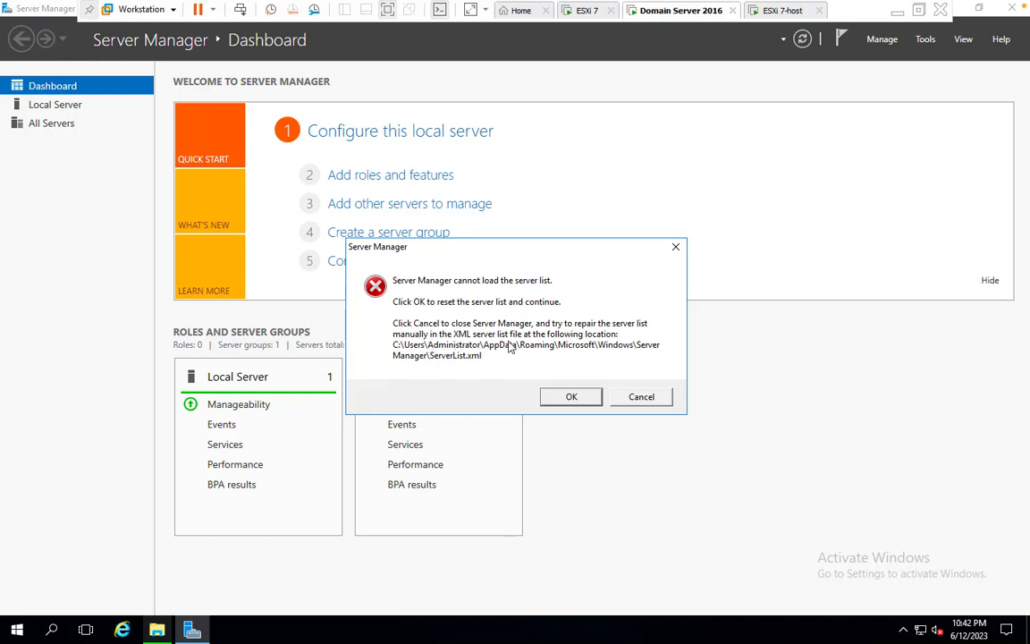
left_click(570, 397)
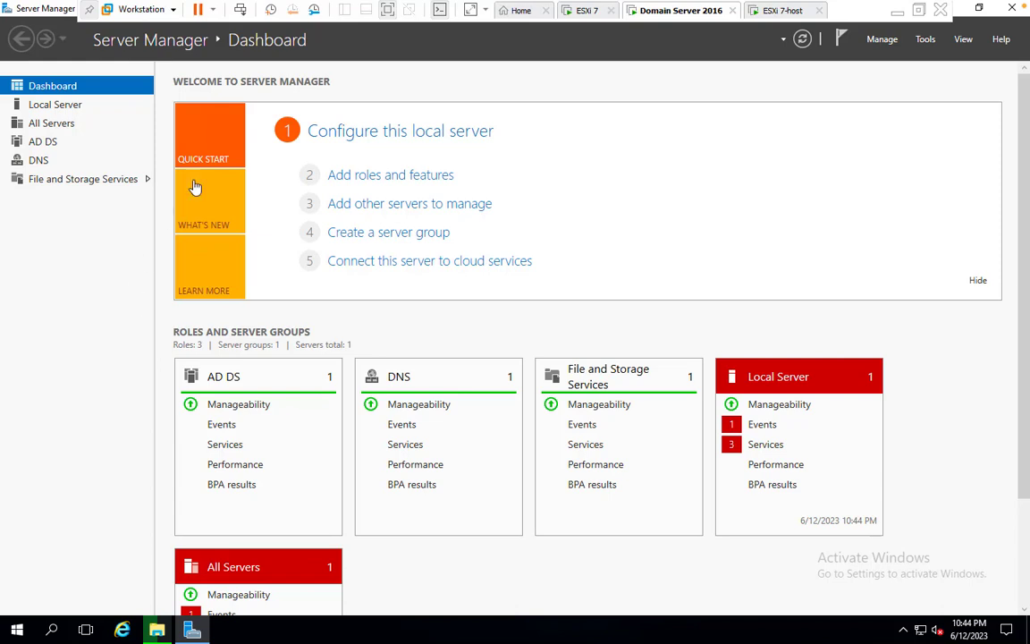
Open the iSCSI page under File and Storage Services, showing the 40 GB Share-1-ISCSI disk
left_click(126, 183)
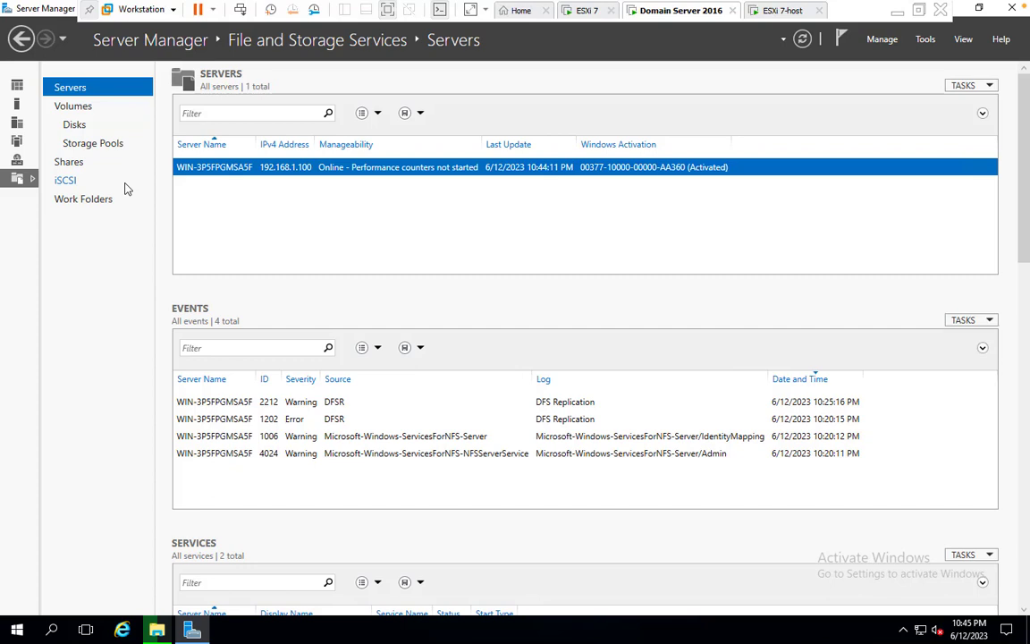
left_click(68, 179)
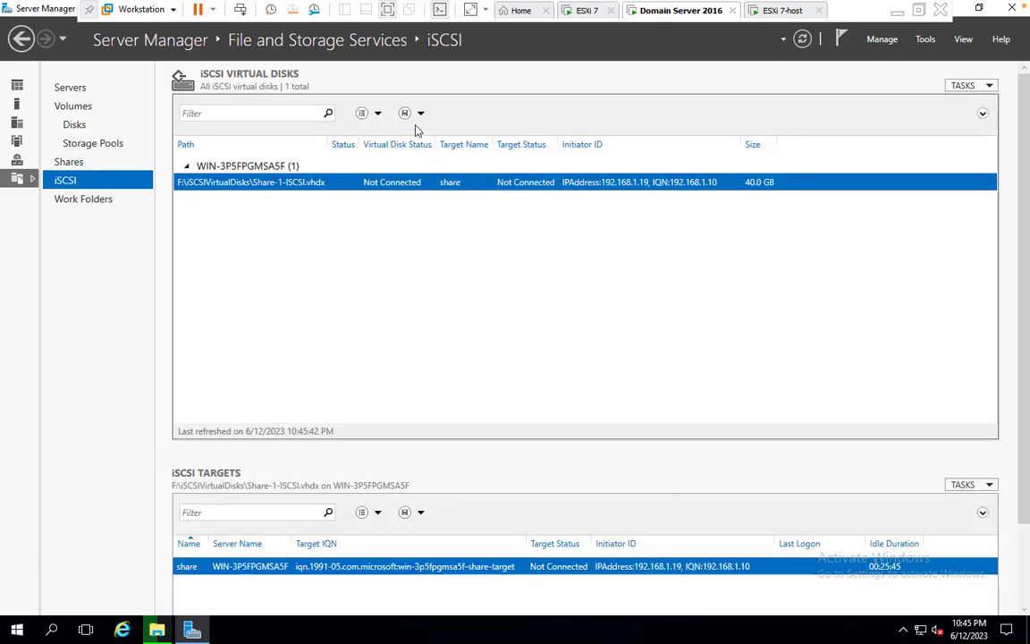
Disable the Share-1-ISCSI virtual disk
right_click(553, 184)
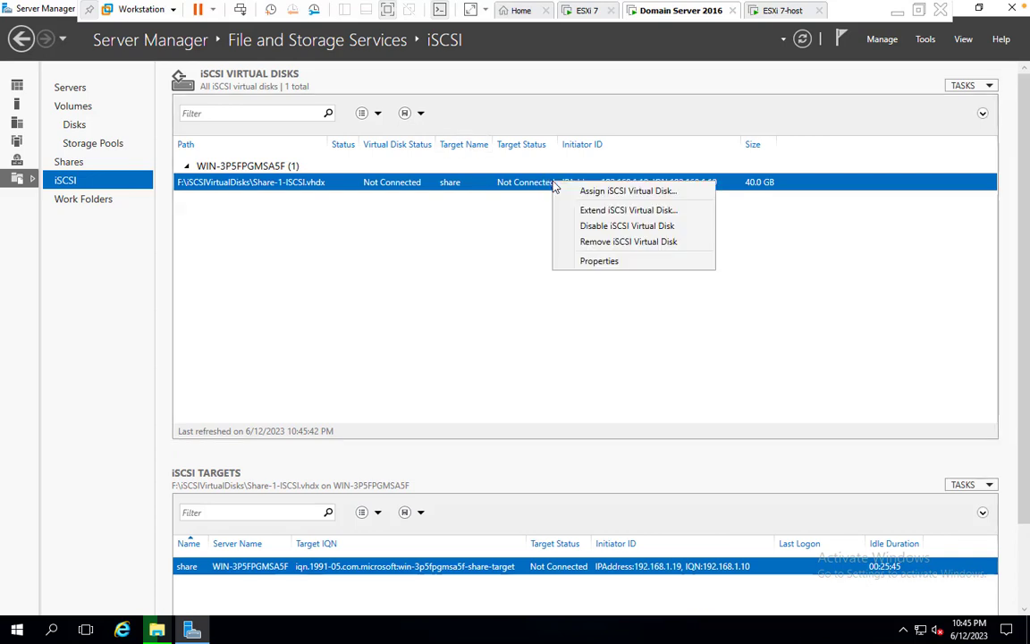
left_click(597, 229)
left_click(565, 369)
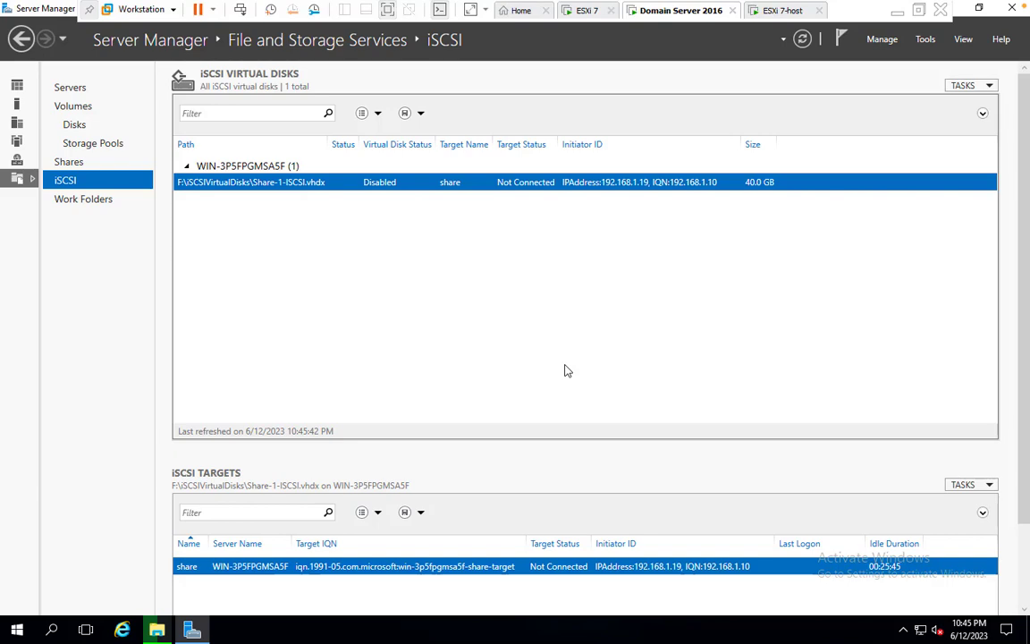
key("ctrl+Left")
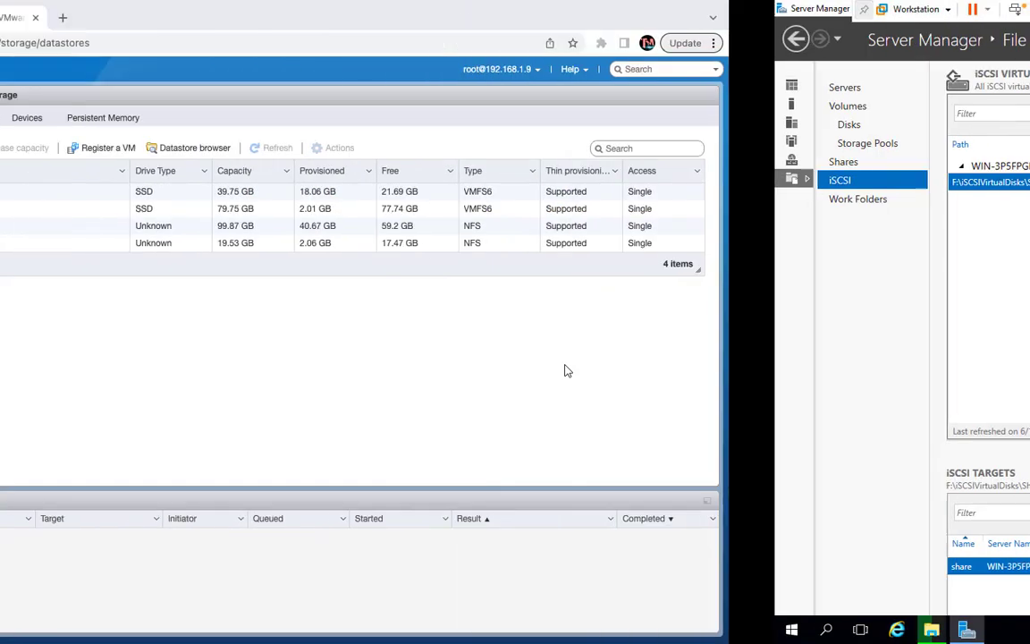
key("ctrl+Right")
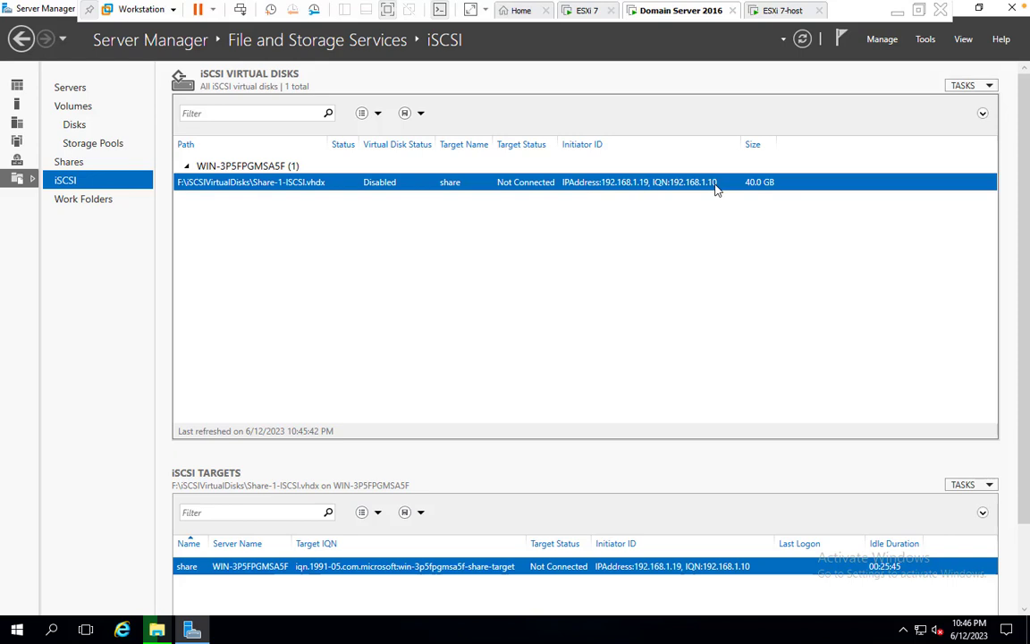
Remove the disabled Share-1-ISCSI virtual disk and delete its file
right_click(397, 192)
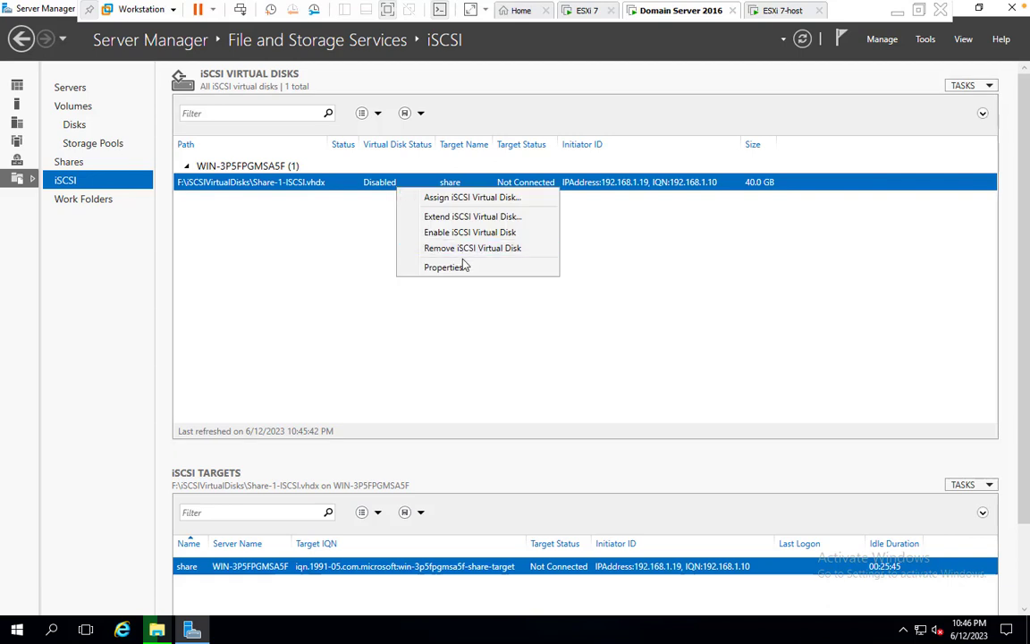
left_click(416, 232)
left_click(390, 326)
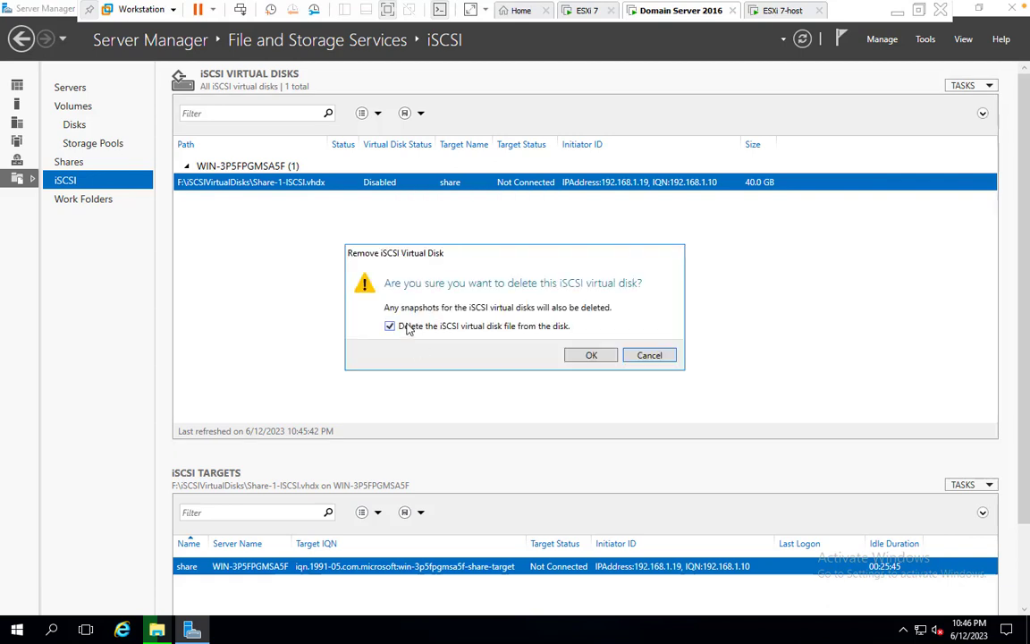
left_click(589, 356)
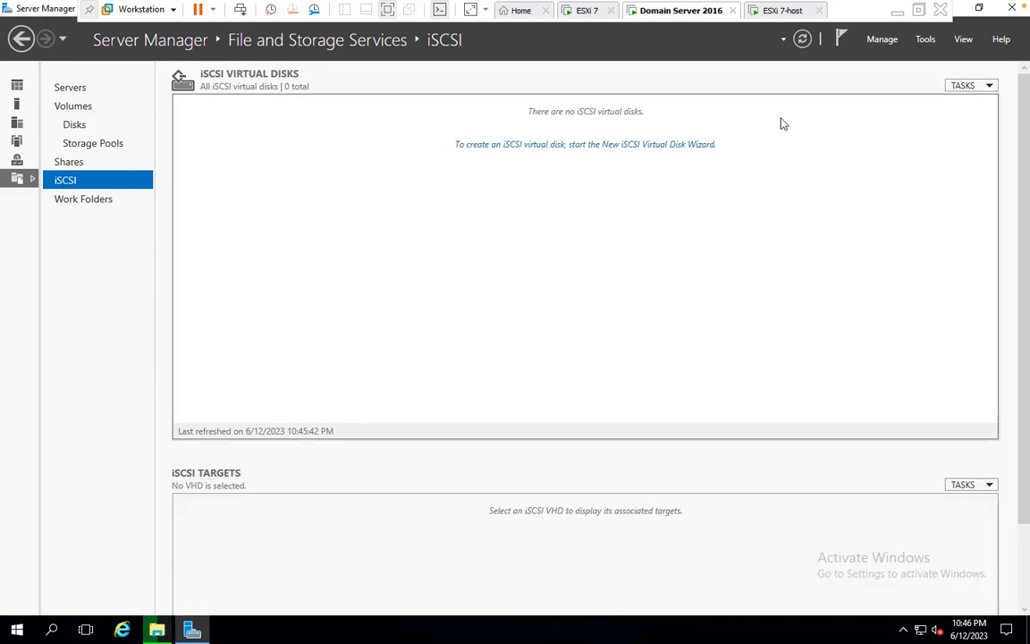
Start a new iSCSI virtual disk named testshare on volume F:, sized 20 GB
left_click(680, 145)
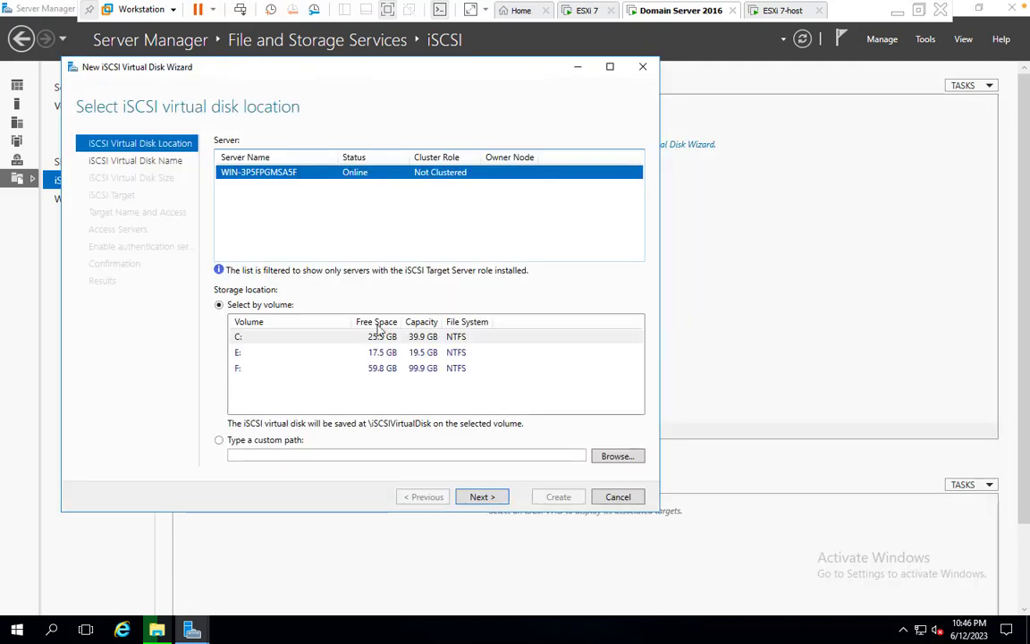
left_click(375, 369)
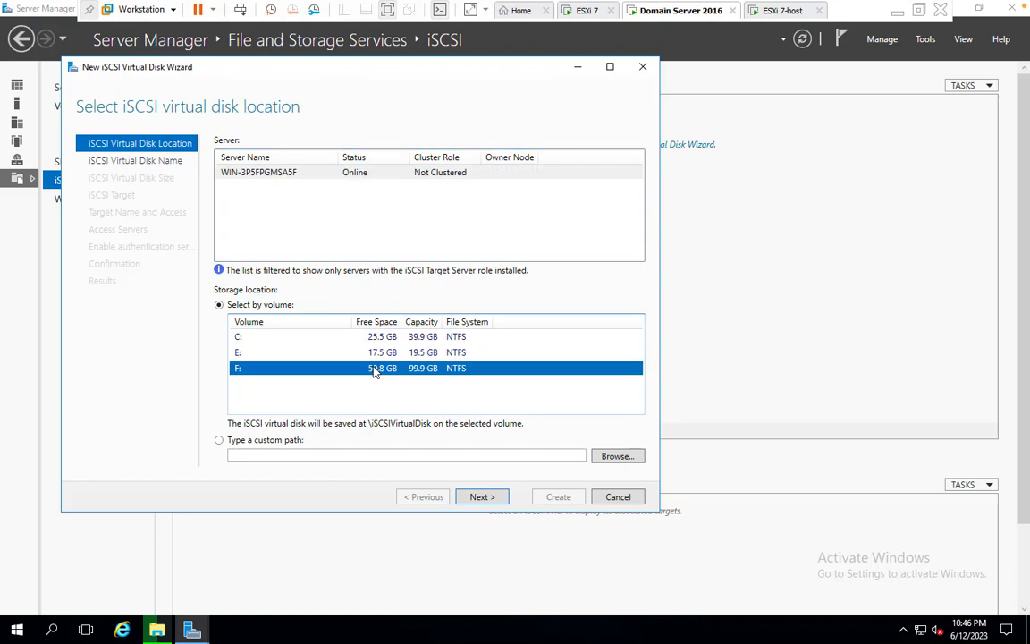
left_click(483, 497)
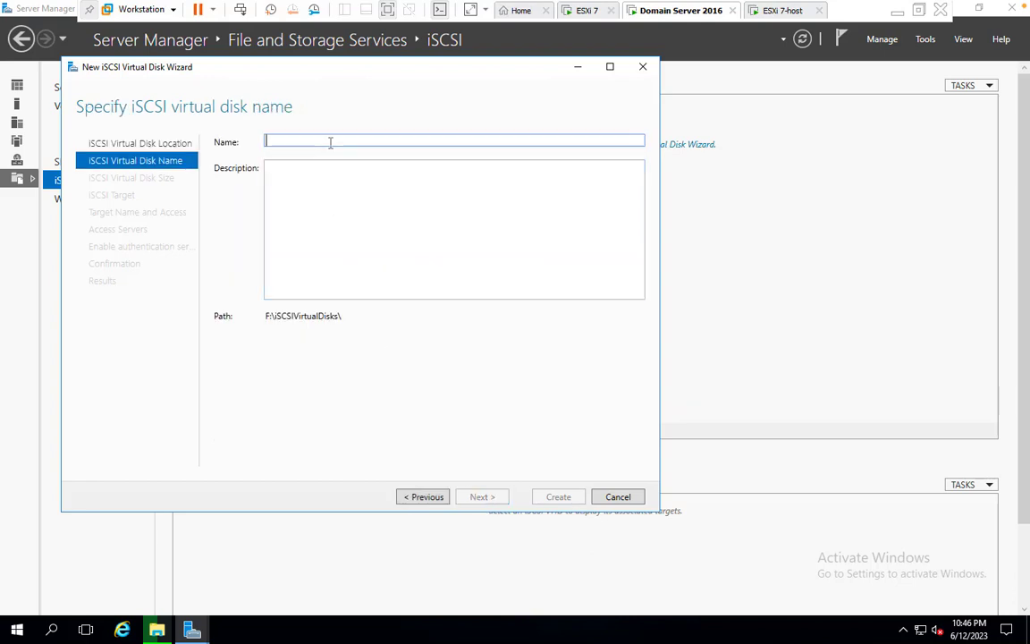
type("testshare")
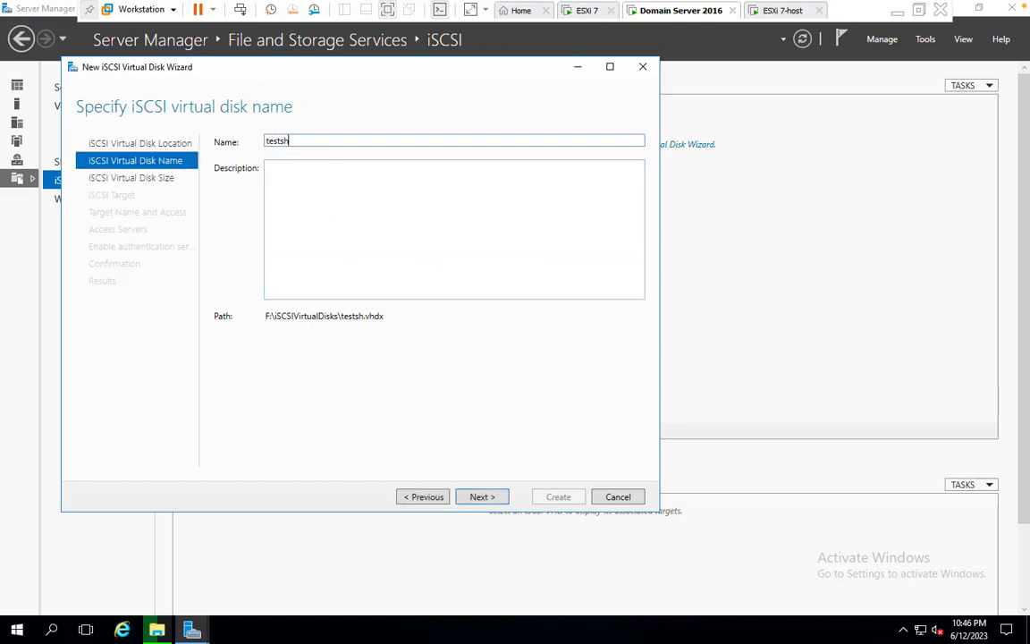
left_click(490, 501)
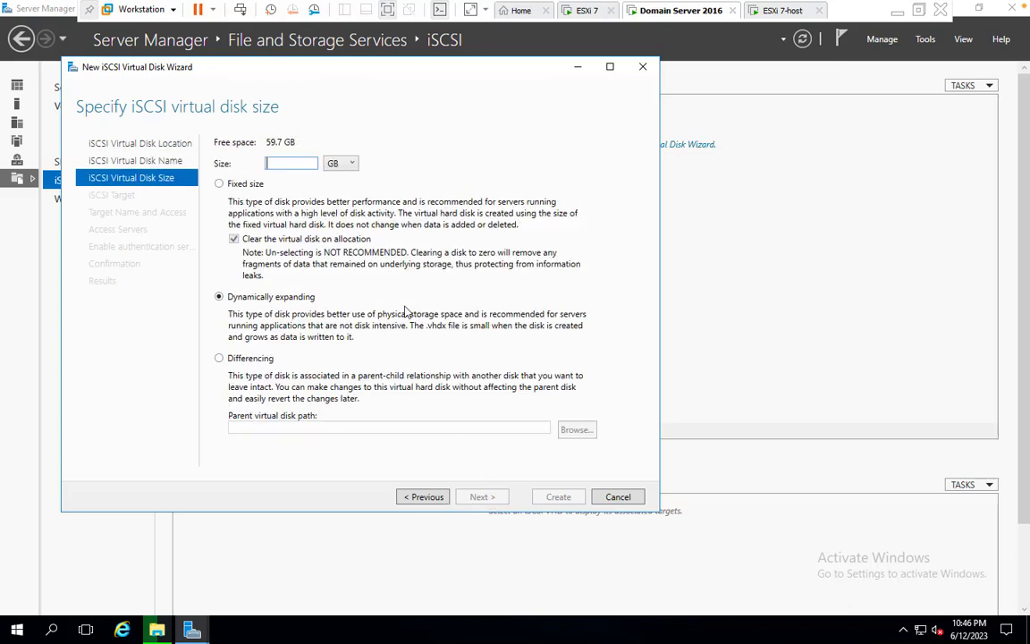
type("20")
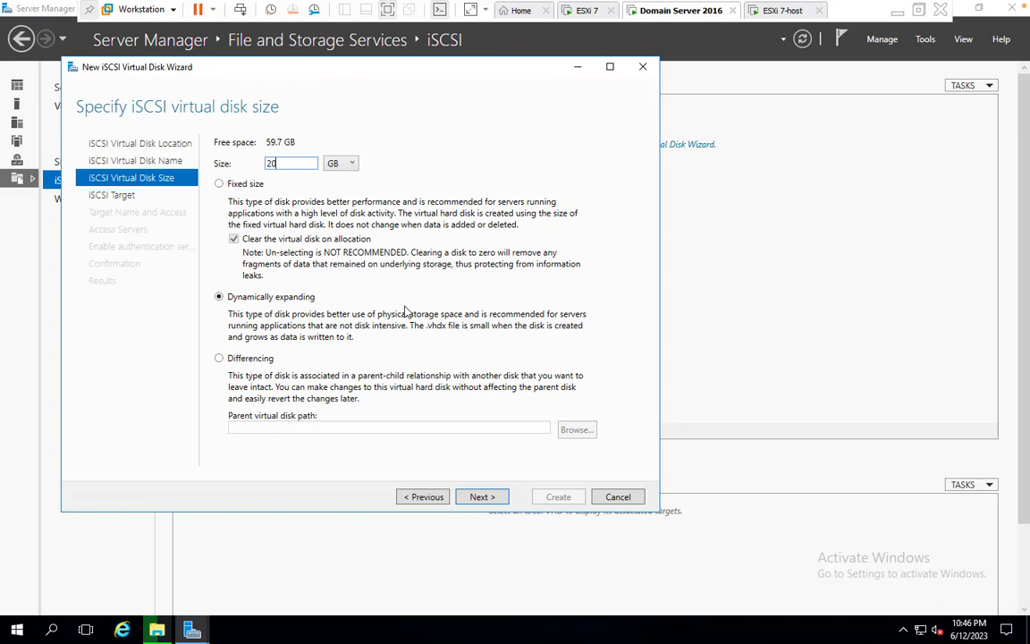
left_click(481, 497)
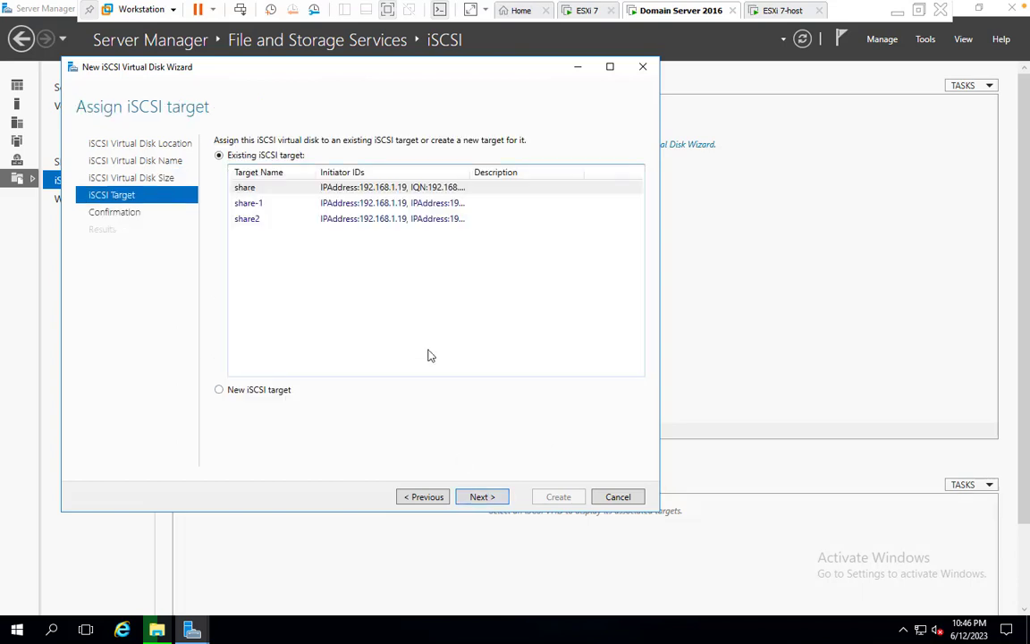
Create a new iSCSI target, renaming it share25 after share2 conflicted
left_click(258, 391)
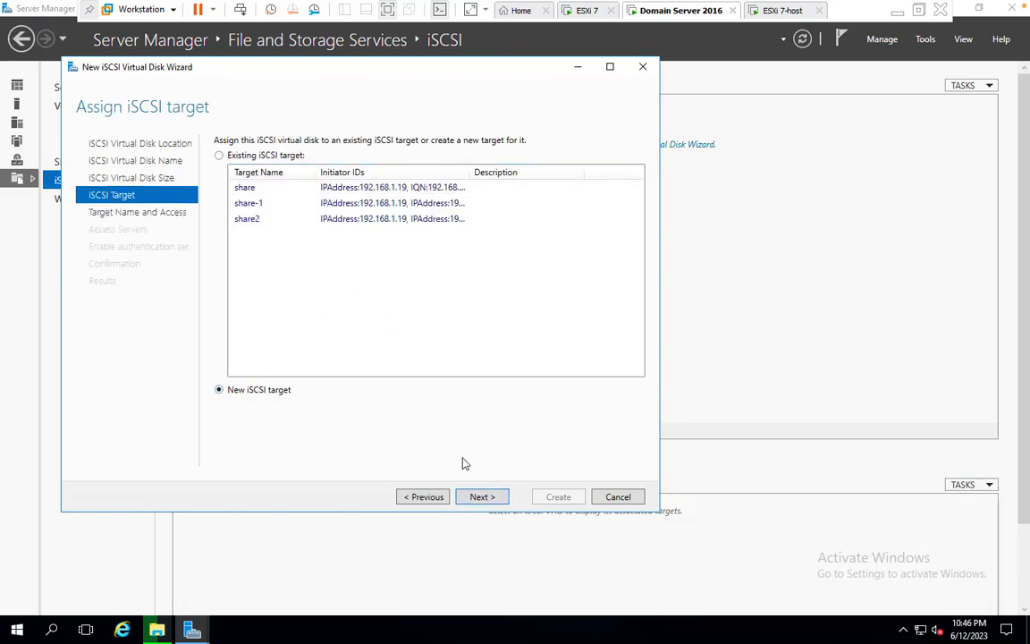
left_click(482, 497)
type("s")
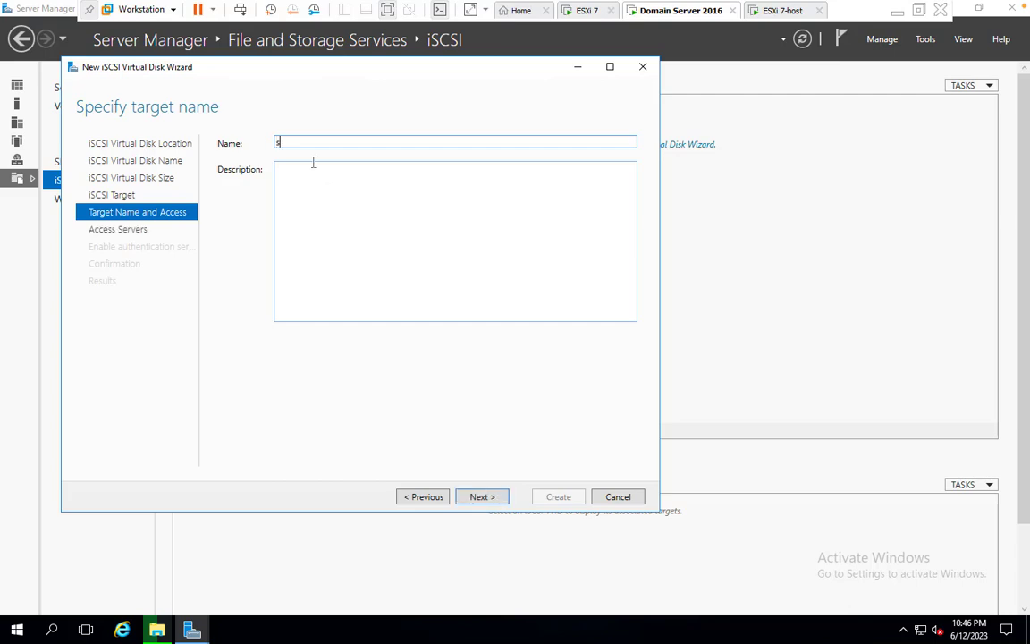
type("hare2")
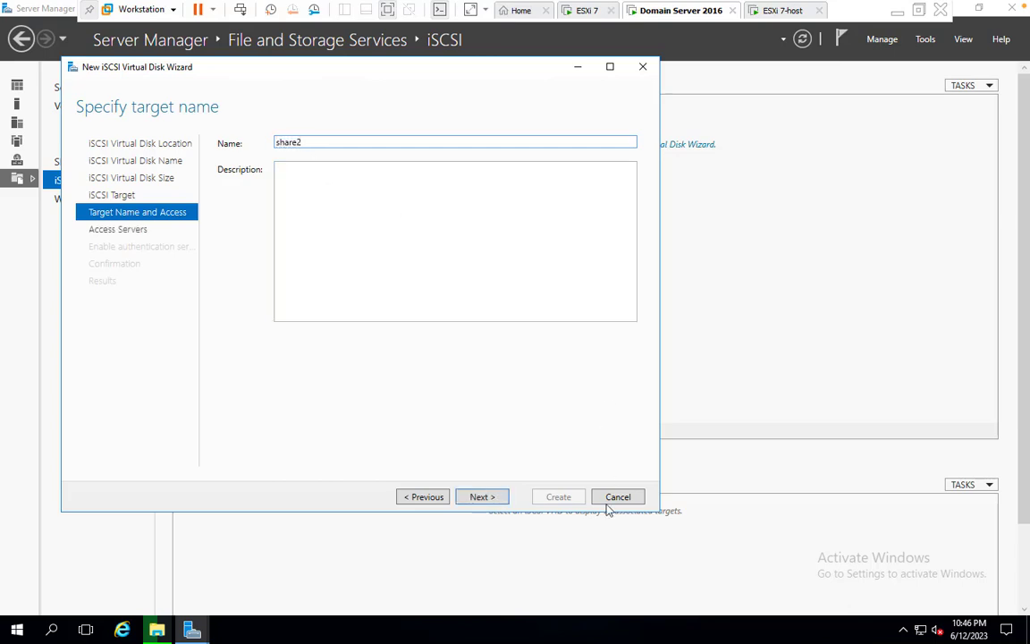
left_click(491, 497)
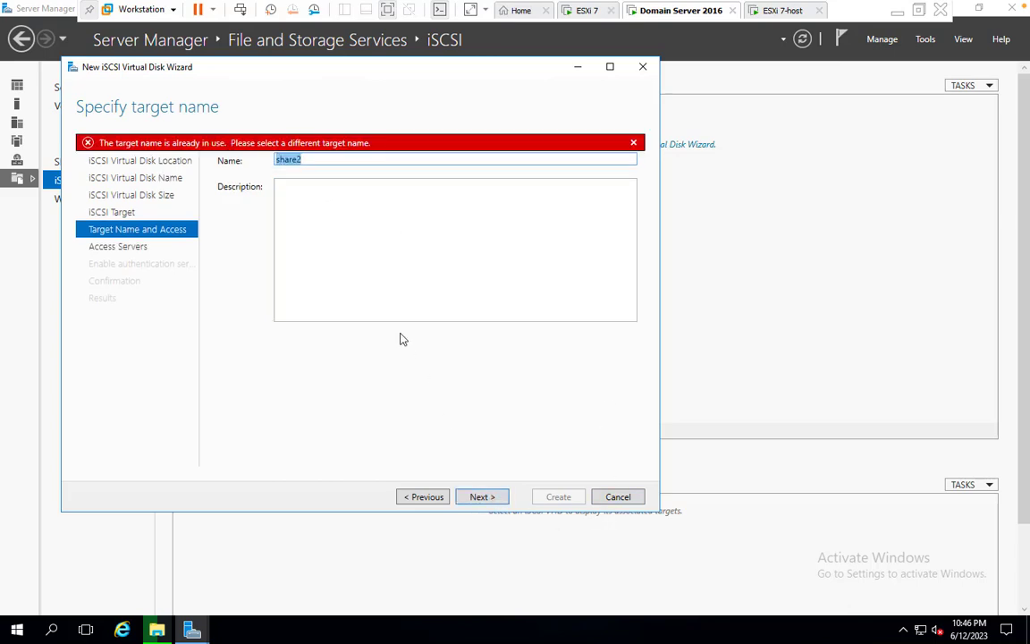
left_click(313, 160)
left_click(485, 496)
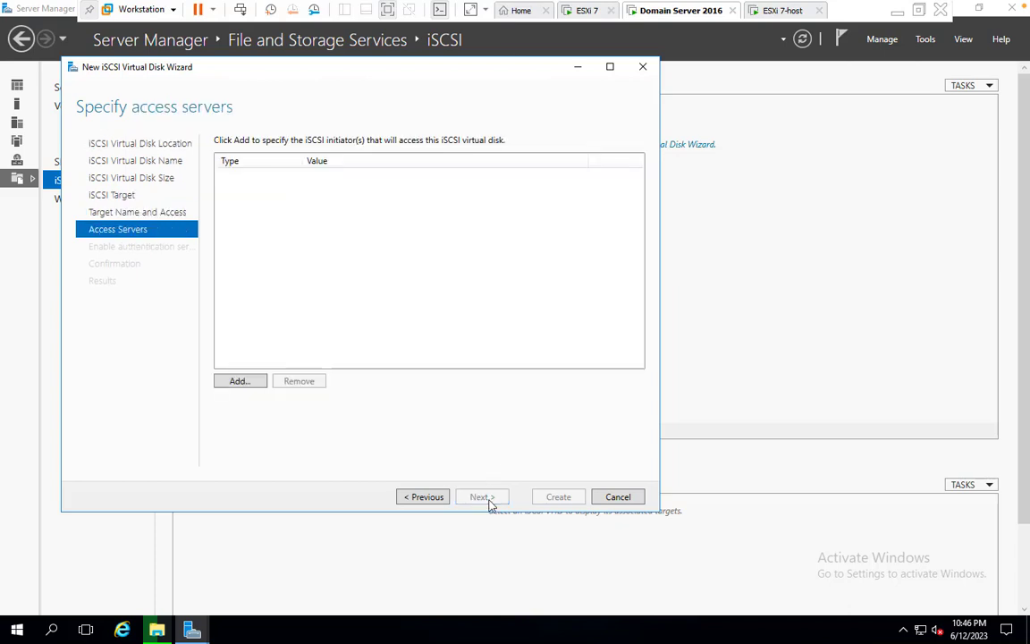
Allow the initiator at IP address 192.168.1.9 to access the disk
left_click(237, 382)
left_click(188, 395)
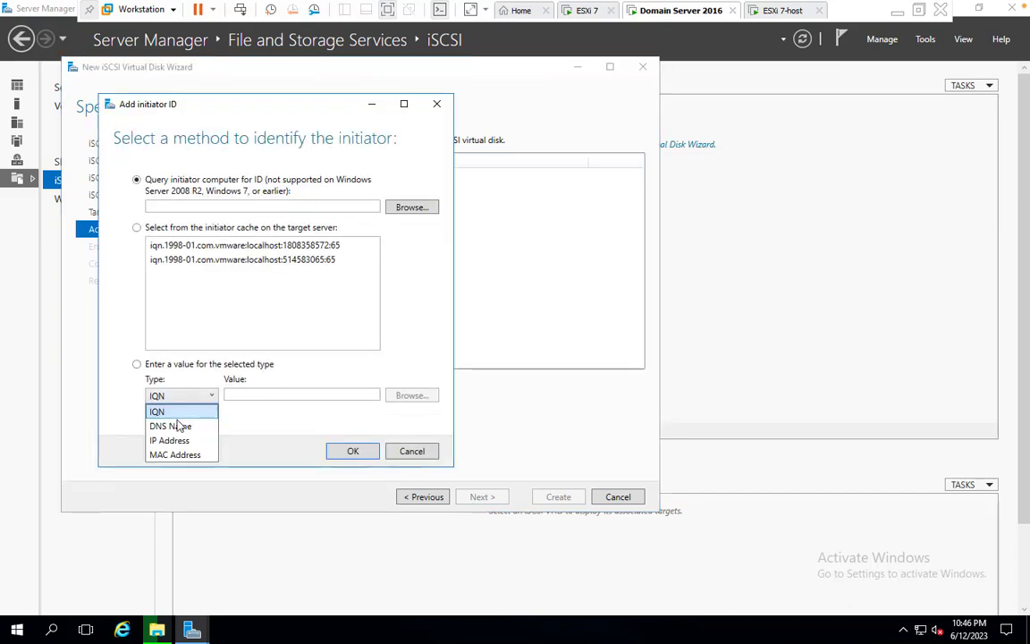
left_click(178, 441)
left_click(269, 394)
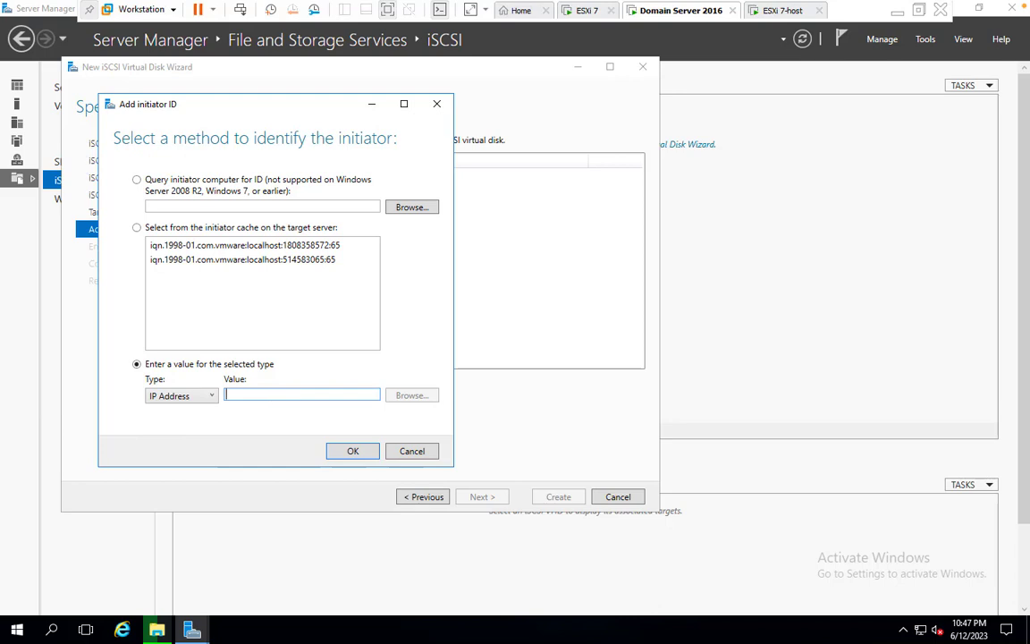
type("192.168.")
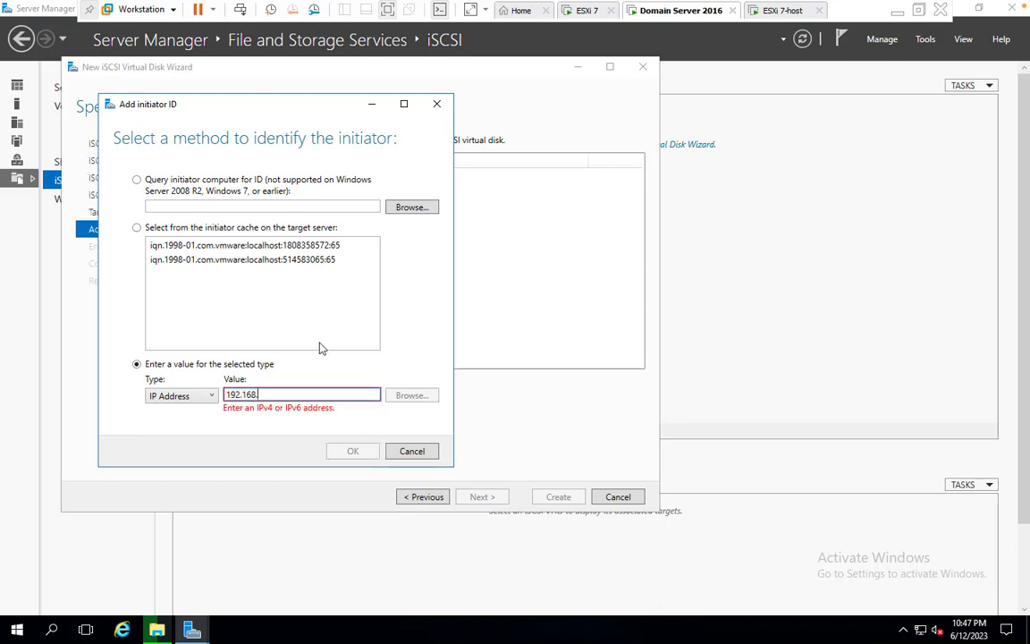
type("1.9")
key("ctrl+Left")
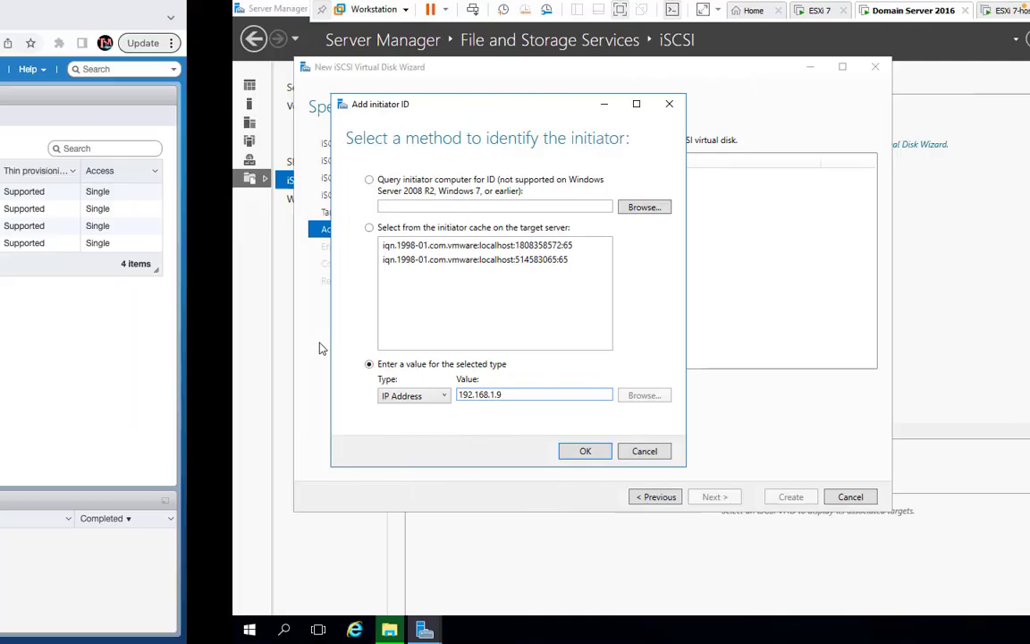
key("ctrl+Right")
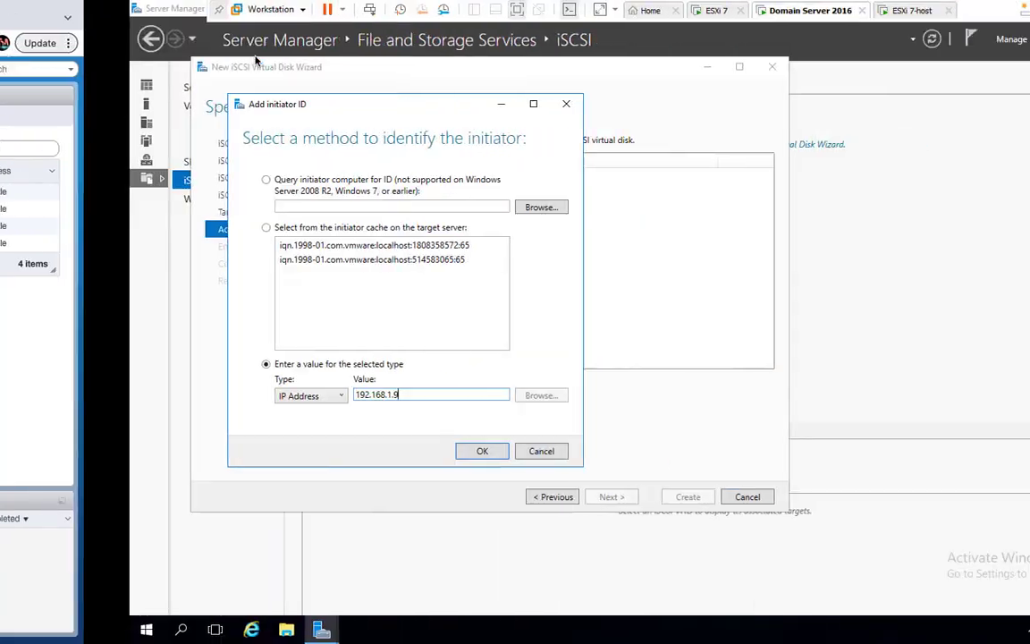
left_click(353, 452)
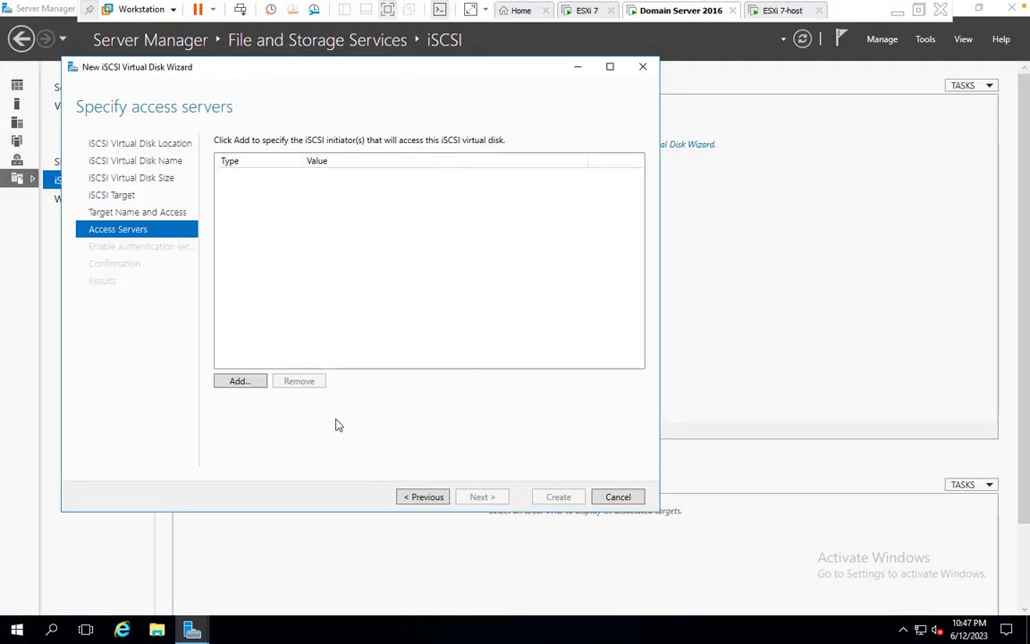
Add IP address 192.168.1.24 as a second allowed initiator
left_click(248, 384)
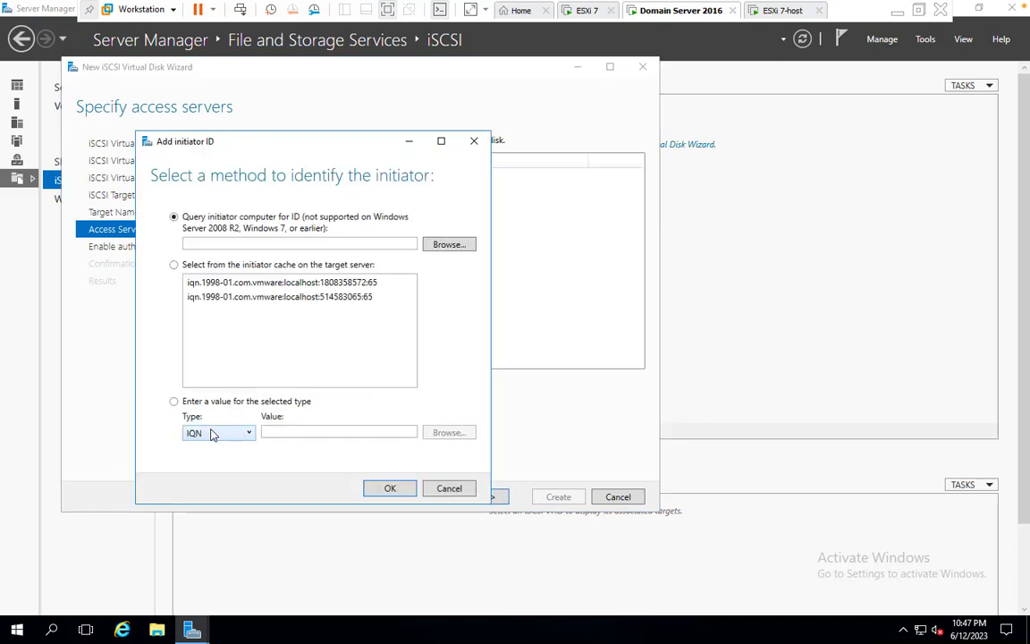
left_click(216, 432)
left_click(210, 479)
left_click(308, 433)
type("192.1")
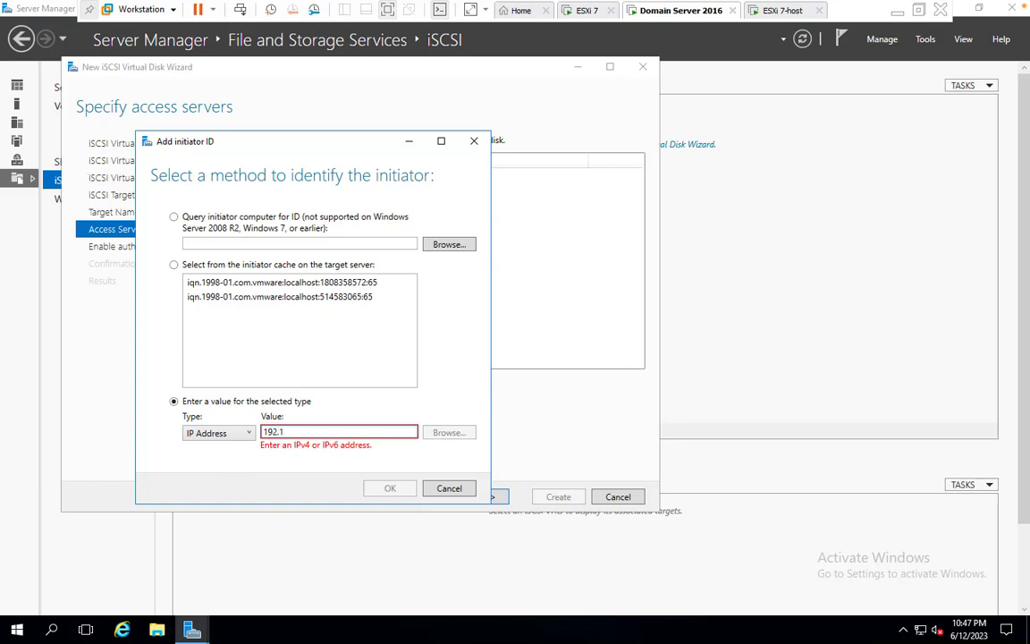
type("68.1.24")
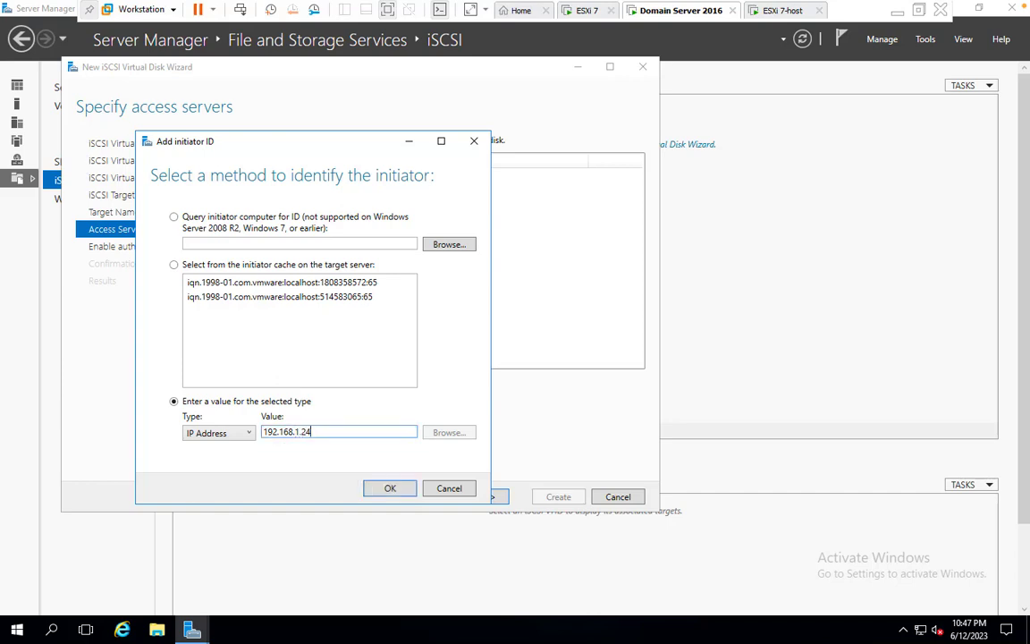
left_click(393, 490)
Skip CHAP, create the disk and target, and close the wizard
left_click(483, 497)
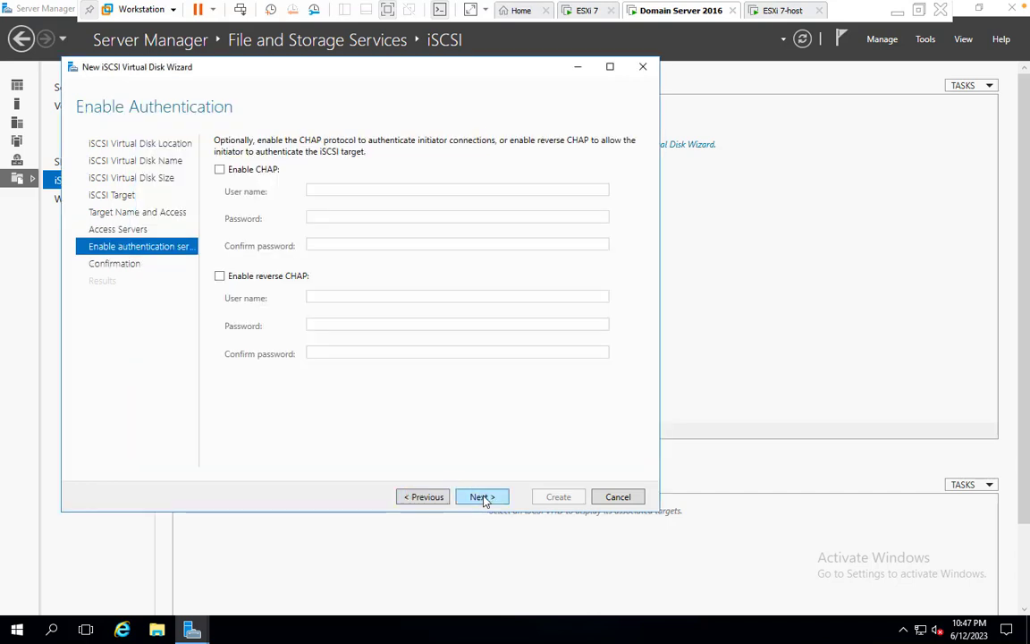
left_click(481, 497)
left_click(559, 497)
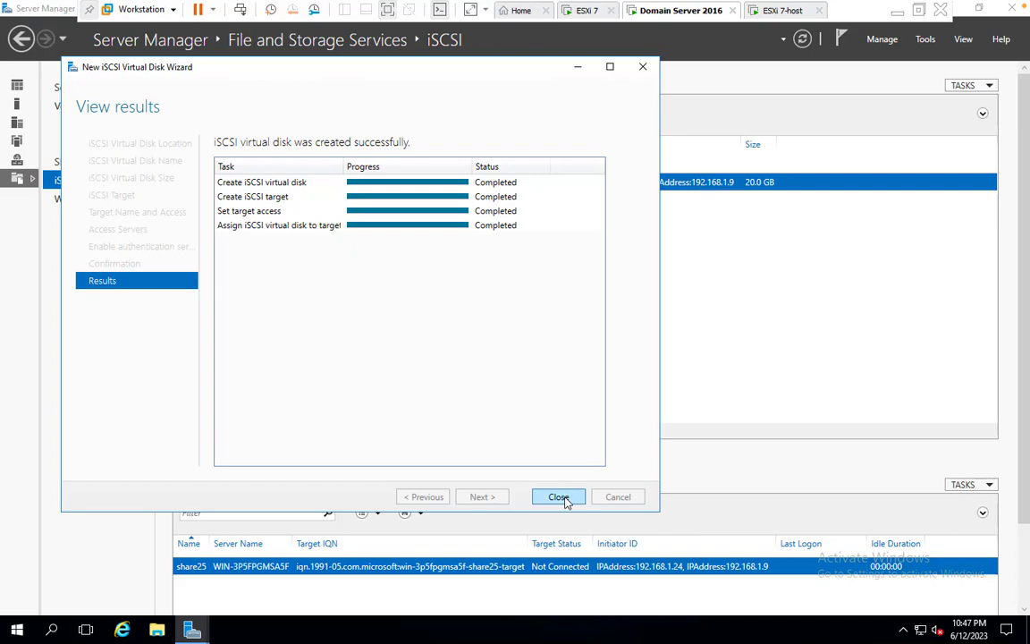
left_click(558, 498)
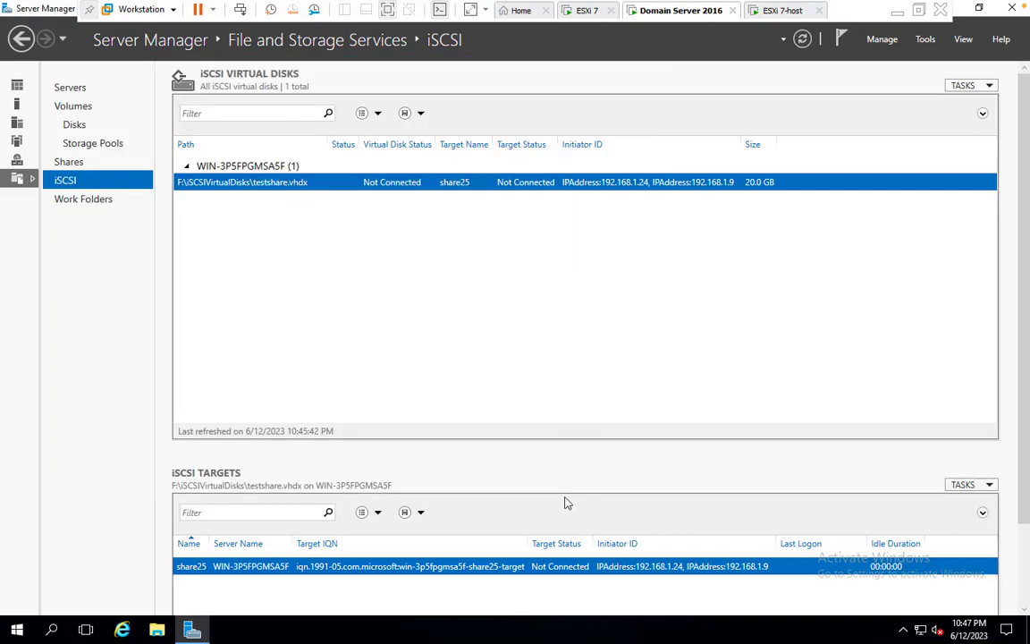
Refresh the iSCSI disk list a few times, then close Server Manager
right_click(514, 258)
left_click(547, 278)
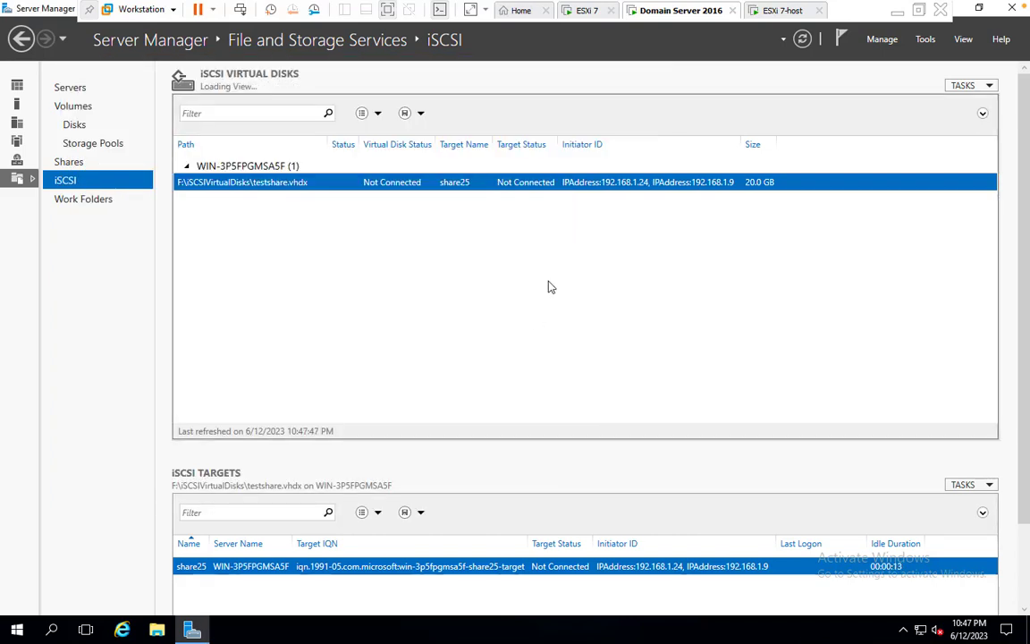
right_click(517, 284)
left_click(549, 300)
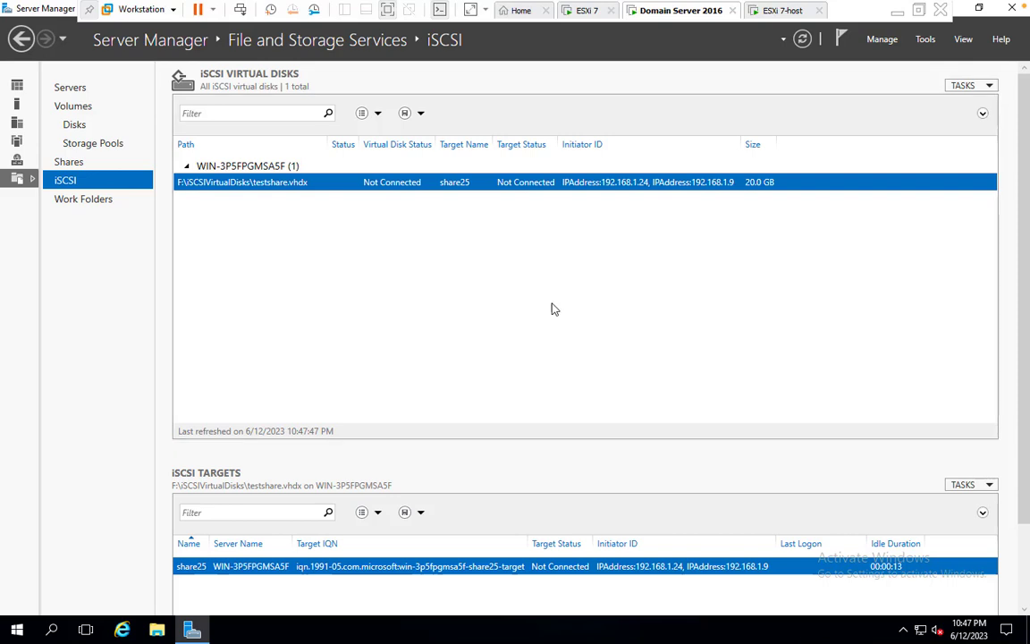
right_click(507, 265)
left_click(547, 284)
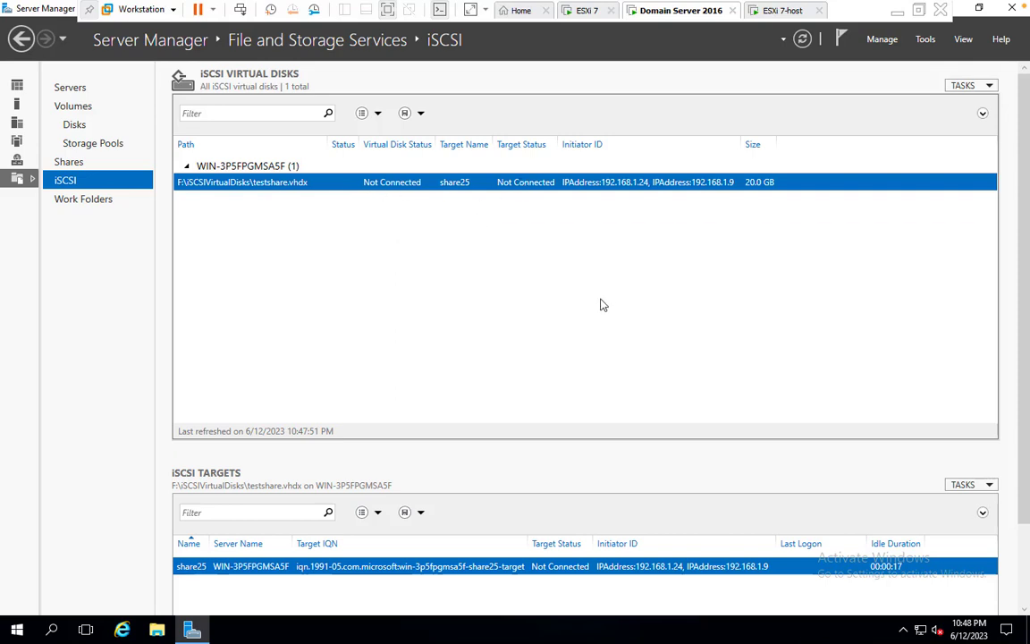
left_click(1022, 9)
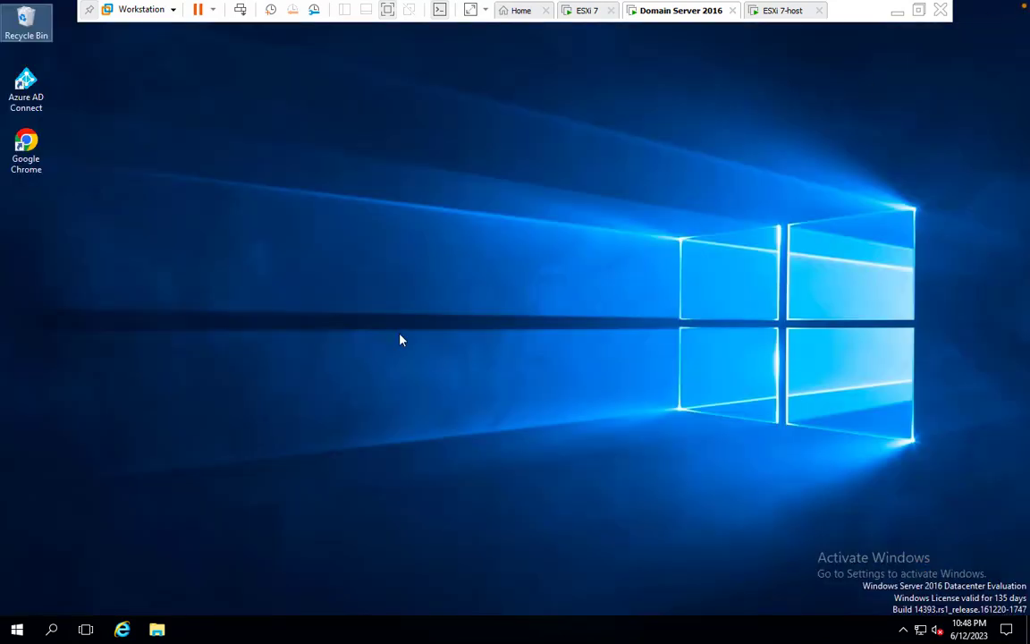
key("ctrl+Left")
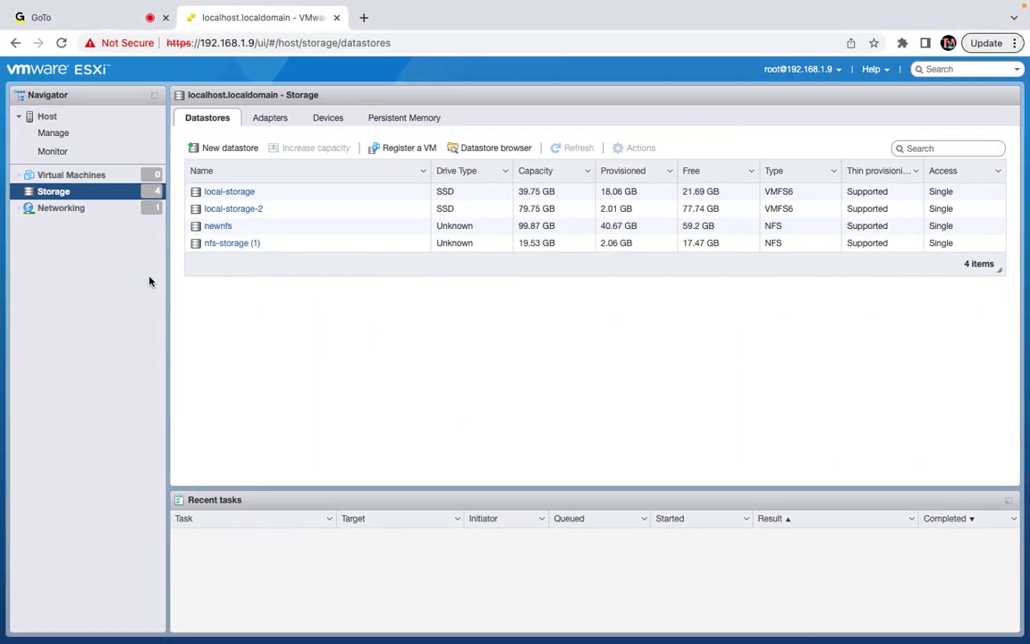
key("ctrl+Right")
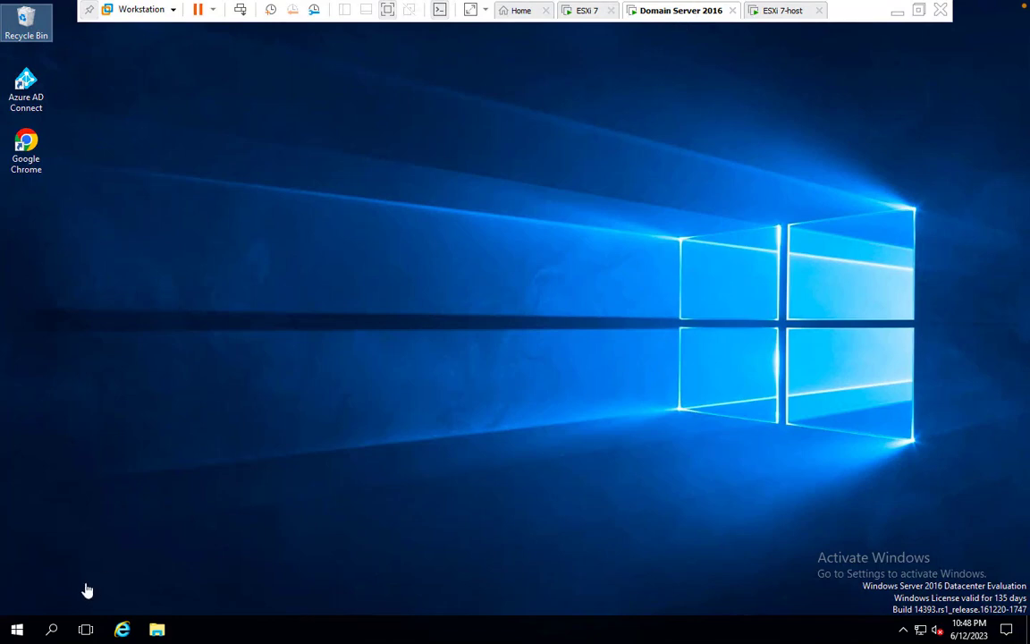
right_click(13, 633)
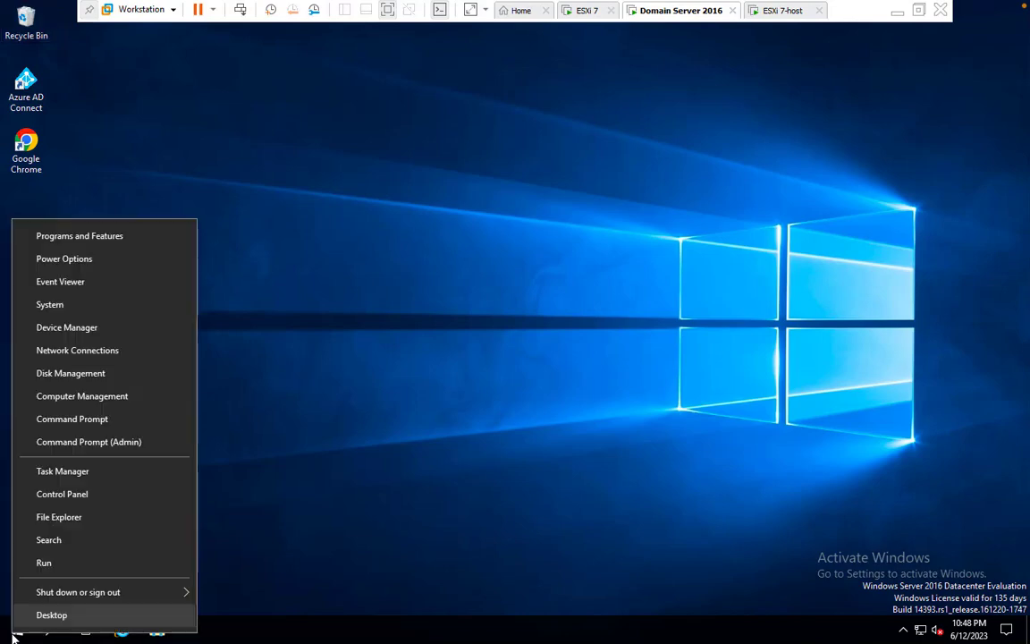
left_click(53, 561)
type("cmd")
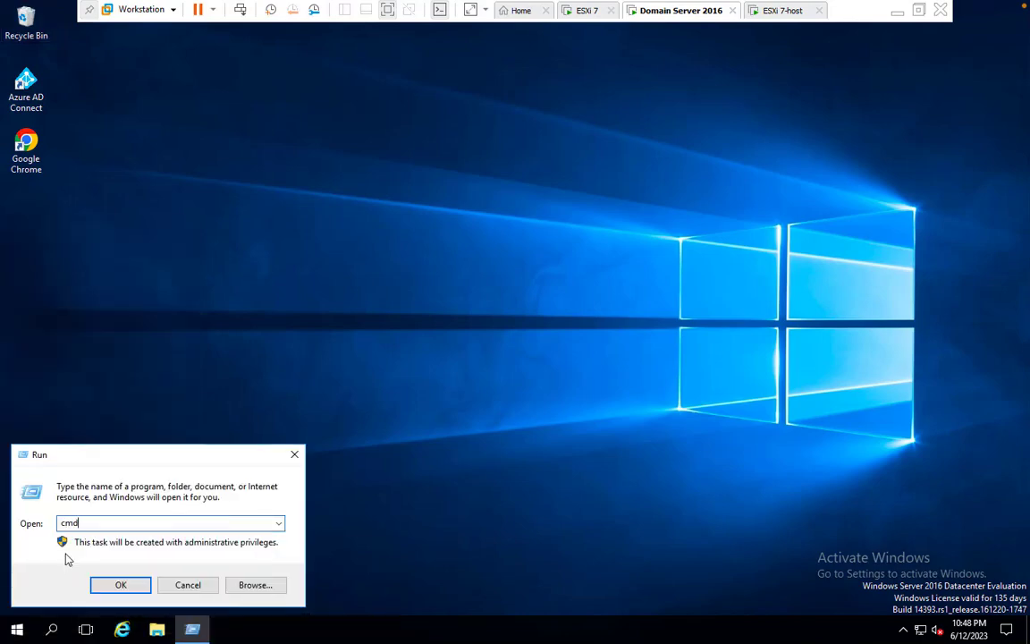
key("Return")
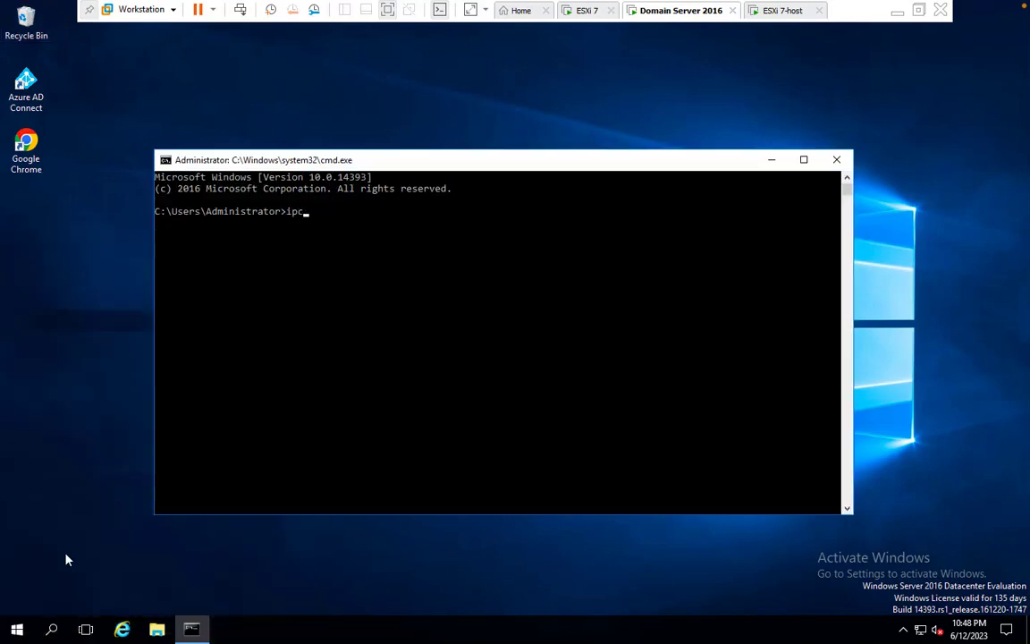
type("ipconfig")
key("Return")
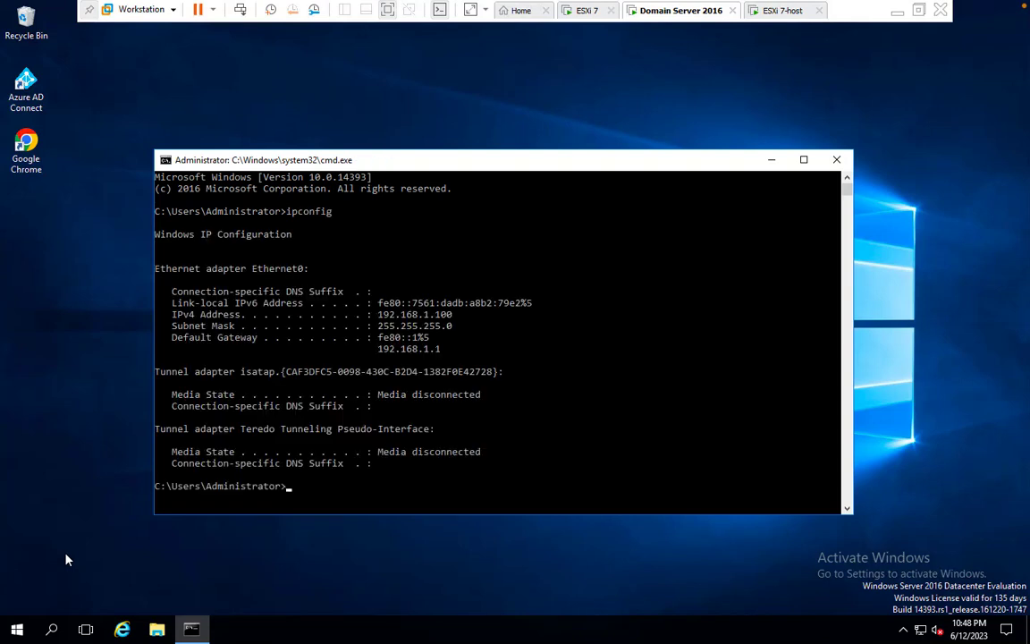
left_click(836, 159)
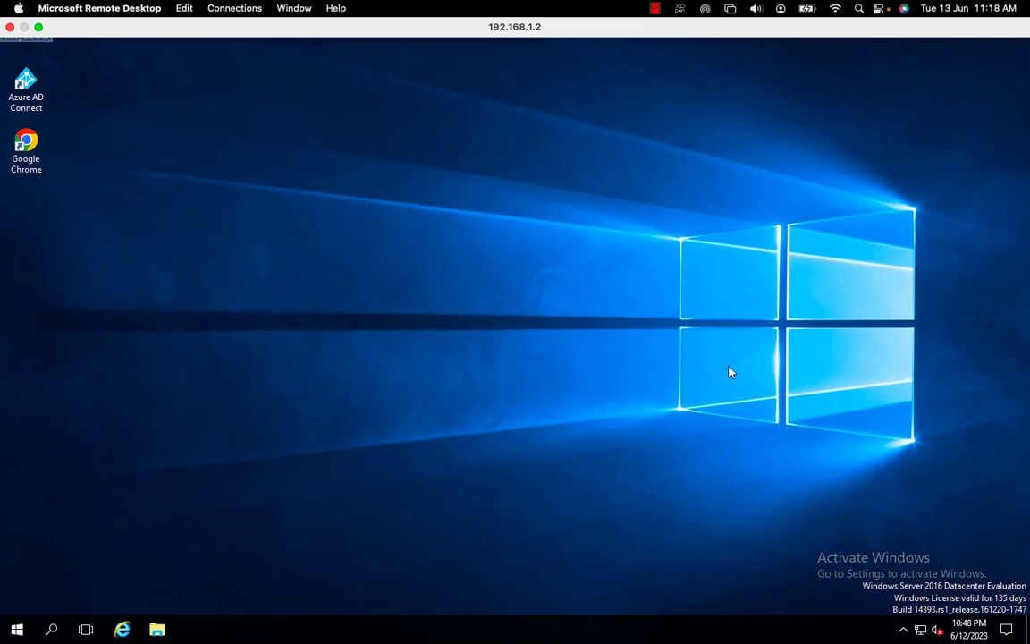
left_click(879, 8)
left_click(722, 217)
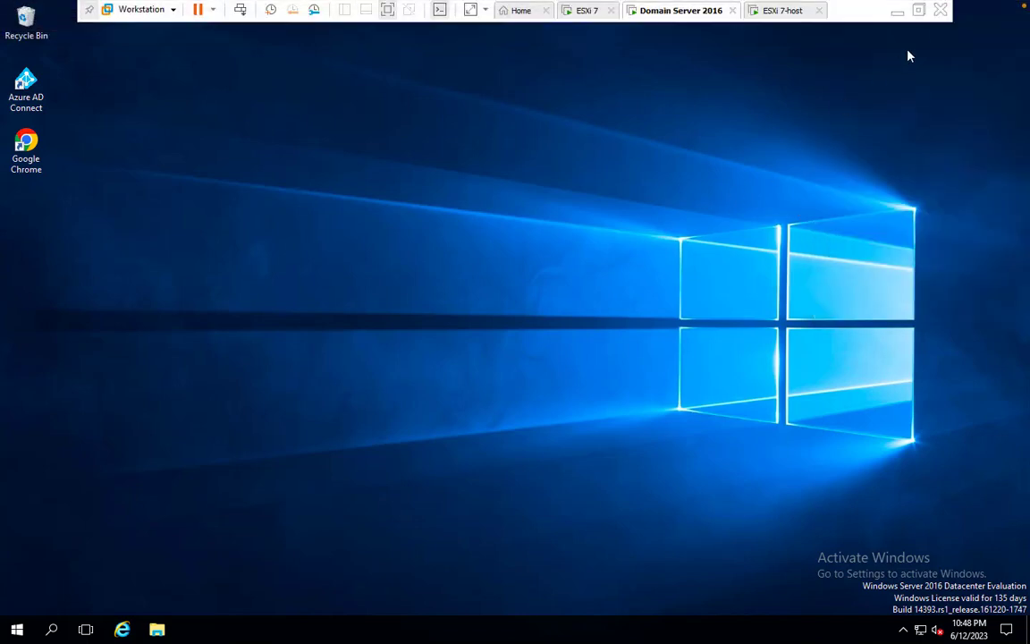
Minimize the VM and refresh the host desktop, then return to the ESXi host browser
left_click(895, 12)
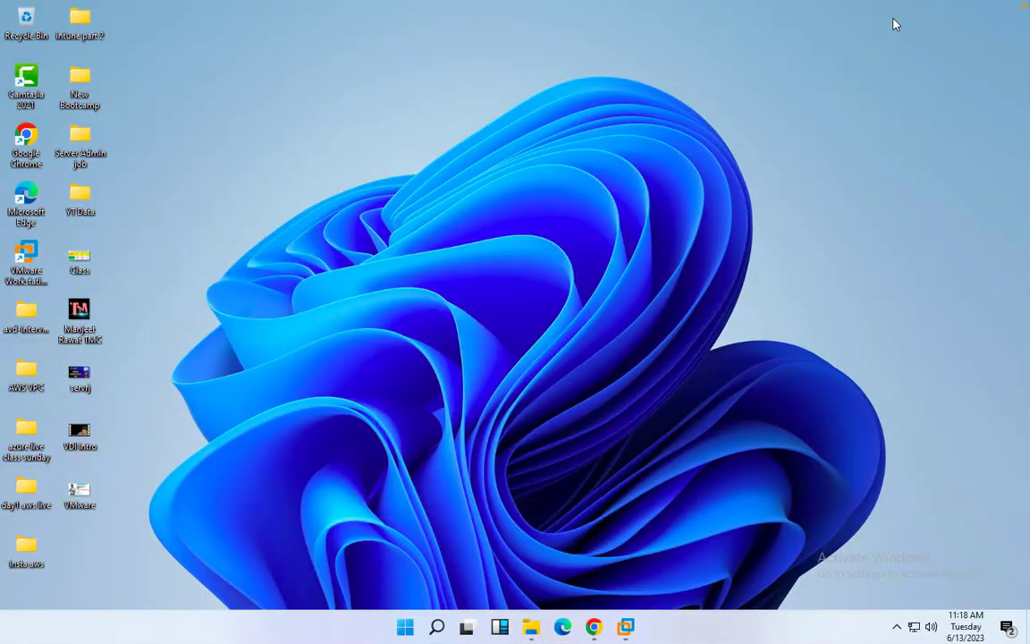
right_click(265, 375)
left_click(287, 410)
right_click(287, 408)
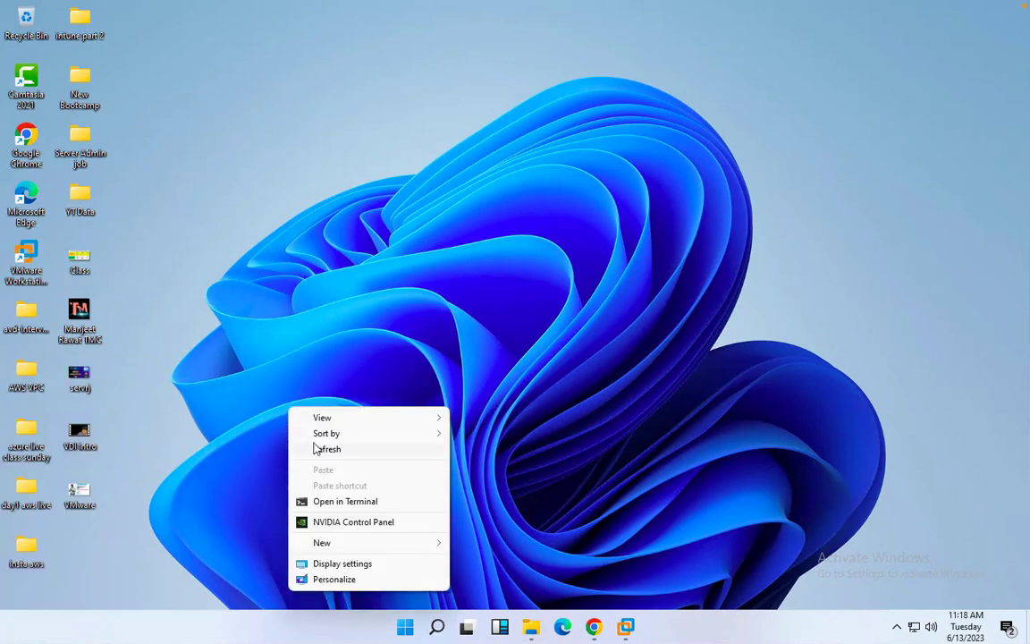
left_click(315, 447)
right_click(317, 264)
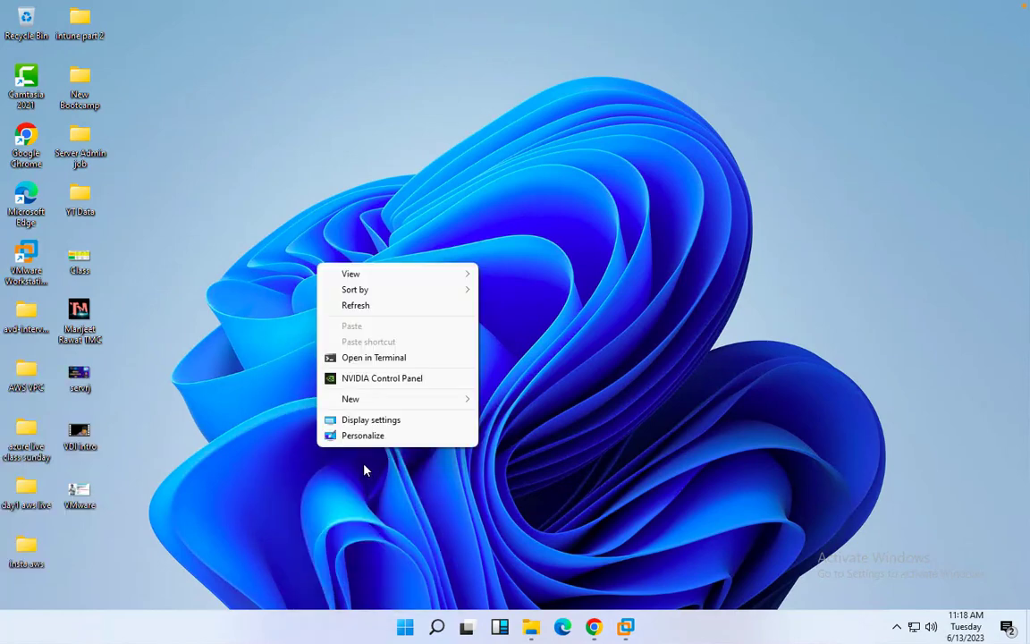
left_click(371, 306)
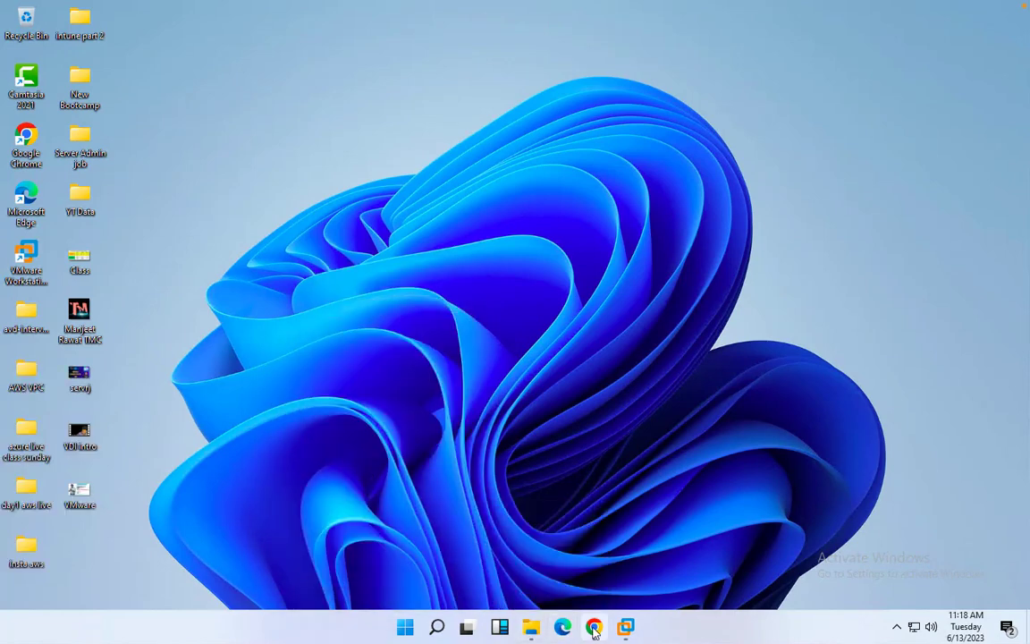
left_click(594, 627)
left_click(154, 295)
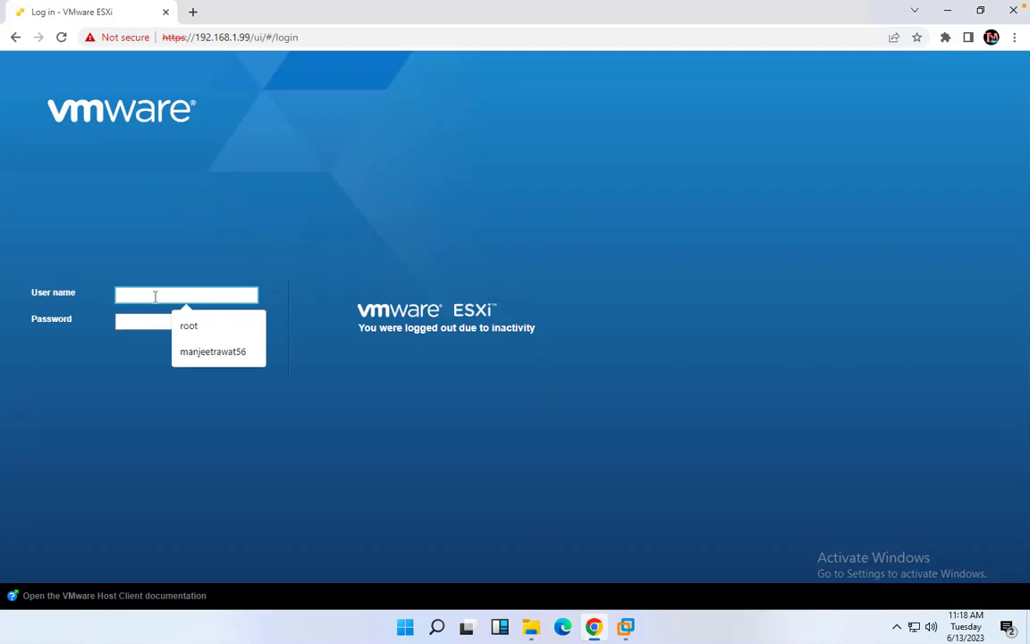
left_click(1014, 13)
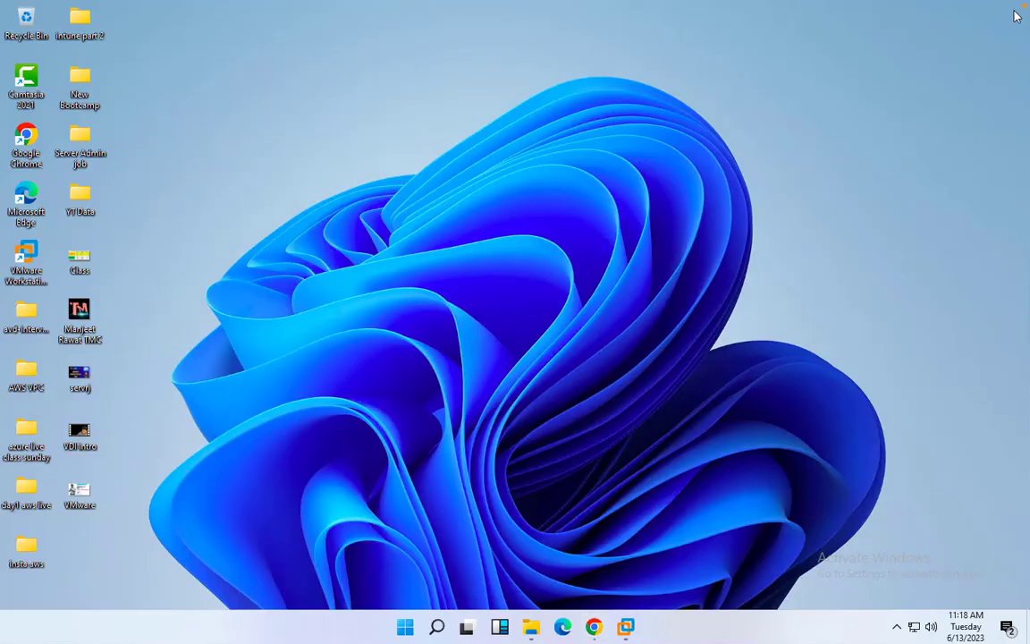
key("ctrl+Left")
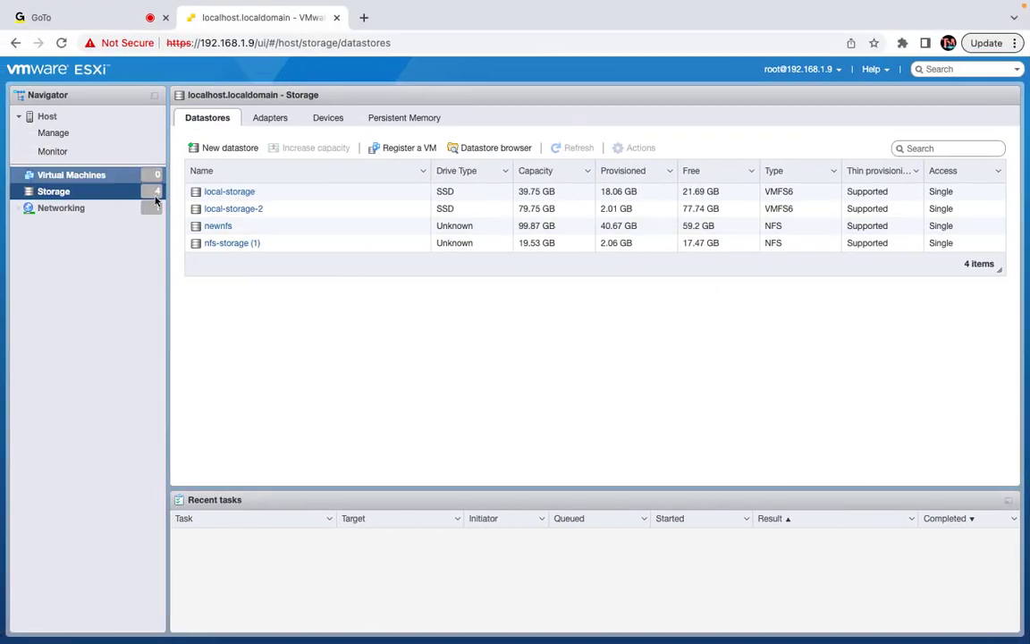
Remove dynamic target 192.168.1.100 from the software iSCSI adapter and save
left_click(278, 123)
left_click(309, 148)
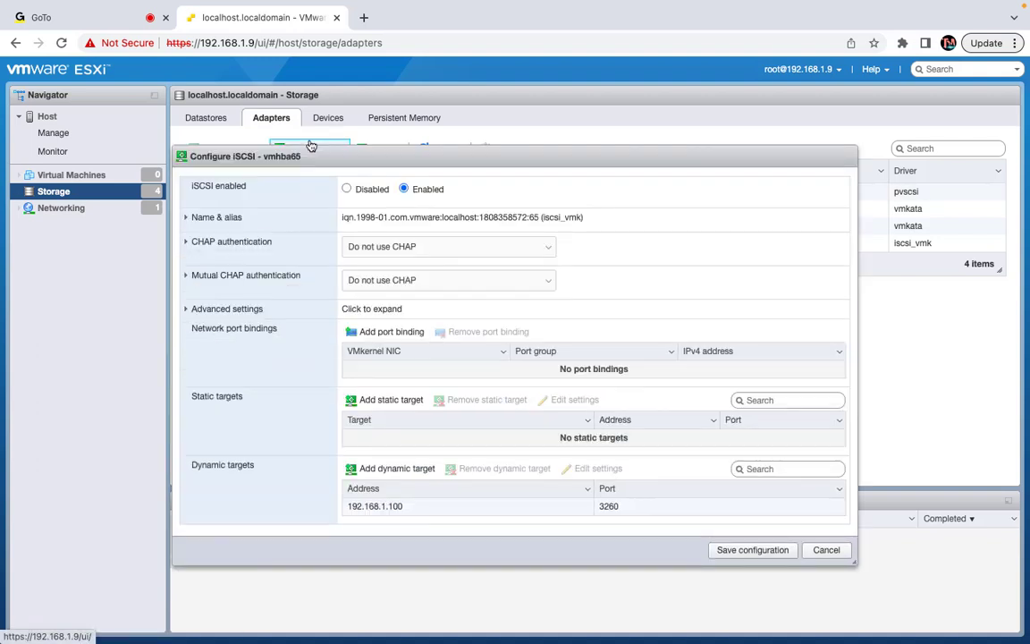
left_click(395, 503)
left_click(515, 472)
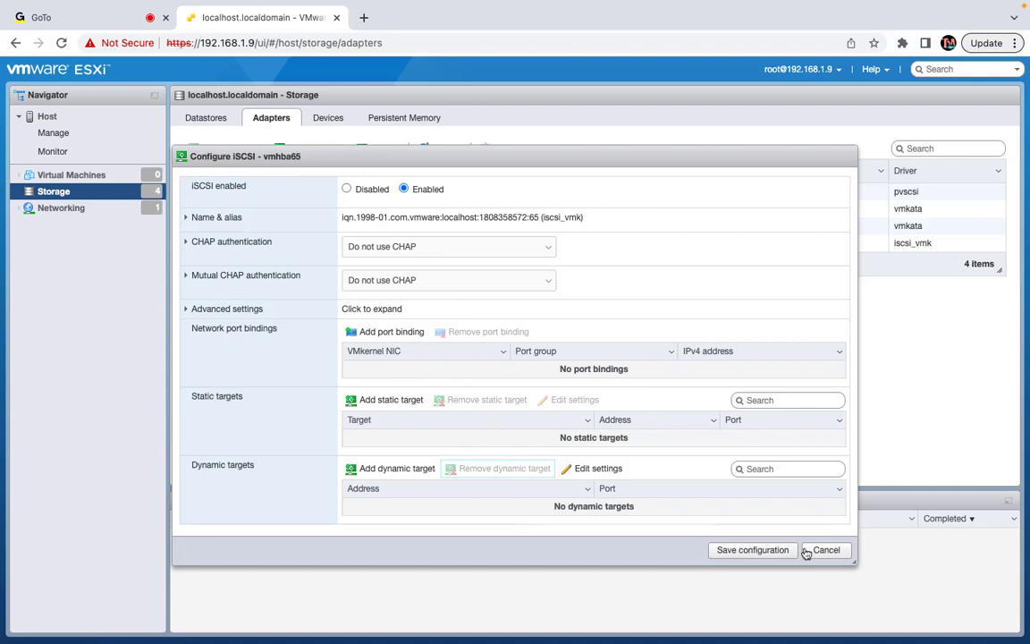
left_click(741, 551)
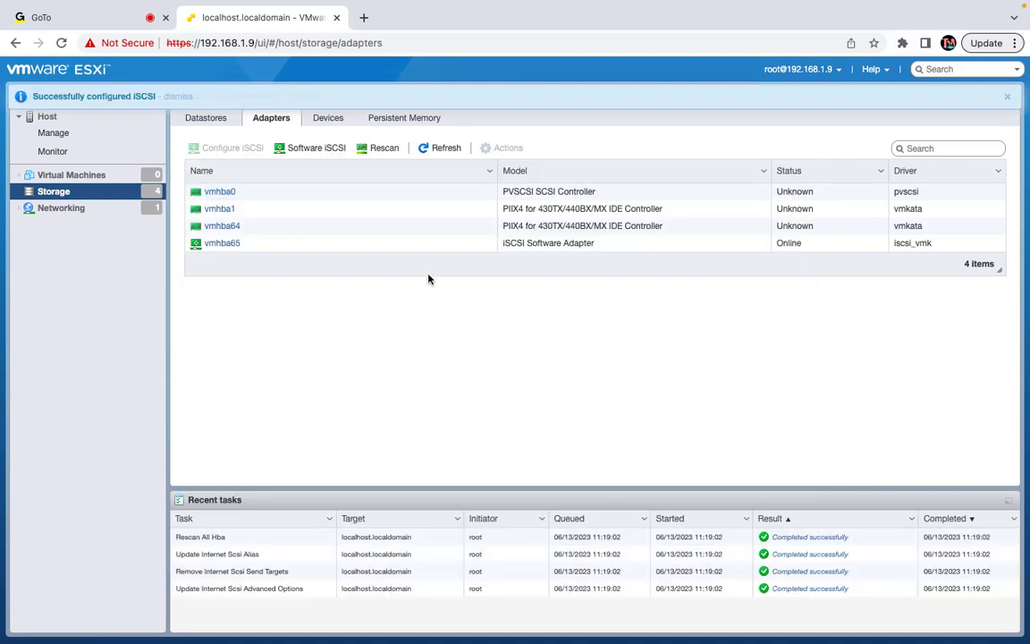
Add dynamic target 192.168.1.100 to vmhba65 and save the iSCSI configuration
left_click(329, 120)
left_click(261, 123)
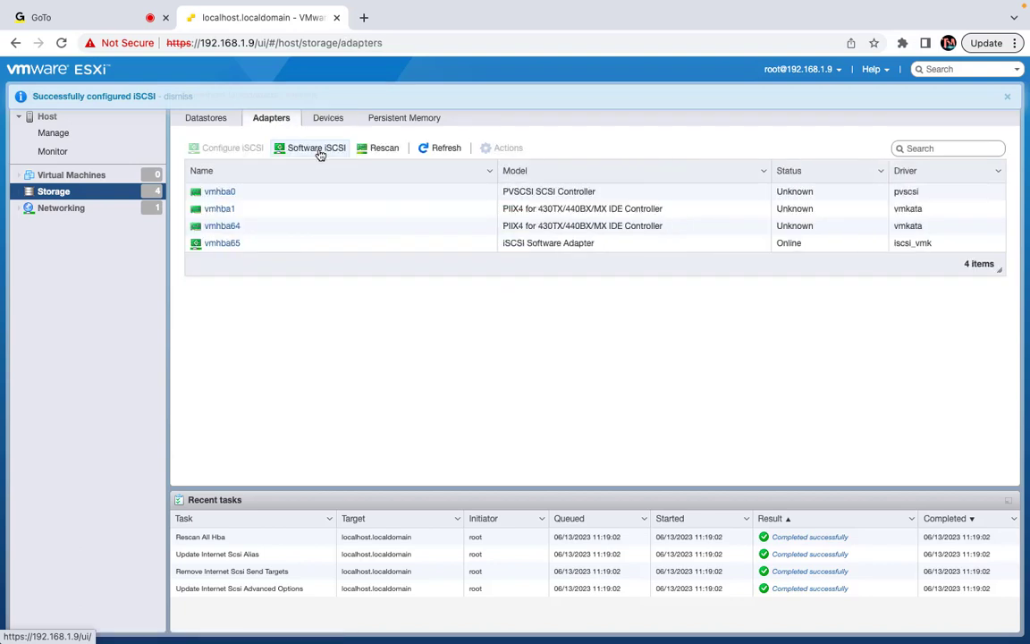
left_click(317, 148)
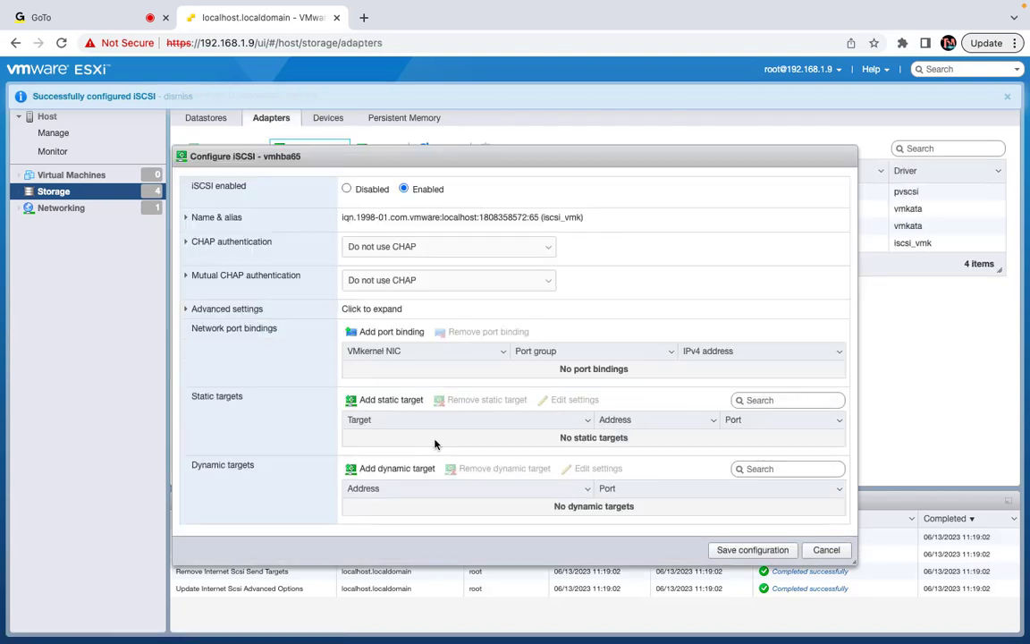
left_click(399, 470)
left_click(396, 514)
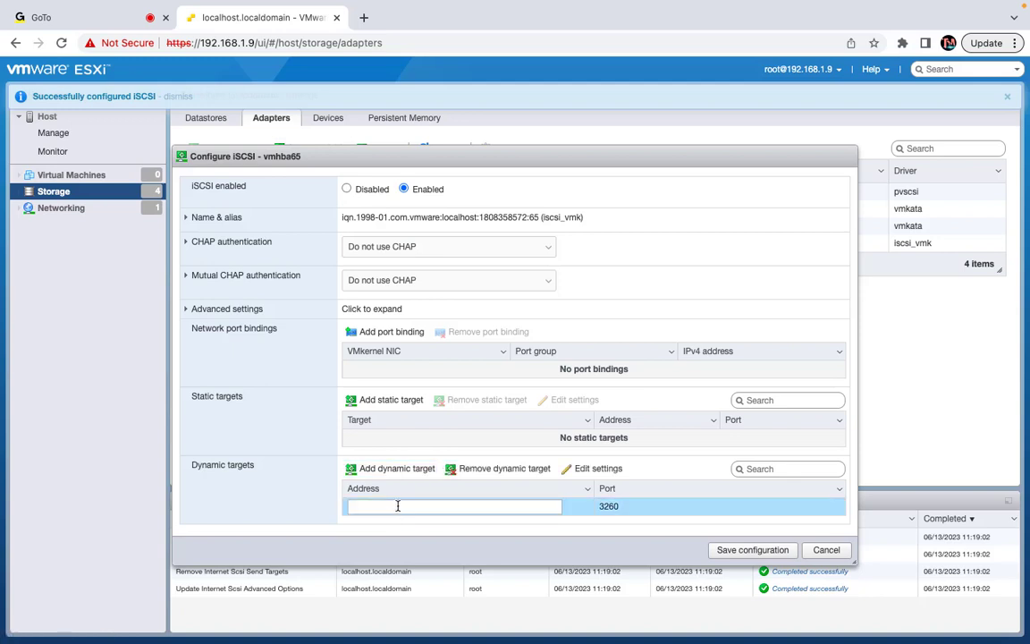
type("19")
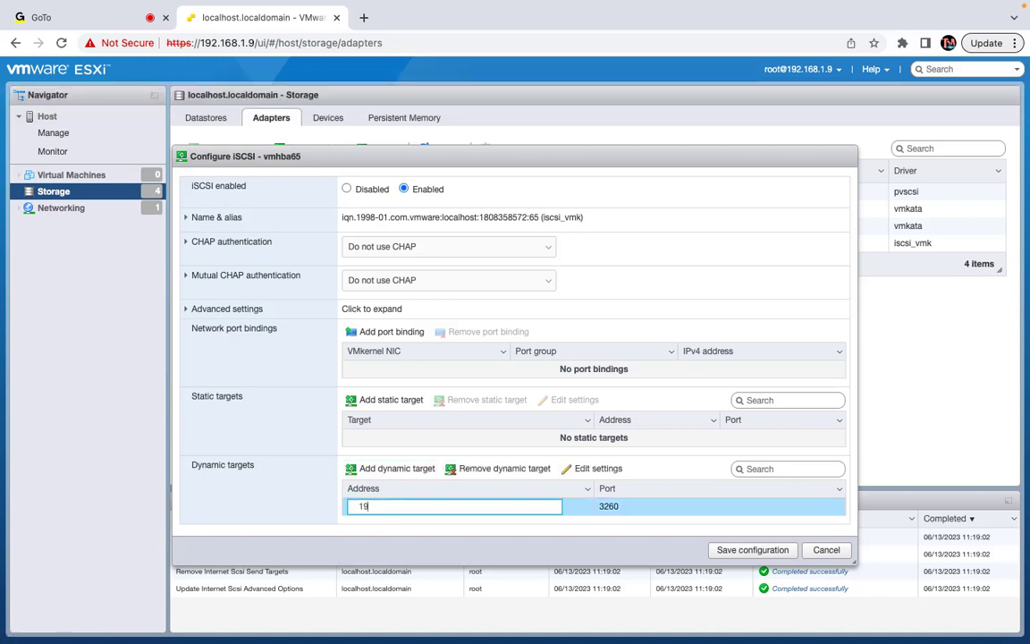
type("2.168.1.100")
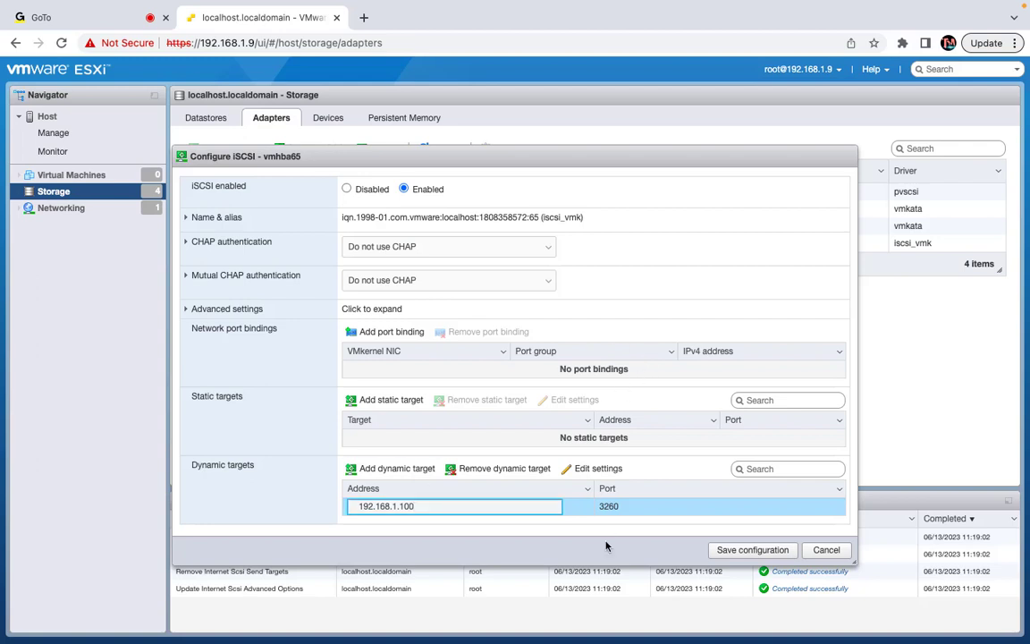
left_click(753, 550)
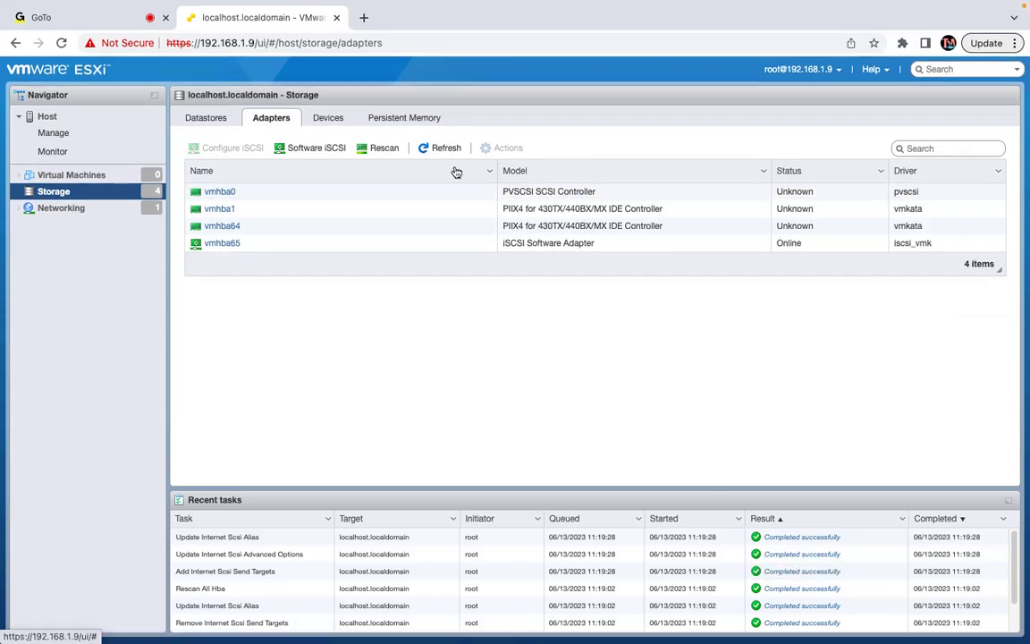
Create VMFS datastore 'iscsi-storage' on the full MSFT iSCSI disk, confirming the erase
left_click(445, 152)
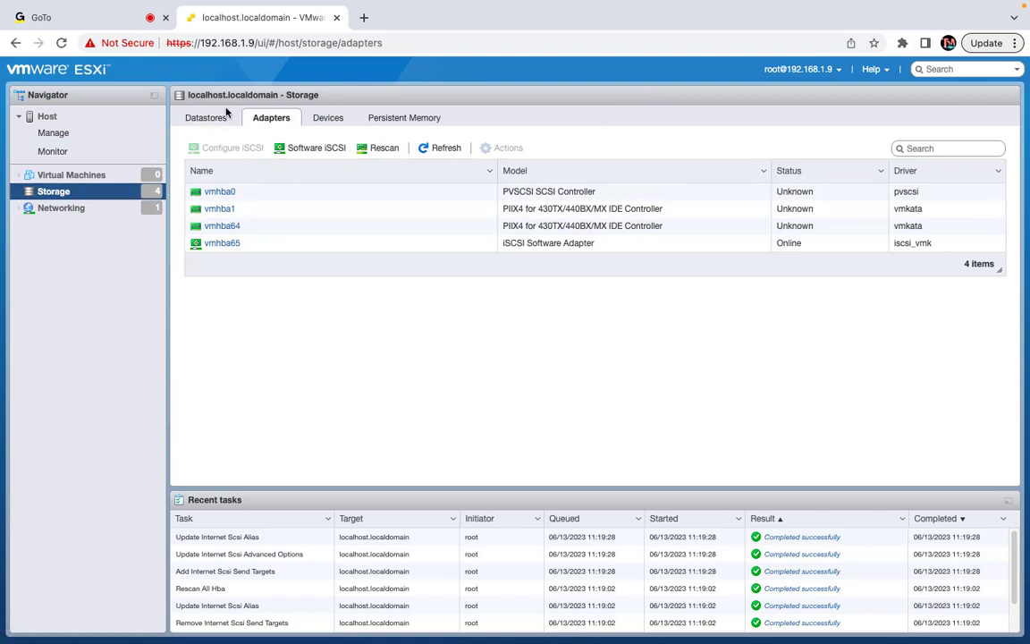
left_click(221, 118)
left_click(229, 149)
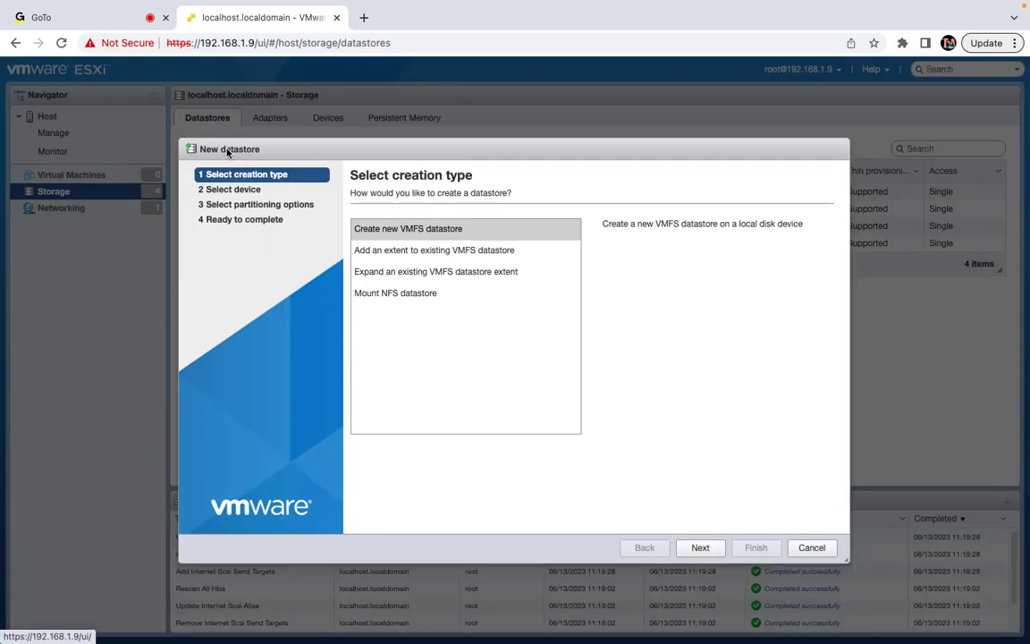
left_click(701, 547)
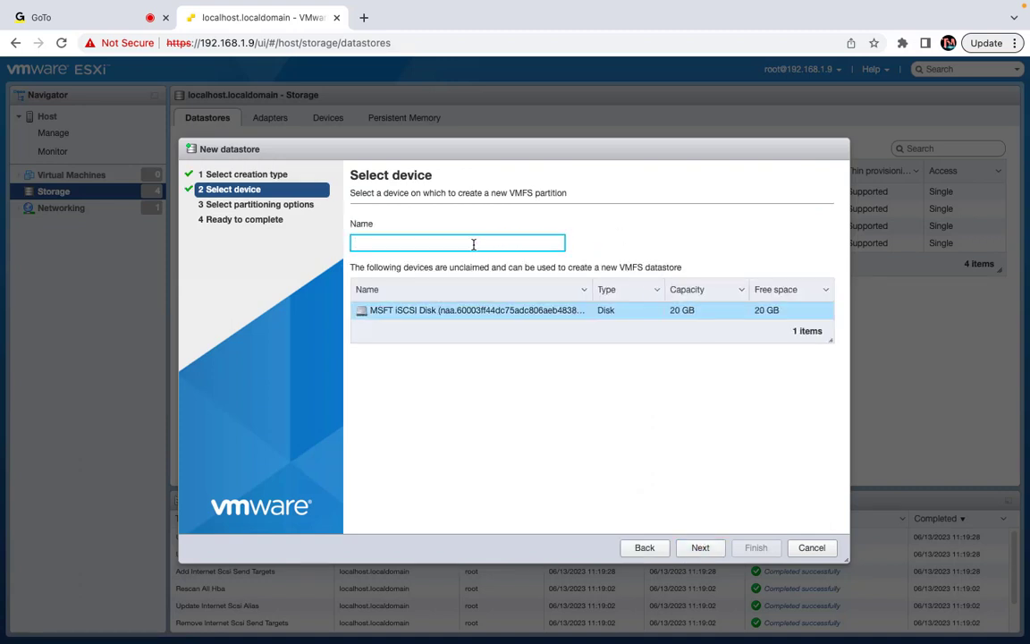
type("iscsi-storage")
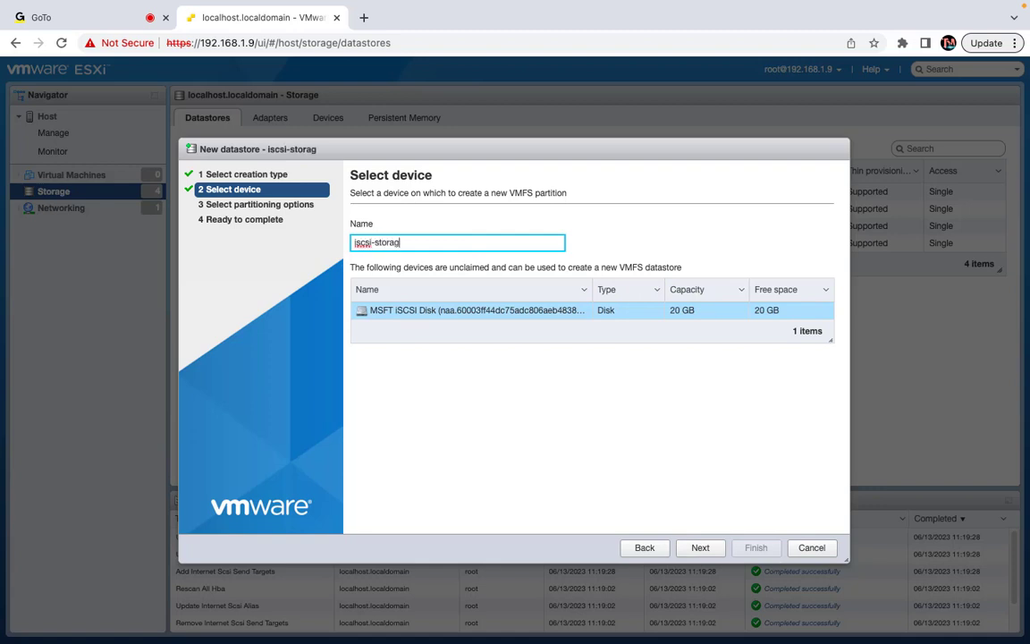
left_click(701, 551)
left_click(701, 548)
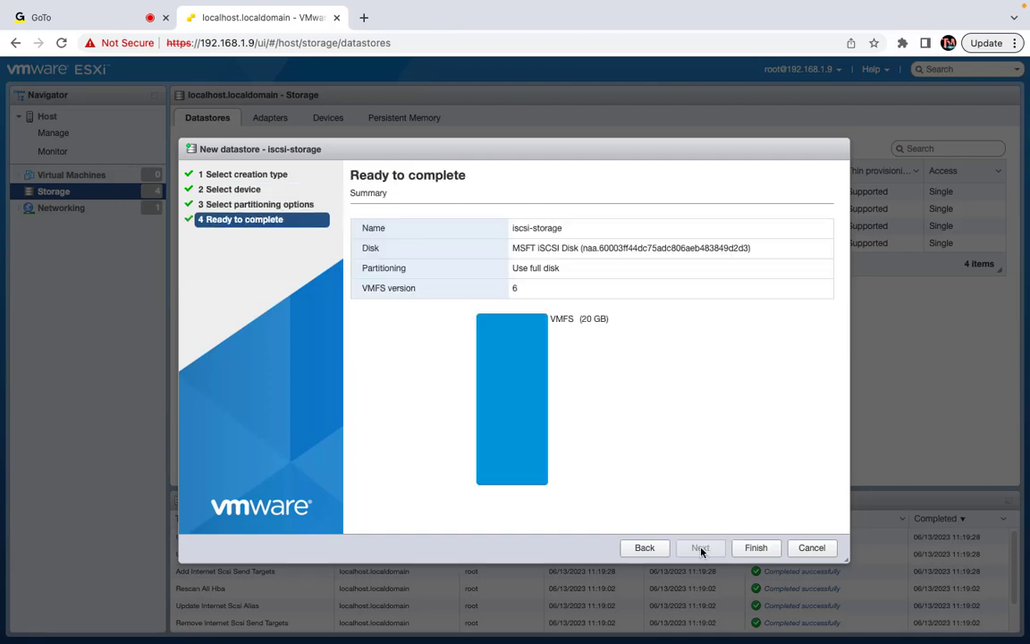
left_click(758, 548)
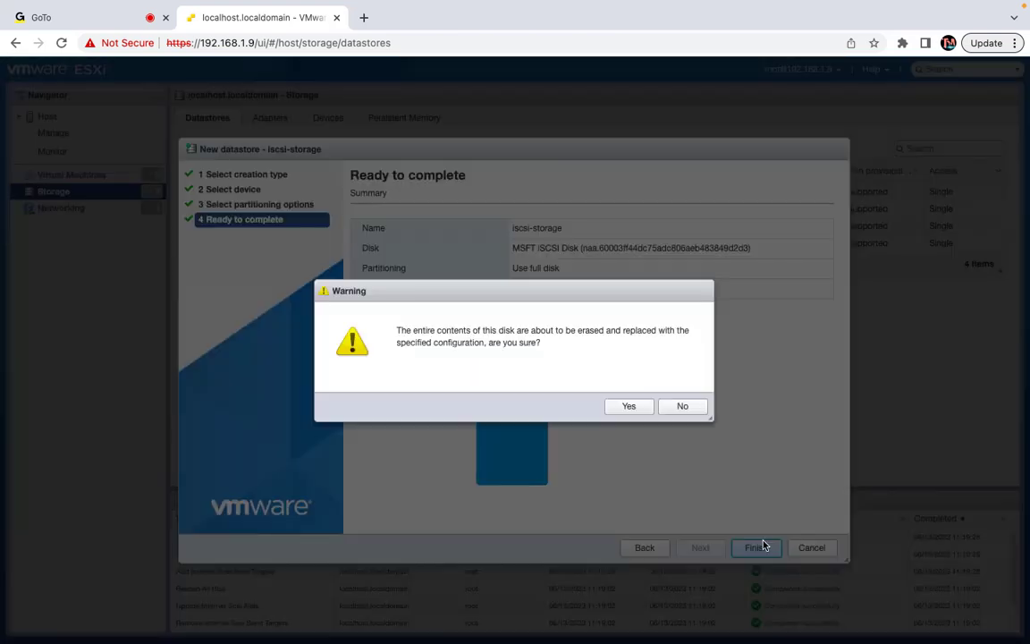
left_click(618, 407)
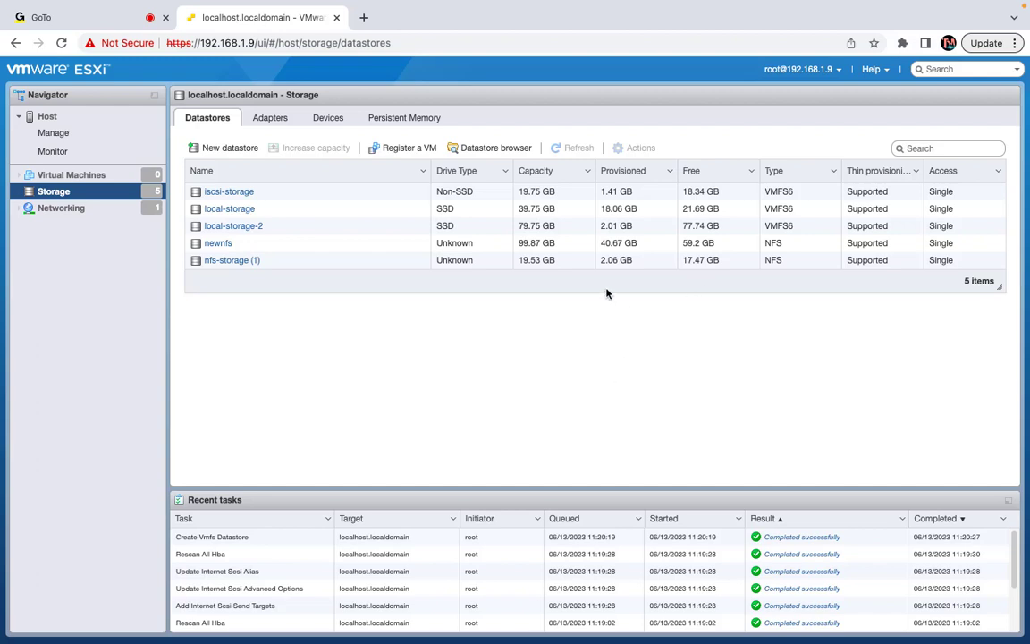
On host 192.168.1.24, remove the old dynamic target and share-1 and share-2 static targets
key("ctrl+Left")
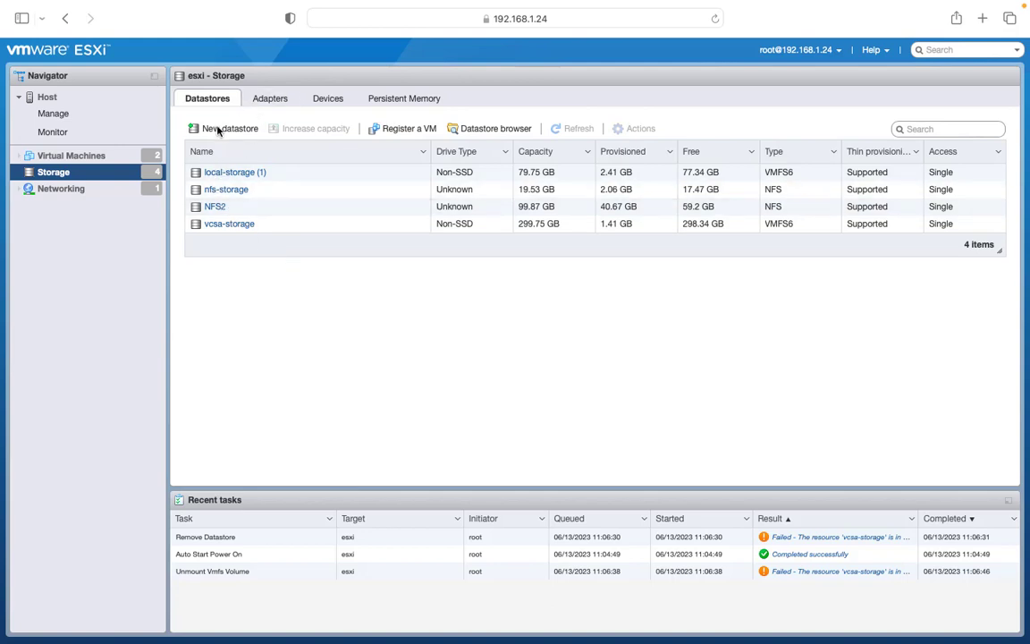
left_click(284, 105)
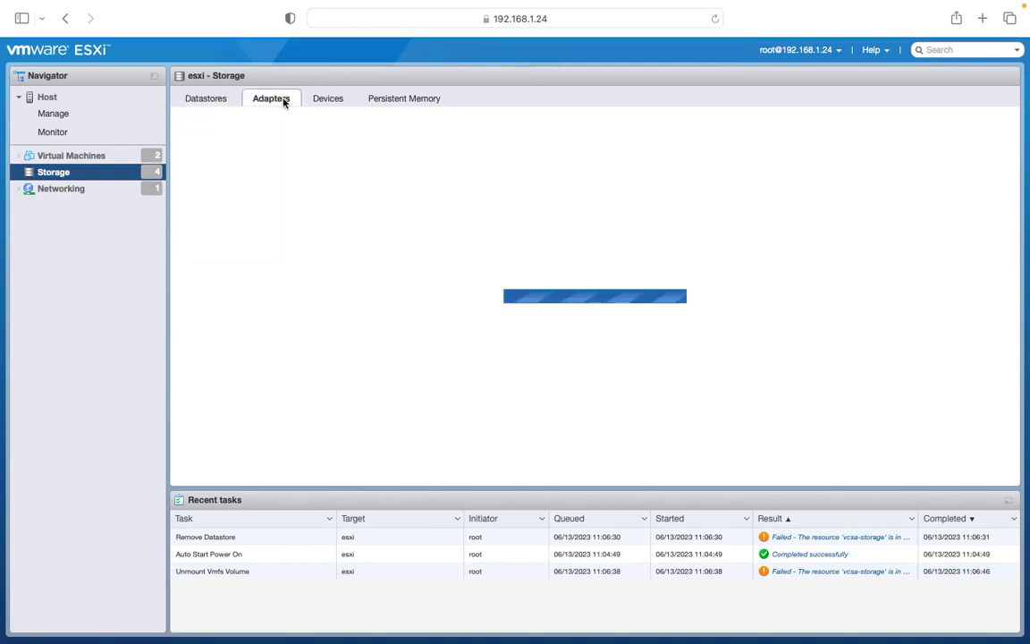
left_click(330, 129)
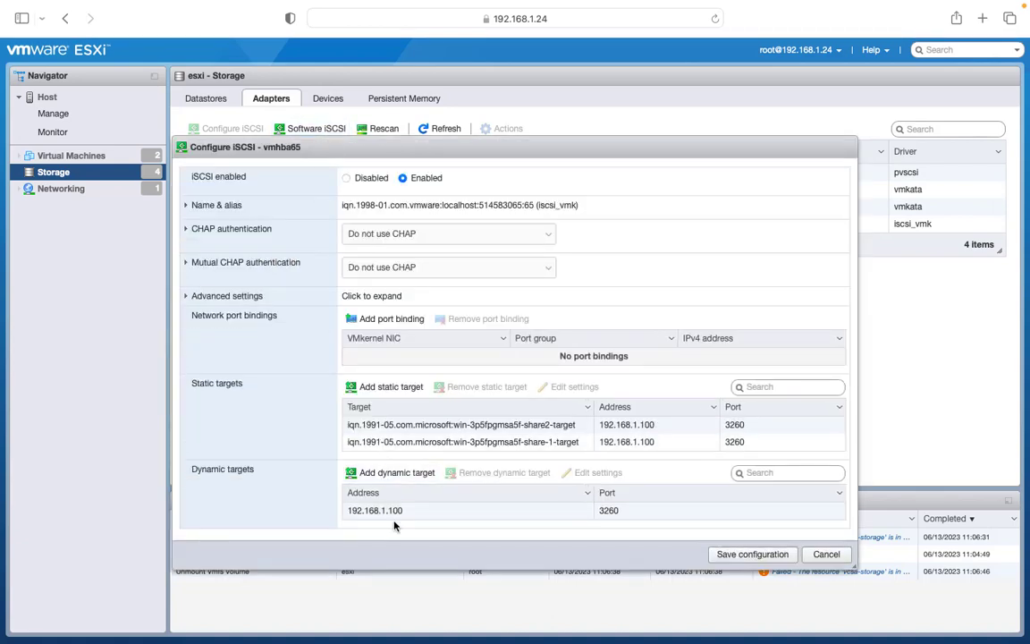
left_click(407, 509)
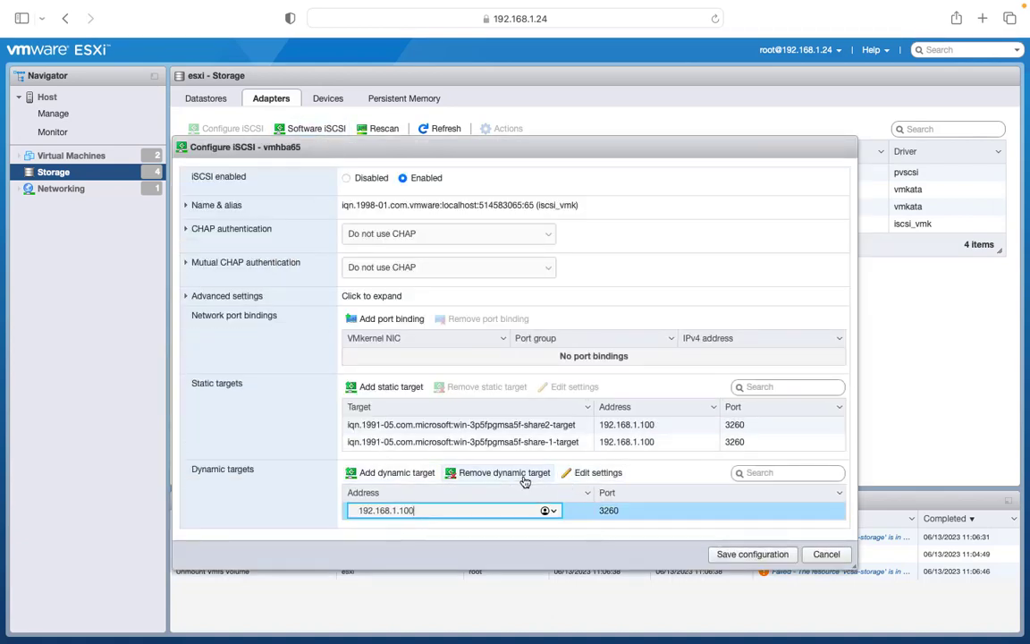
left_click(523, 475)
left_click(490, 441)
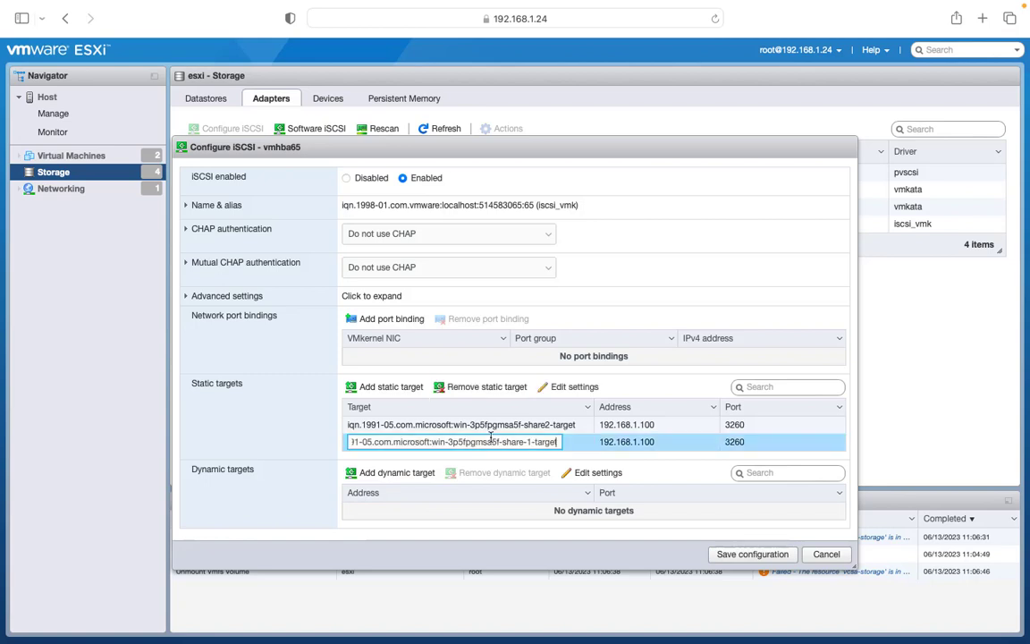
left_click(488, 387)
left_click(476, 424)
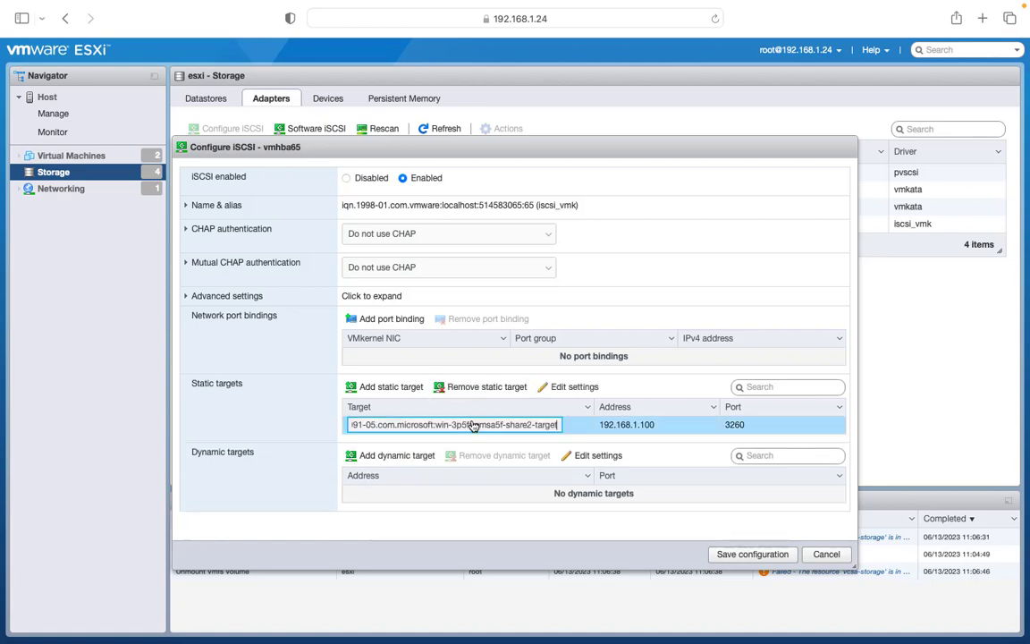
left_click(485, 387)
left_click(730, 555)
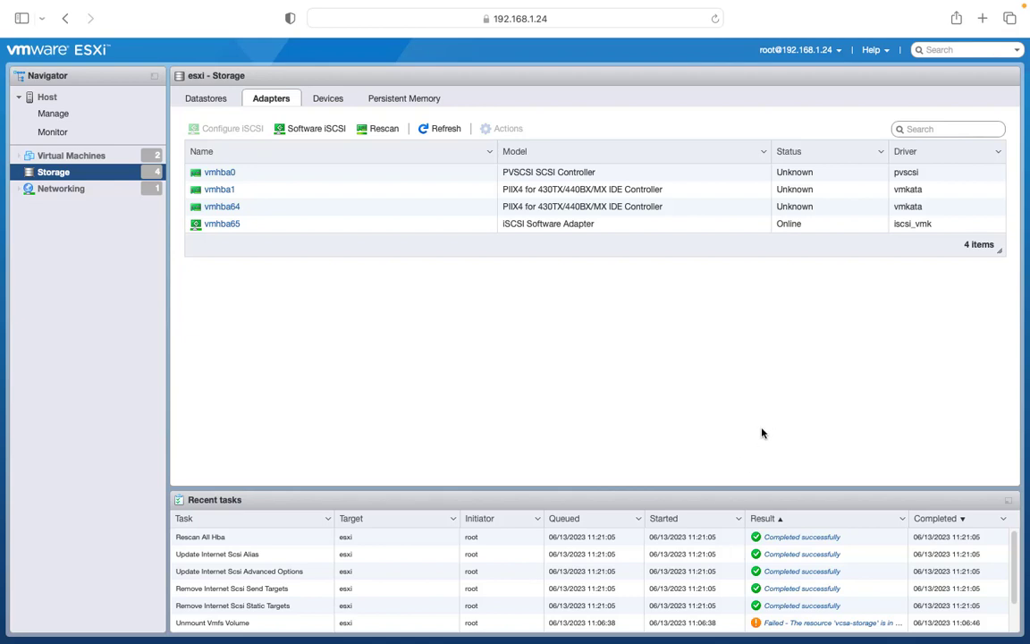
Re-add dynamic target 192.168.1.100 to vmhba65 and save
left_click(302, 128)
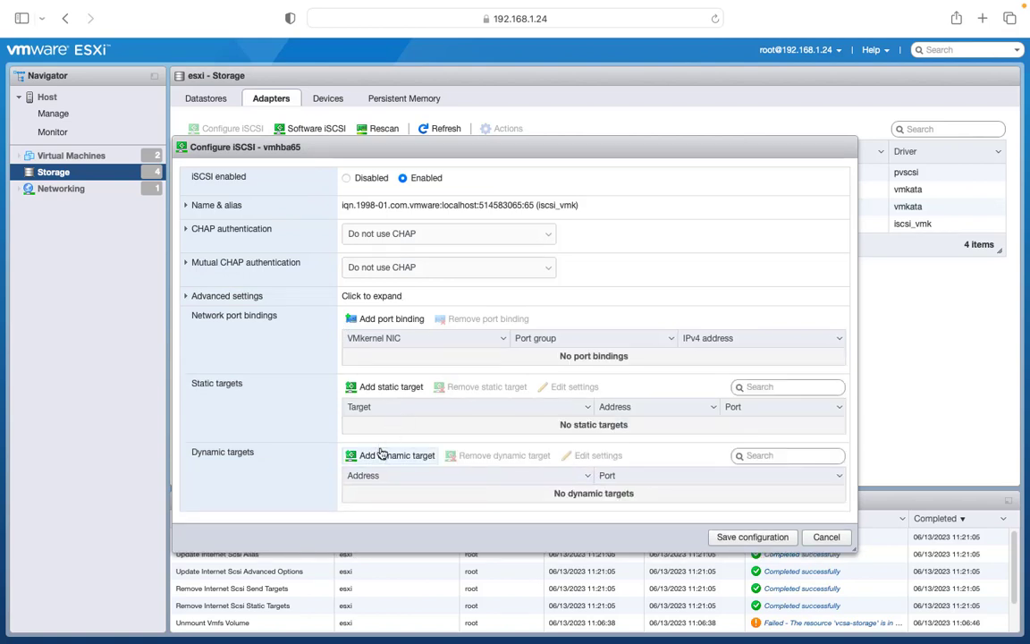
left_click(383, 459)
left_click(409, 497)
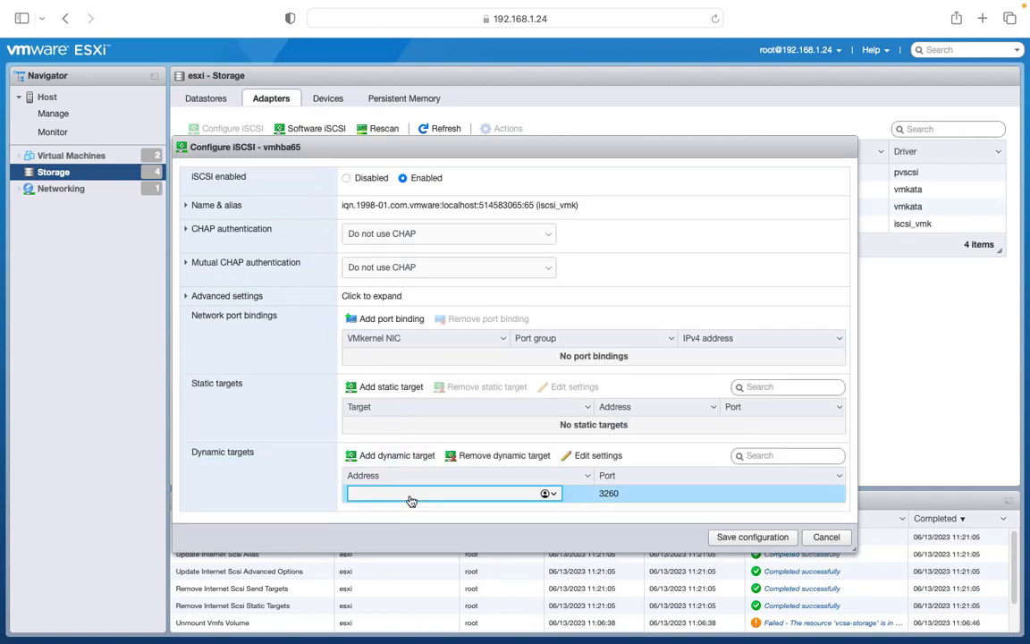
type("192.168.1.100")
left_click(758, 537)
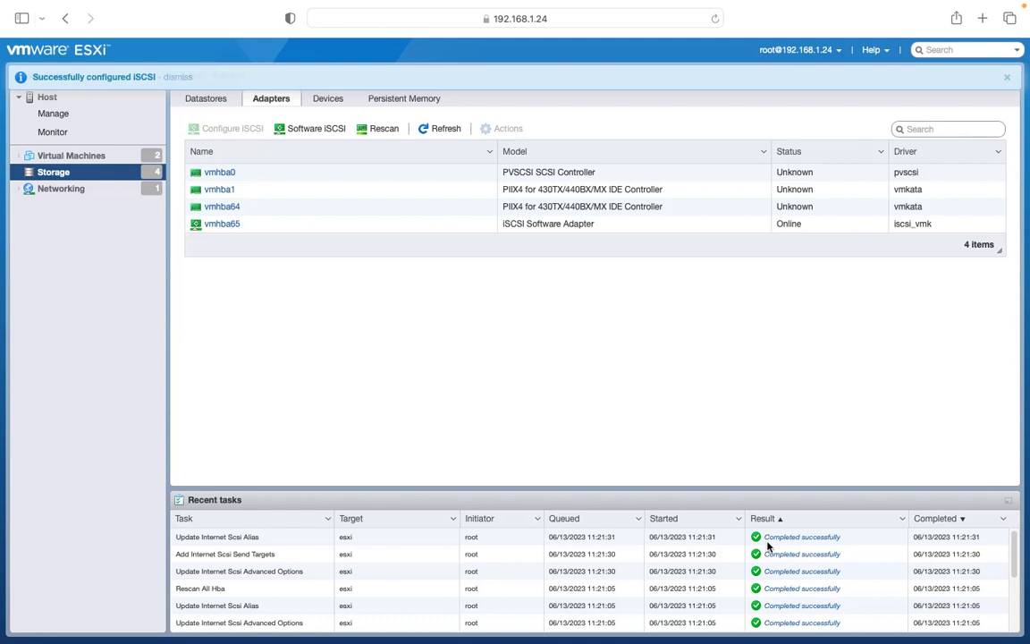
Refresh adapters and reload the page until the 19.75 GB iscsi-storage datastore appears
left_click(1009, 79)
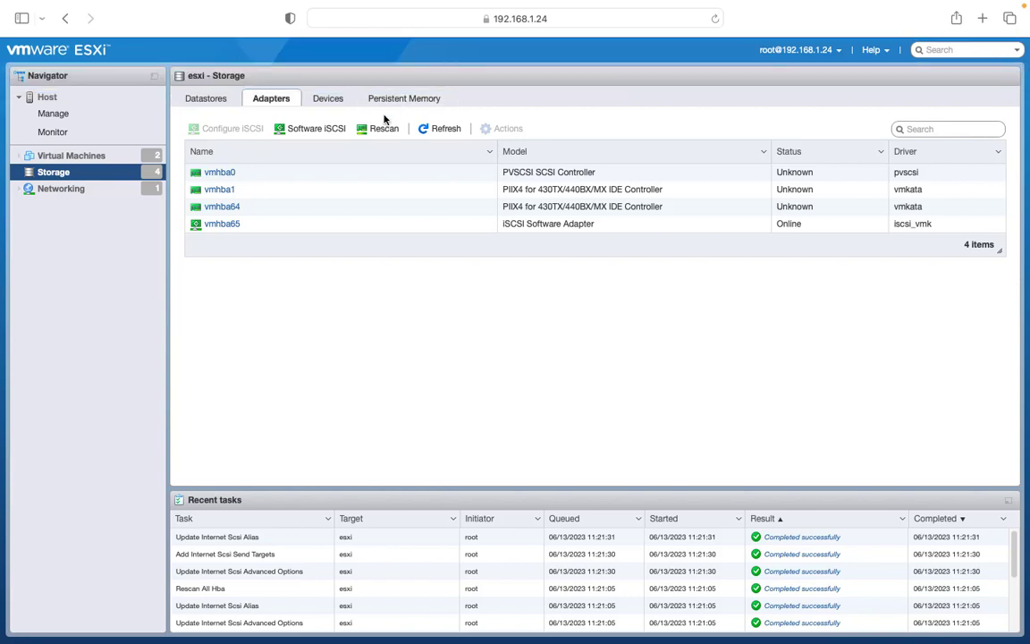
left_click(424, 129)
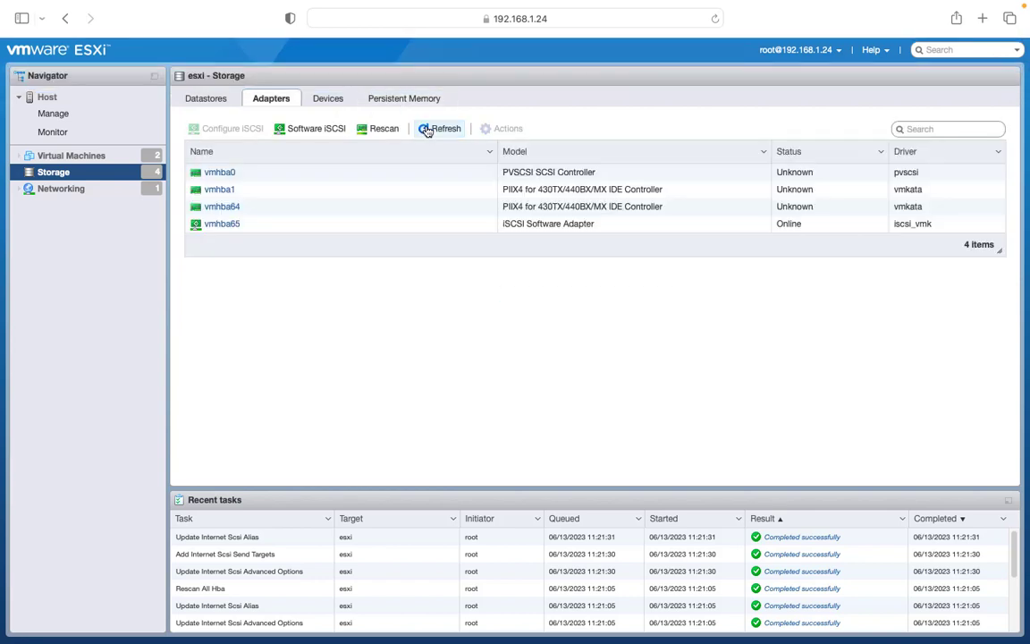
left_click(217, 98)
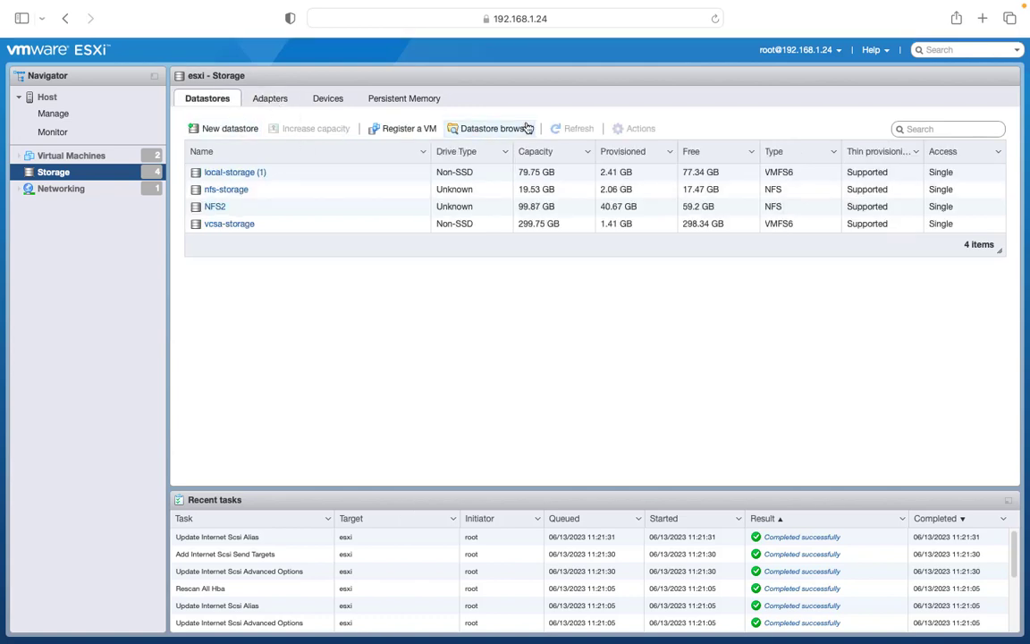
left_click(714, 18)
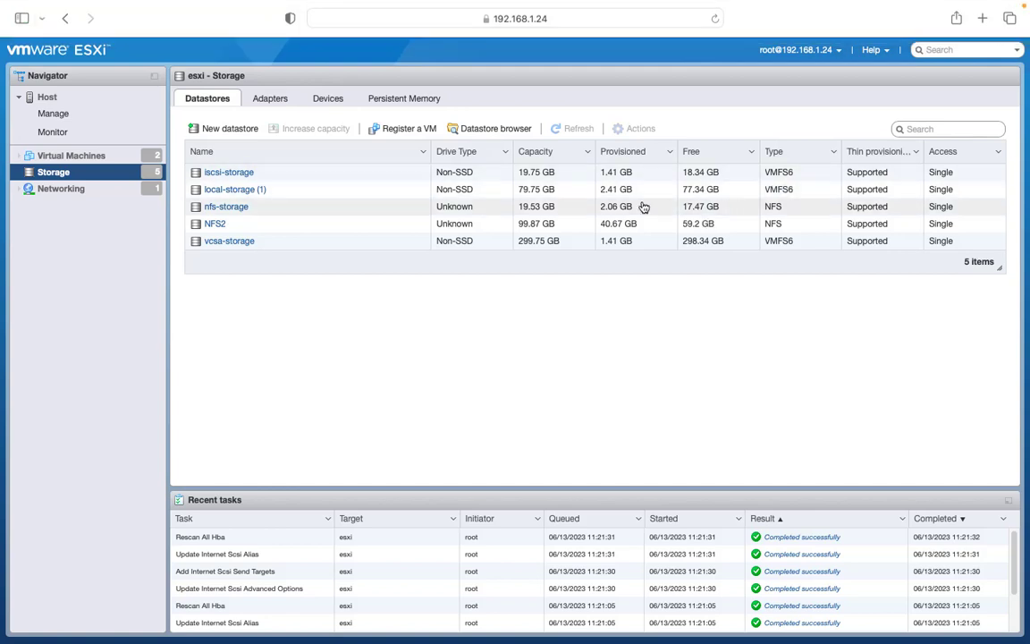
left_click(247, 173)
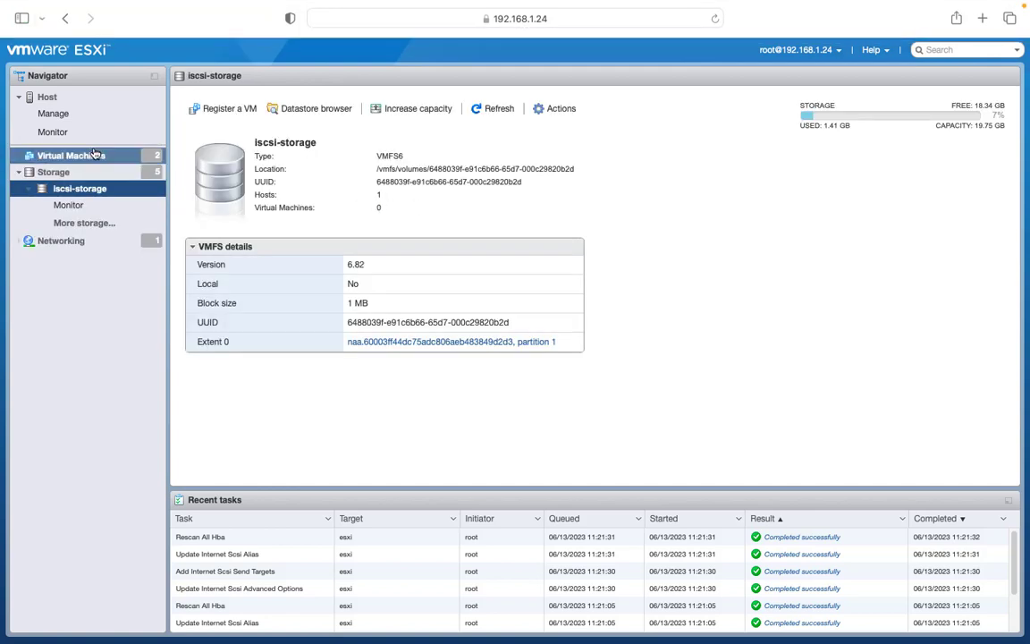
left_click(94, 155)
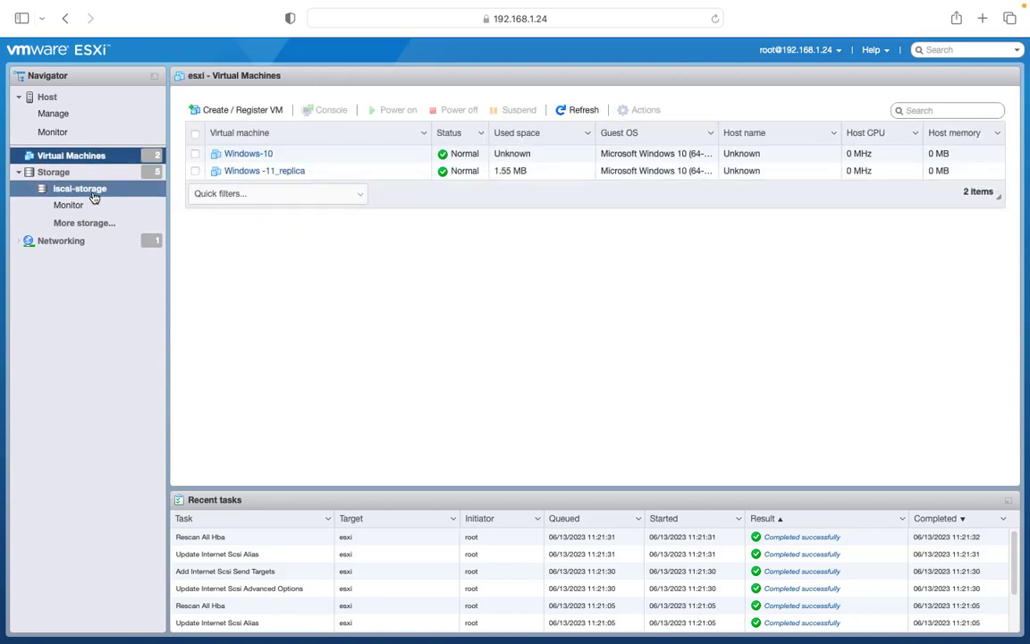
left_click(57, 174)
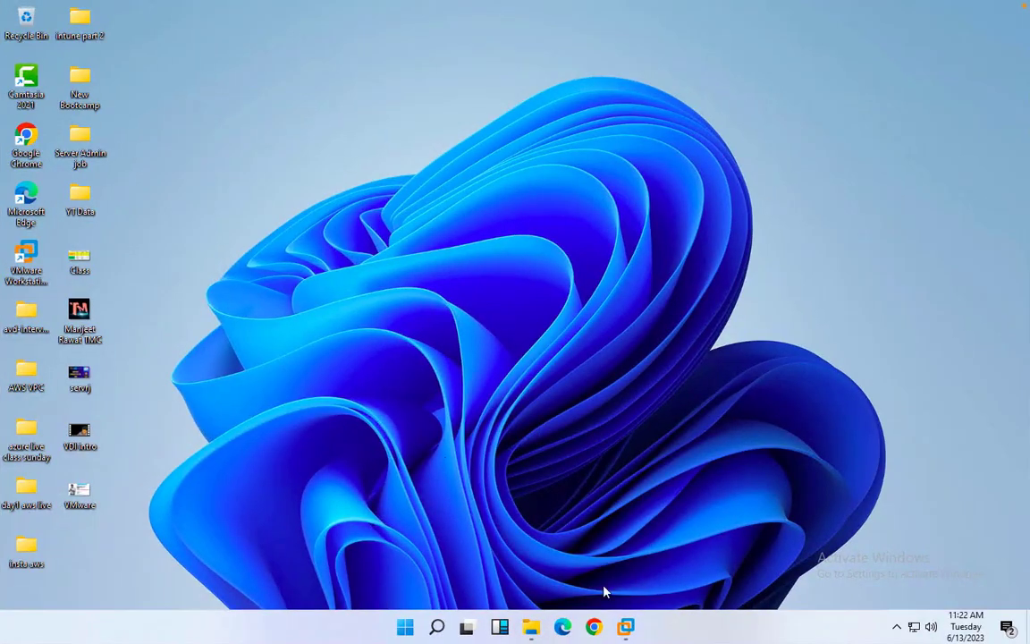
On the Domain Server 2016 VM, load 192.168.1.150 in Chrome past the certificate warning
mouse_move(626, 626)
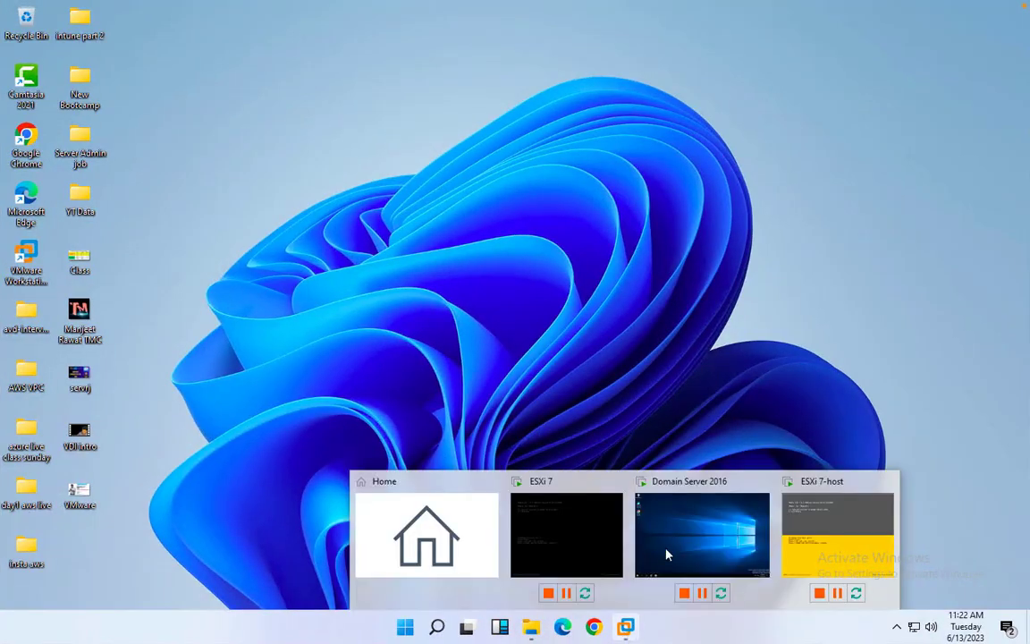
left_click(734, 516)
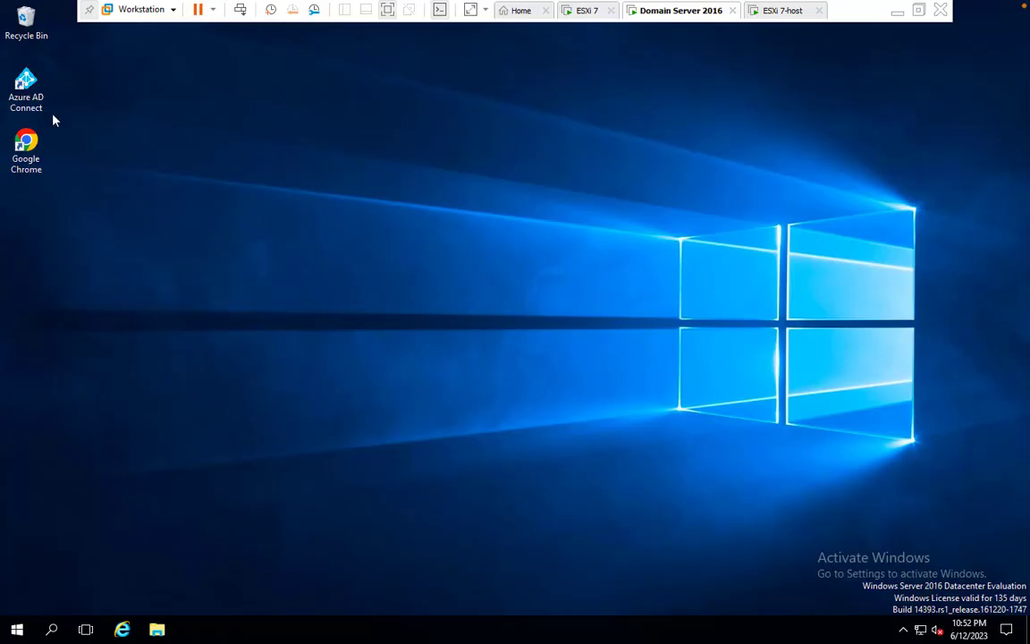
double_click(27, 141)
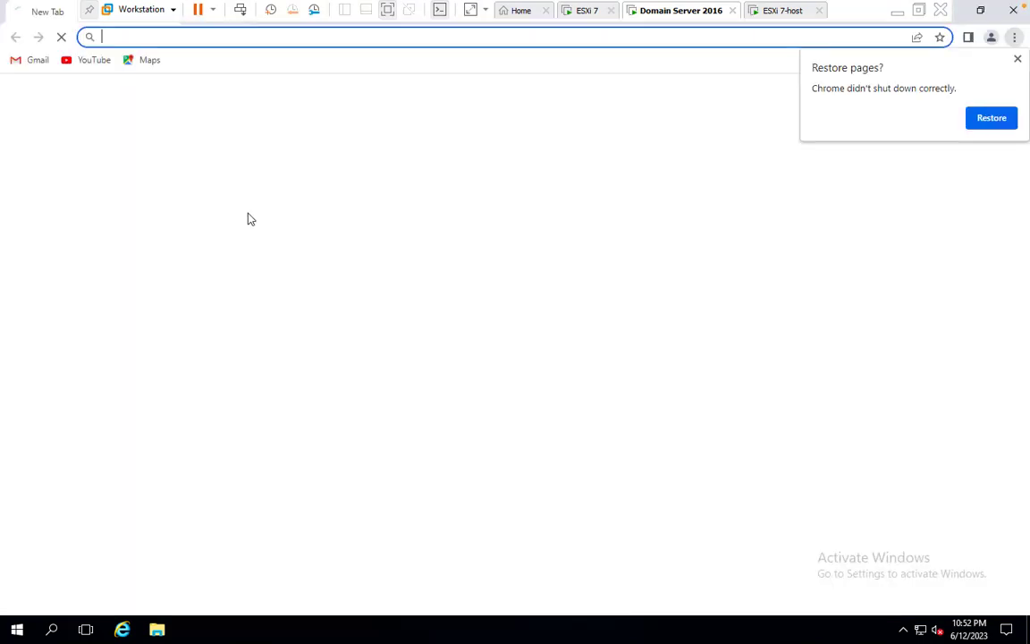
left_click(1017, 60)
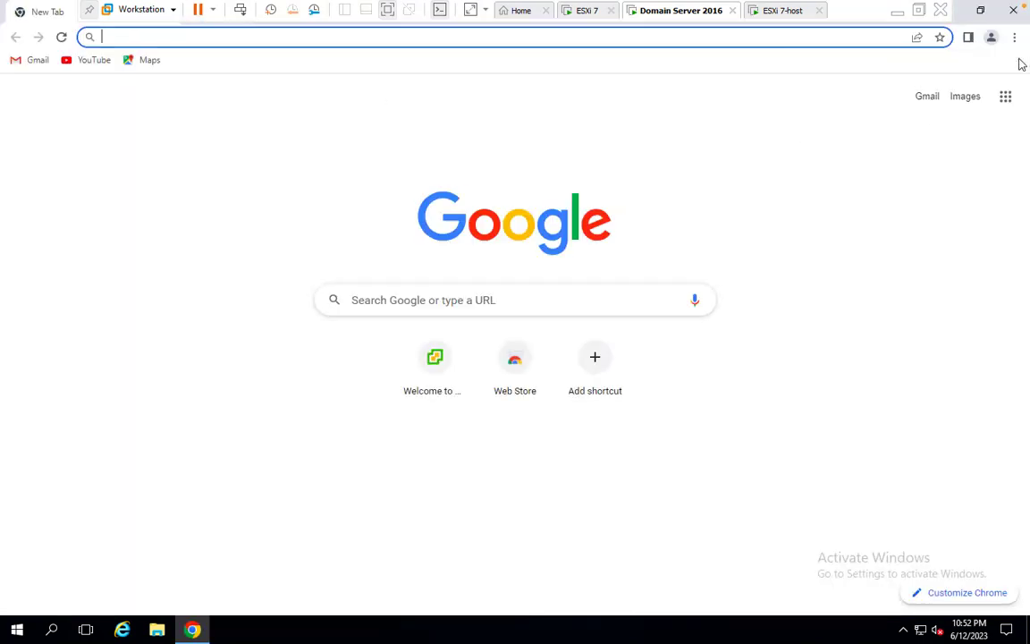
left_click(312, 36)
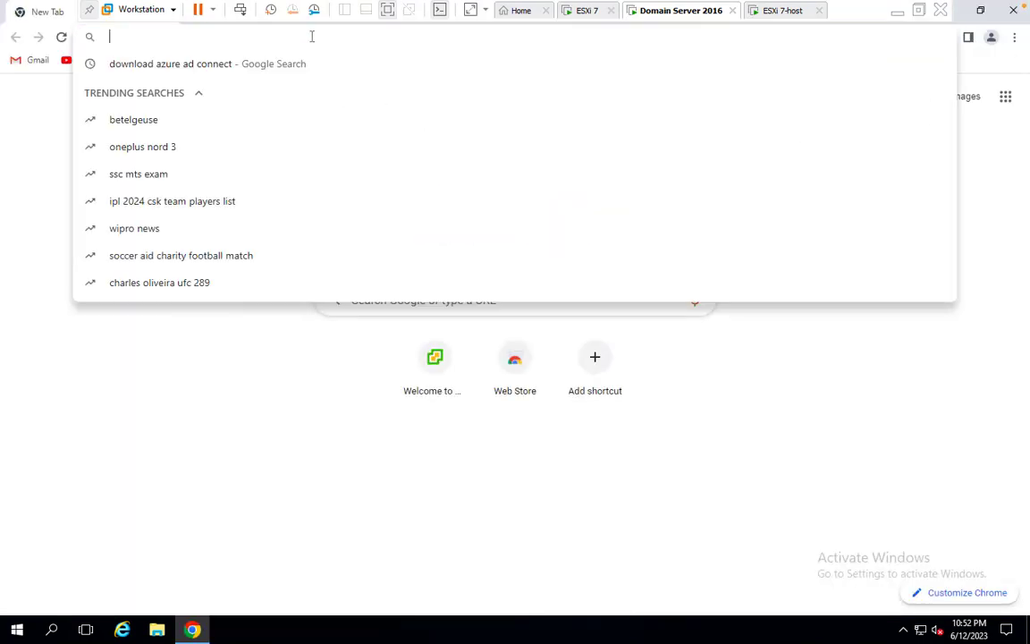
type("1")
key("Return")
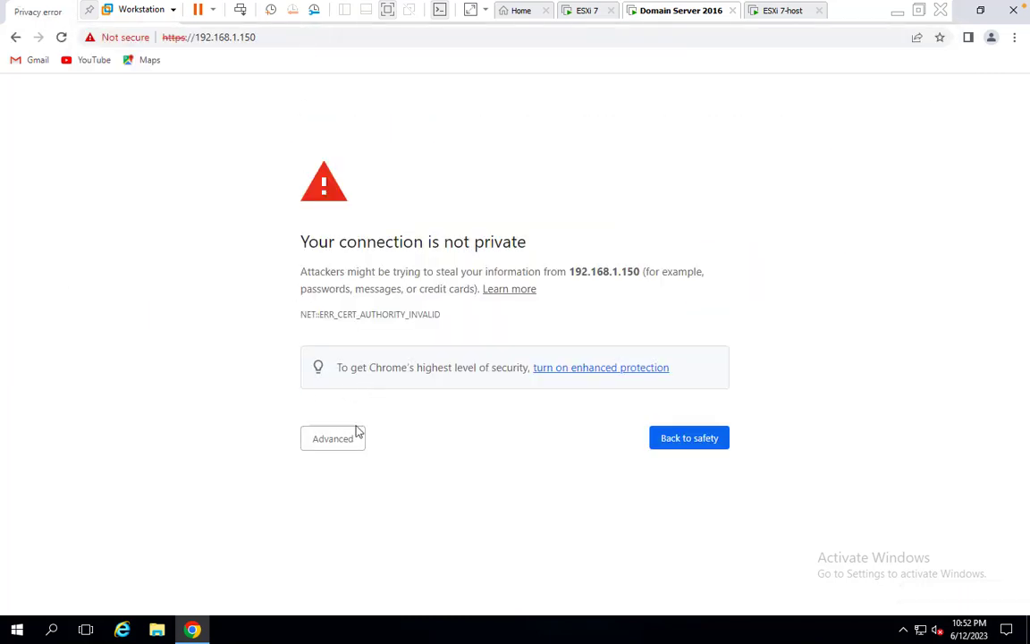
left_click(342, 443)
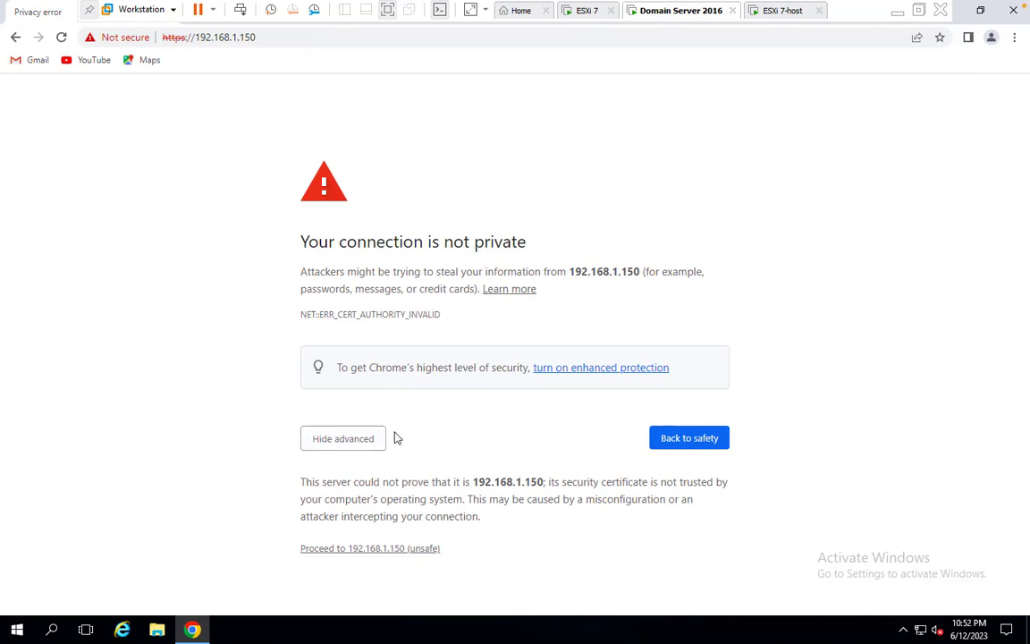
left_click(401, 549)
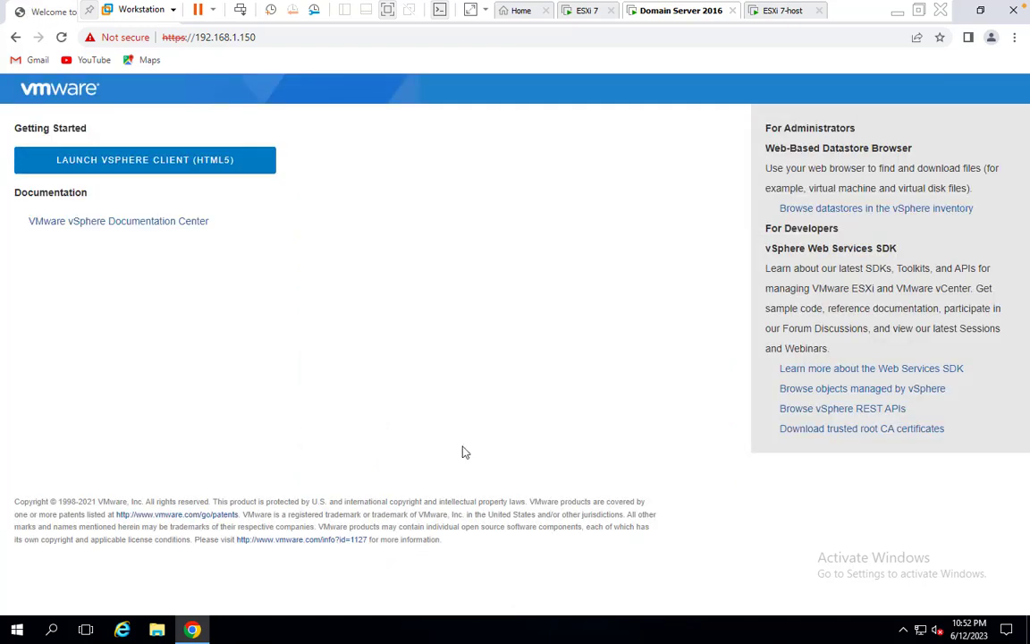
Launch the HTML5 vSphere Client and proceed past the vcsa.cloud.com certificate warning
left_click(188, 160)
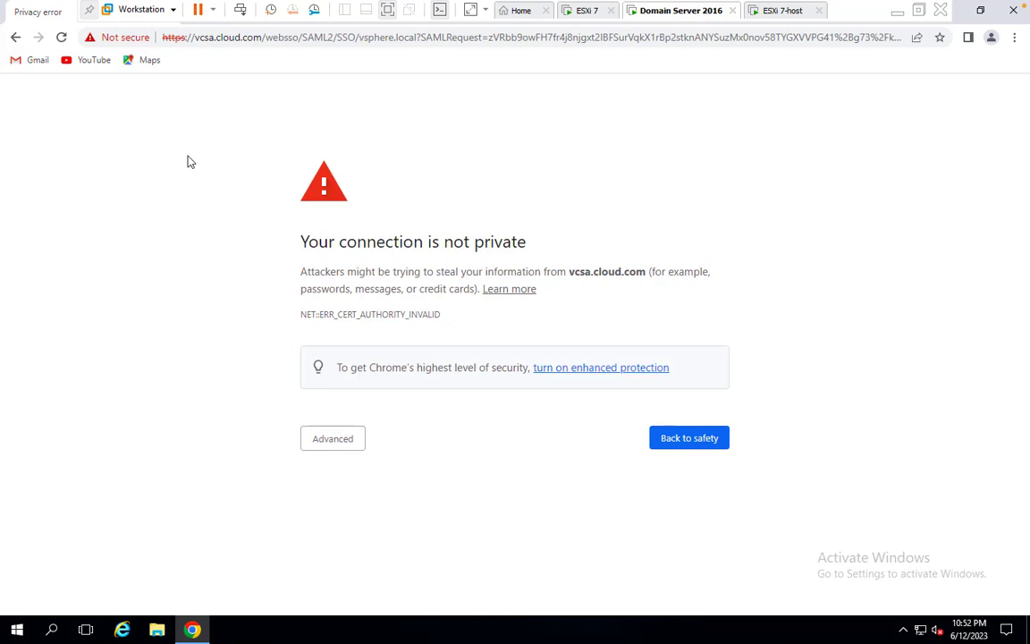
left_click(345, 436)
left_click(364, 549)
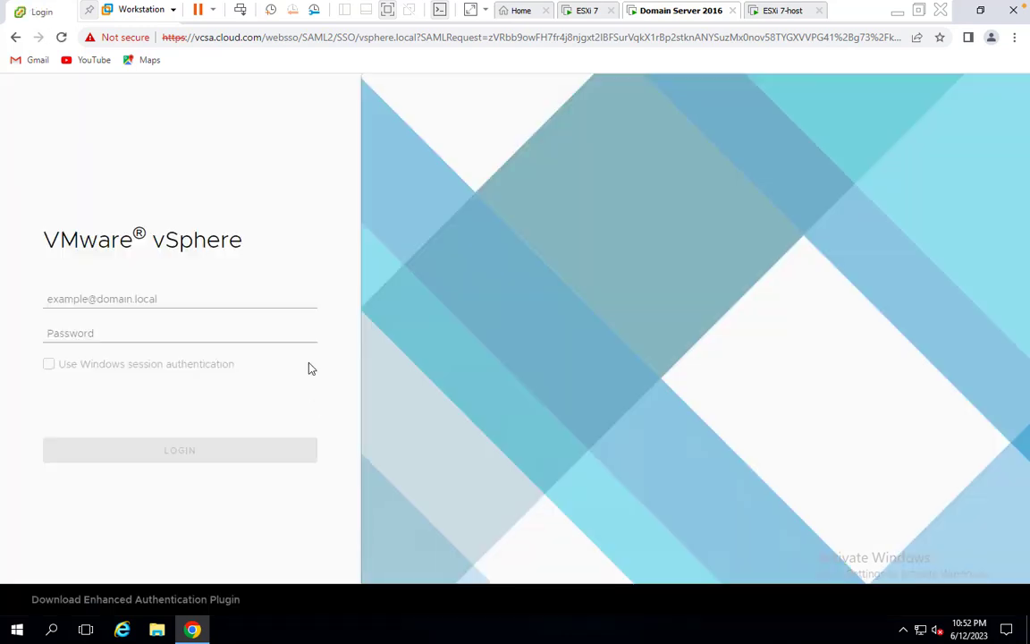
Log in to vSphere with the saved administrator username and the account password
left_click(190, 296)
left_click(177, 330)
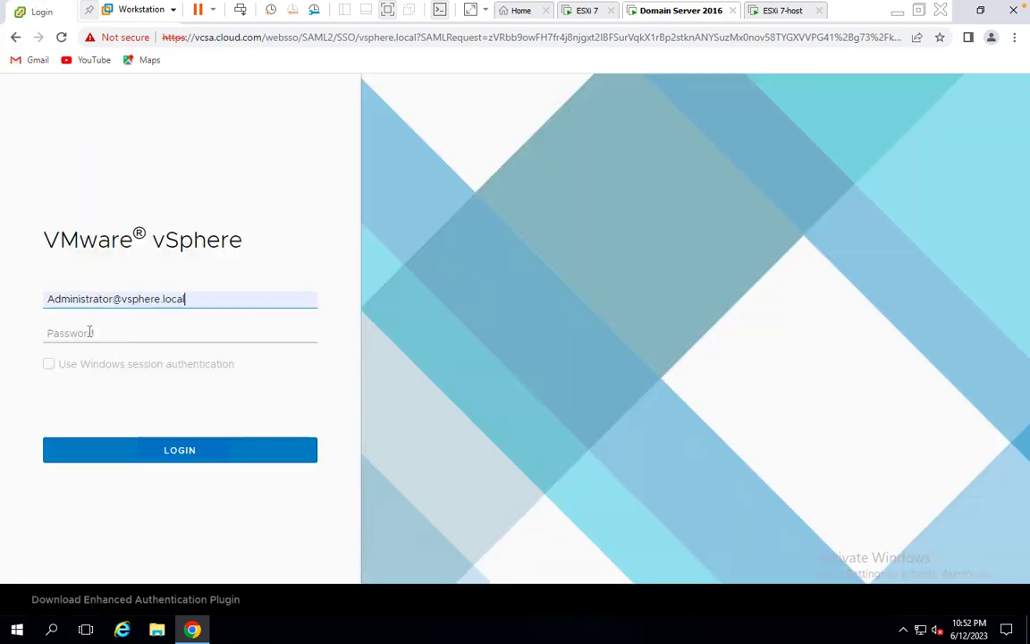
left_click(89, 333)
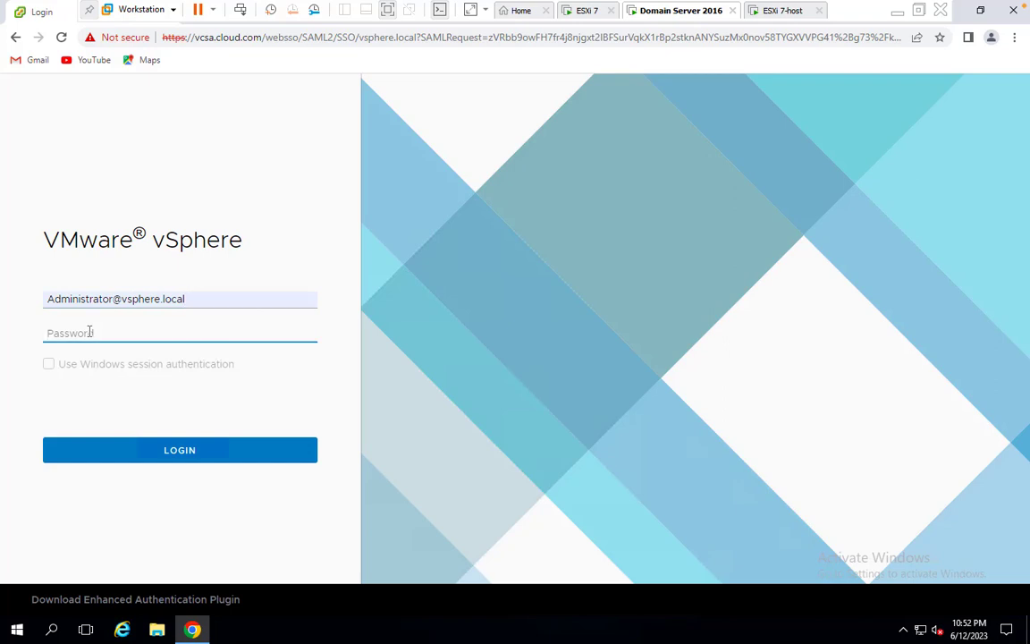
key("Return")
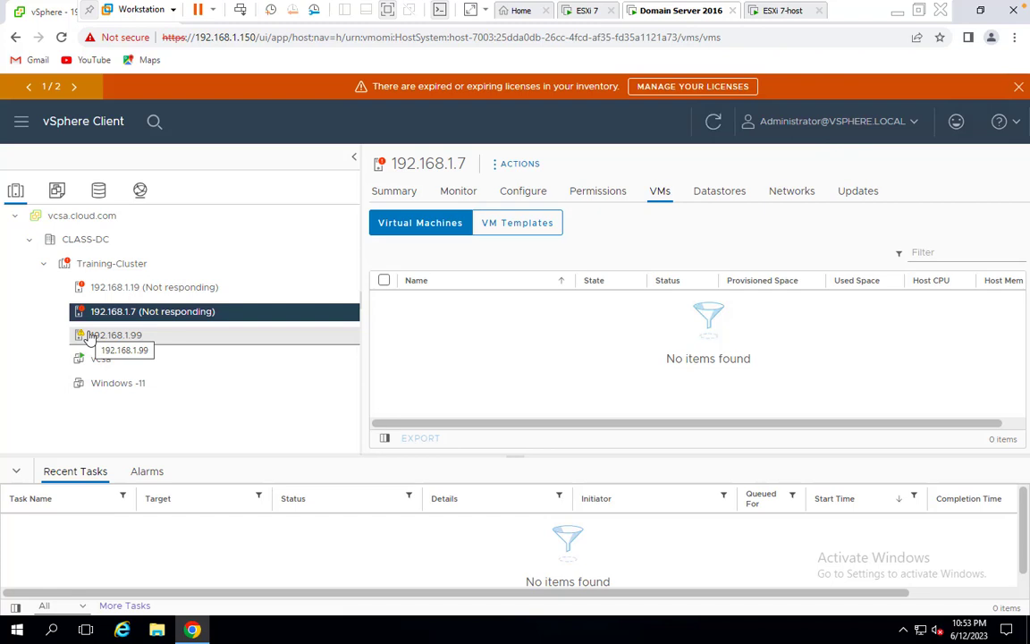
Remove hosts 192.168.1.7 and 192.168.1.19 from inventory, then dismiss the expired-licenses banner
right_click(156, 315)
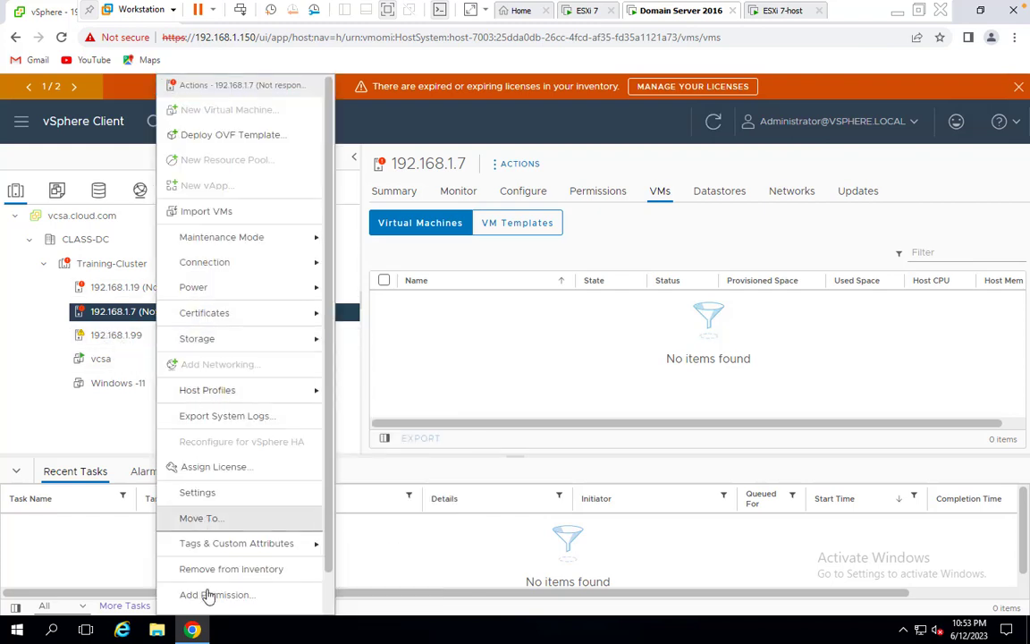
left_click(223, 568)
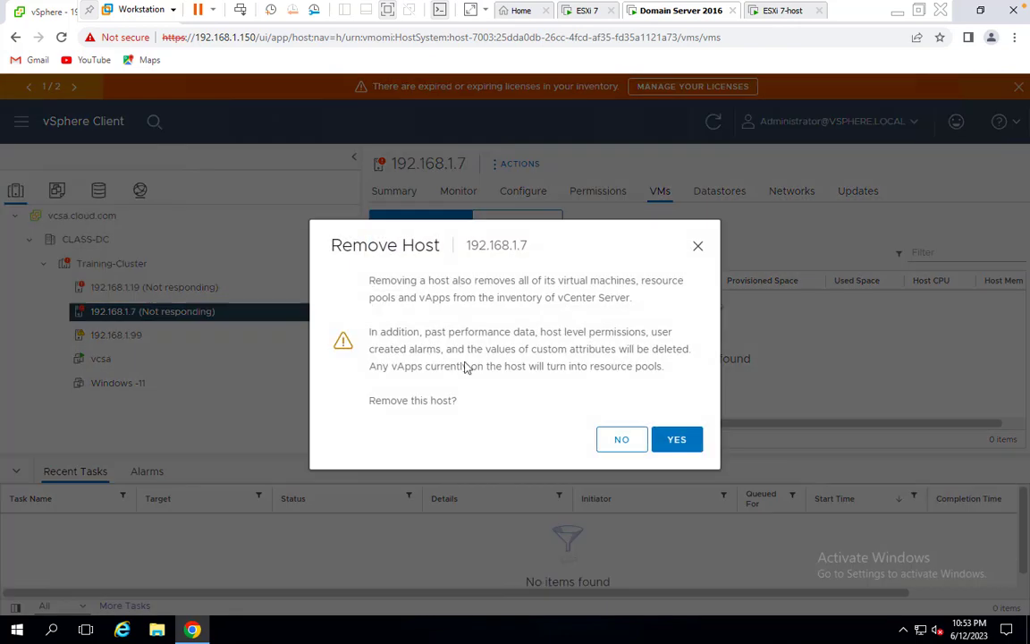
left_click(677, 439)
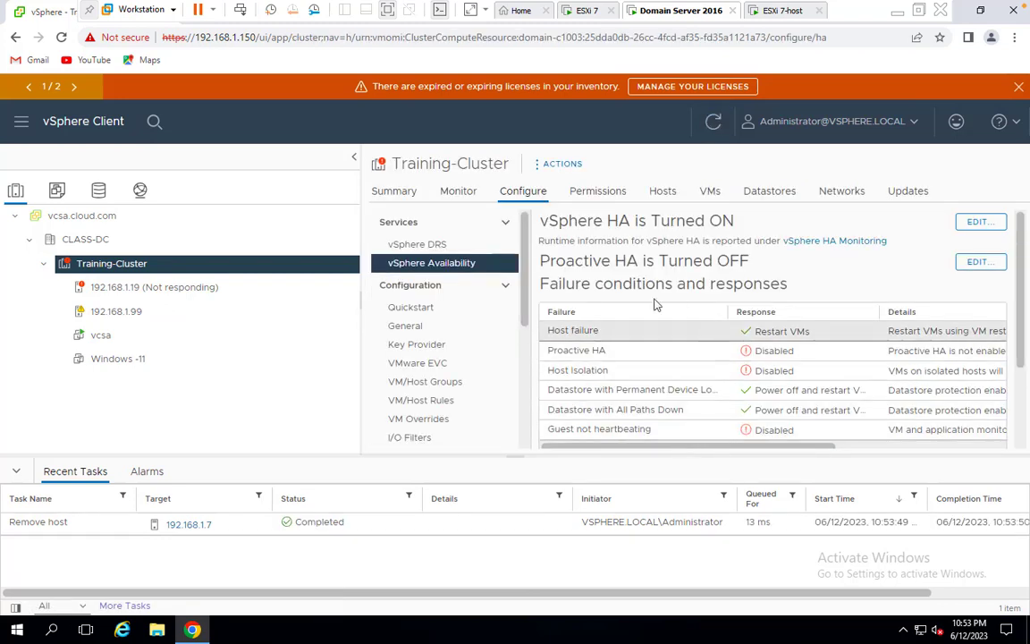
right_click(143, 293)
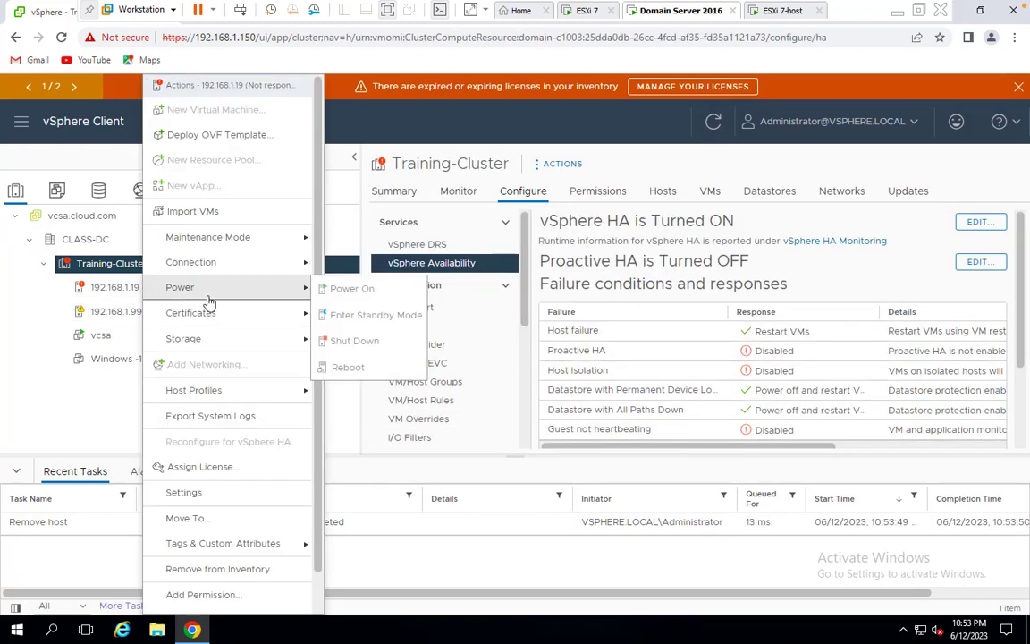
left_click(219, 569)
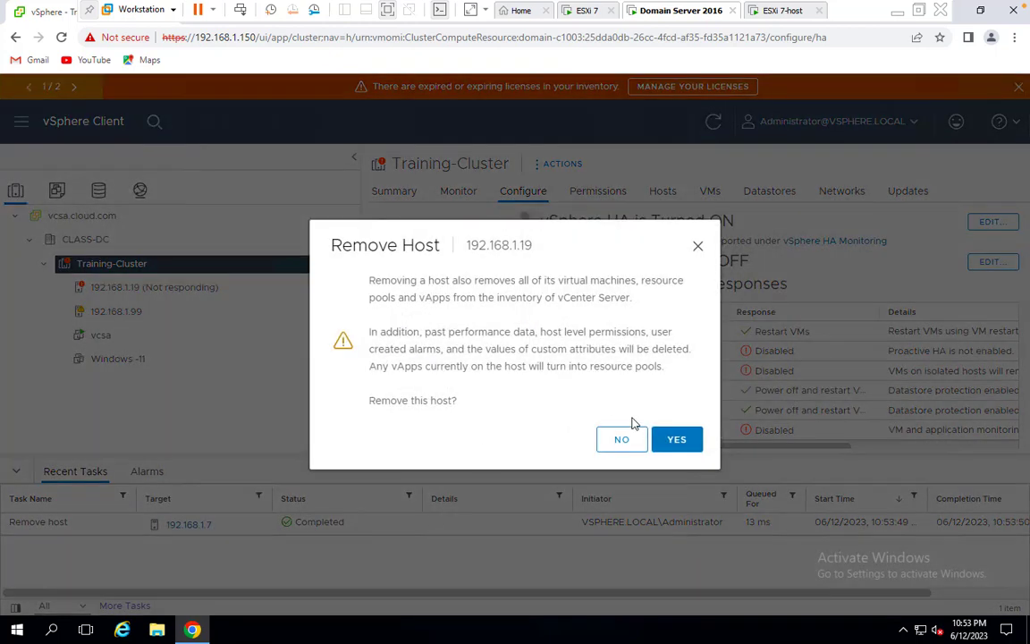
left_click(676, 439)
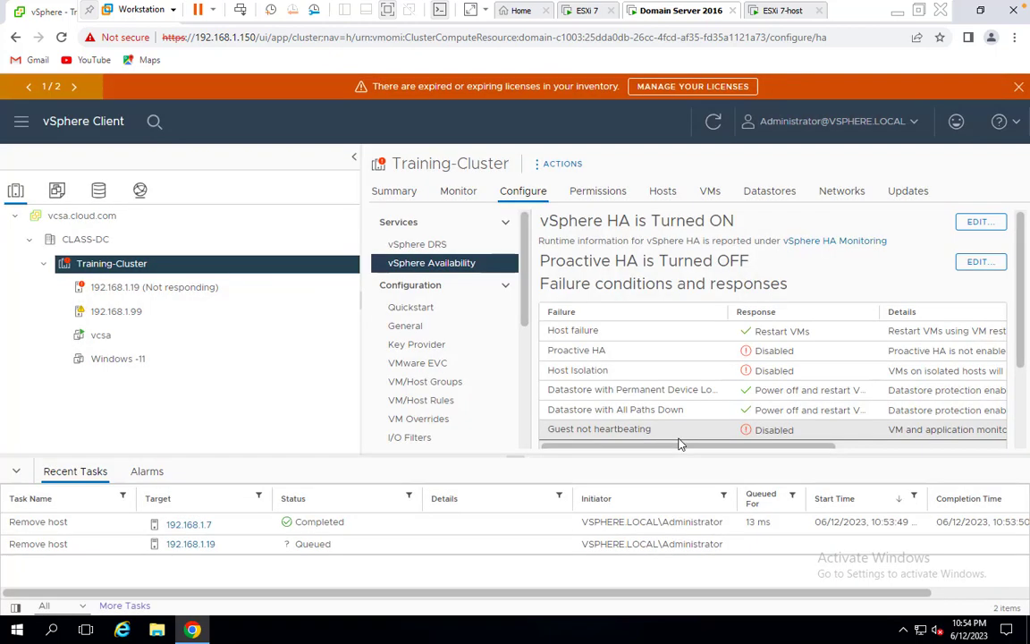
left_click(1018, 87)
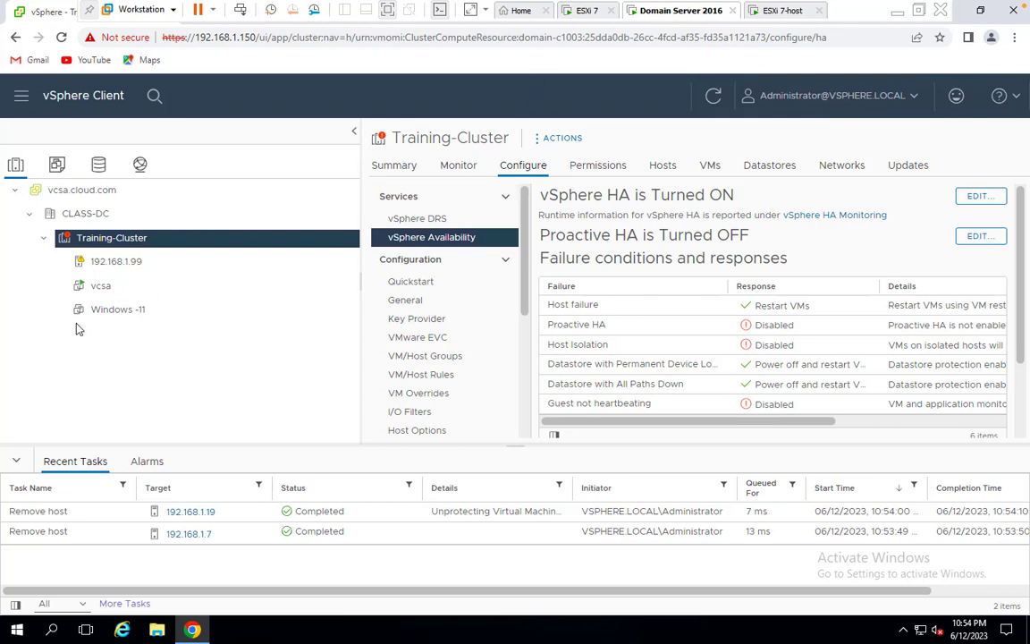
Attempt removing host 192.168.1.99 from inventory and acknowledge the maintenance-mode error
left_click(125, 266)
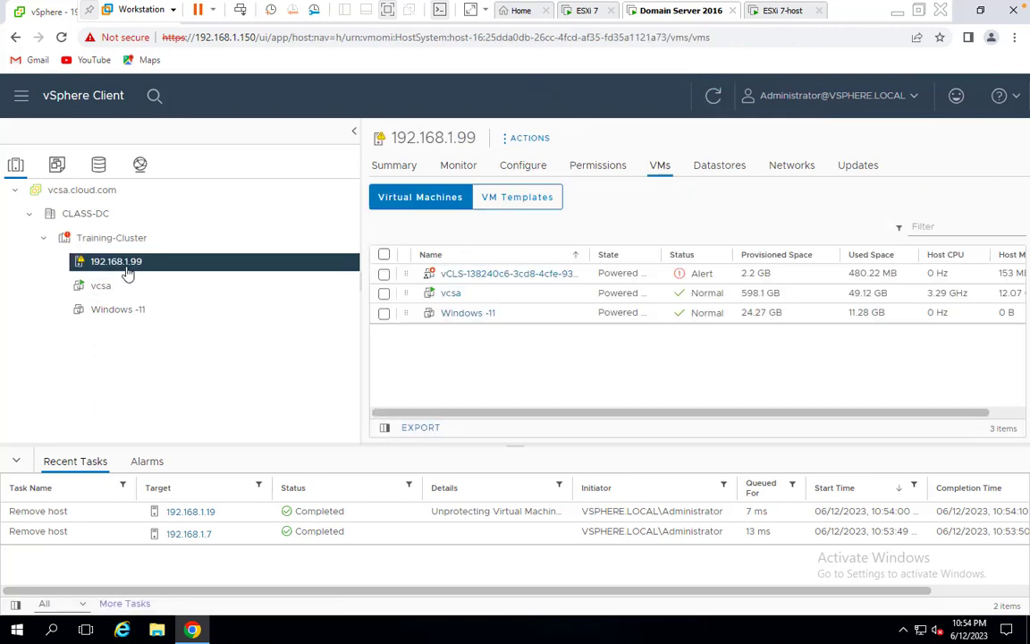
right_click(125, 271)
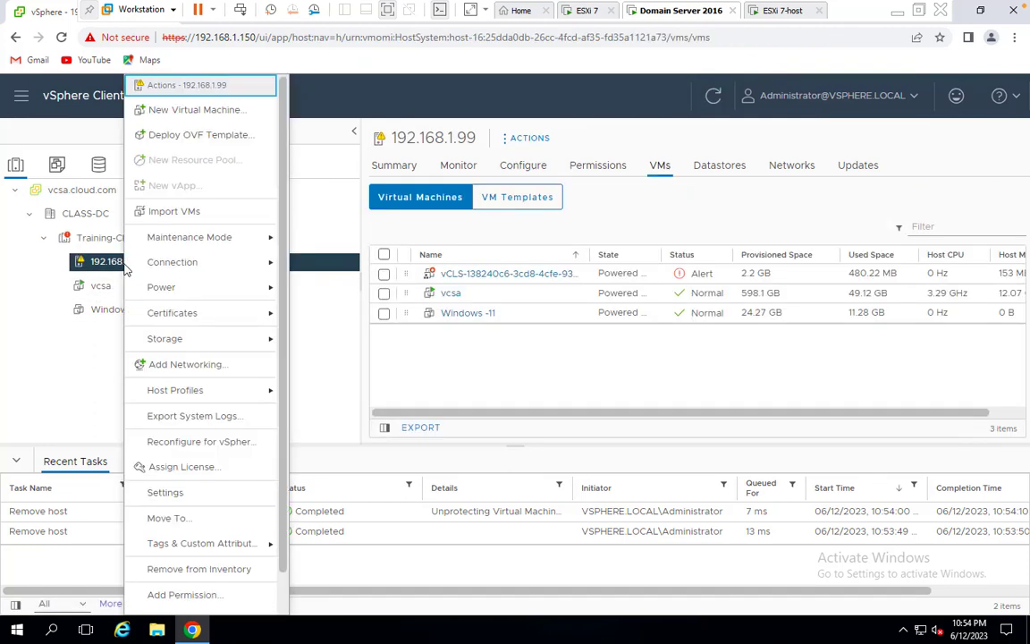
left_click(203, 569)
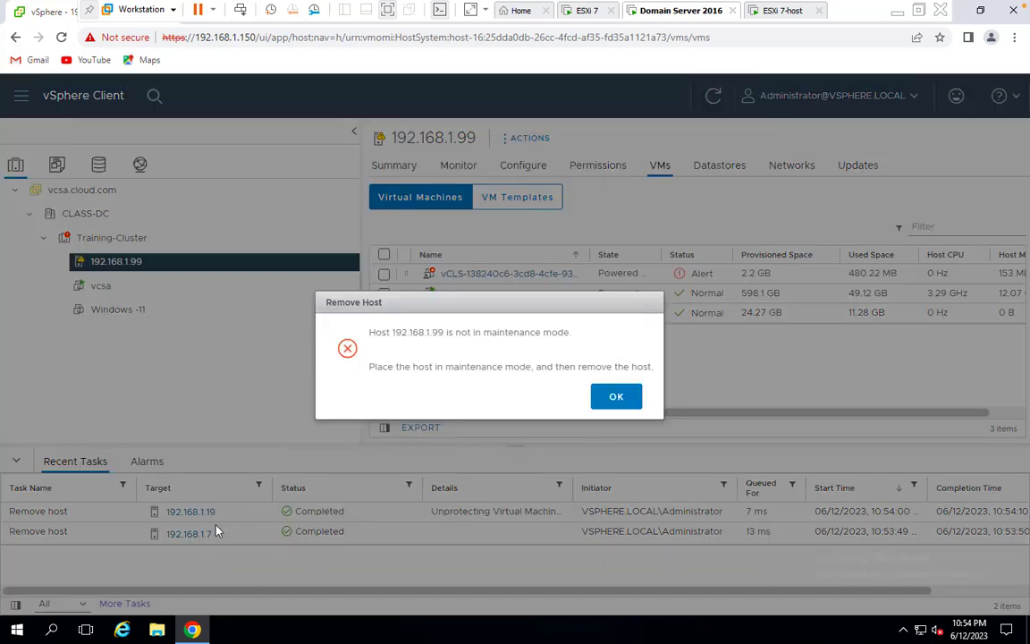
left_click(616, 397)
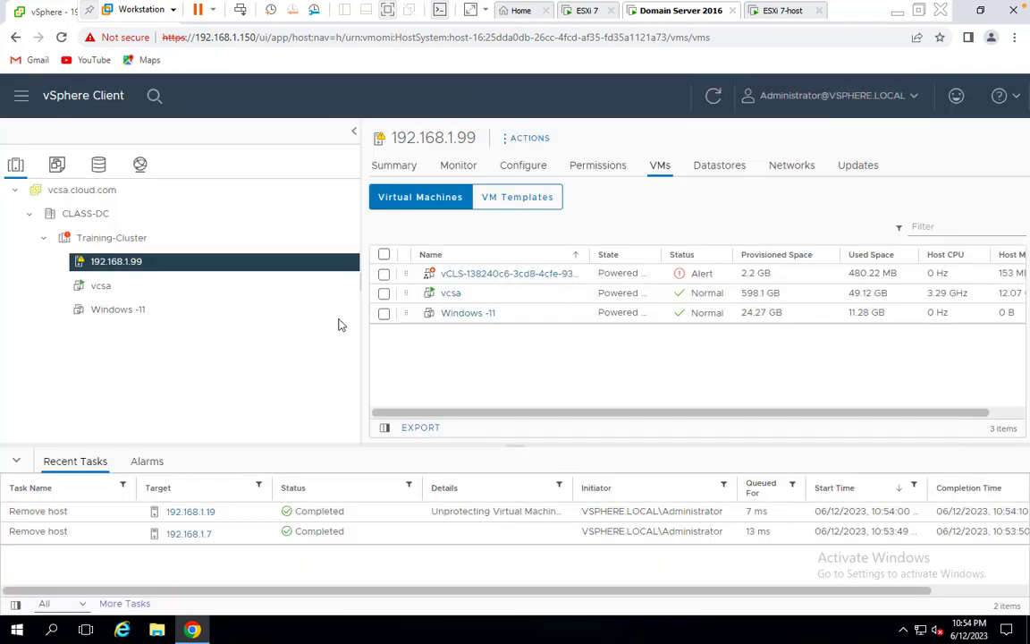
Put host 192.168.1.99 into maintenance mode, accepting the powered-on VMs warning
right_click(108, 260)
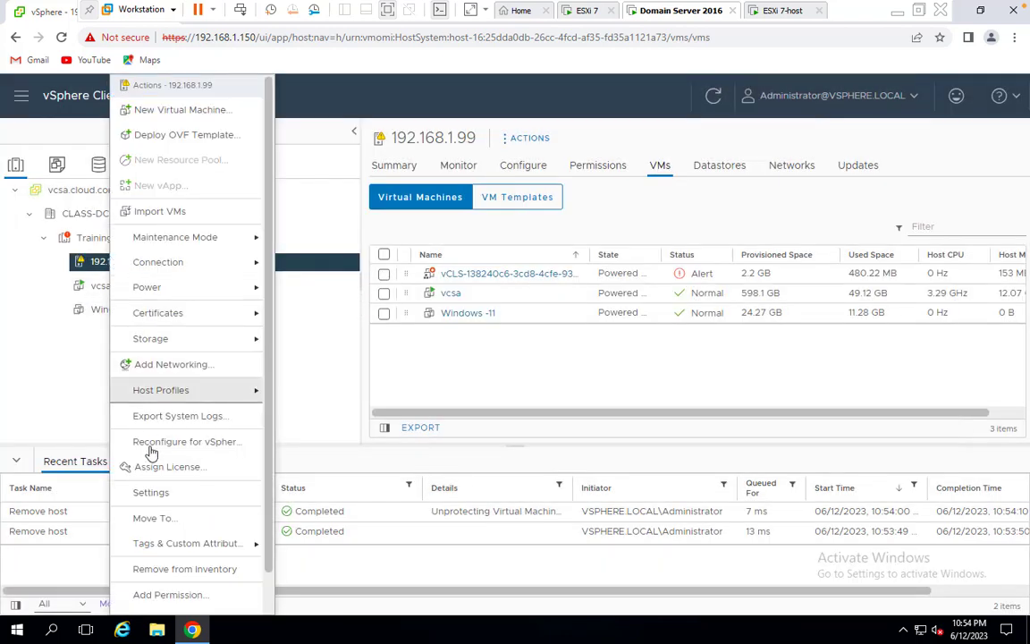
mouse_move(183, 237)
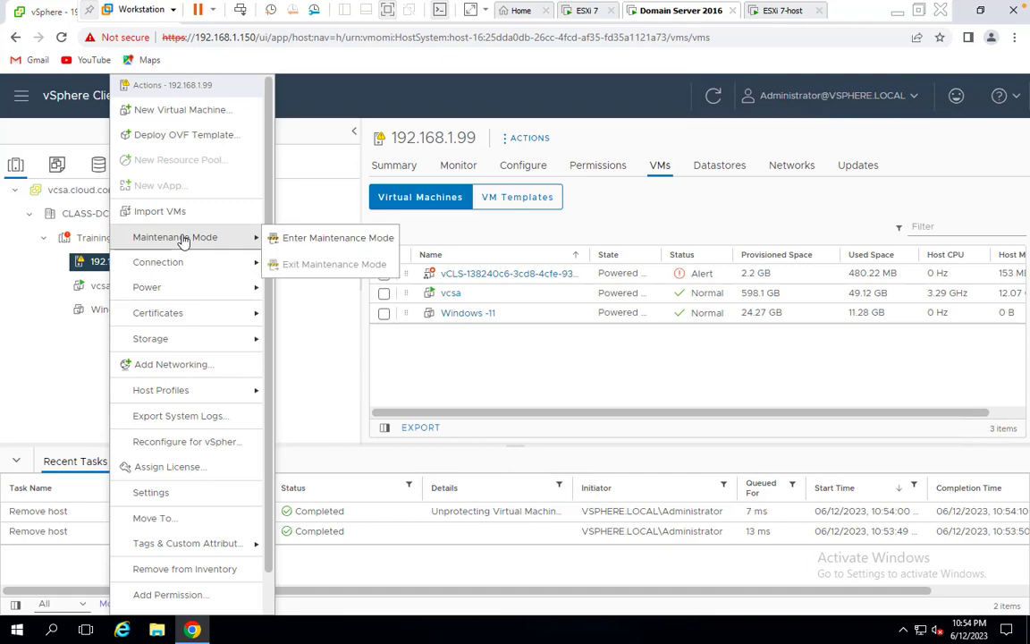
left_click(340, 236)
left_click(676, 442)
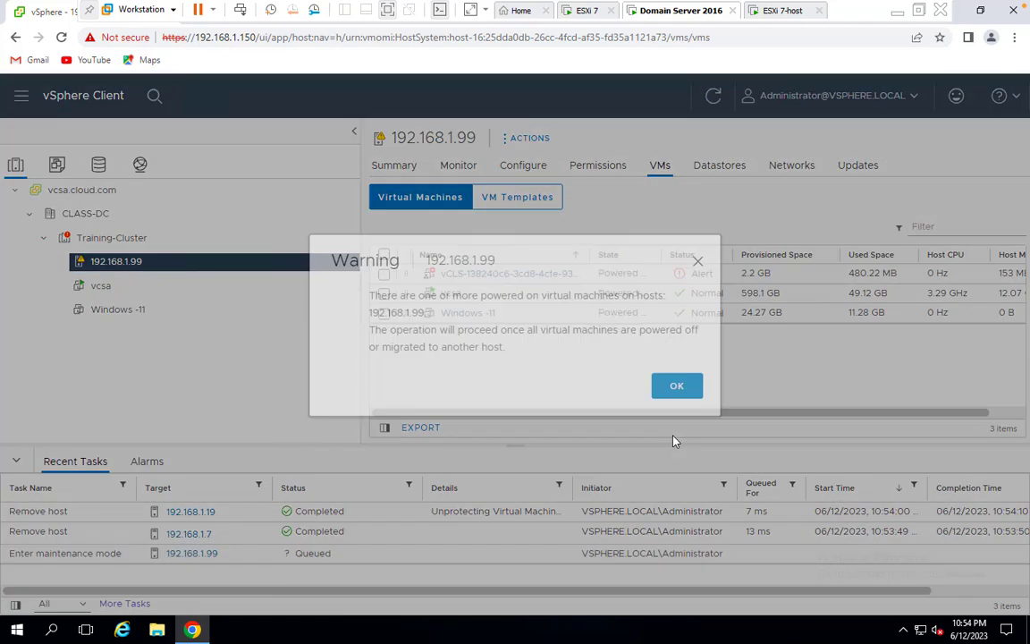
left_click(694, 410)
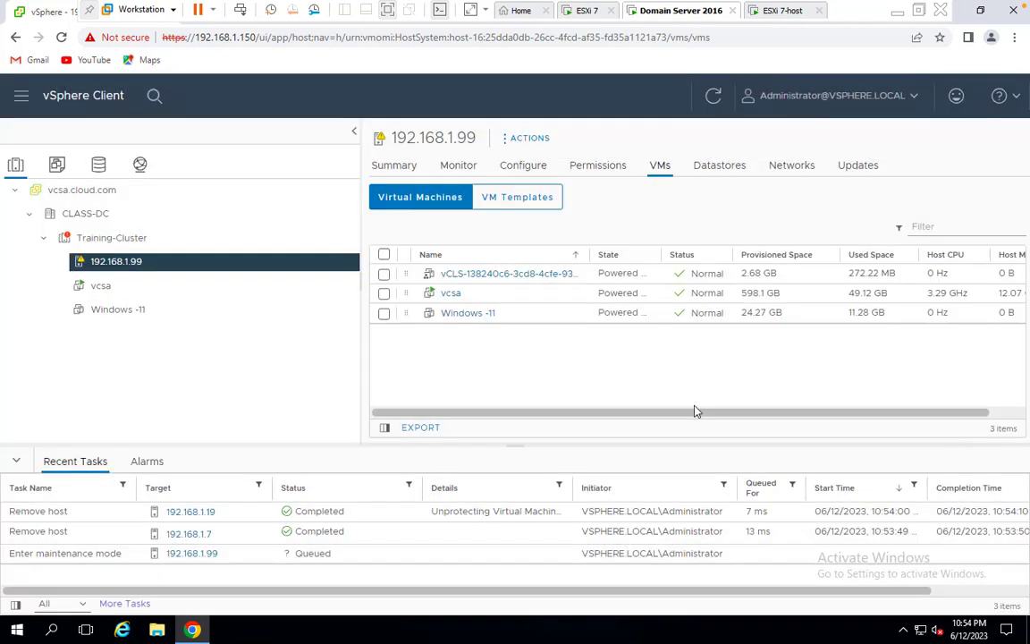
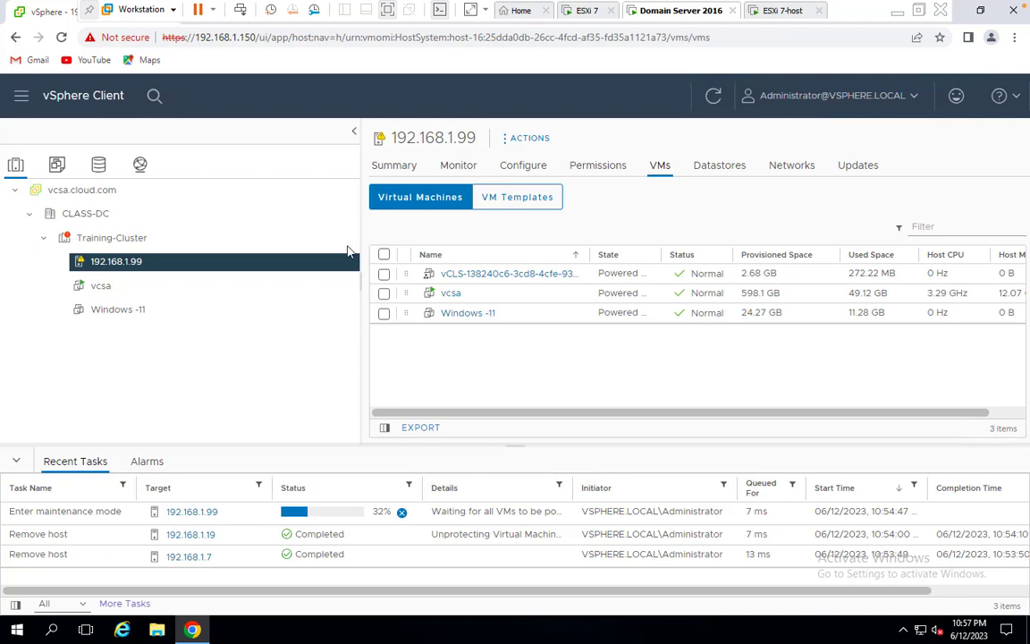
Try deleting Training-Cluster and dismiss the operation-failed notification
left_click(106, 237)
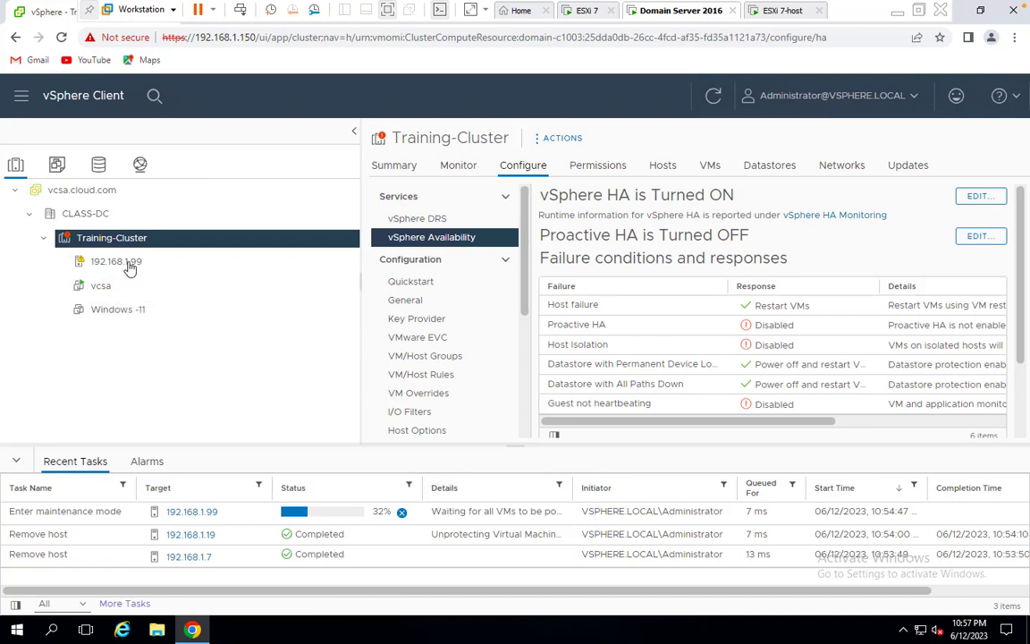
left_click(130, 264)
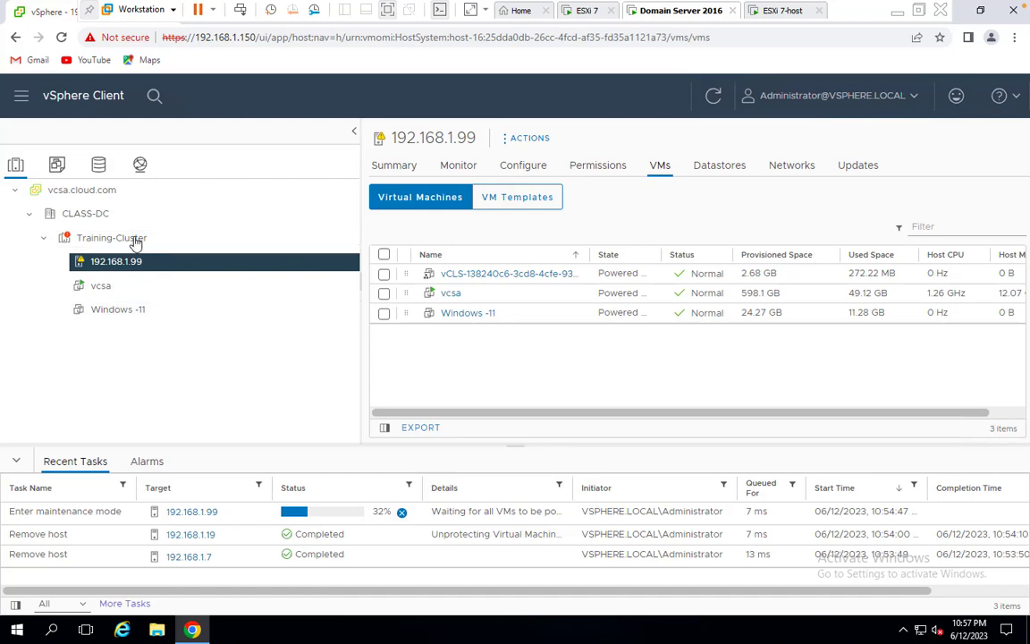
right_click(128, 236)
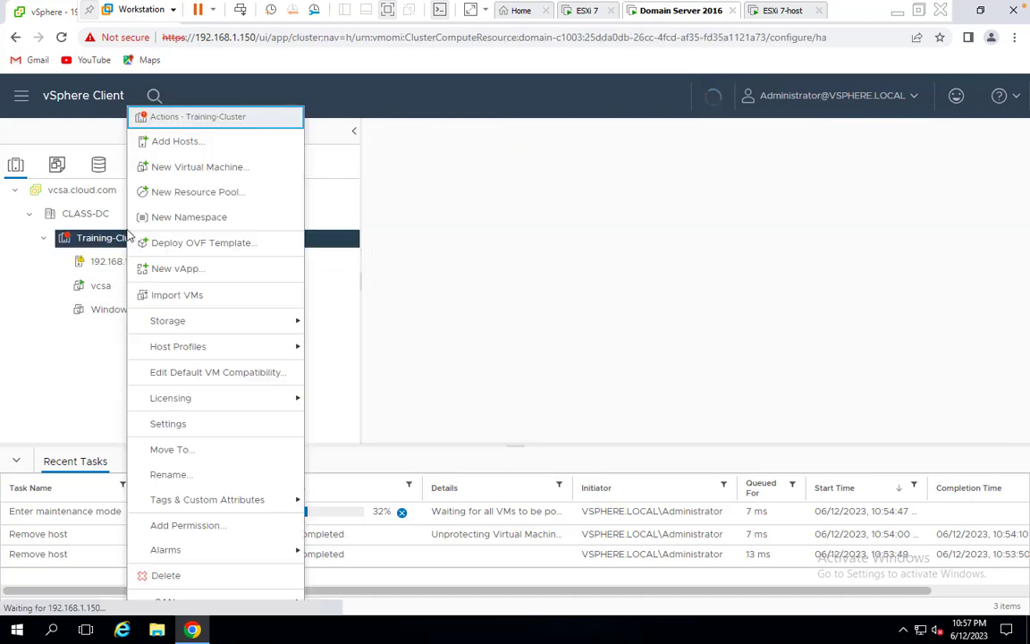
left_click(167, 572)
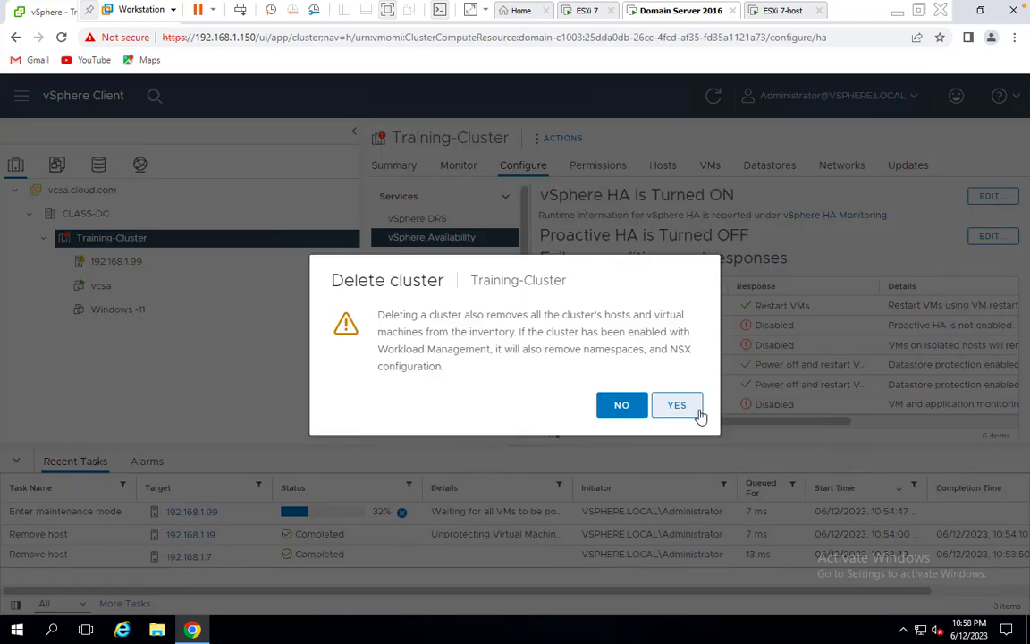
left_click(698, 409)
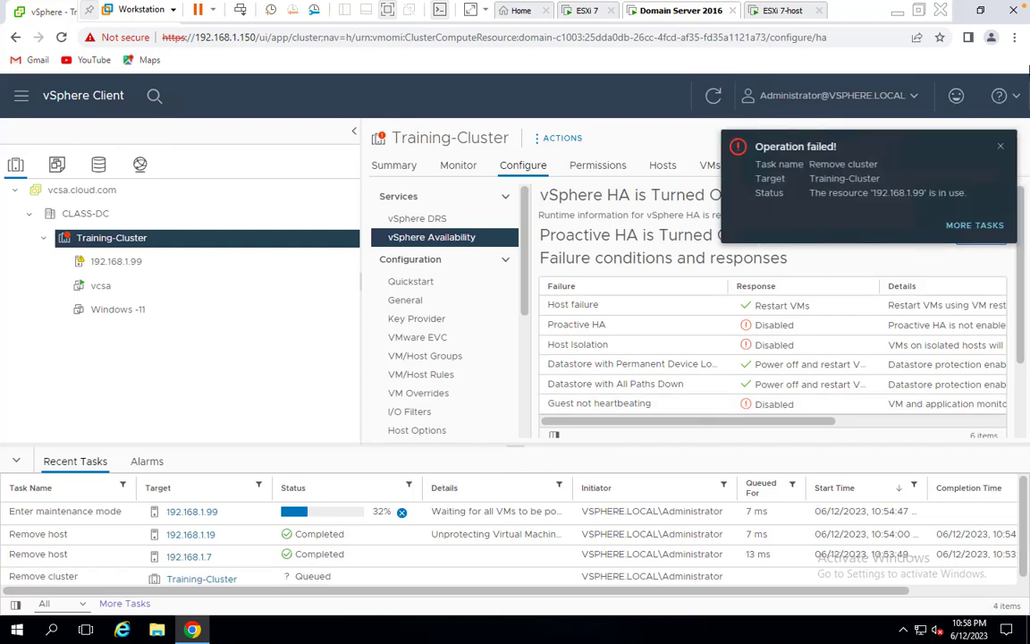
left_click(998, 149)
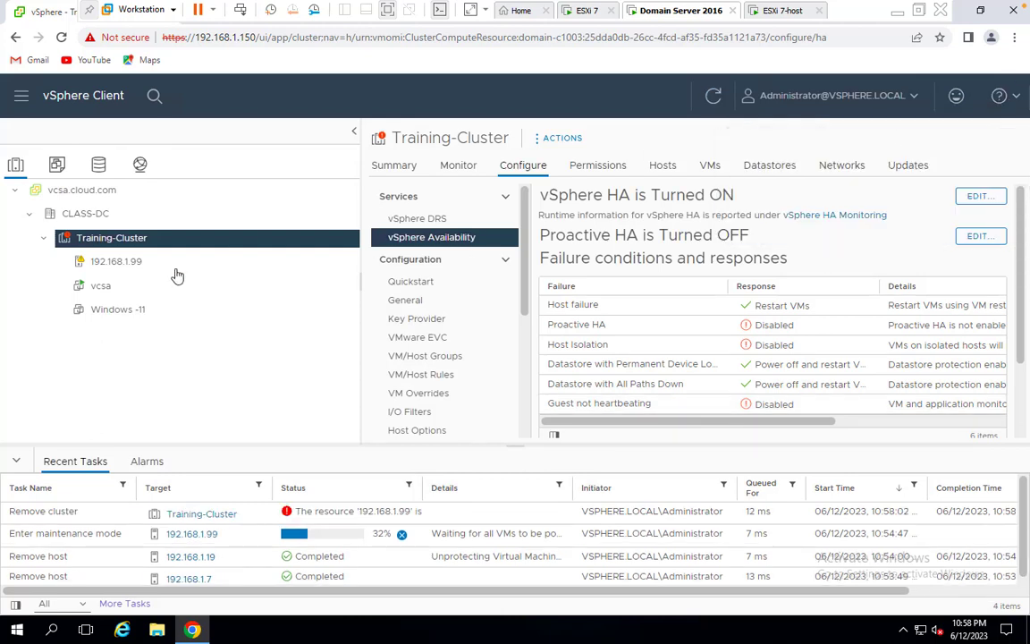
Try removing host 192.168.1.99 from inventory and acknowledge the not-in-maintenance-mode error
left_click(107, 264)
right_click(106, 268)
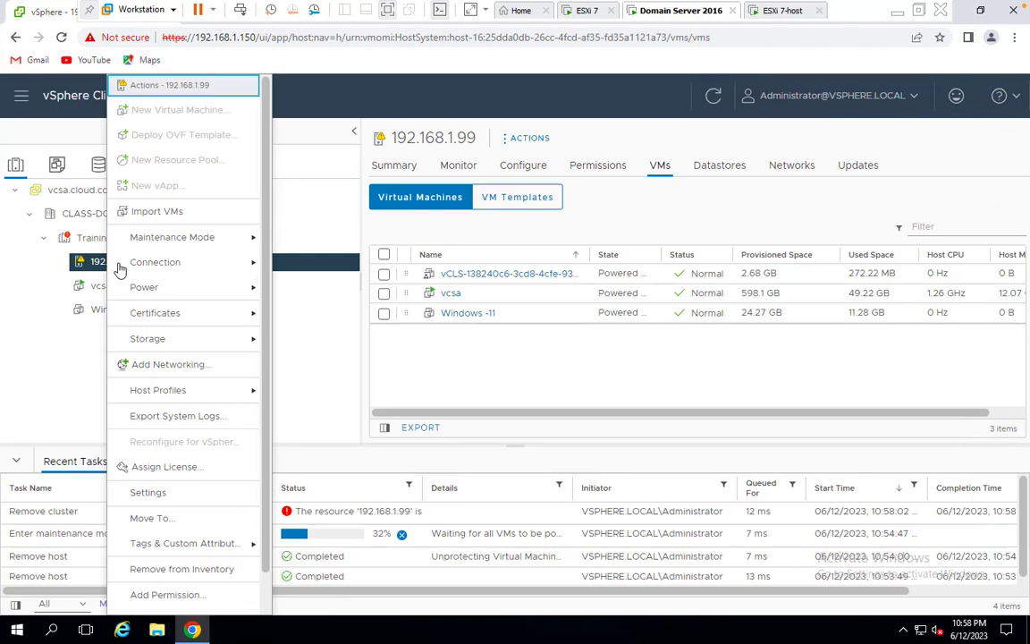
left_click(197, 566)
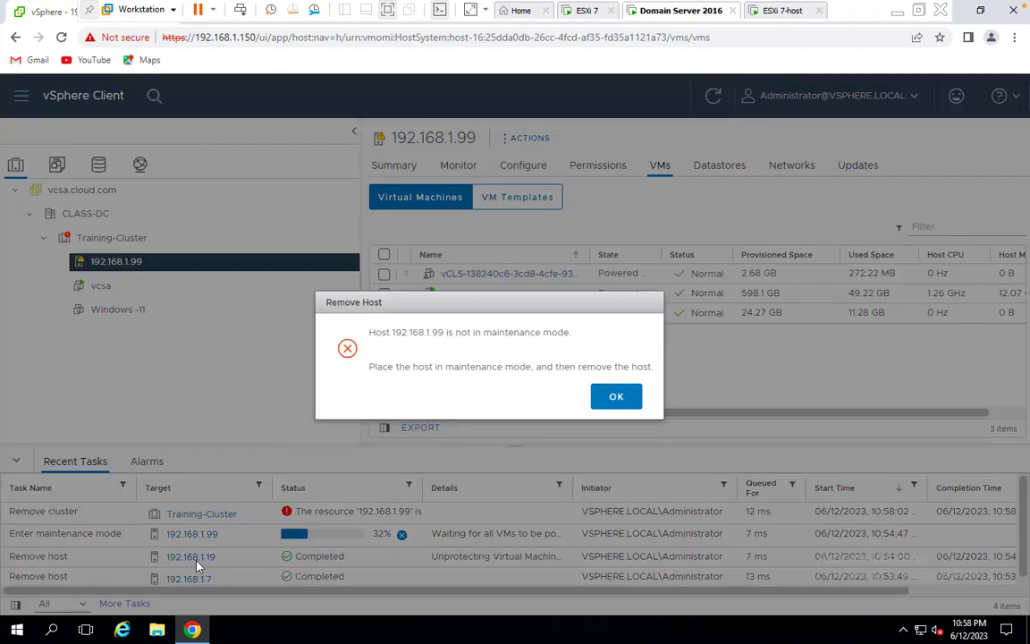
left_click(636, 396)
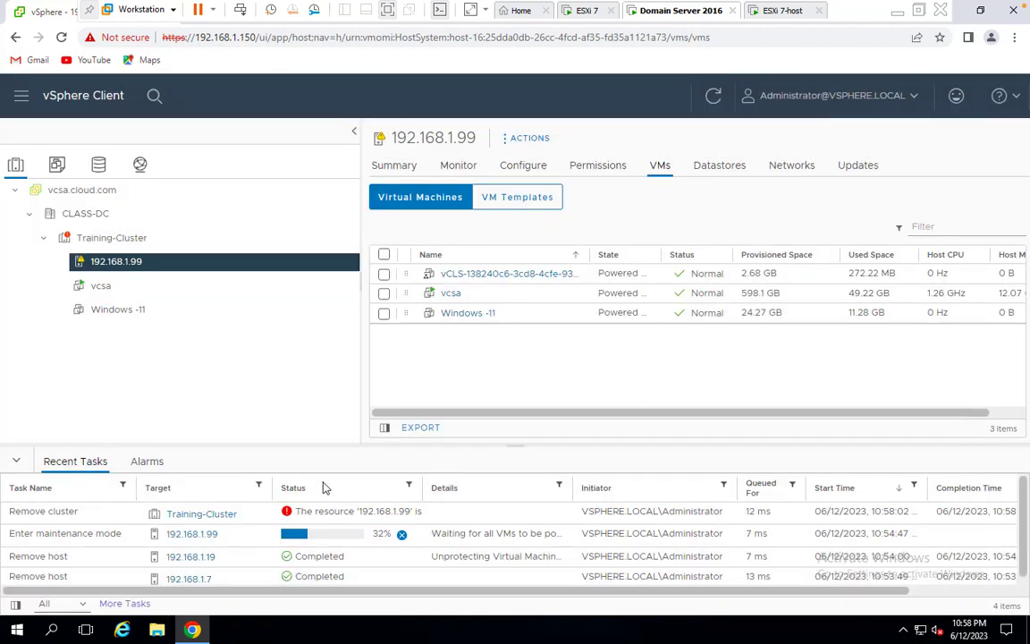
Try deleting datacenter CLASS-DC, dismiss the failure notification, and refresh the inventory
left_click(103, 193)
left_click(88, 214)
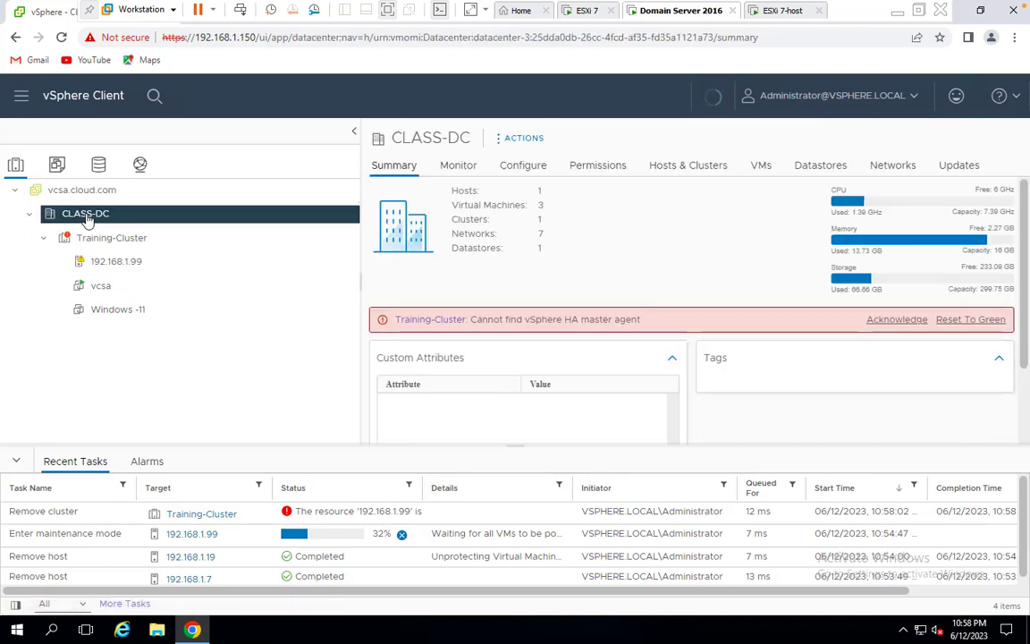
right_click(88, 216)
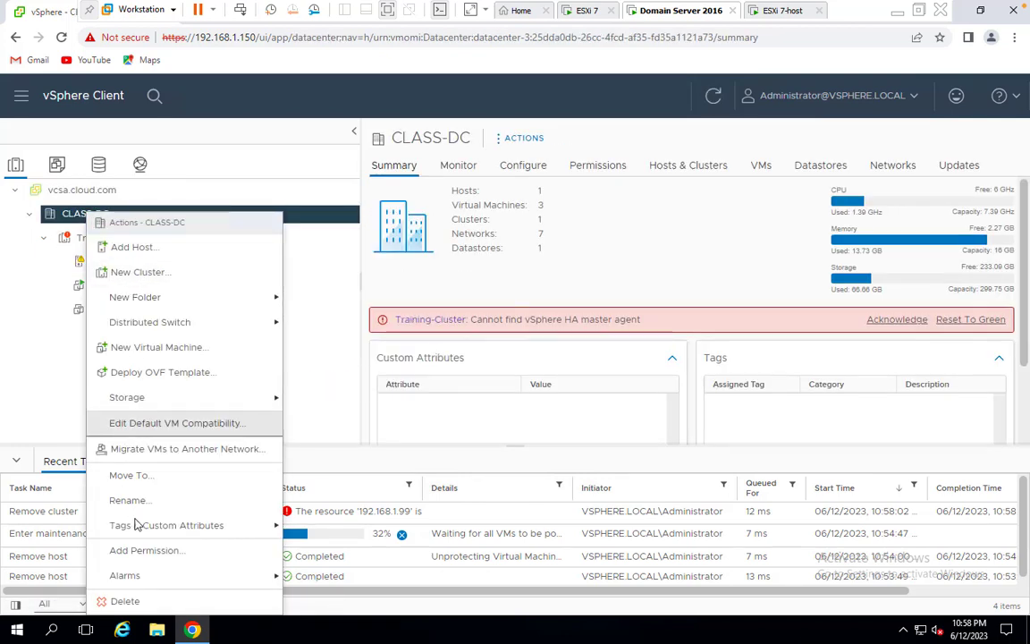
left_click(125, 601)
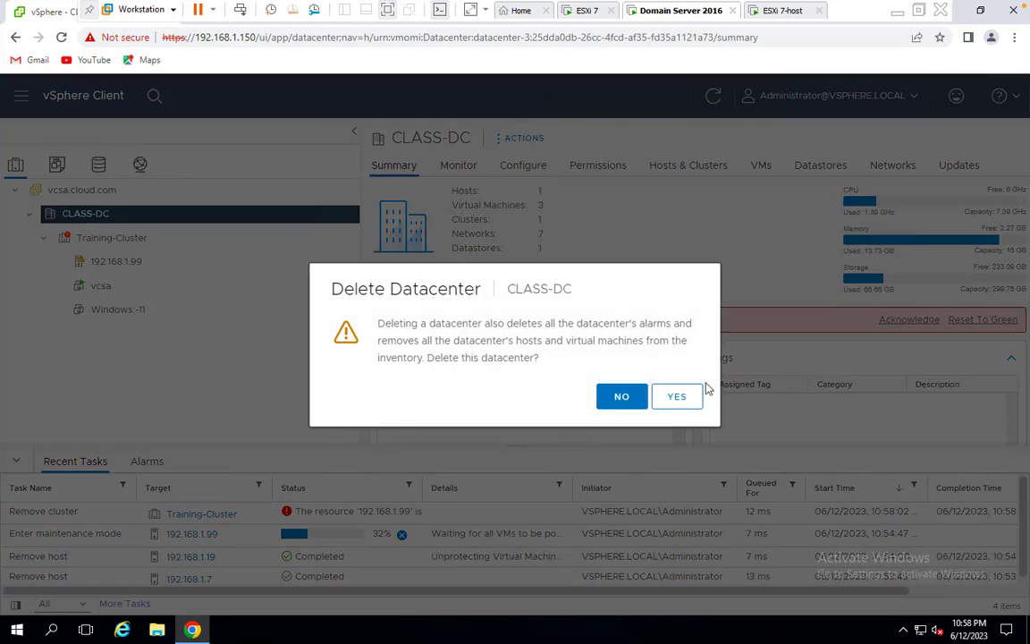
left_click(673, 399)
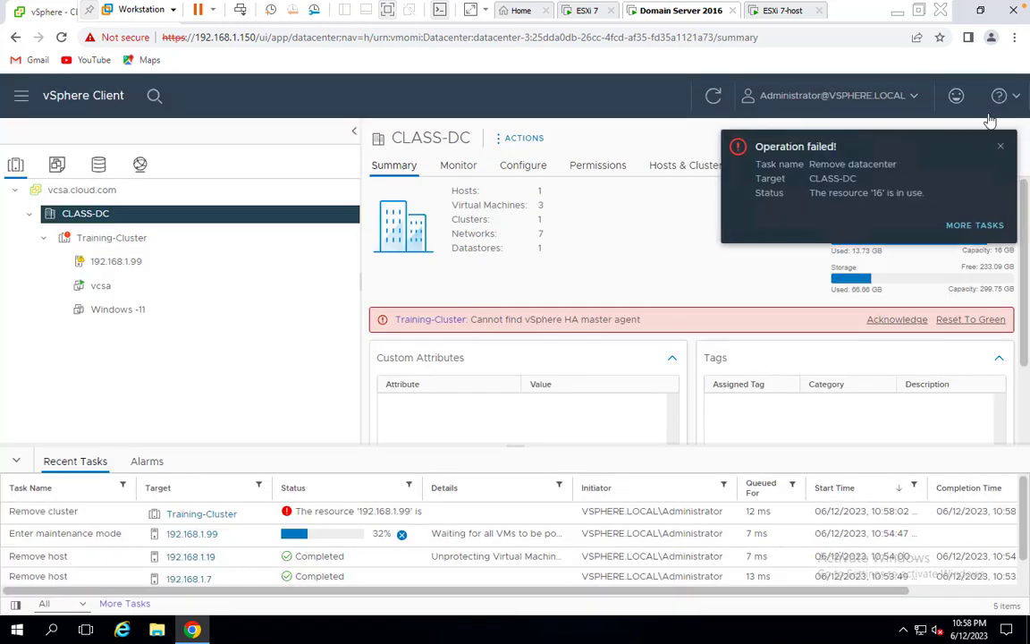
left_click(1002, 148)
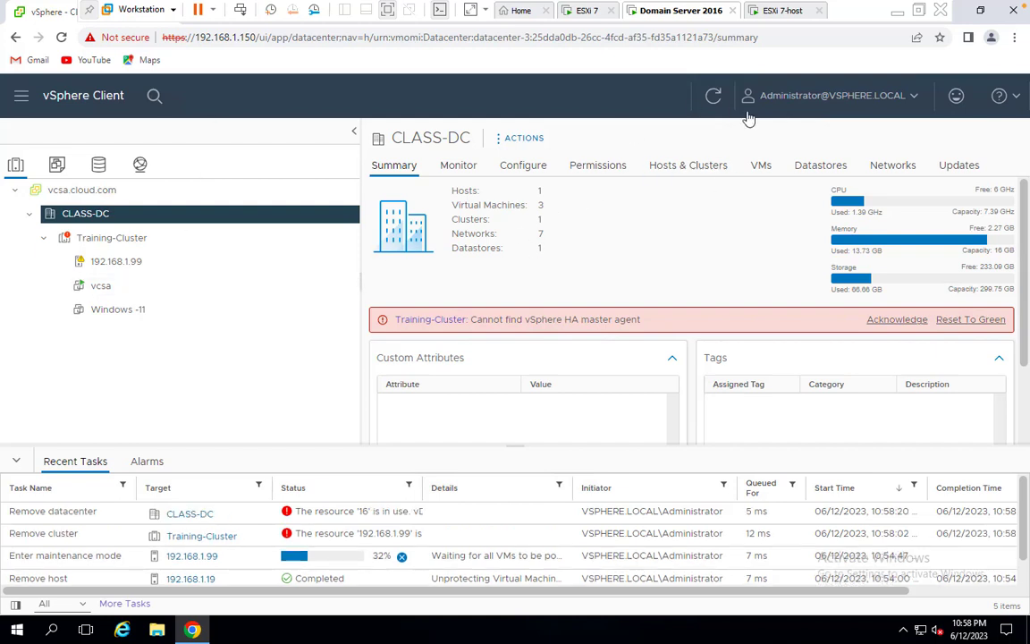
left_click(716, 97)
Start a new cluster in CLASS-DC named Training-Cluster, which is rejected as a duplicate
right_click(82, 216)
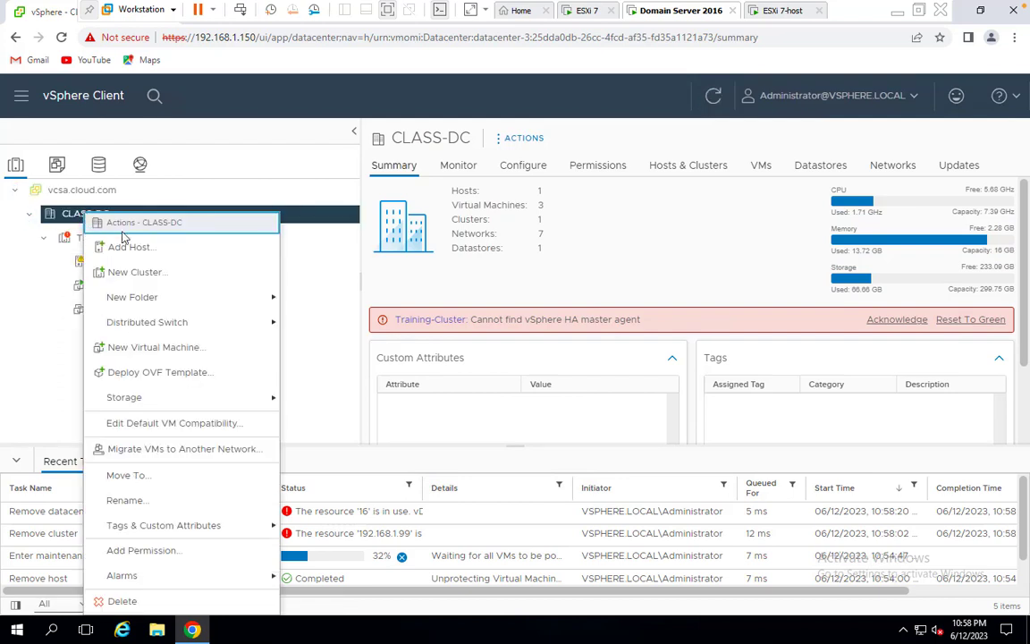
left_click(133, 273)
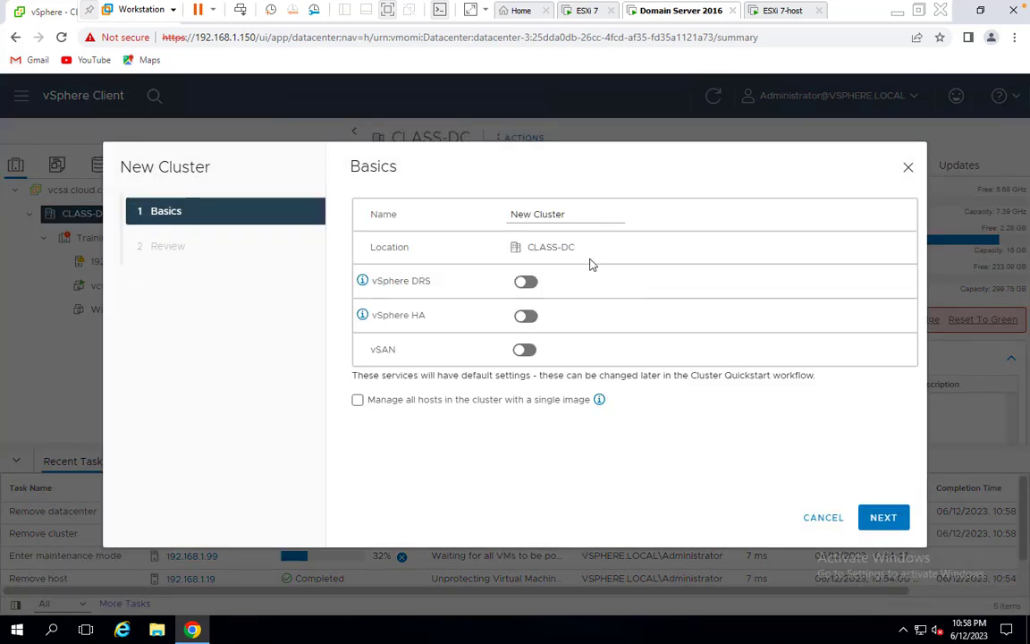
left_click_drag(574, 214, 263, 172)
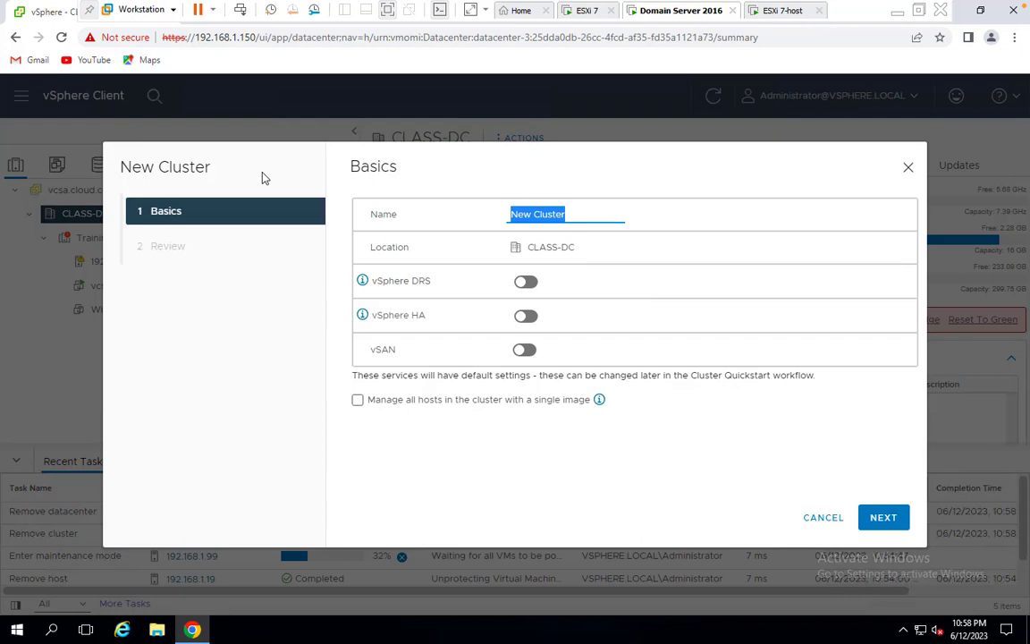
type("Traini")
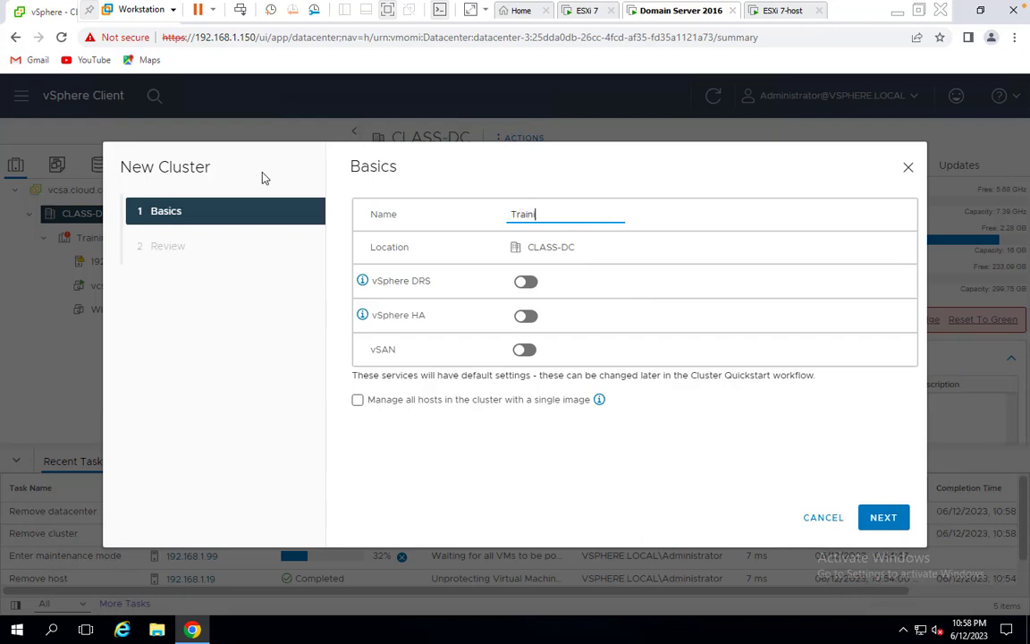
type("ng-Cluster")
left_click(884, 528)
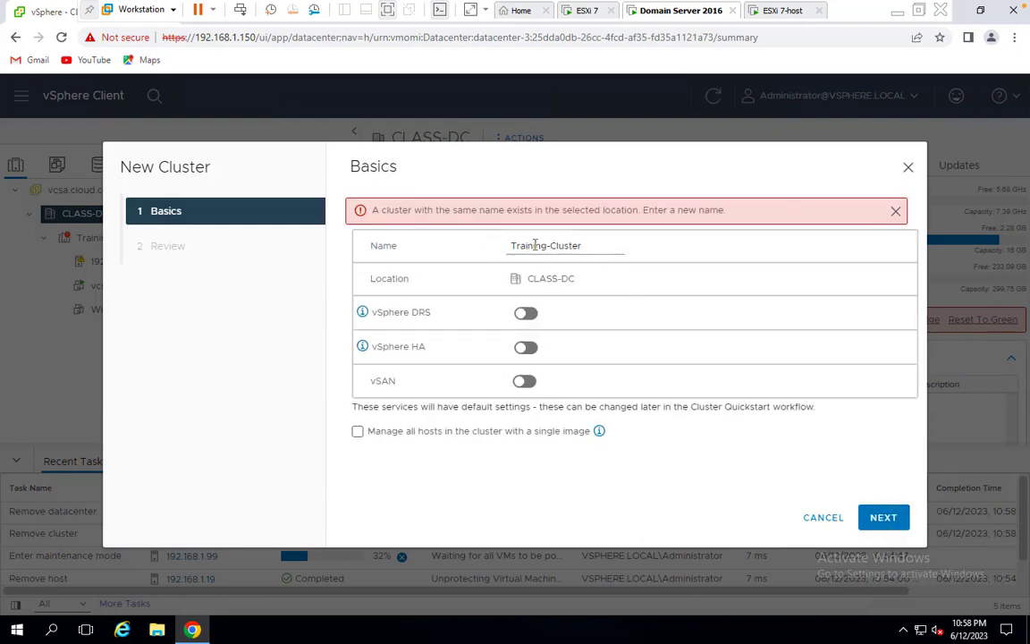
Rename the cluster to Class-Cluster and finish creating it with DRS, HA and vSAN off
left_click_drag(546, 248, 375, 248)
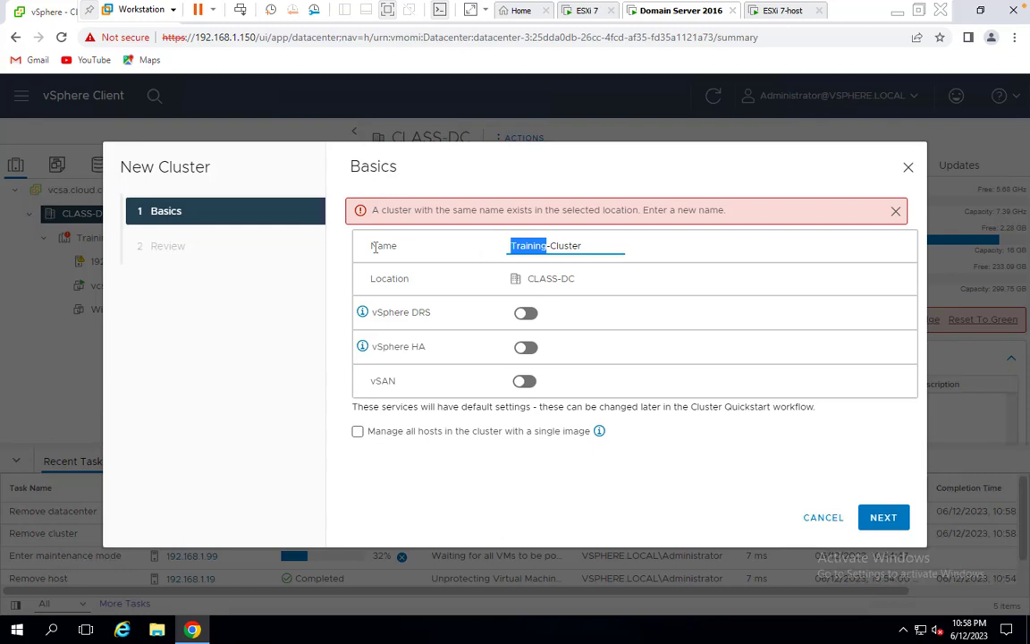
key("BackSpace")
type("Class")
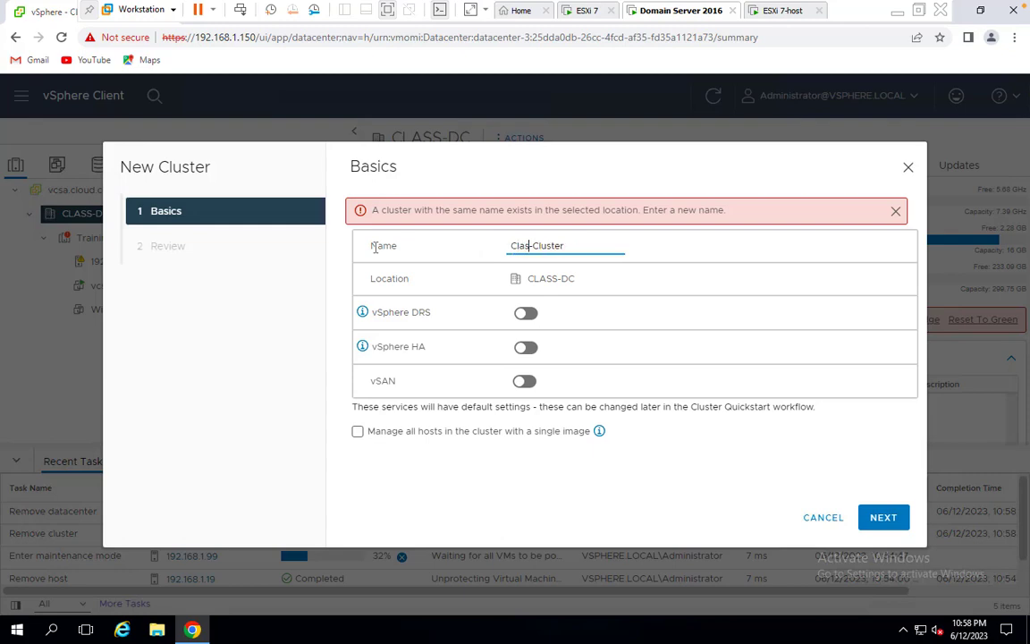
left_click(889, 526)
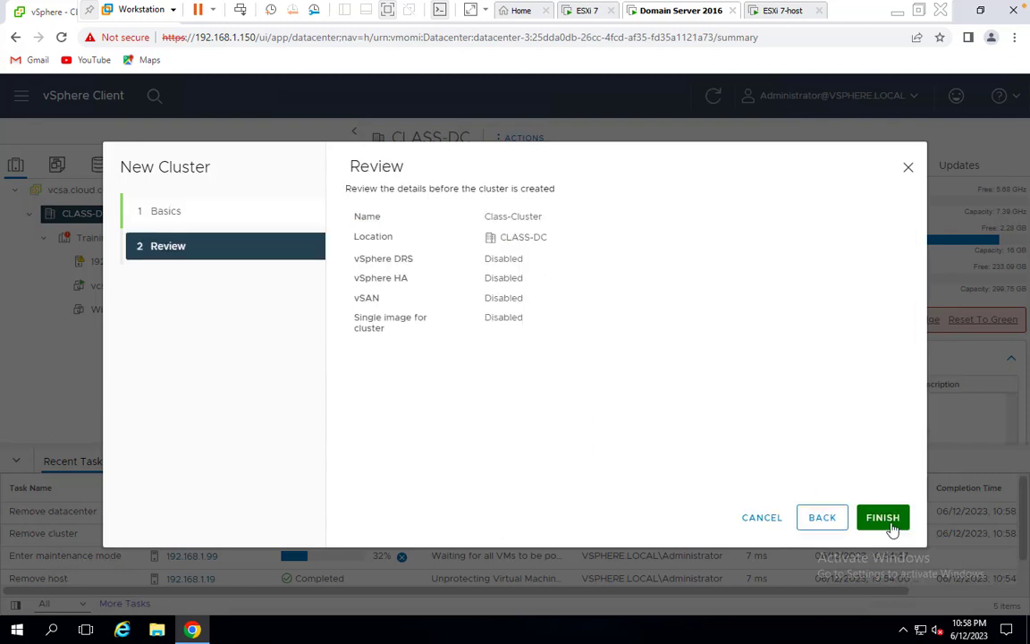
left_click(882, 518)
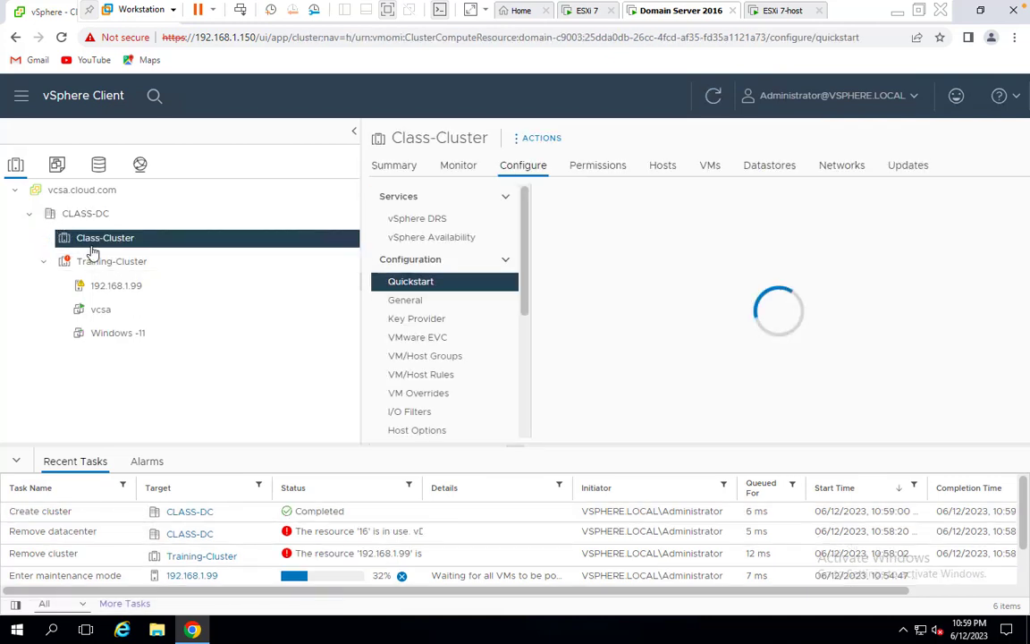
Add host 192.168.1.24 to Class-Cluster with root credentials, trusting its certificate thumbprint
right_click(119, 243)
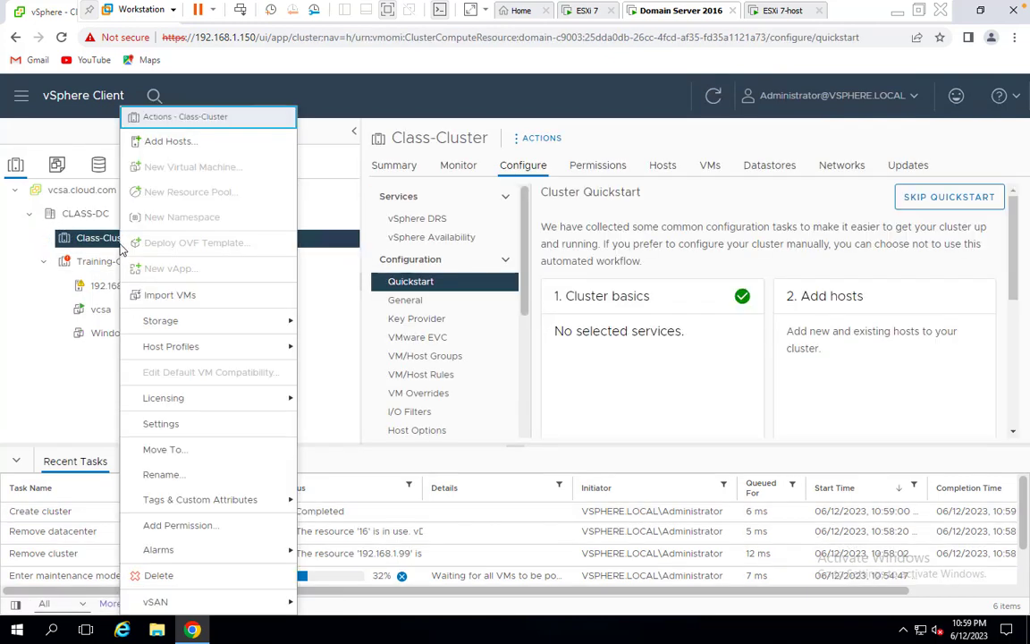
left_click(155, 145)
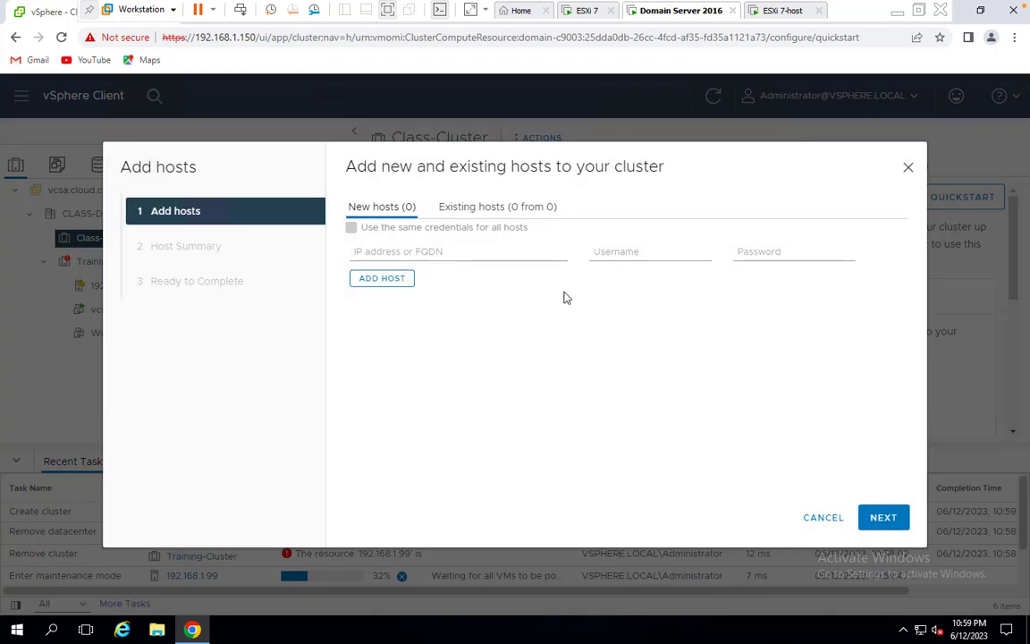
left_click(420, 248)
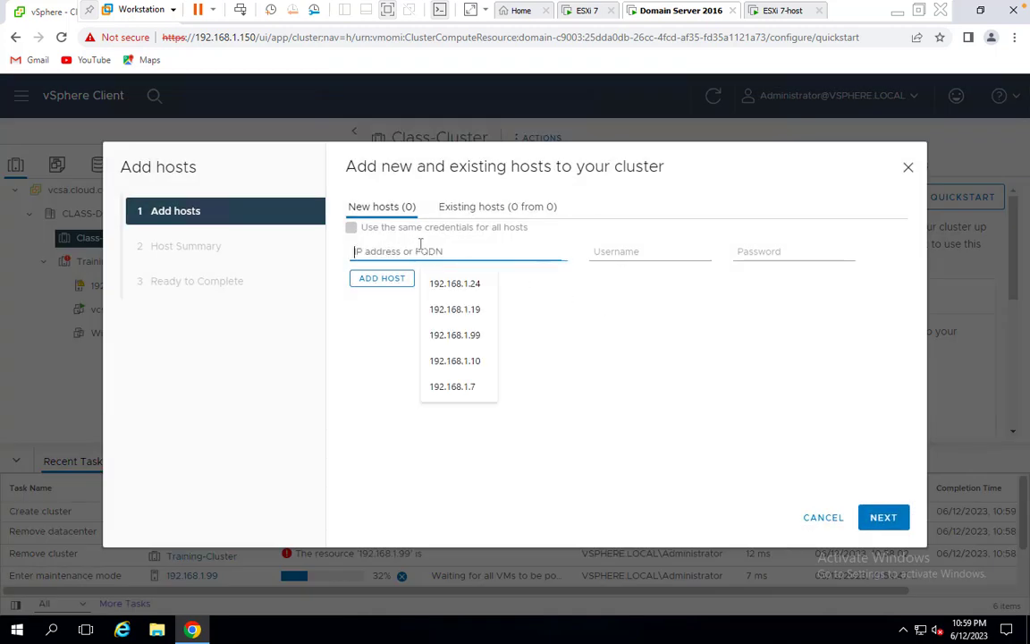
left_click(458, 284)
left_click(608, 253)
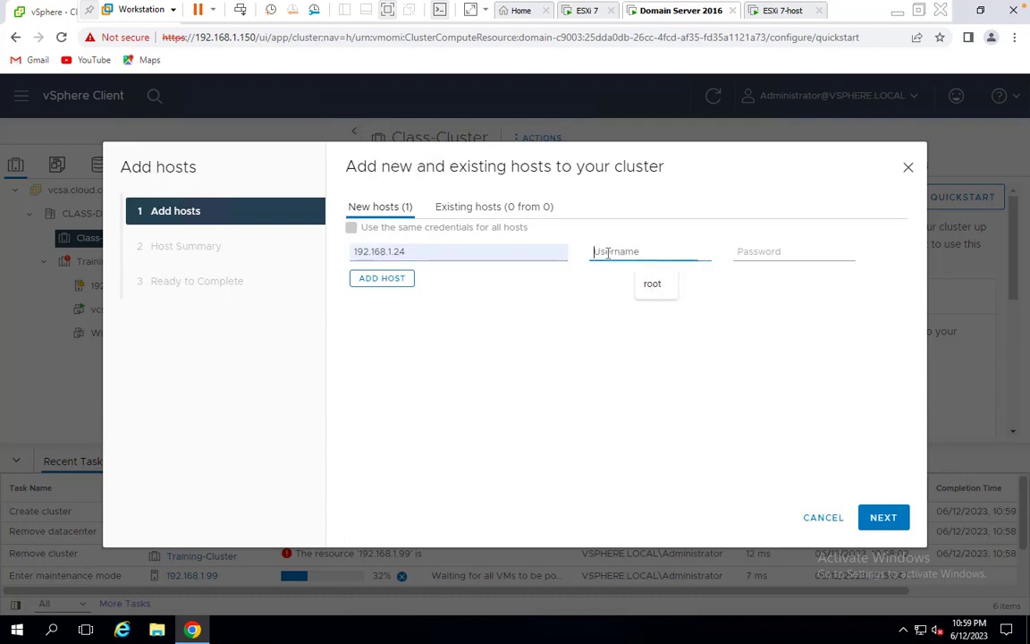
left_click(666, 289)
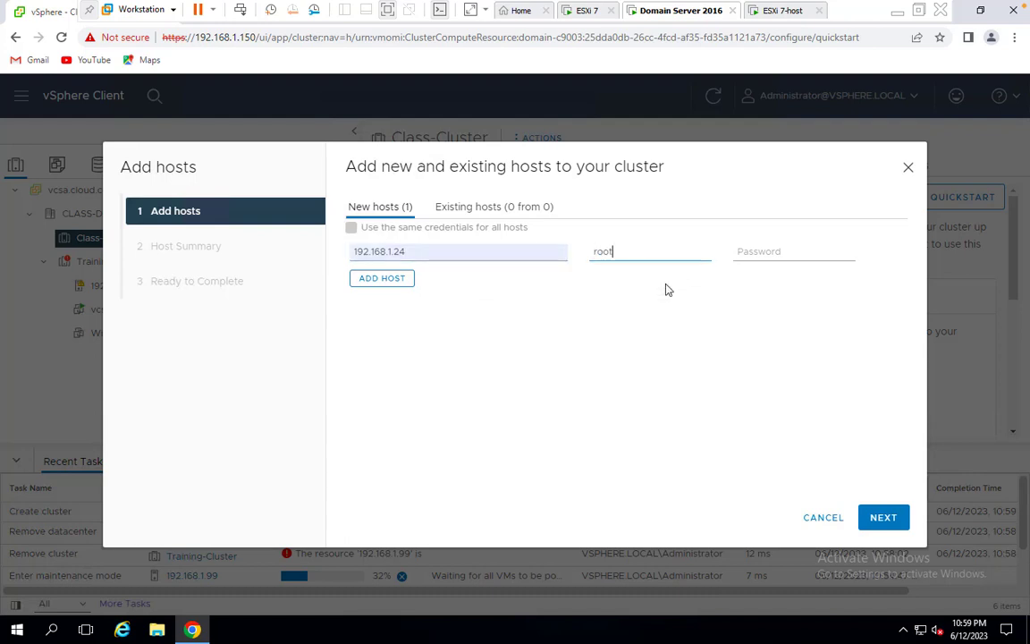
left_click(763, 251)
type("****")
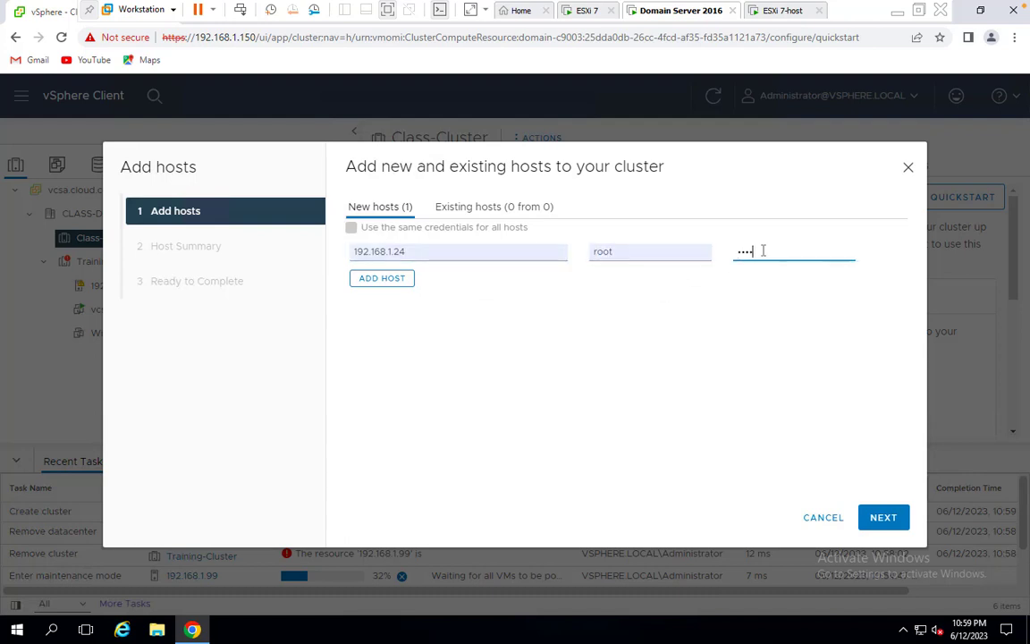
type("*")
left_click(883, 518)
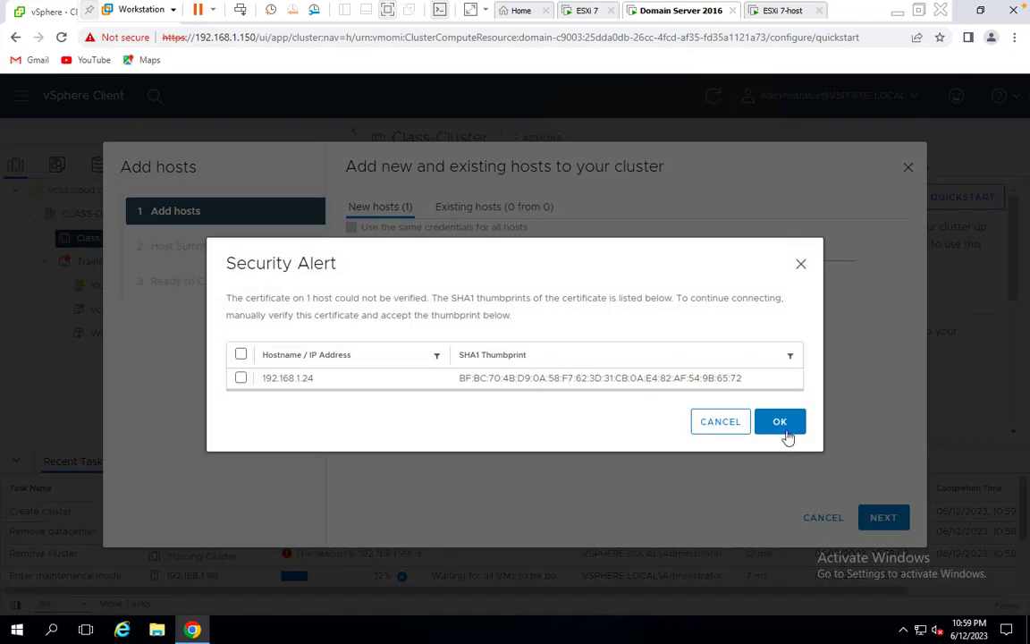
left_click(780, 423)
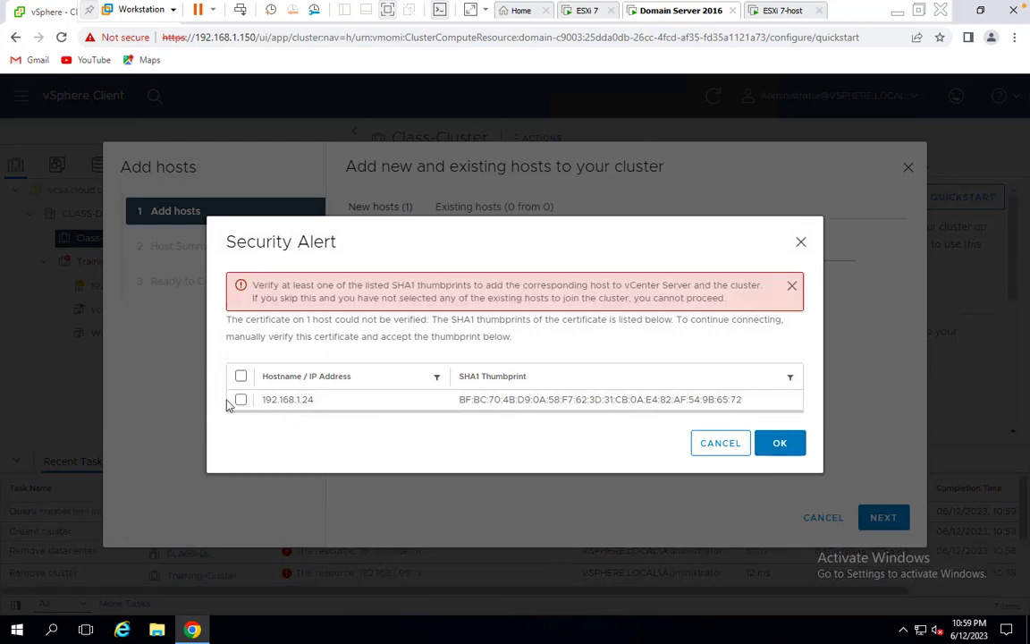
left_click(240, 402)
left_click(777, 447)
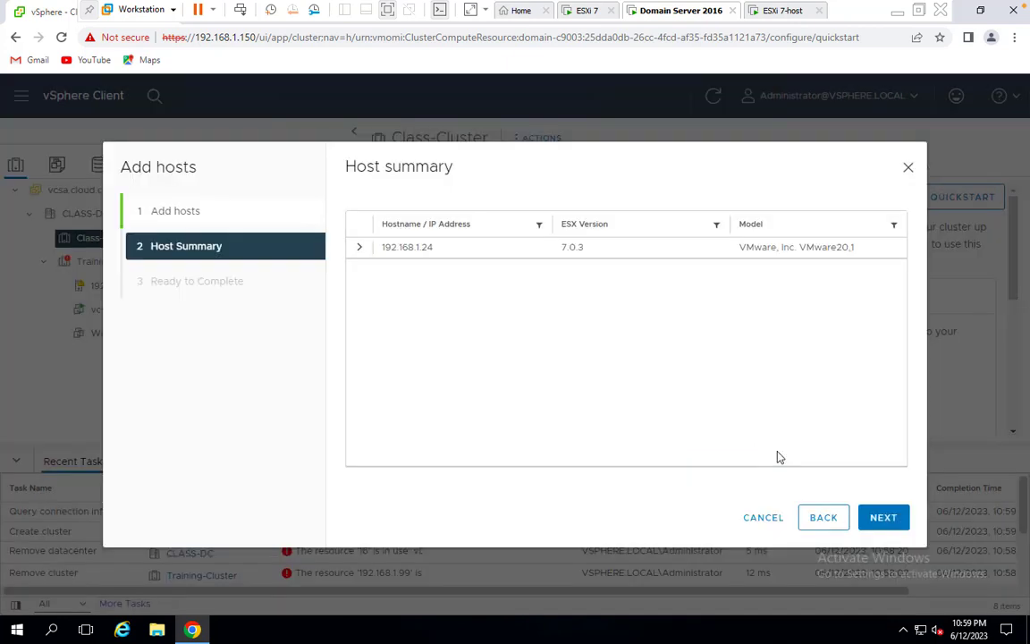
left_click(878, 517)
left_click(882, 517)
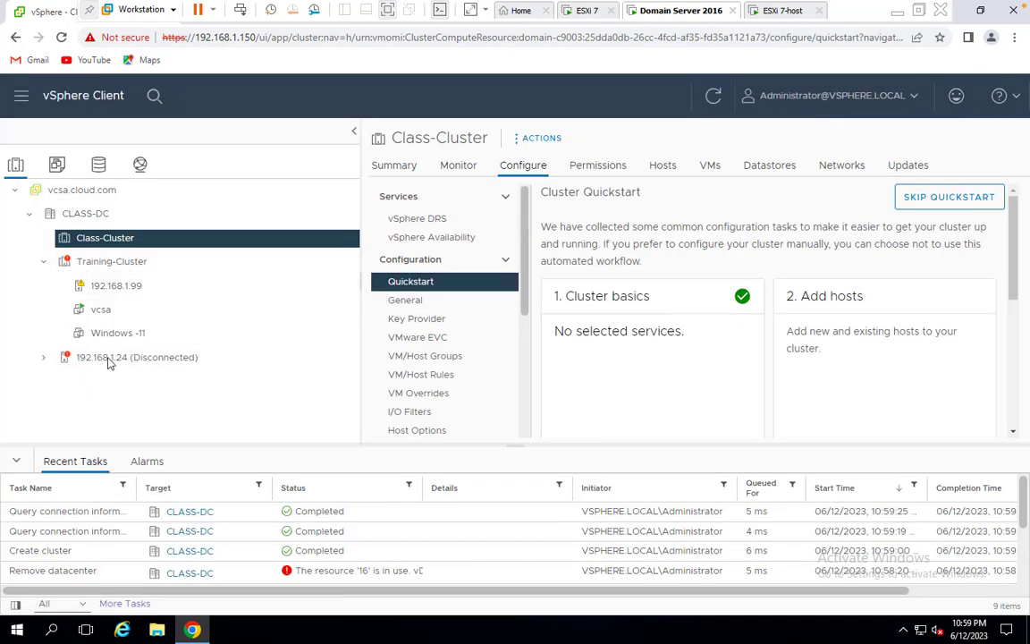
Begin adding host 192.168.1.9 with root credentials and trusted thumbprint, up to review
right_click(107, 240)
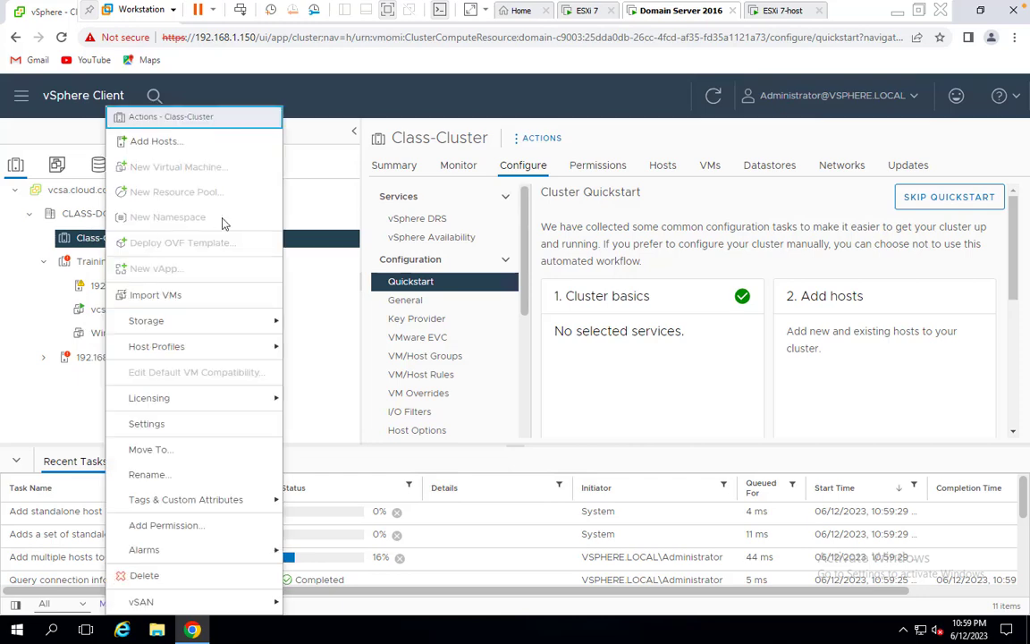
left_click(153, 141)
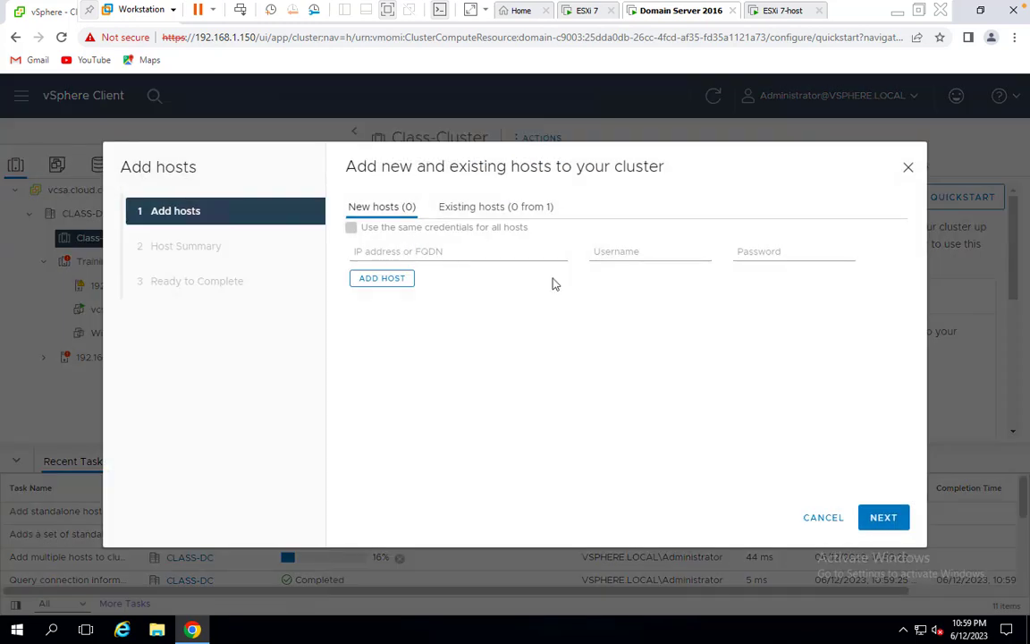
left_click(393, 251)
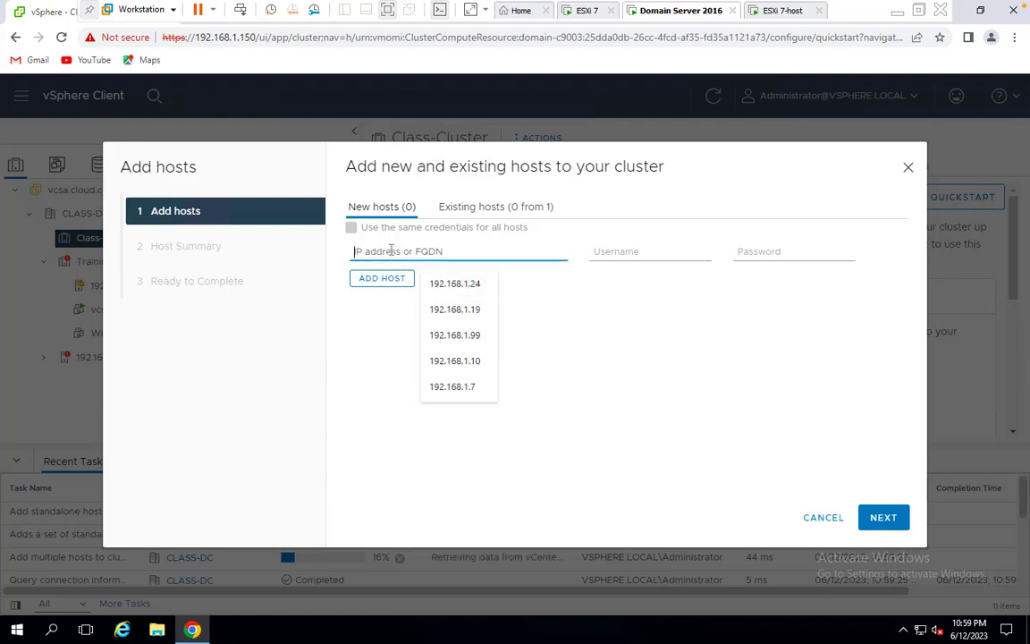
type("1")
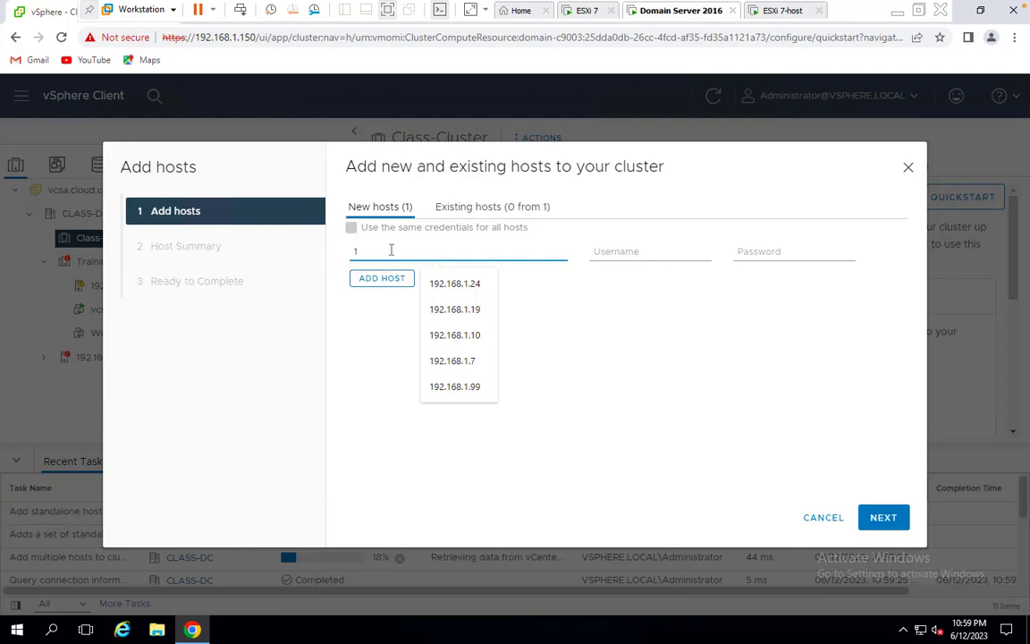
type("92.168.1.9")
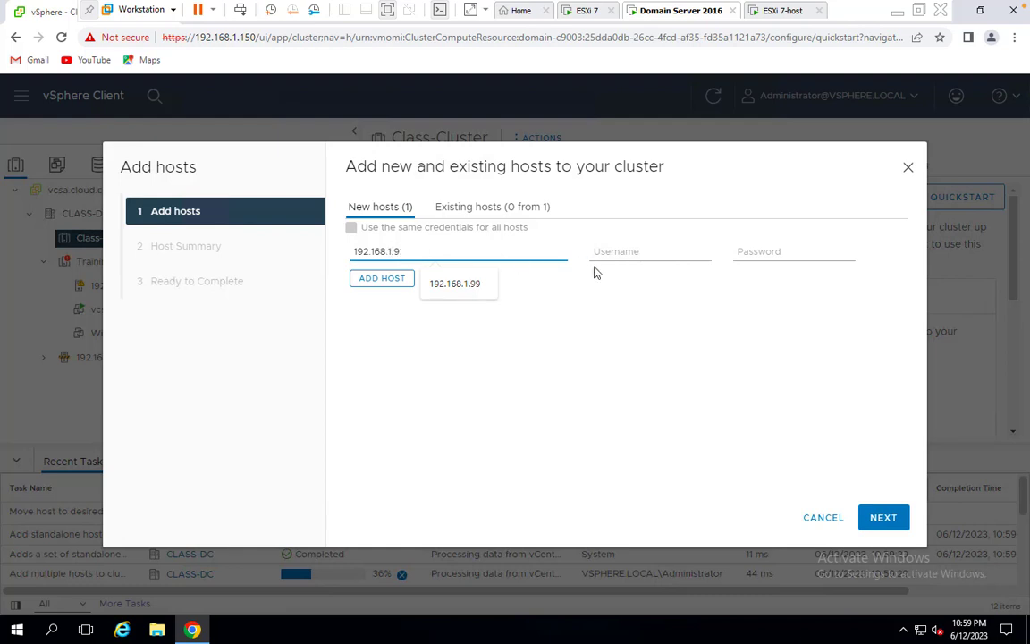
left_click(615, 248)
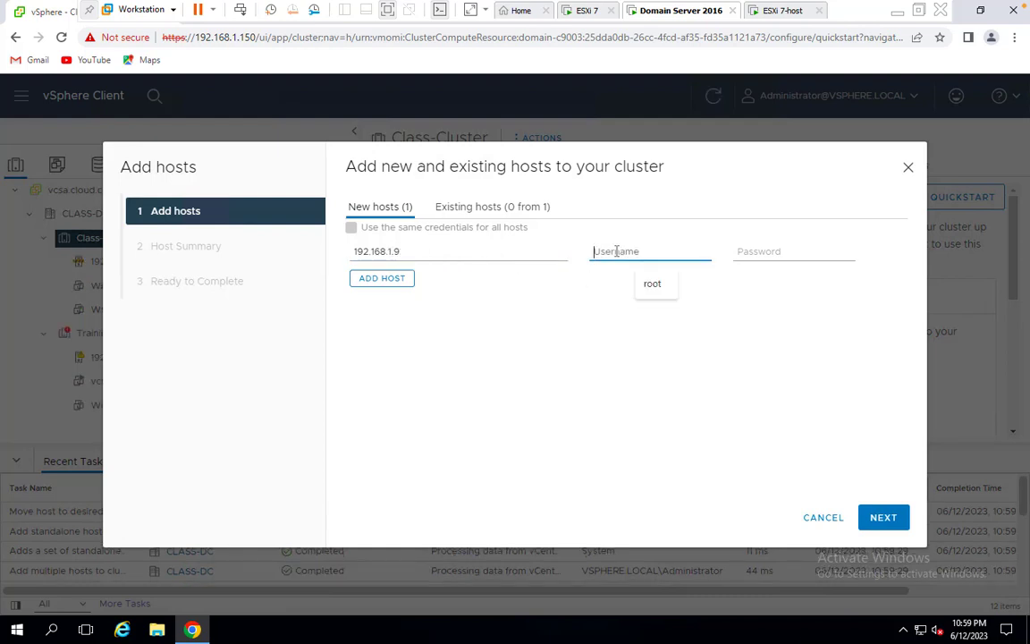
left_click(651, 284)
left_click(761, 246)
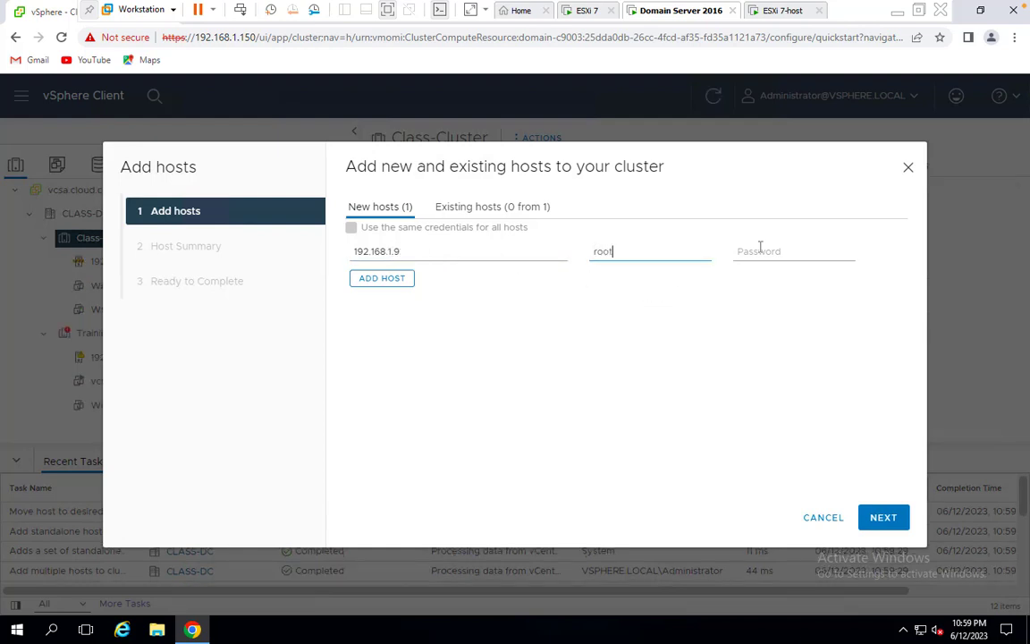
type("•••••")
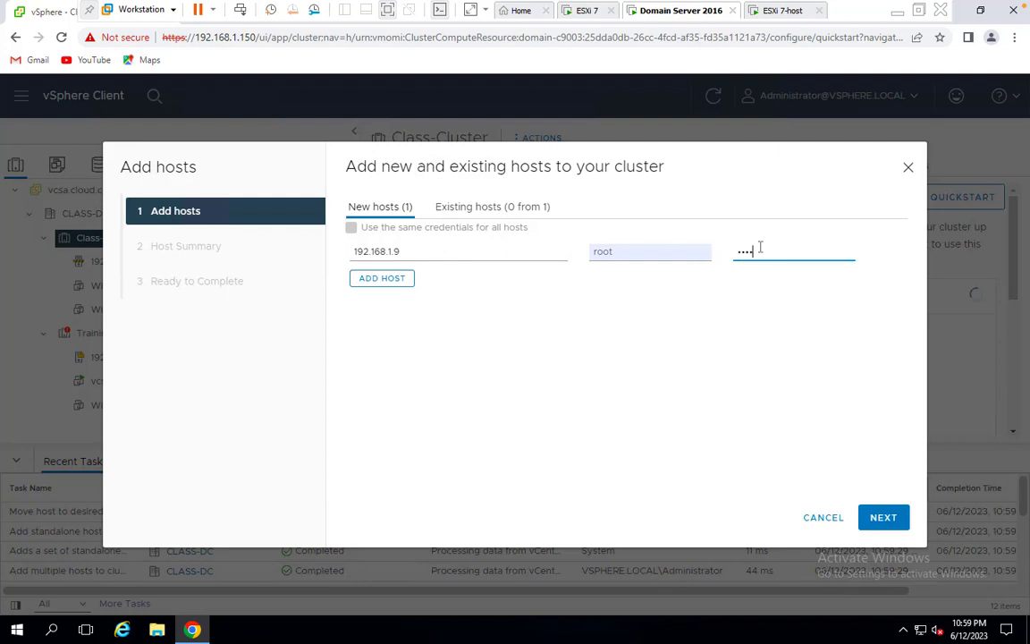
type("••••")
left_click(883, 518)
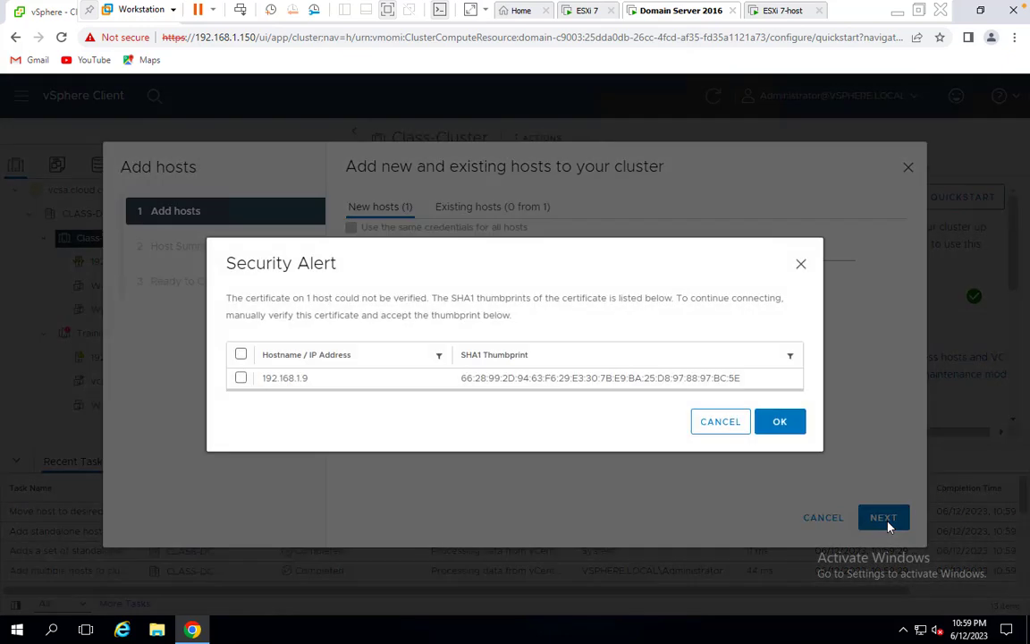
left_click(241, 379)
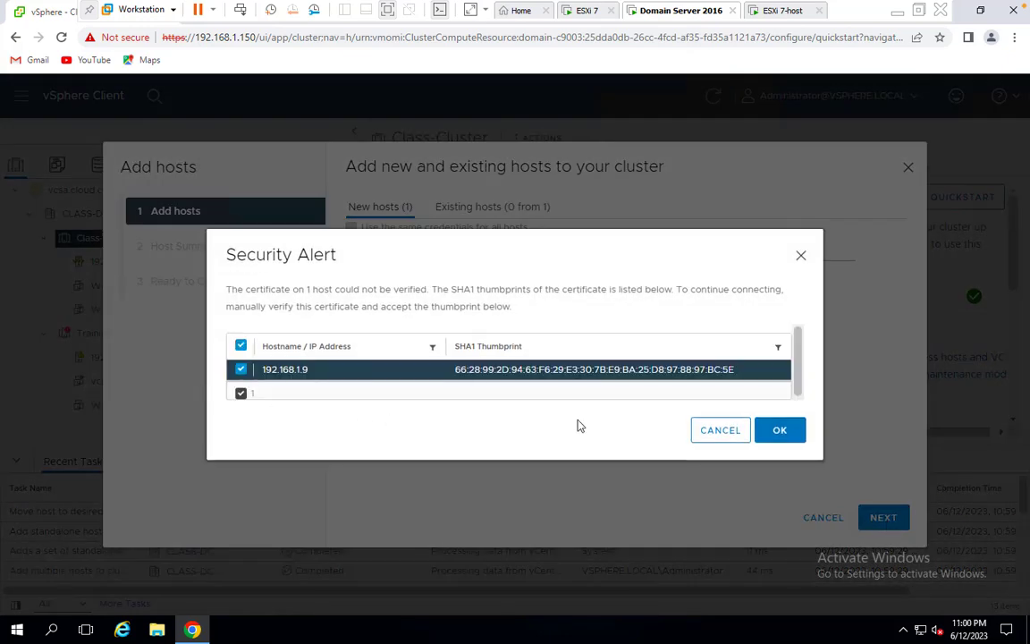
left_click(774, 429)
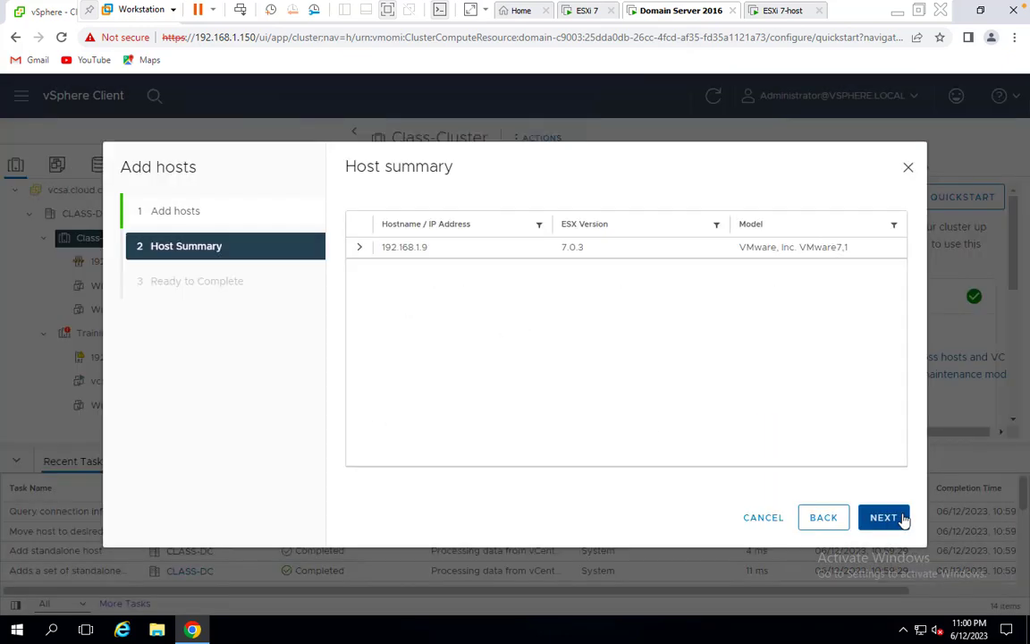
left_click(883, 517)
Finish adding host 192.168.1.9 to Class-Cluster and view 192.168.1.24's virtual machines
left_click(883, 518)
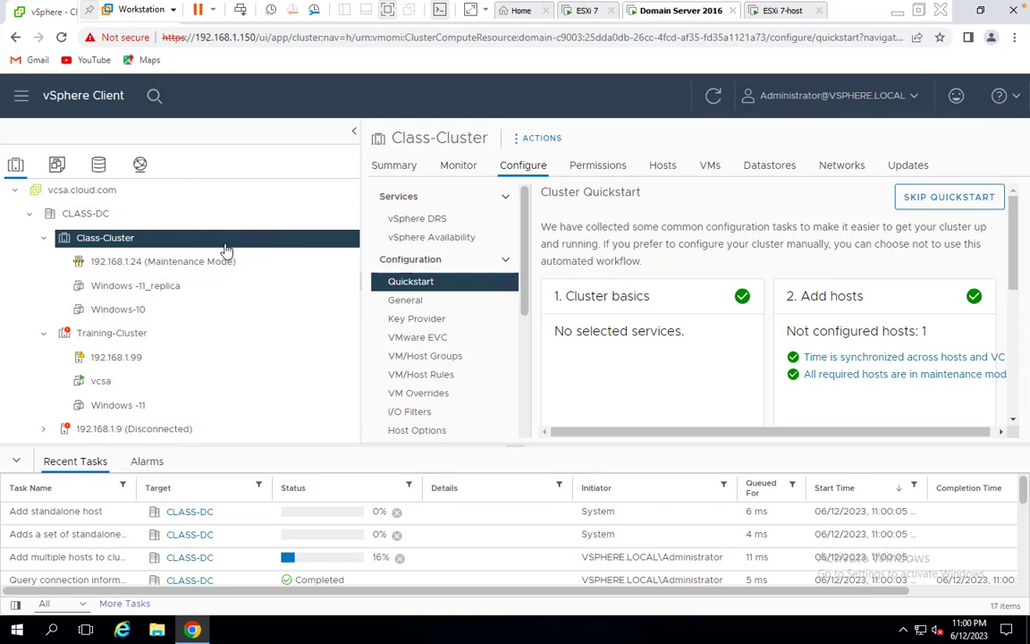
right_click(185, 270)
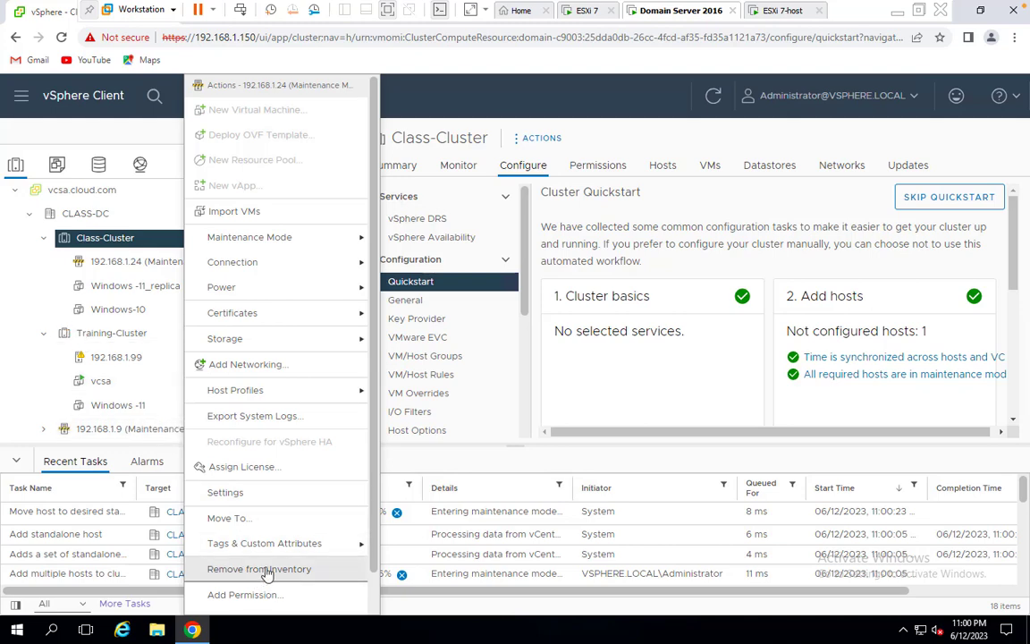
left_click(139, 286)
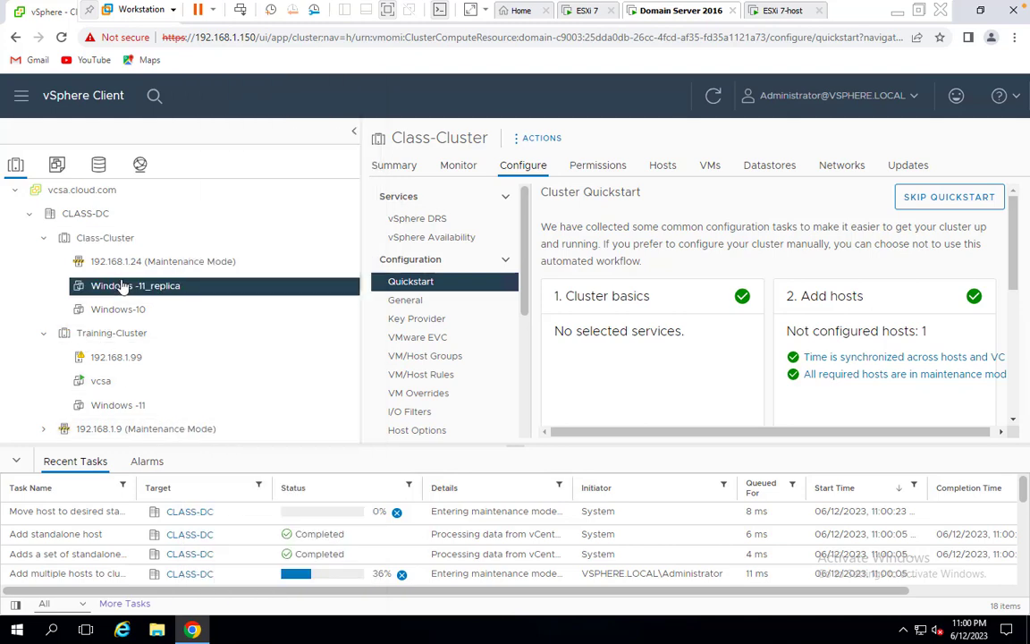
left_click(144, 264)
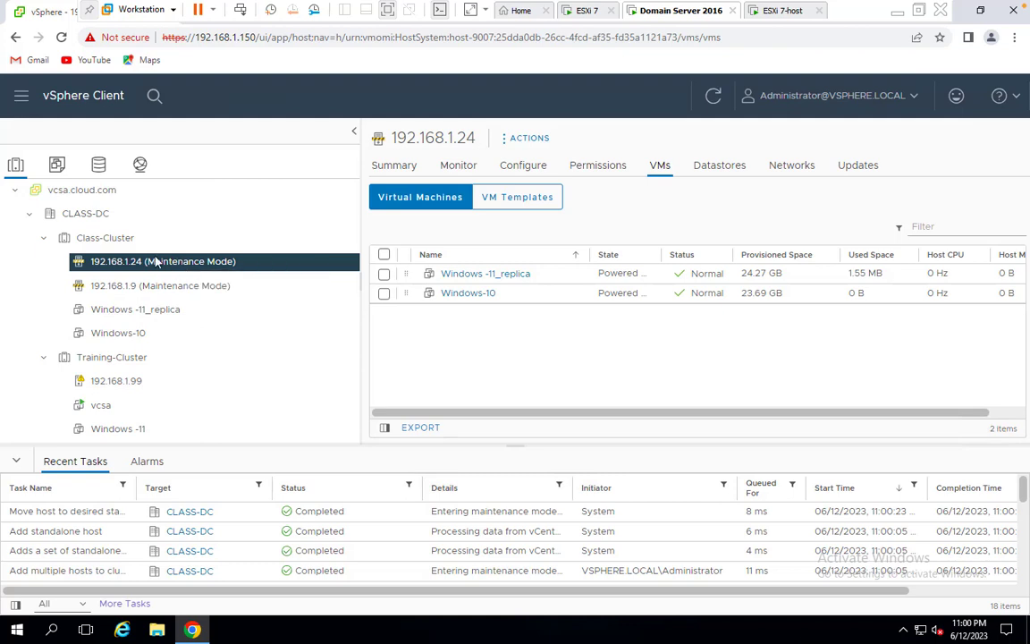
Take hosts 192.168.1.24 and 192.168.1.9 out of maintenance mode
right_click(179, 262)
mouse_move(231, 247)
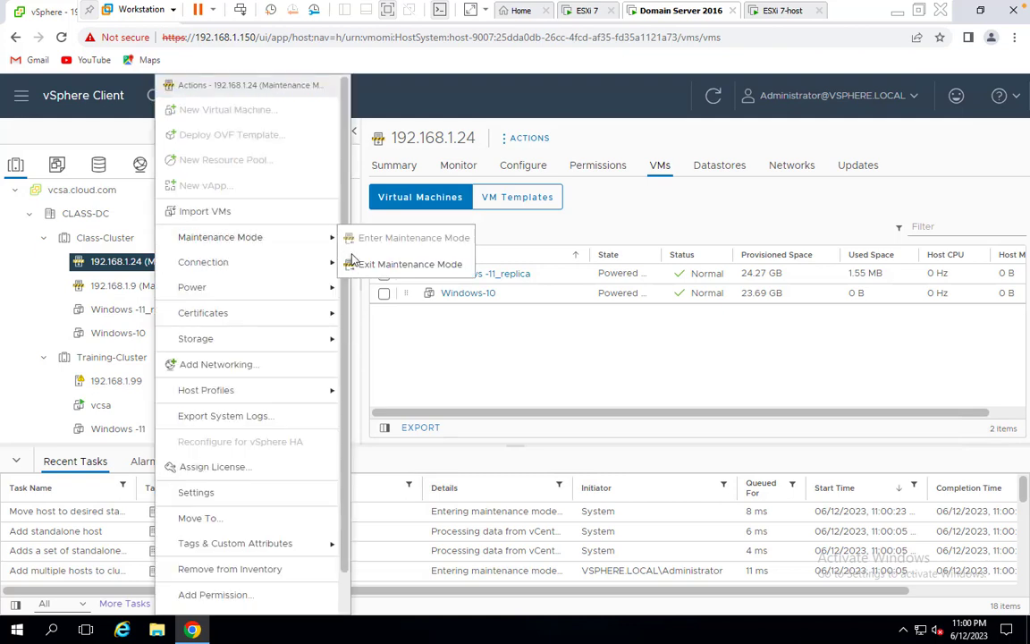
left_click(377, 265)
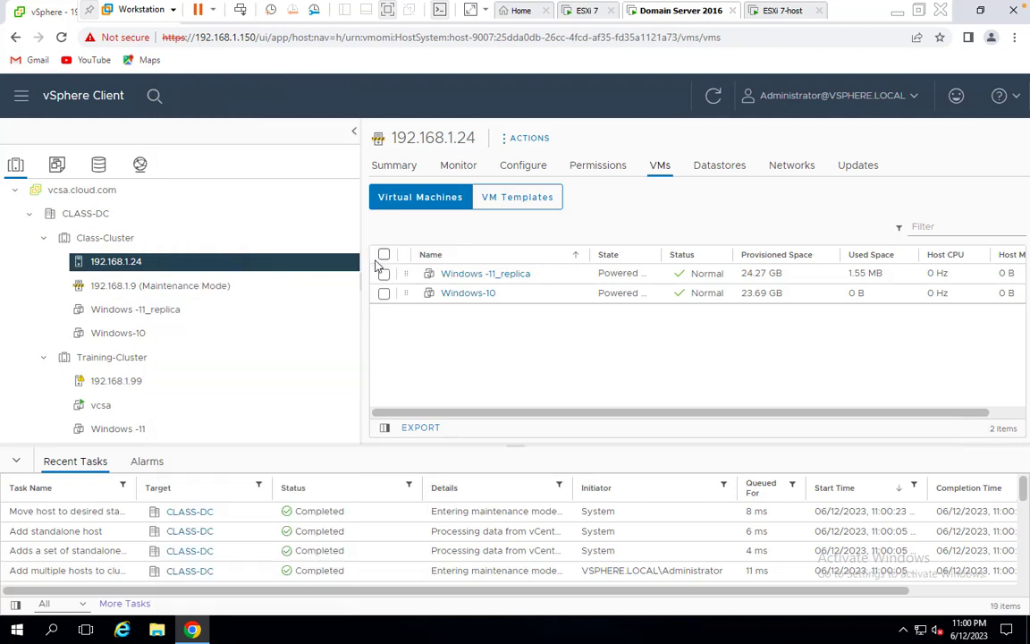
right_click(177, 288)
mouse_move(271, 238)
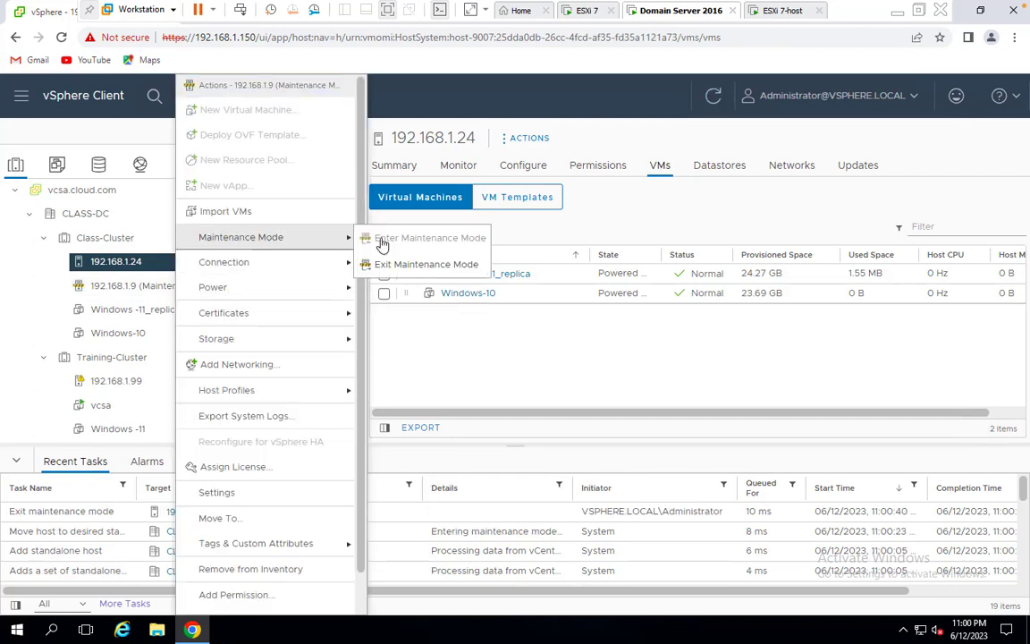
left_click(404, 263)
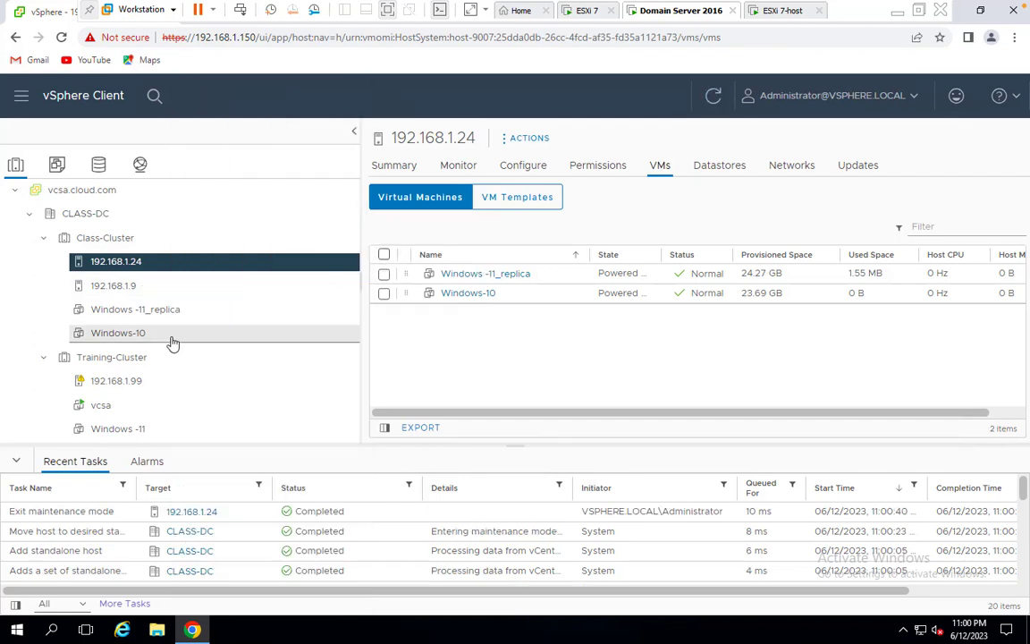
Try removing host 192.168.1.99 again and dismiss the not-in-maintenance-mode error
left_click(106, 384)
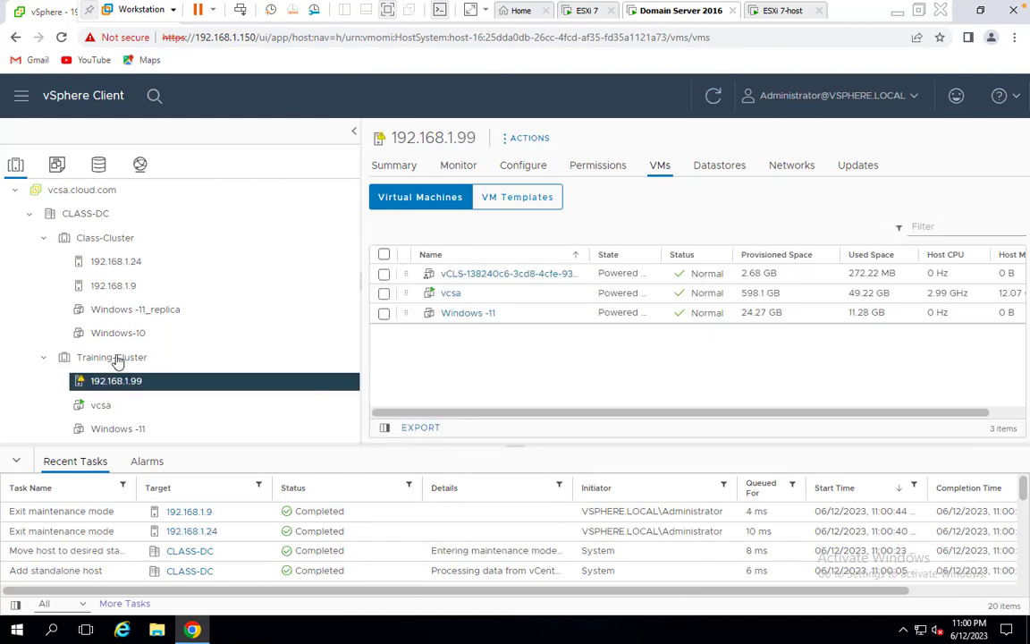
left_click(120, 361)
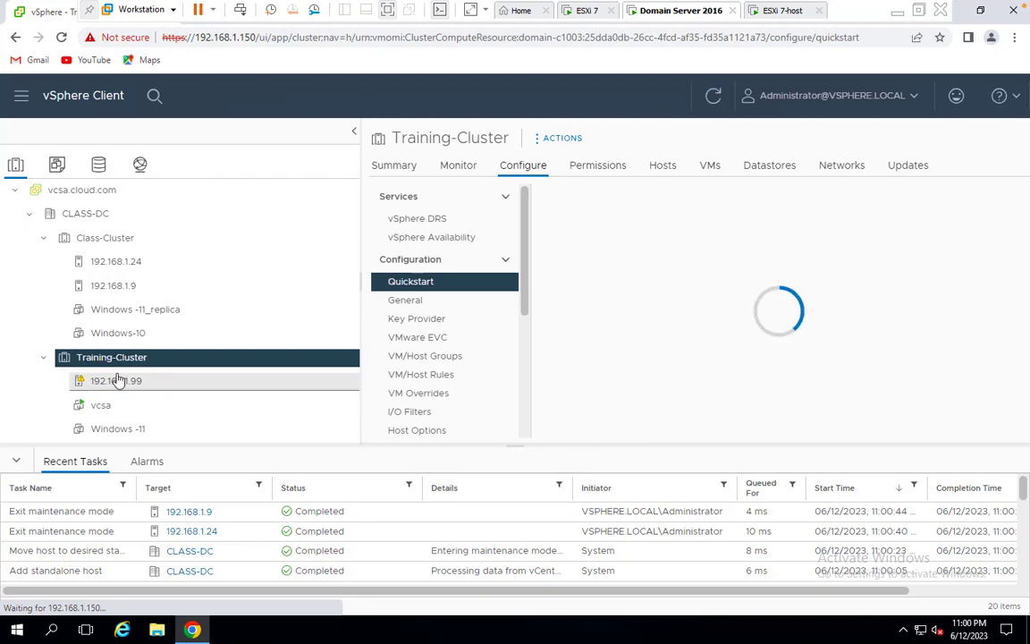
right_click(117, 379)
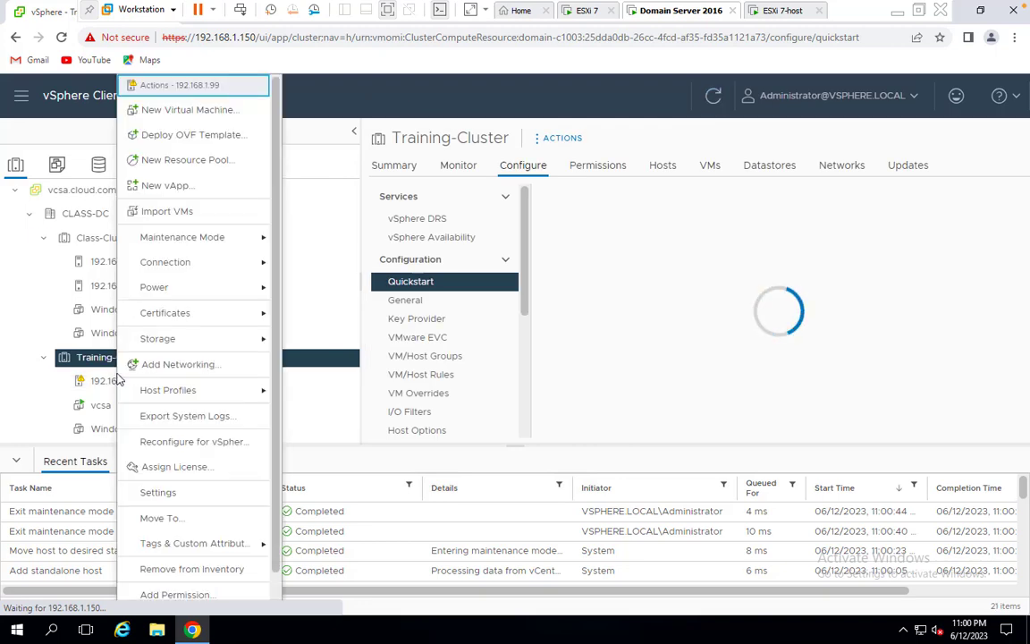
left_click(173, 571)
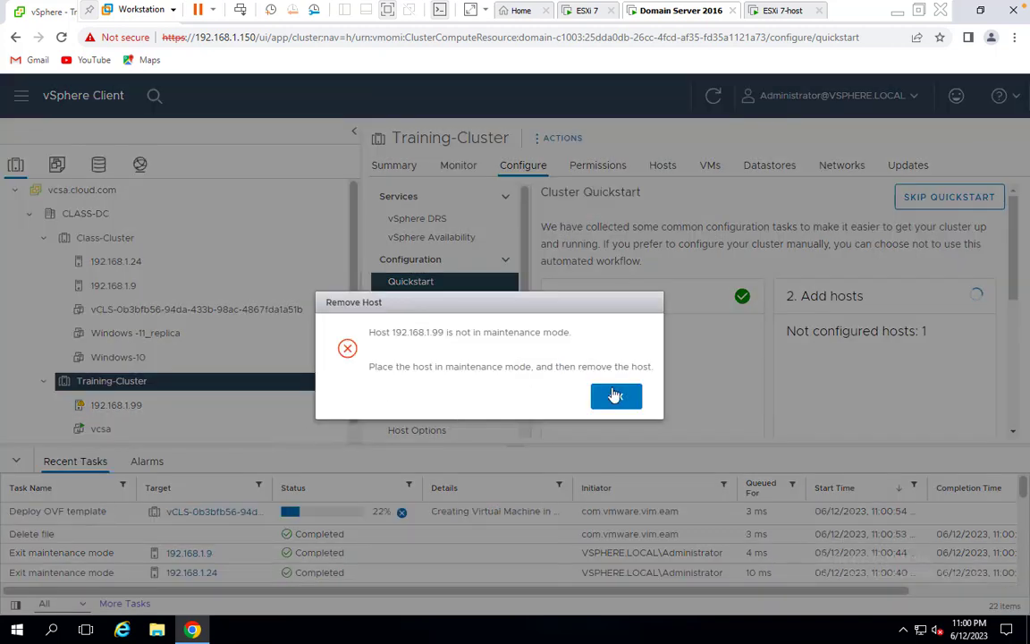
left_click(612, 393)
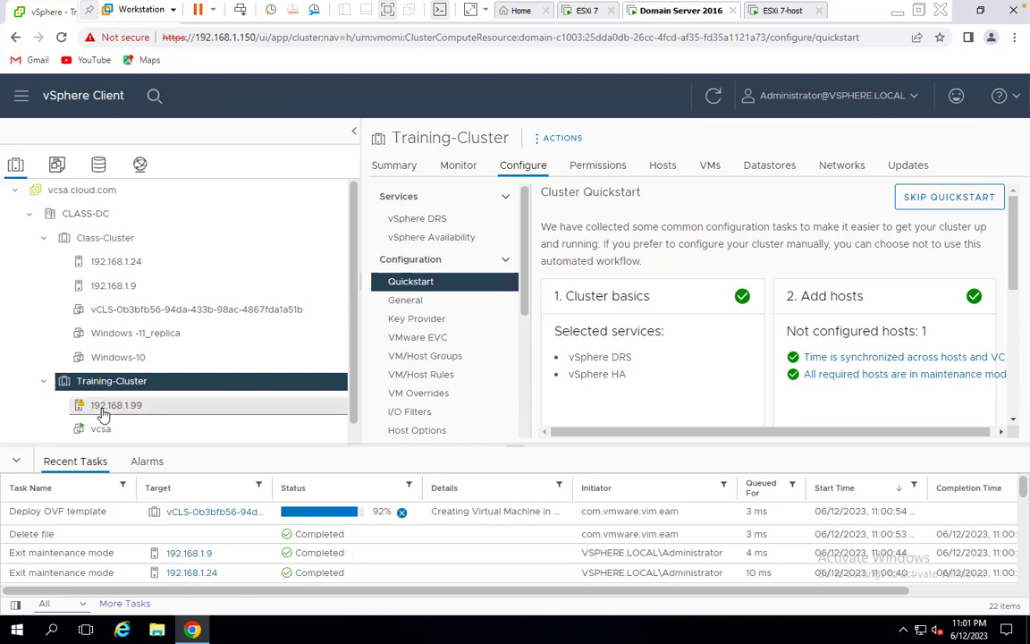
List the virtual machines on host 192.168.1.99, then close its actions menu
left_click(102, 408)
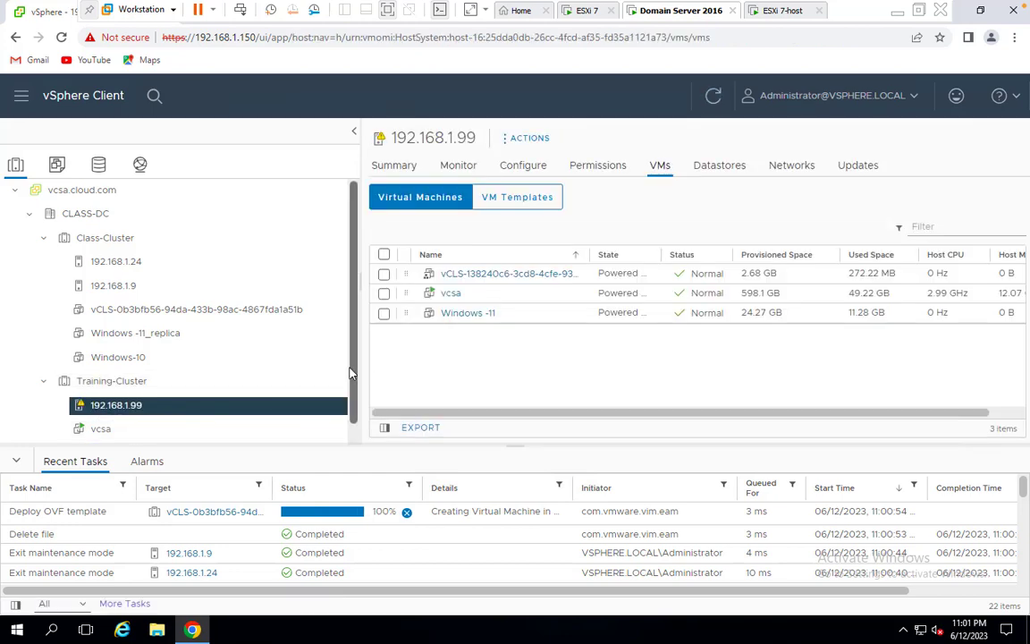
scroll(350, 373, "down", 1)
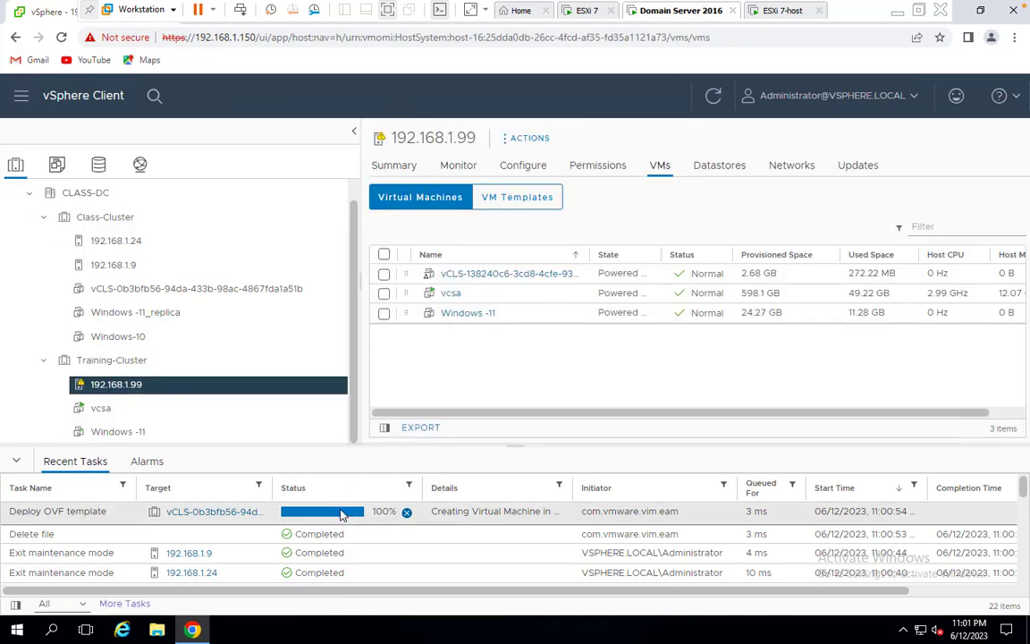
right_click(108, 390)
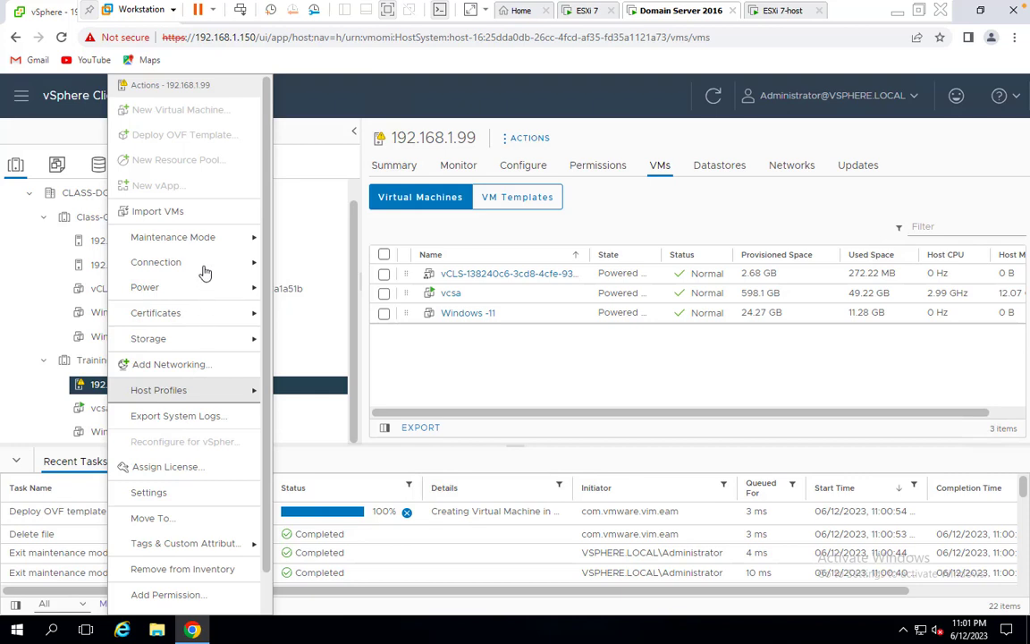
mouse_move(186, 292)
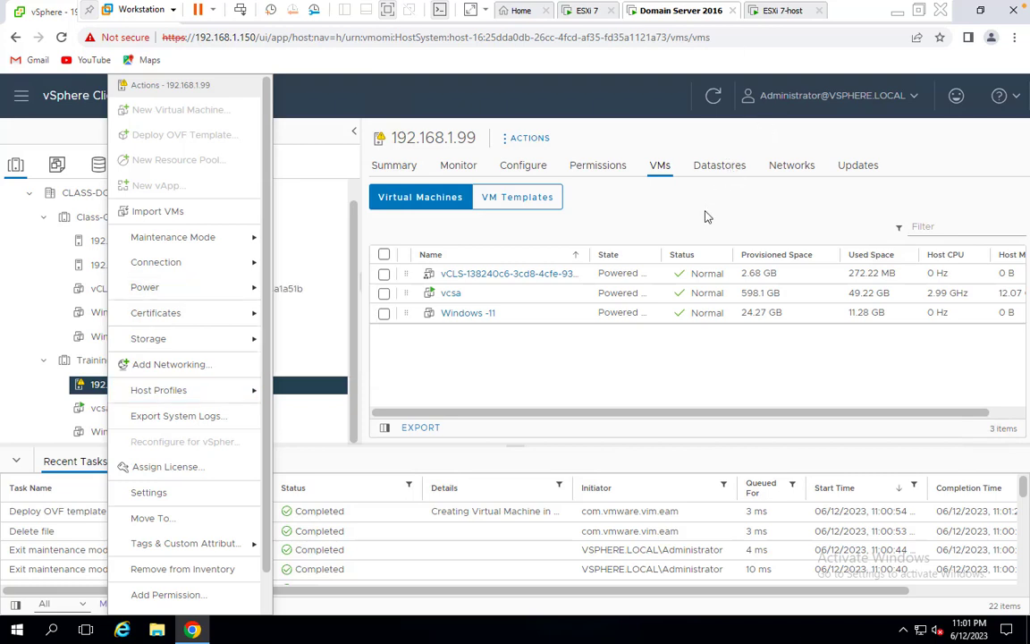
left_click(455, 398)
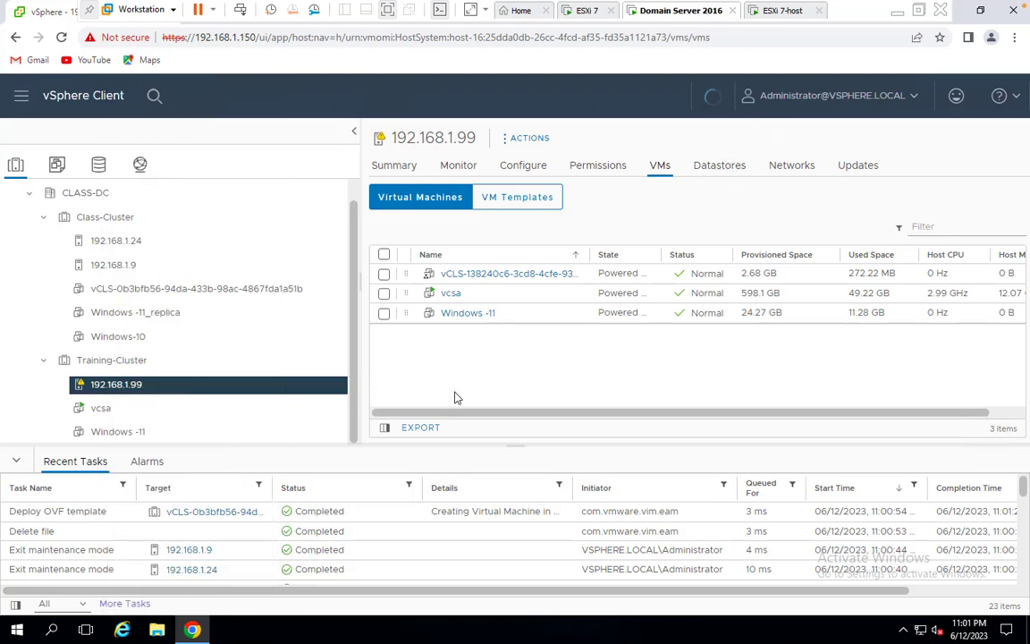
Collapse Training-Cluster to its Quickstart page, then open the Windows-10 VM's Networks page
left_click(40, 365)
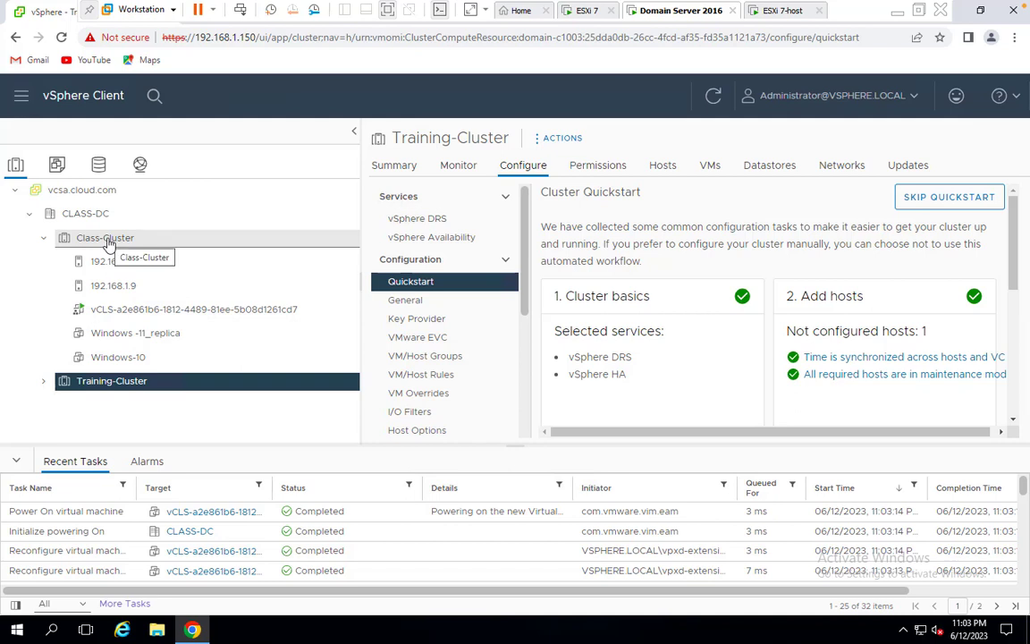
left_click(125, 357)
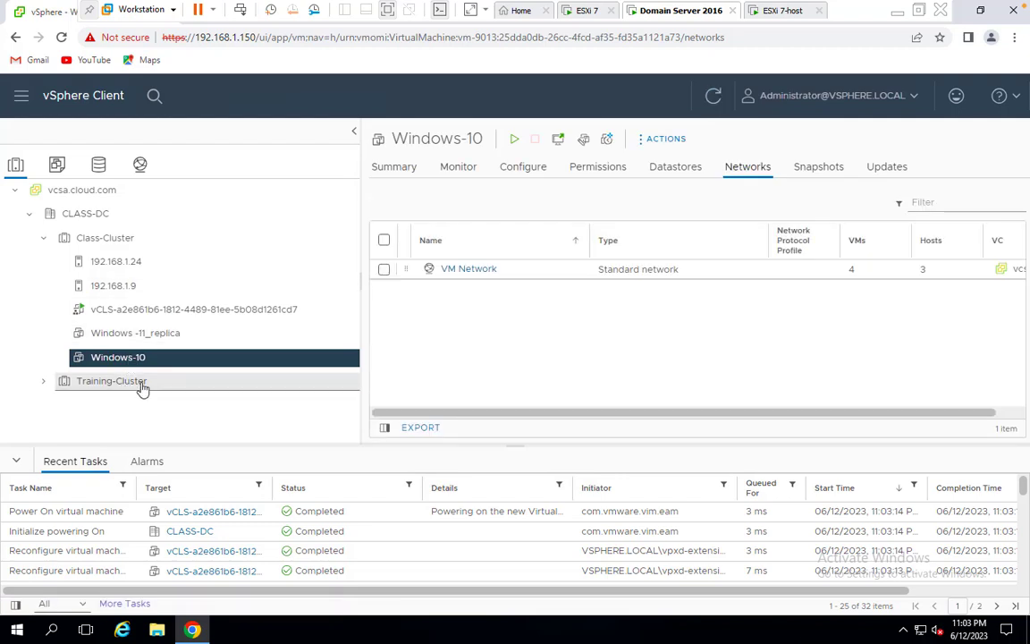
Check datastores: Windows-10 uses local-storage (1), Windows -11_replica uses vcsa-storage (1)
left_click(541, 171)
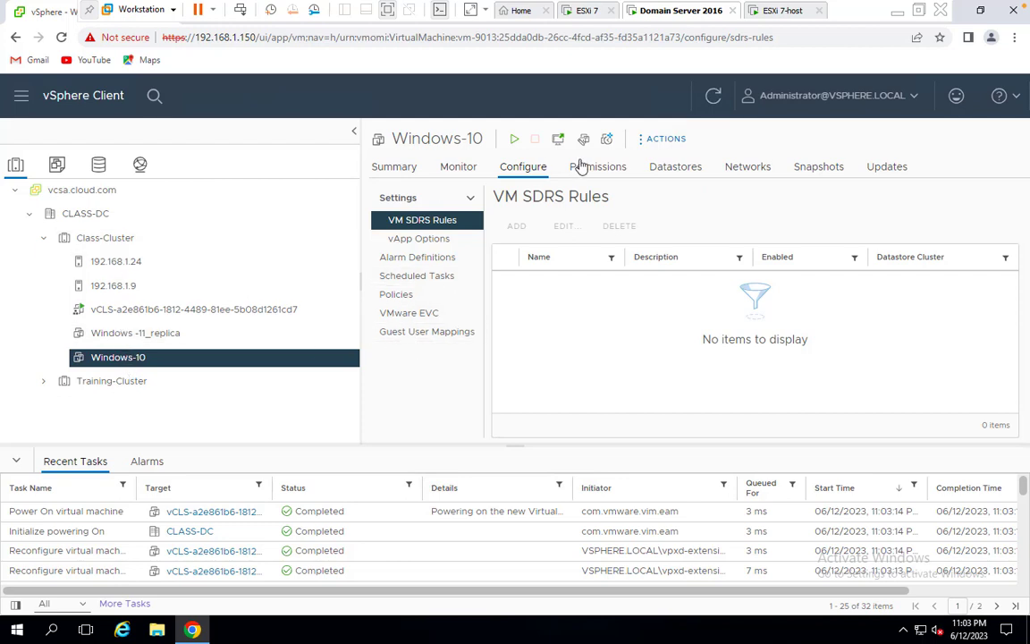
left_click(676, 170)
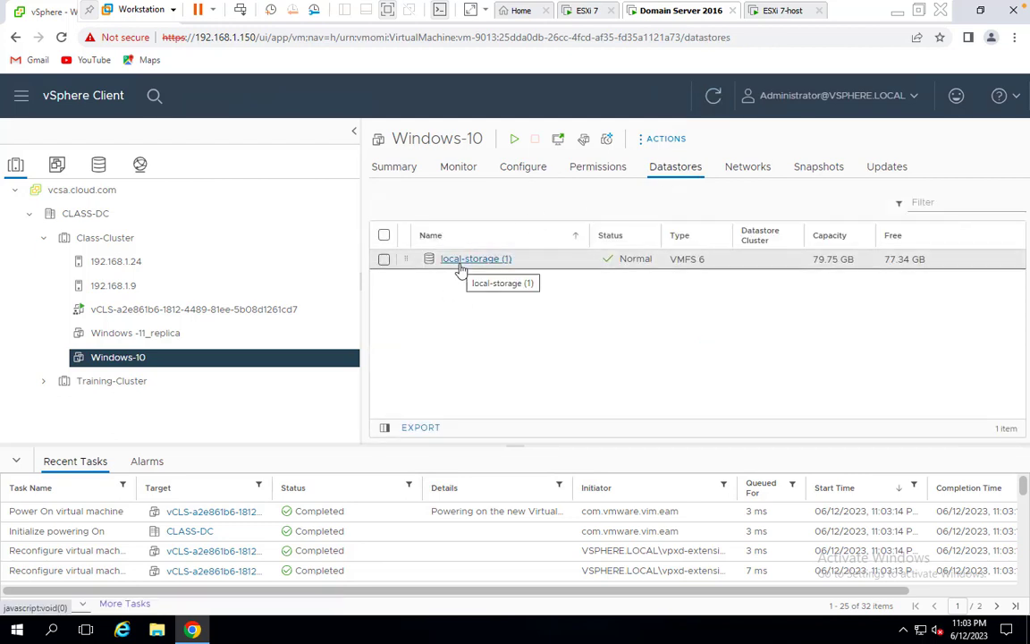
left_click(146, 336)
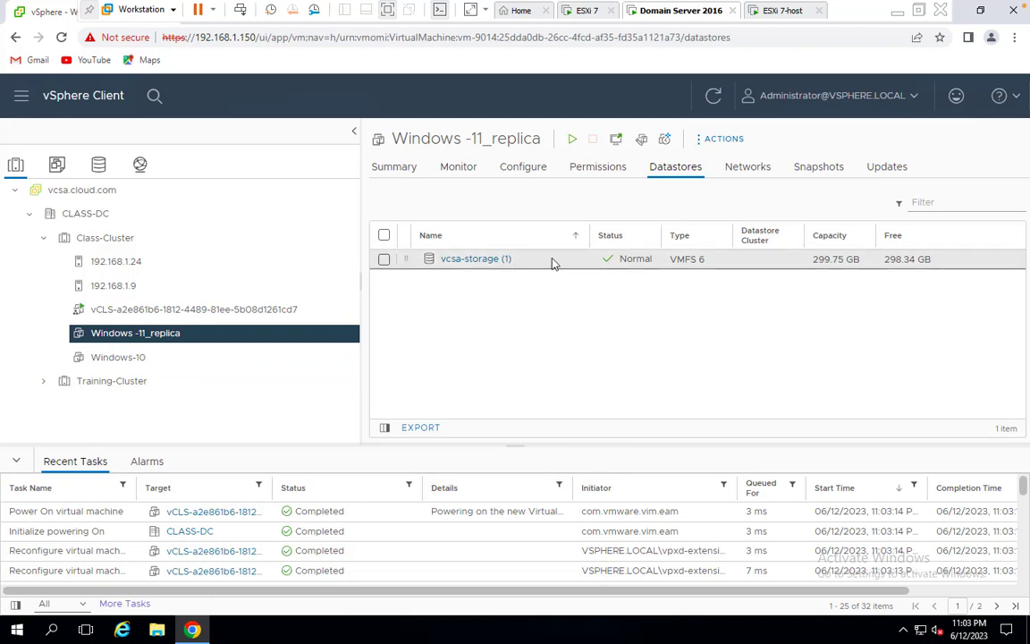
Delete Windows -11_replica and Windows-10 from disk, confirming each deletion
right_click(136, 338)
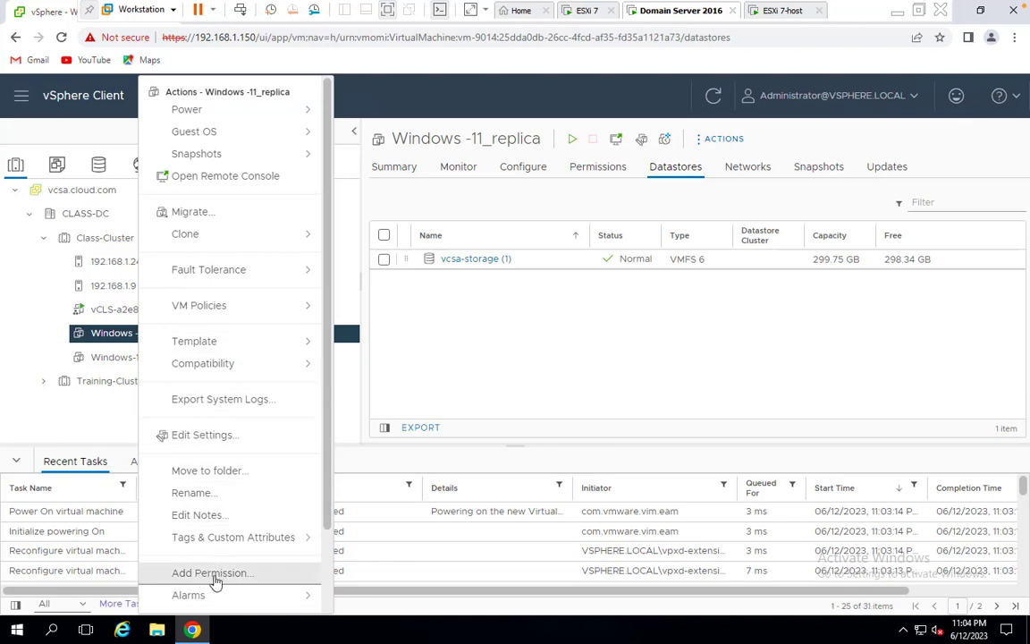
scroll(215, 581, "down", 2)
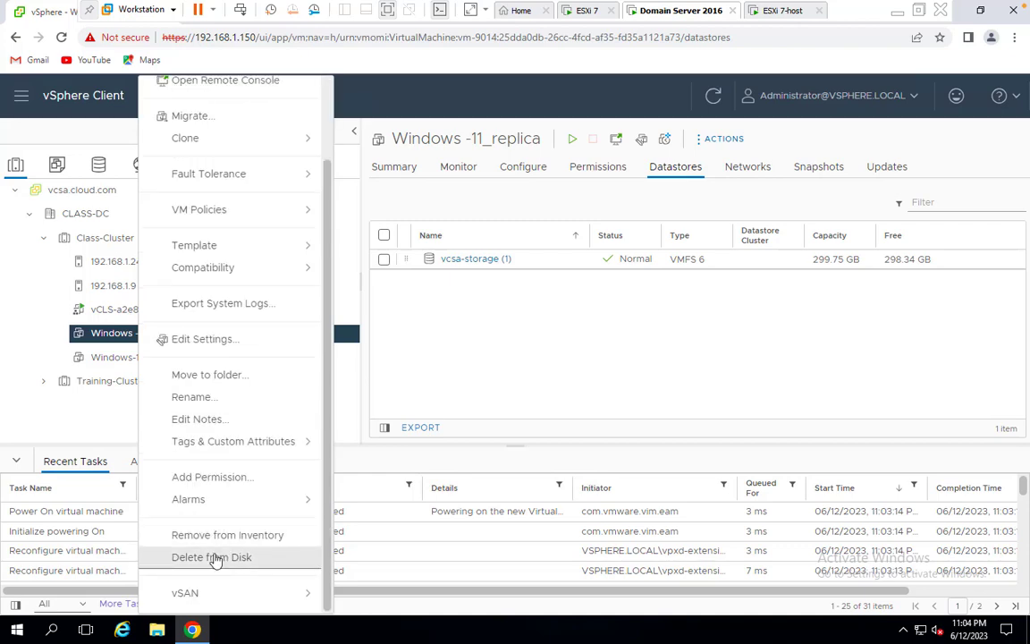
left_click(215, 557)
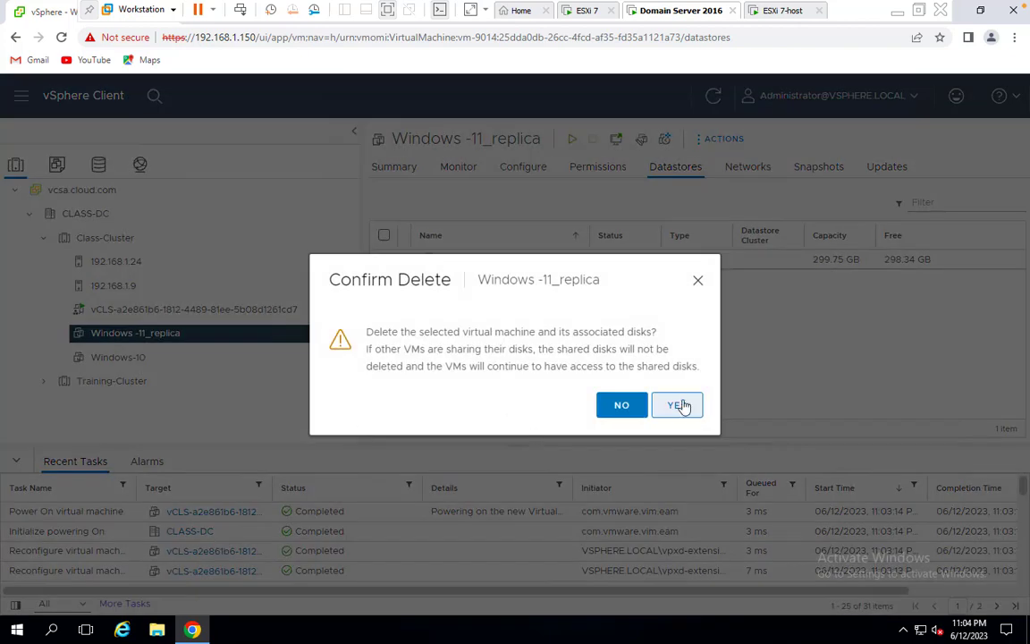
left_click(679, 406)
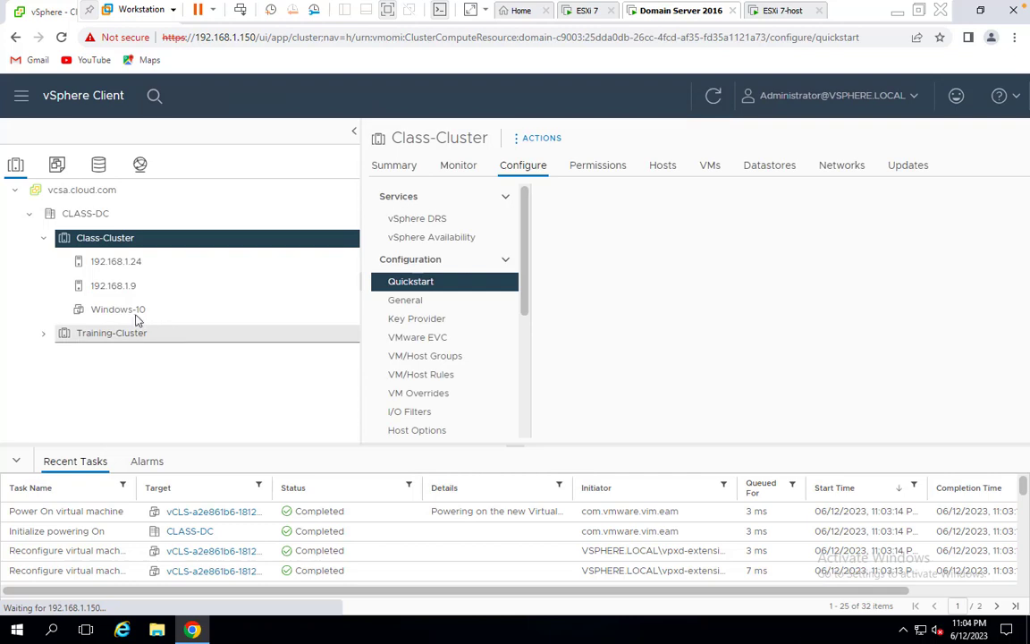
left_click(136, 314)
right_click(136, 315)
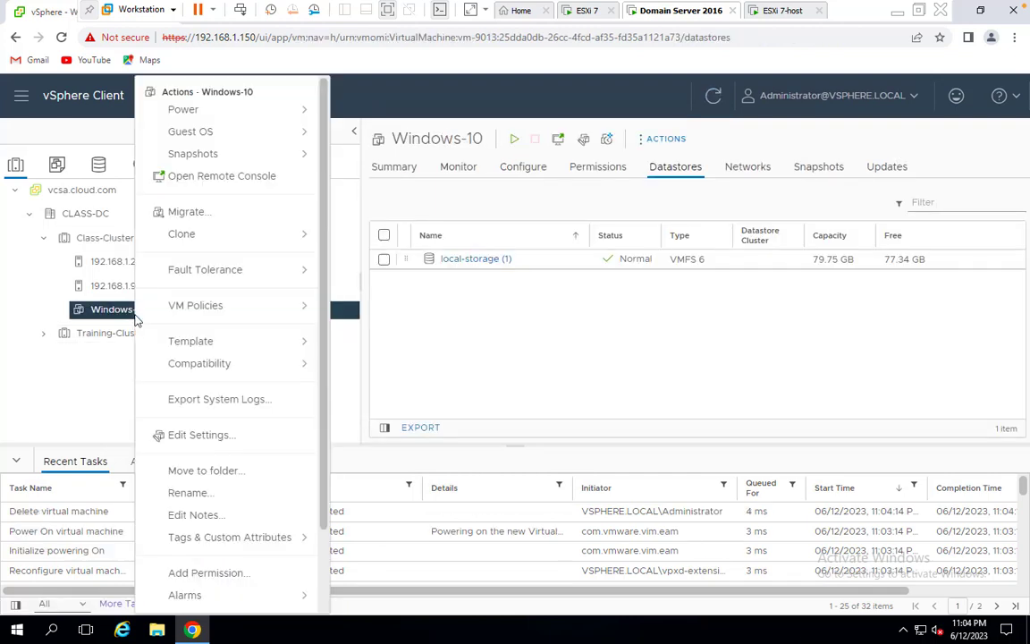
scroll(191, 579, "down", 1)
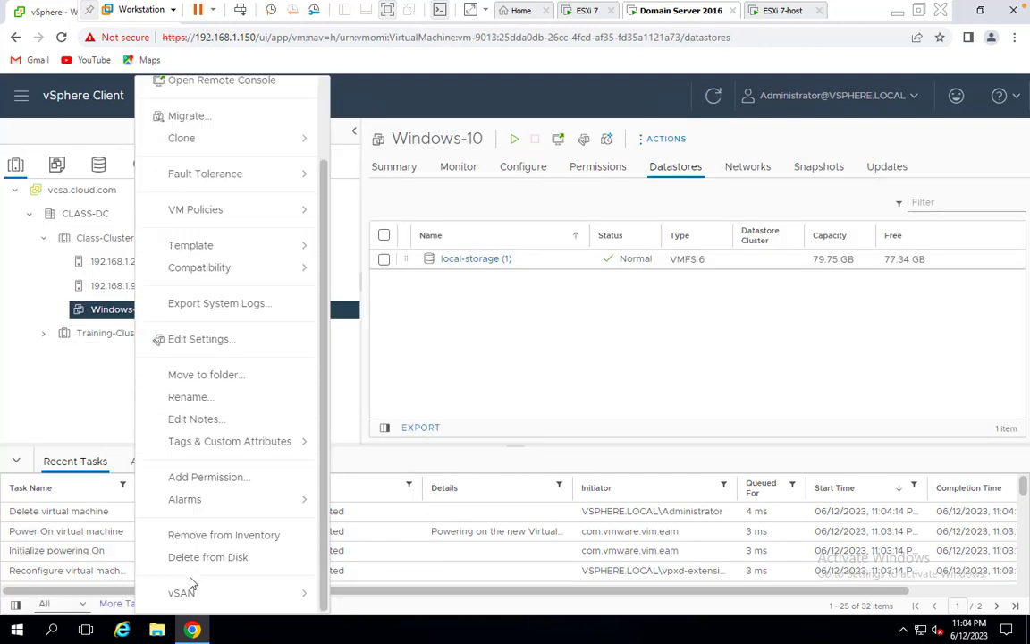
left_click(221, 558)
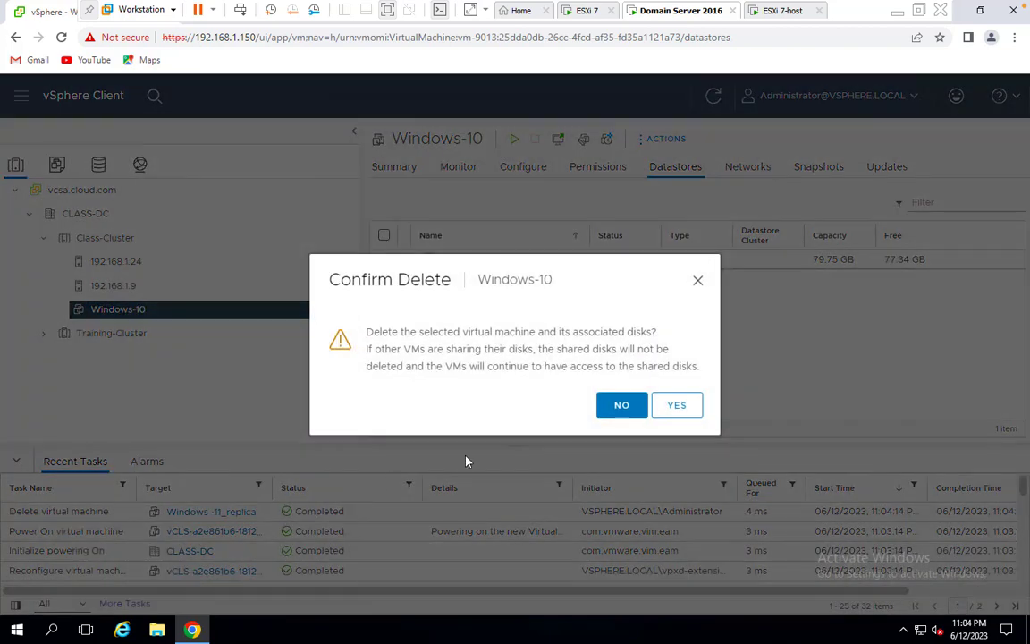
left_click(680, 405)
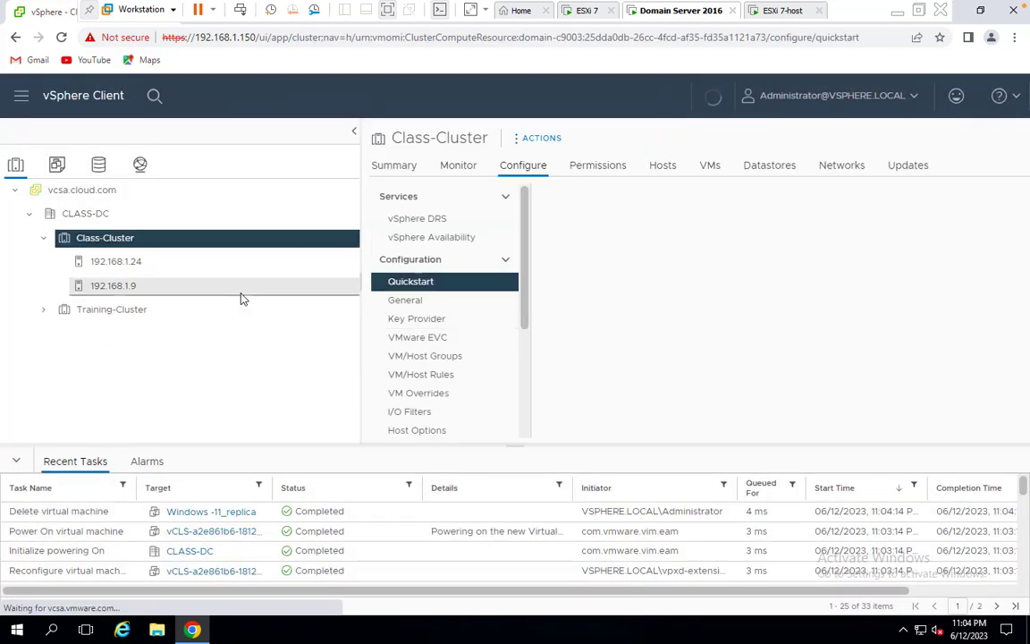
Start a new virtual machine on host 192.168.1.9 and name it Win-10
left_click(119, 290)
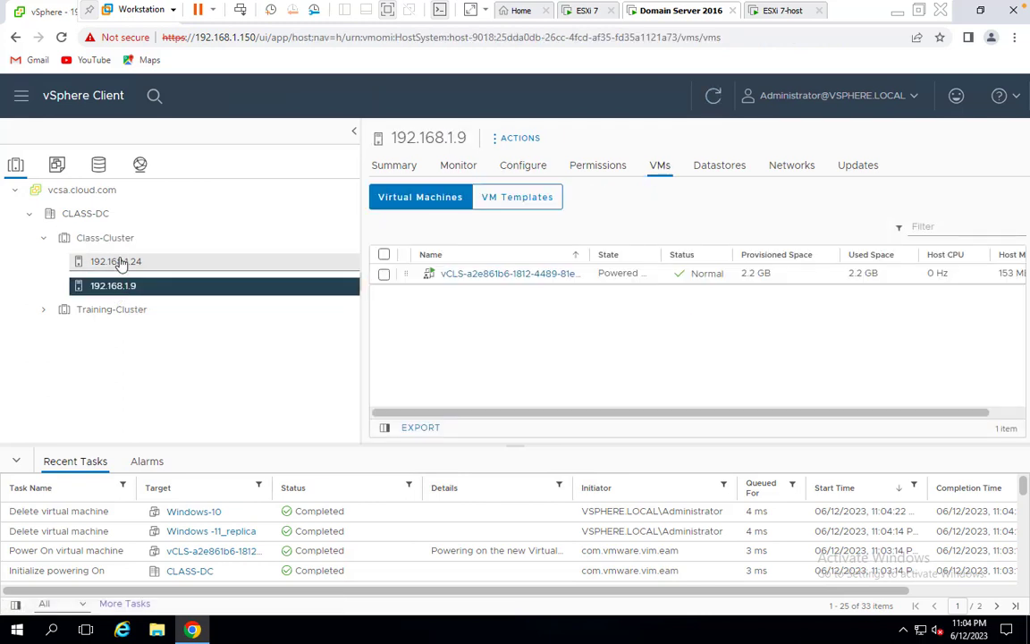
left_click(119, 262)
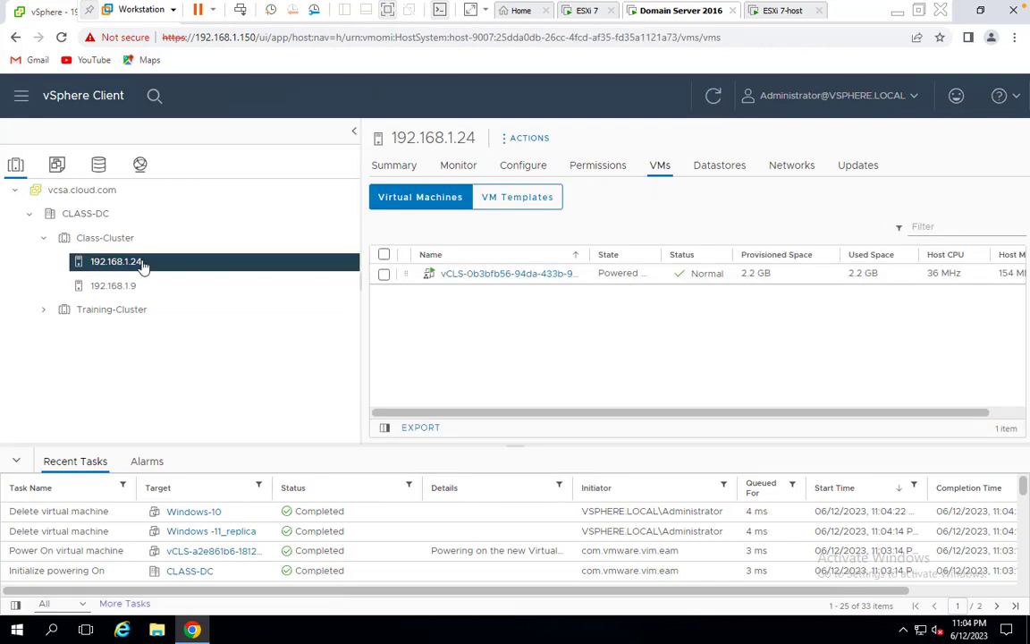
left_click(117, 291)
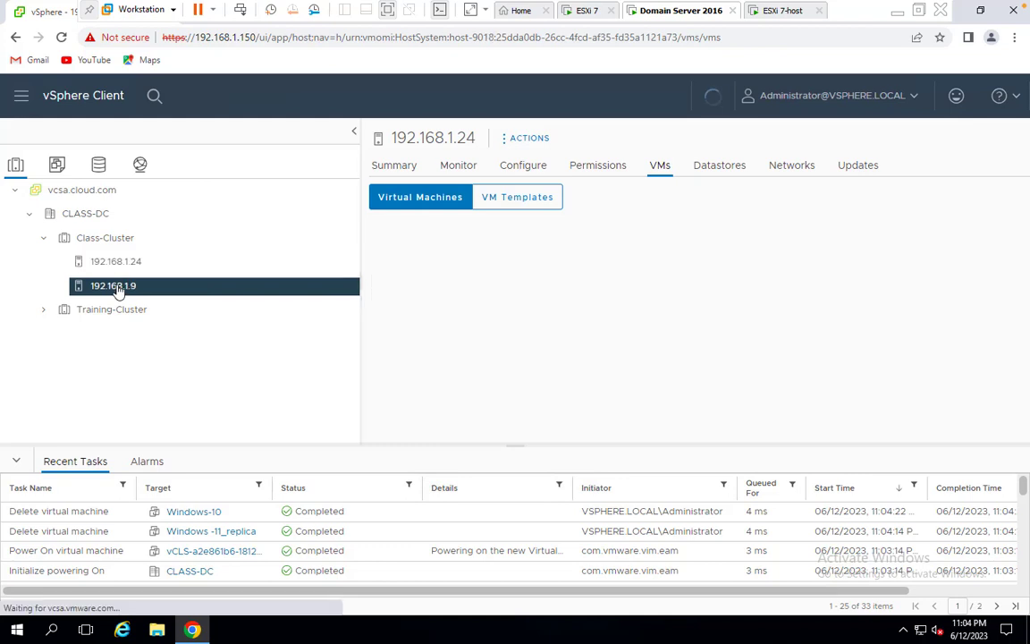
right_click(117, 291)
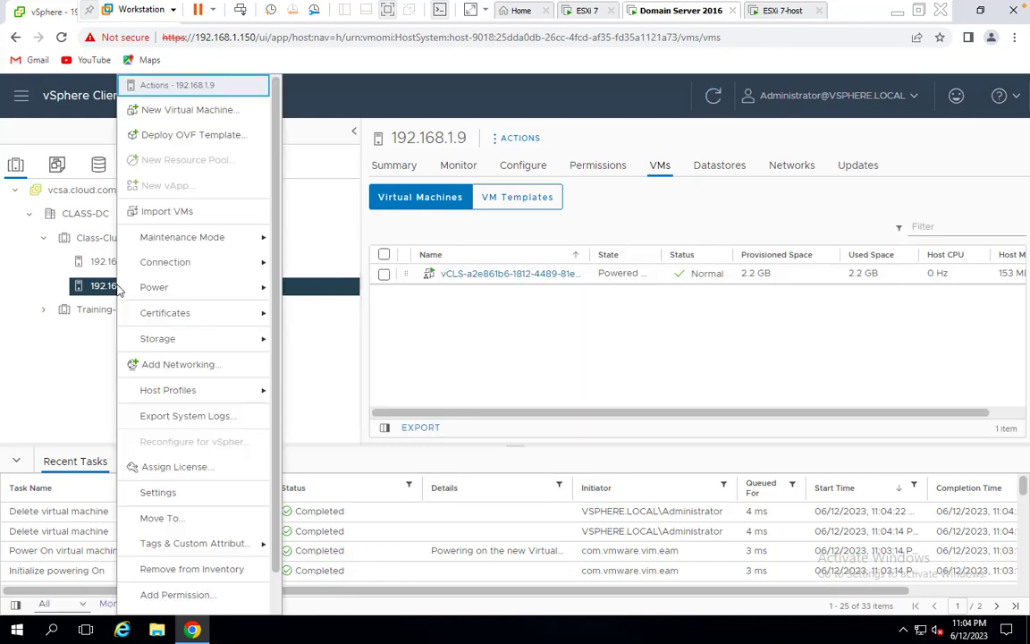
left_click(192, 110)
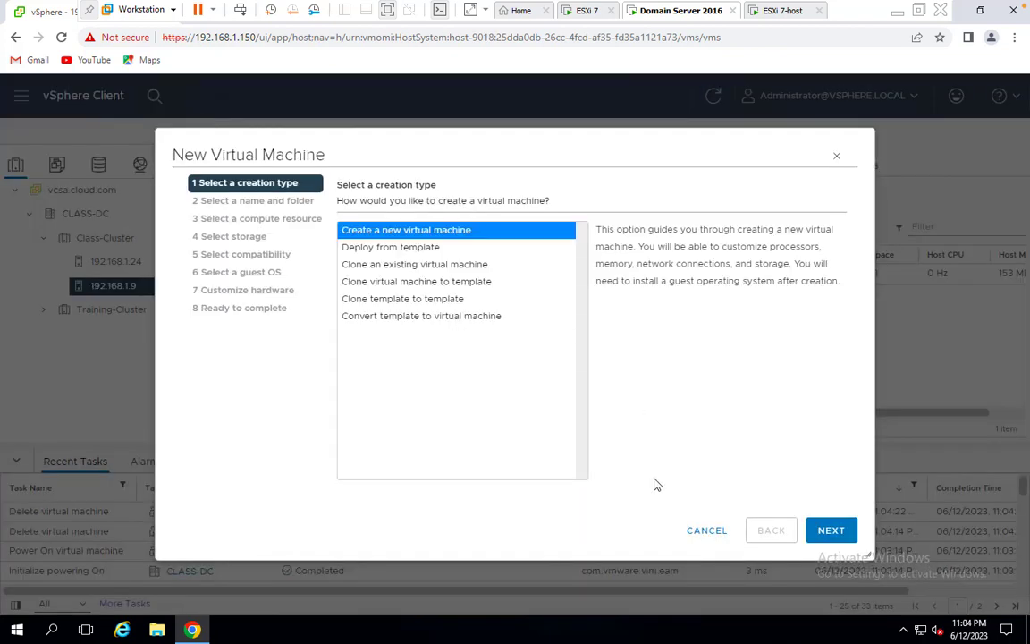
left_click(831, 530)
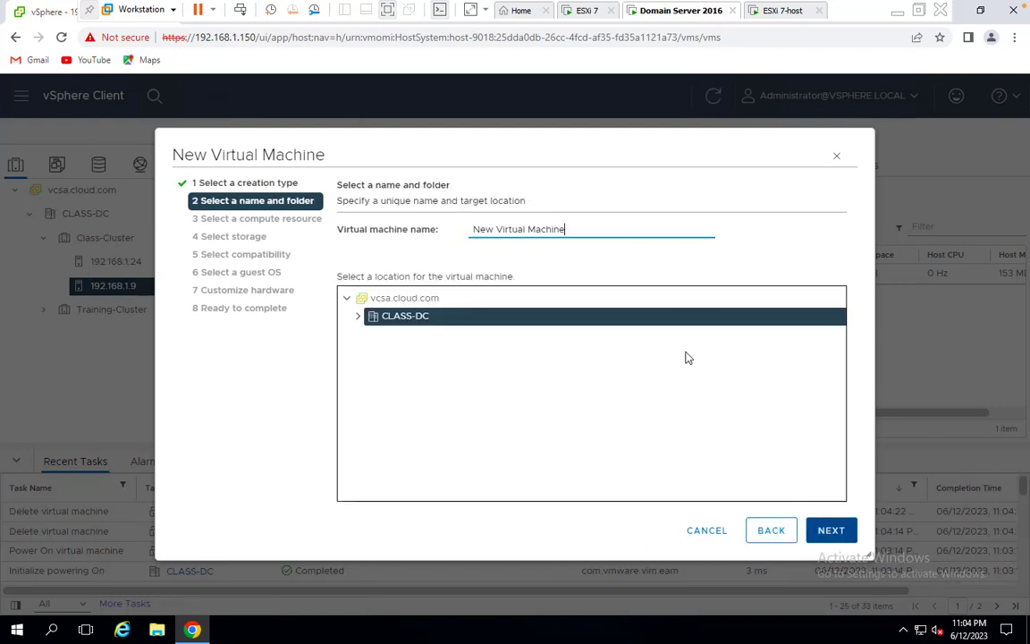
left_click_drag(565, 229, 282, 229)
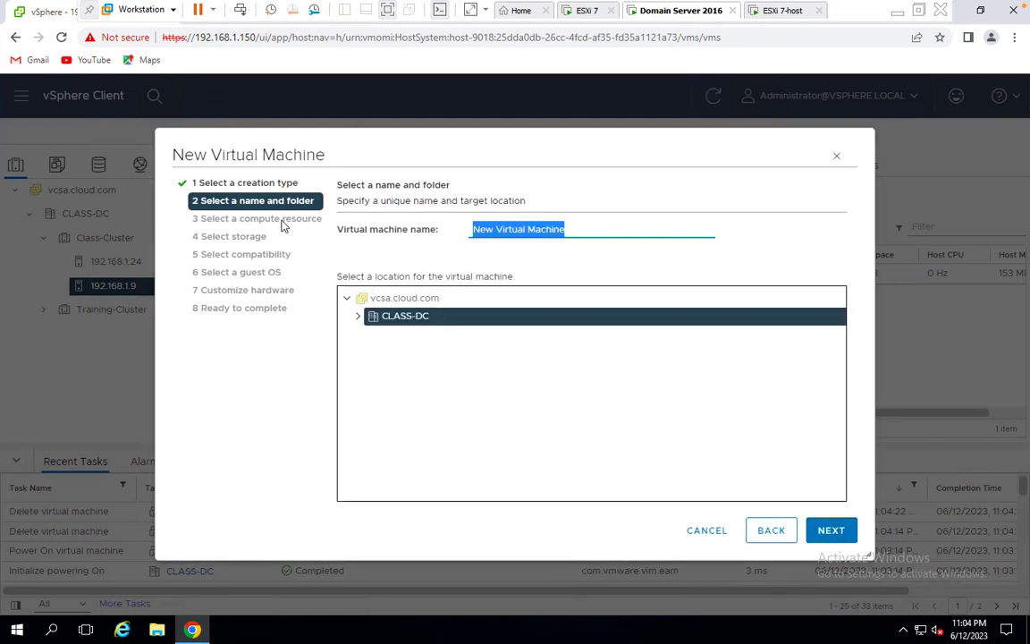
type("Win-10")
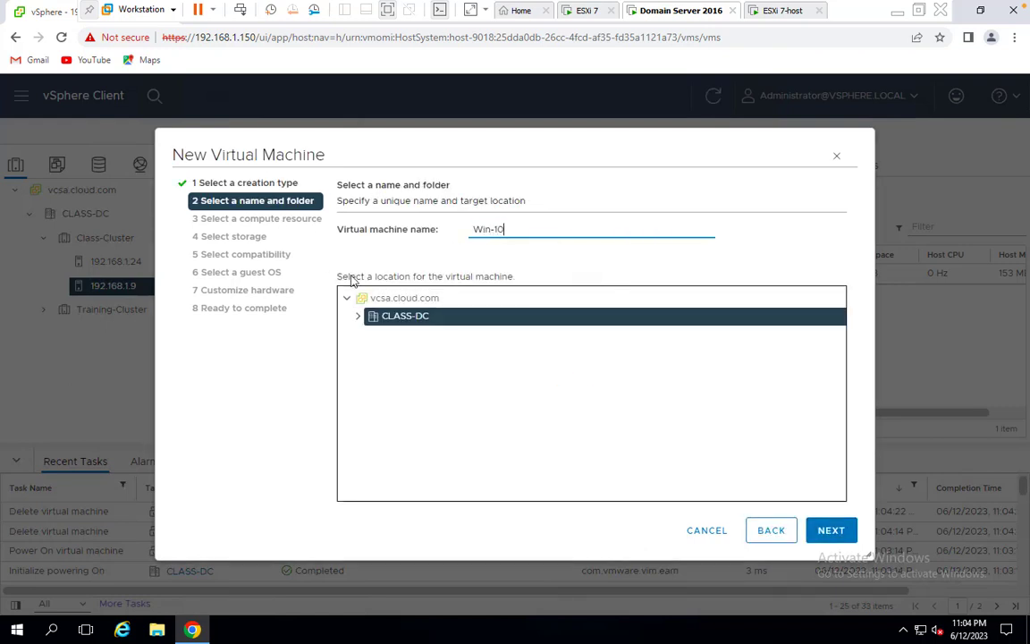
Place Win-10 on 192.168.1.9 and iscsi-storage, ESXi 7.0 U2, Windows Server 2003 (64-bit) guest
left_click(831, 530)
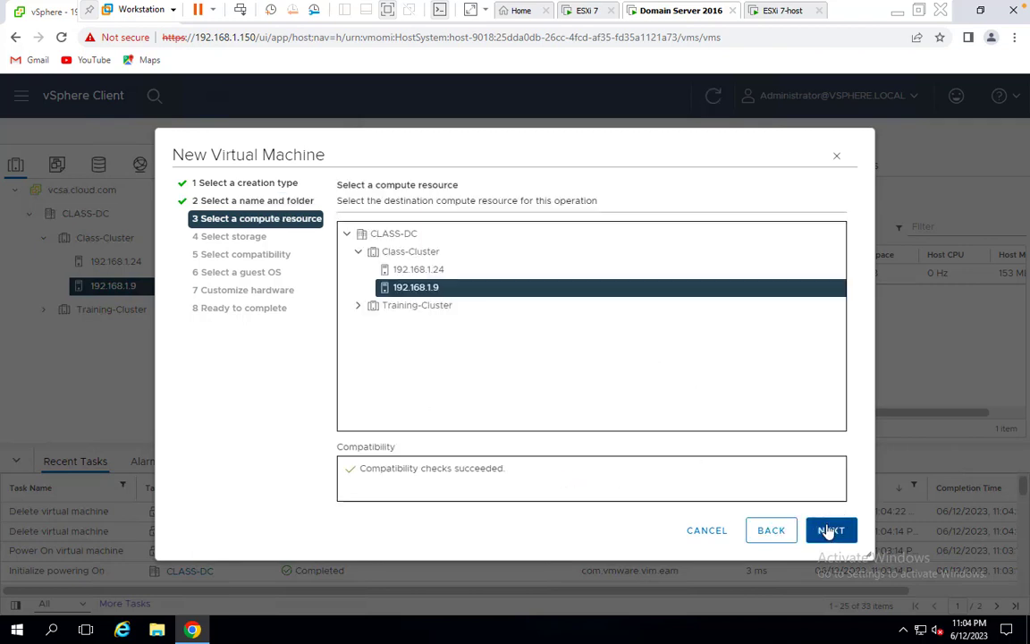
left_click(816, 533)
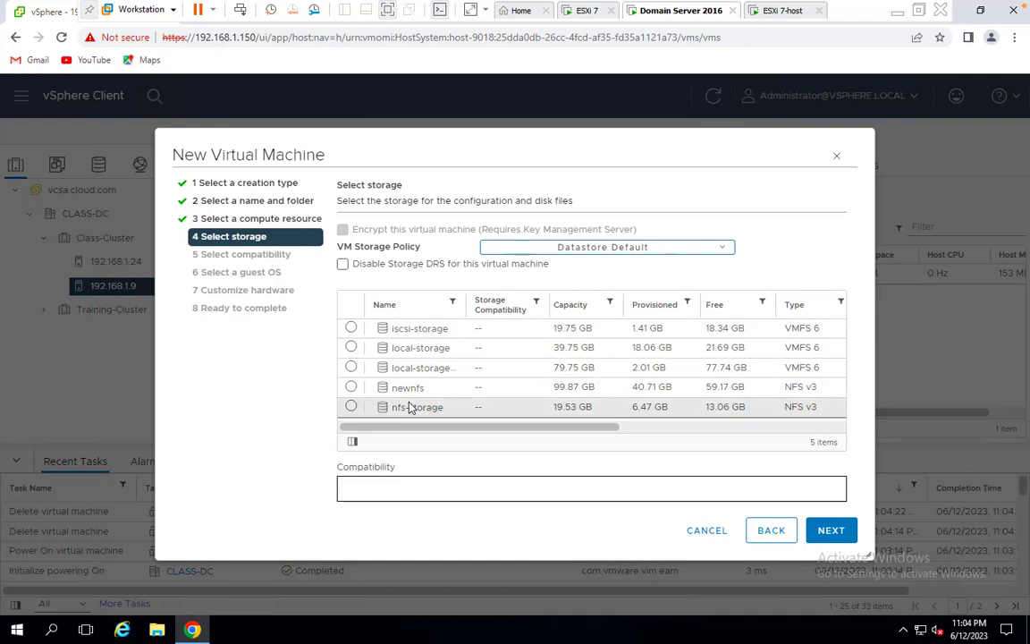
left_click(420, 329)
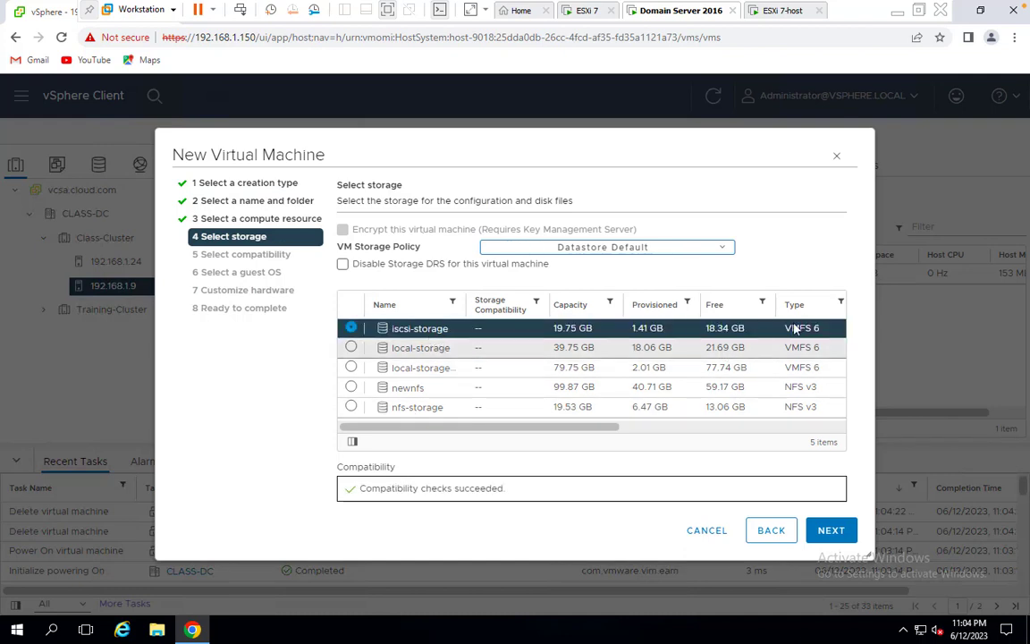
left_click(831, 531)
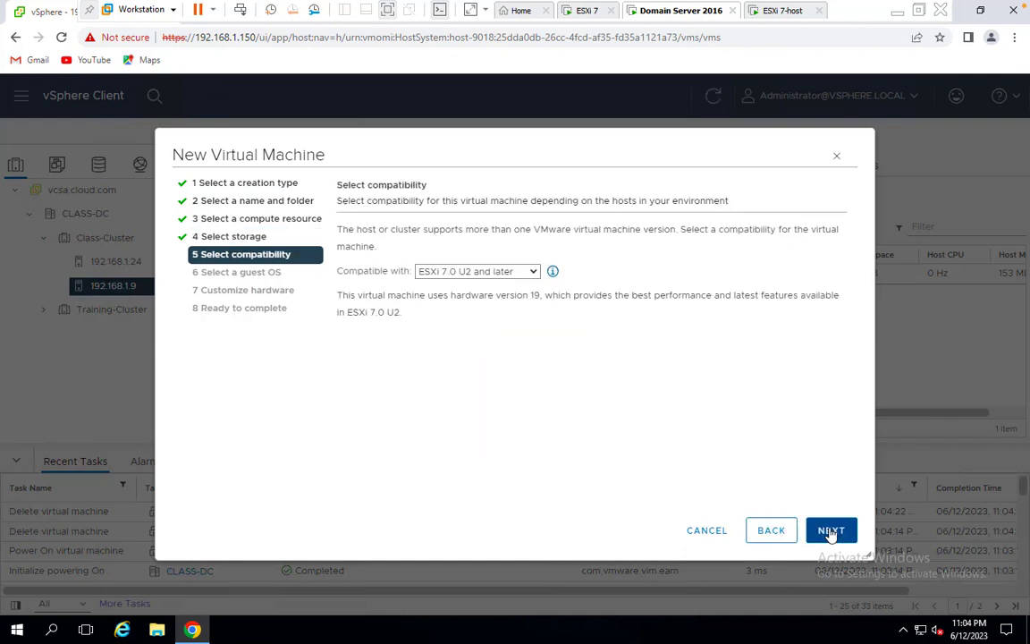
left_click(831, 531)
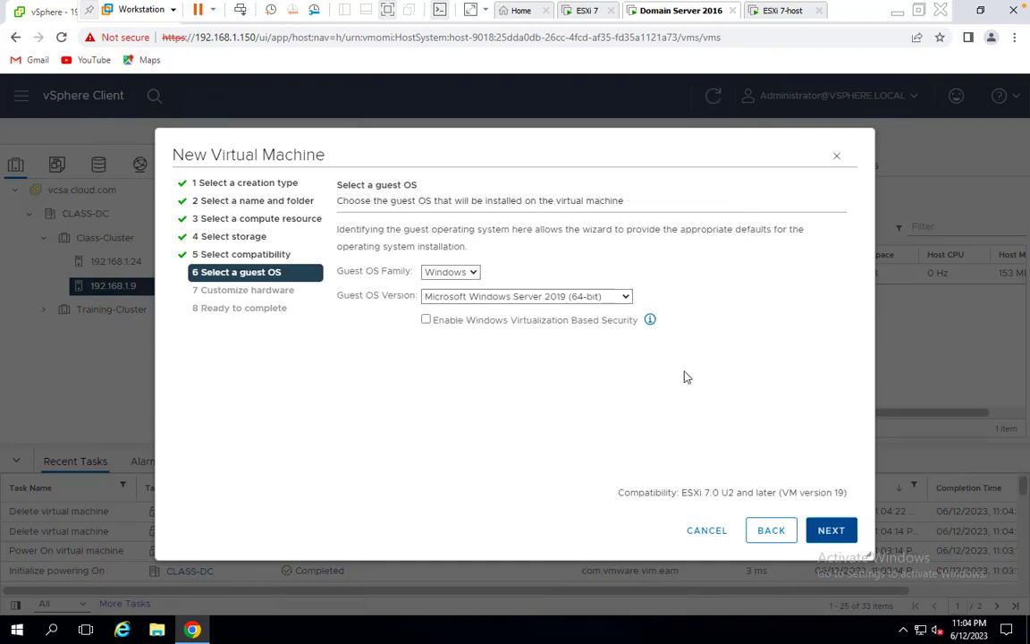
left_click(568, 297)
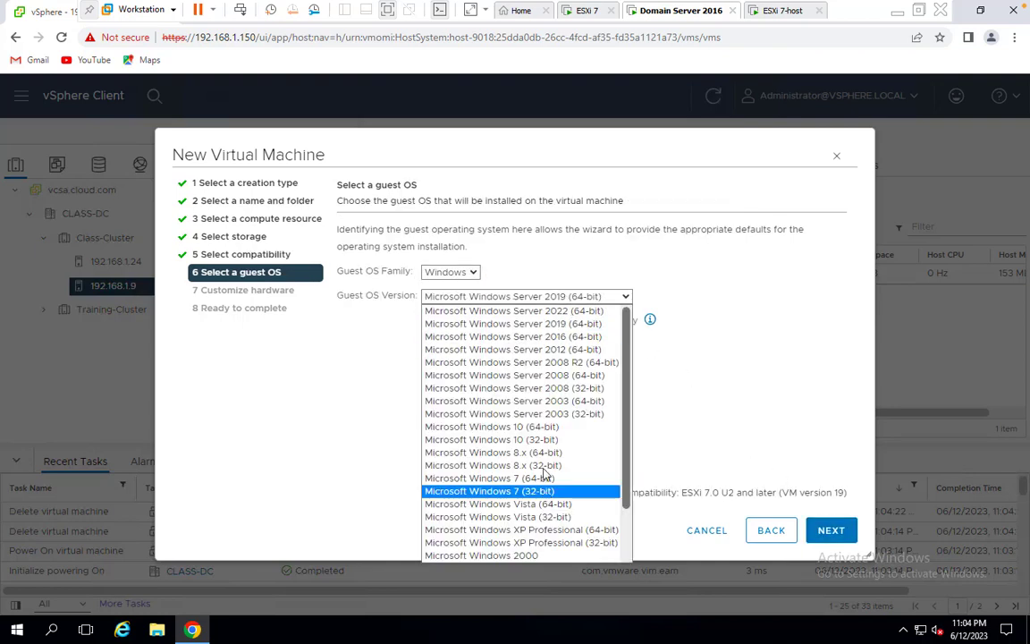
left_click(581, 401)
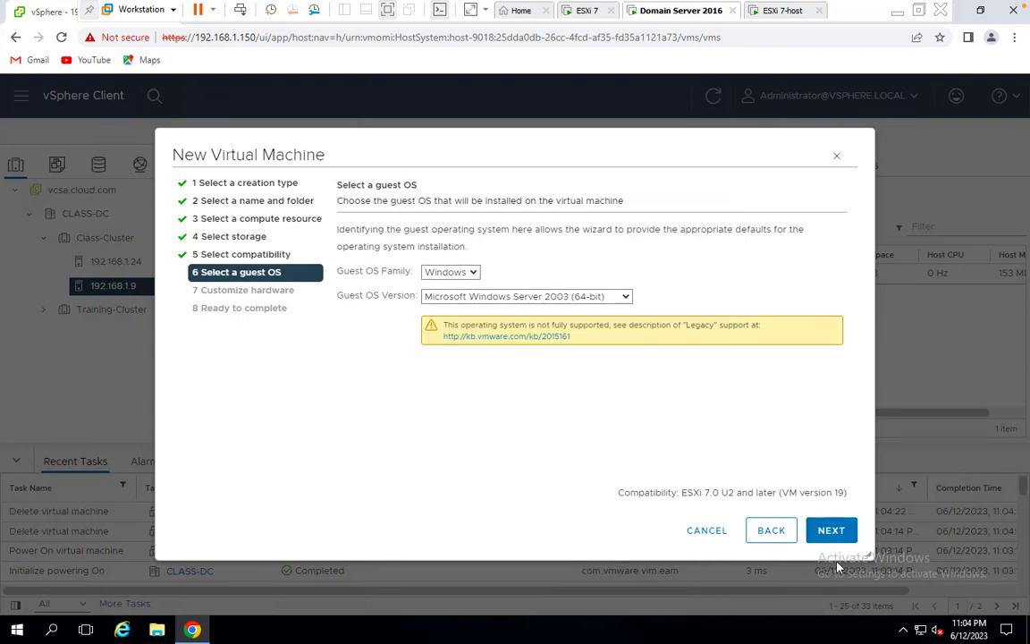
left_click(833, 533)
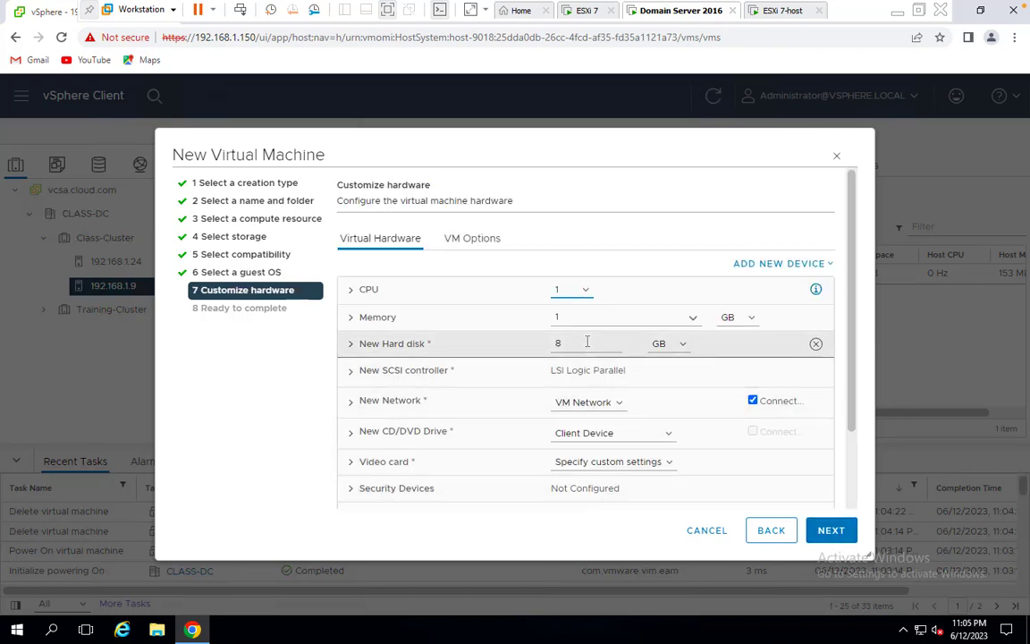
Set Win-10's hard disk to 15 GB and its memory to 2 GB
left_click_drag(586, 342, 409, 331)
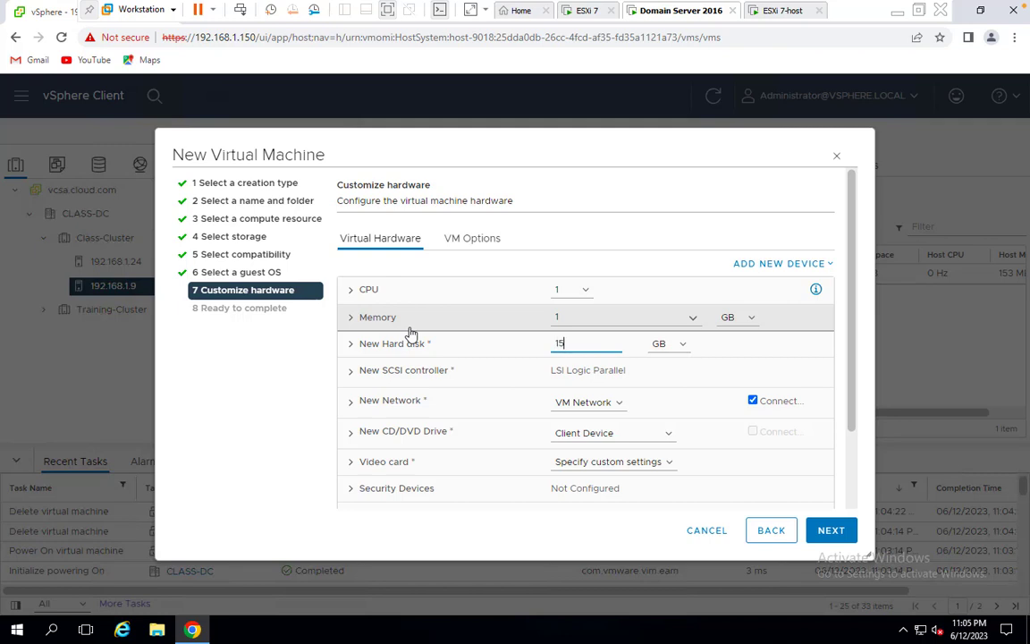
left_click(559, 317)
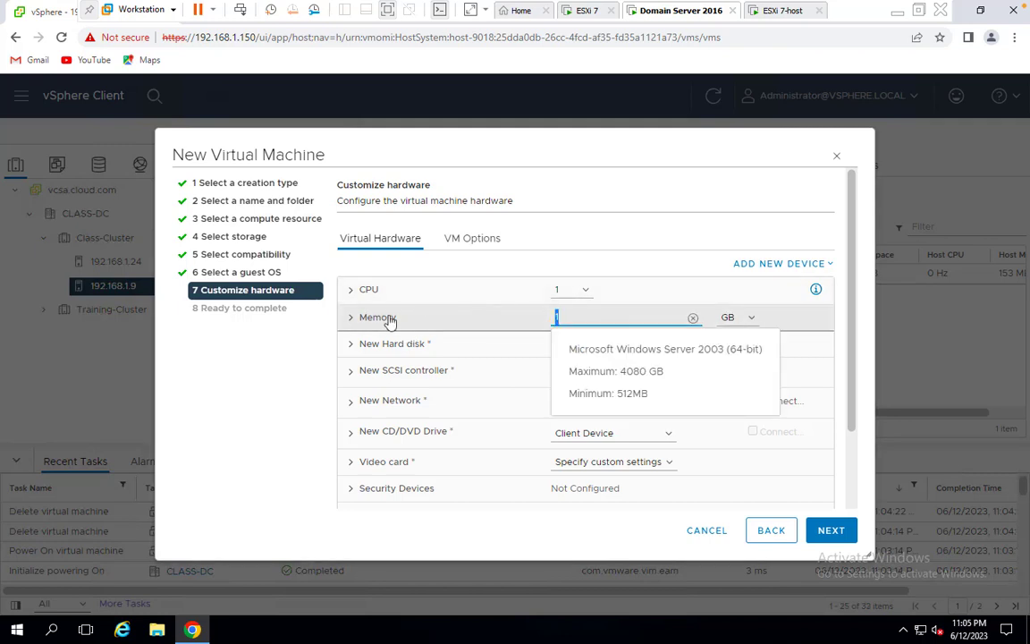
type("2")
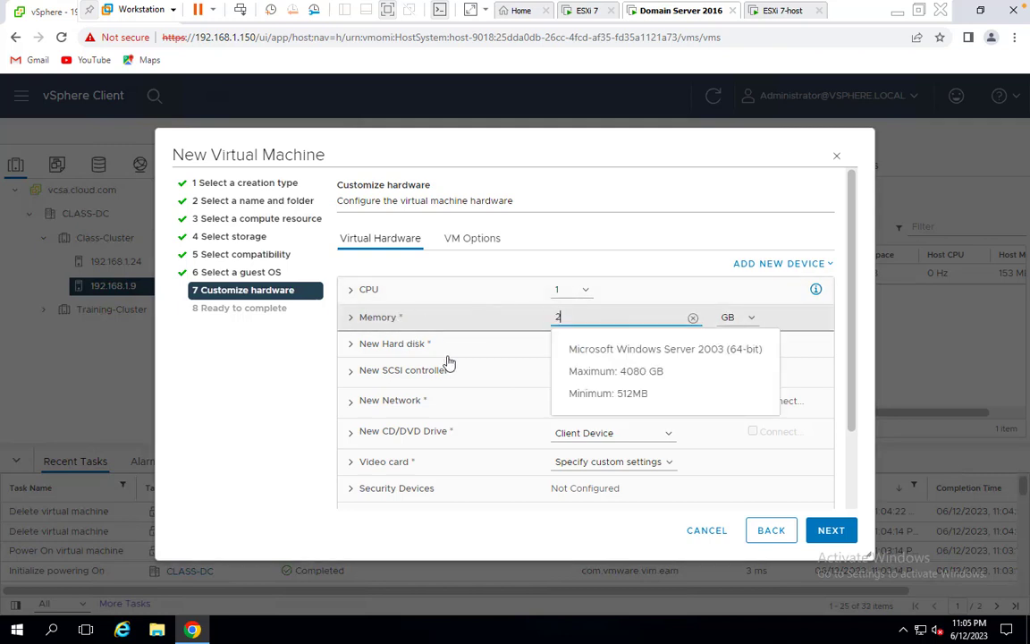
left_click(646, 232)
scroll(603, 450, "down", 2)
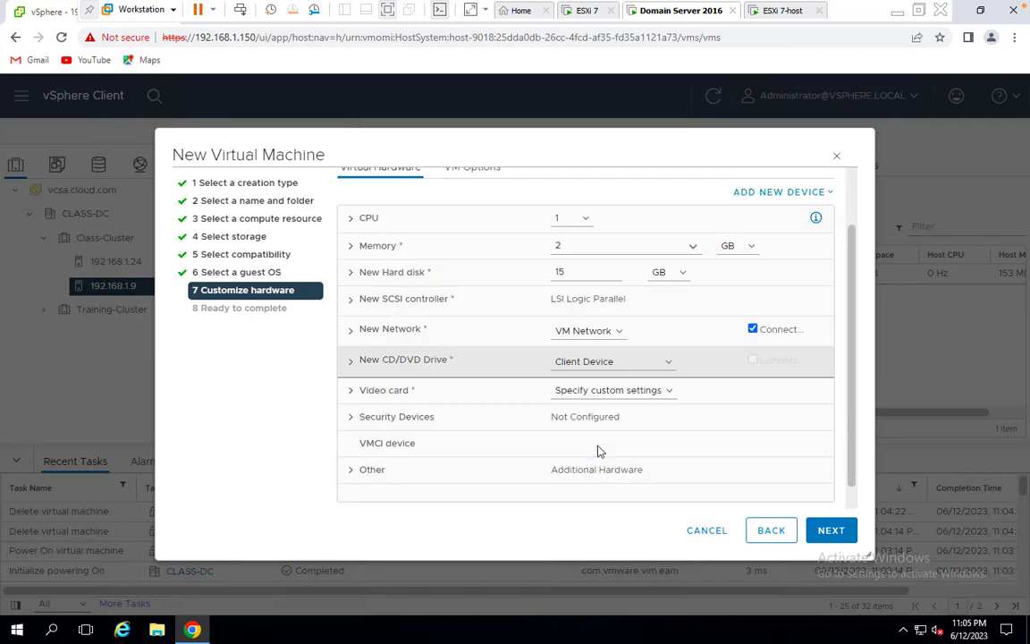
Make Win-10's new hard disk Thin Provision and finish creating the VM
left_click(351, 273)
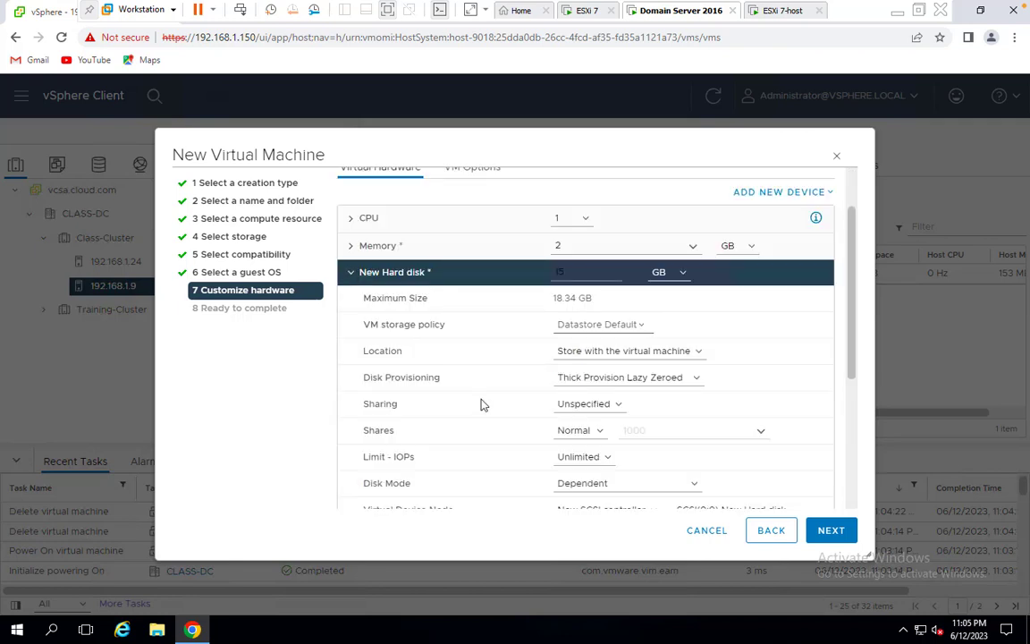
left_click(626, 377)
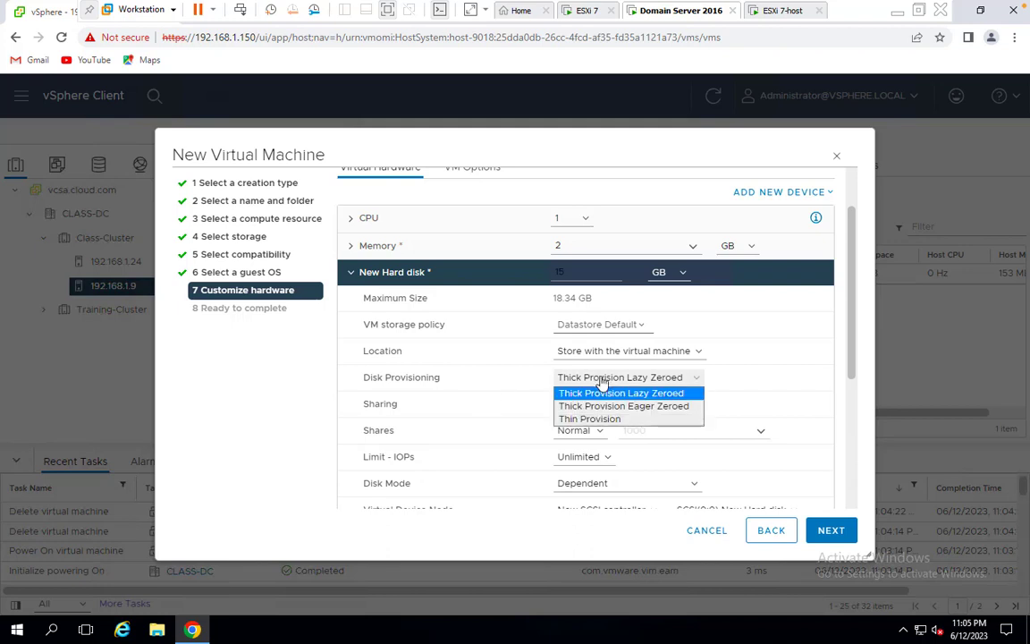
left_click(588, 419)
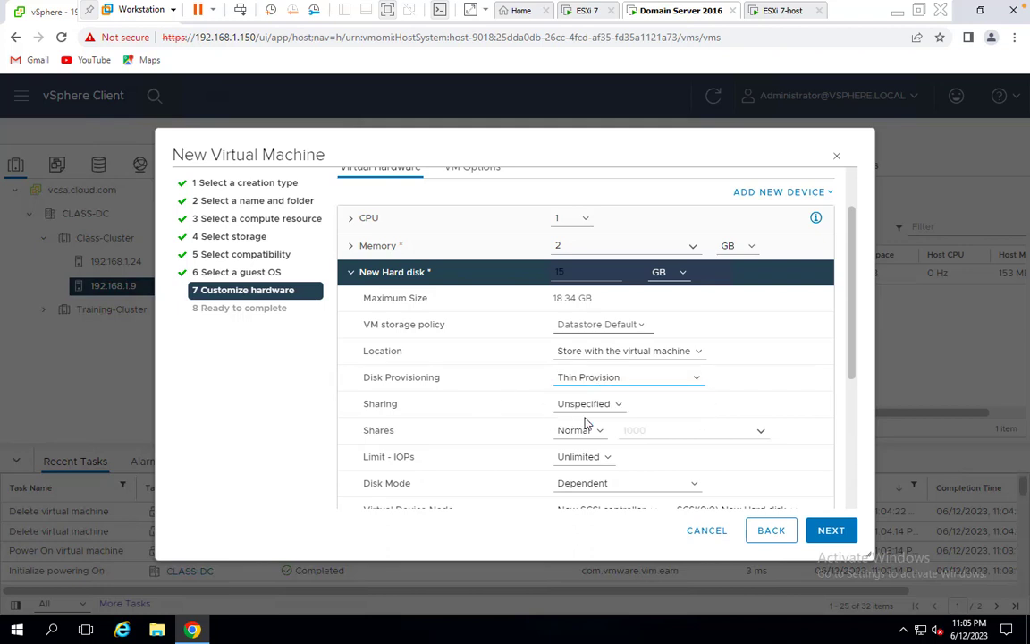
left_click(831, 531)
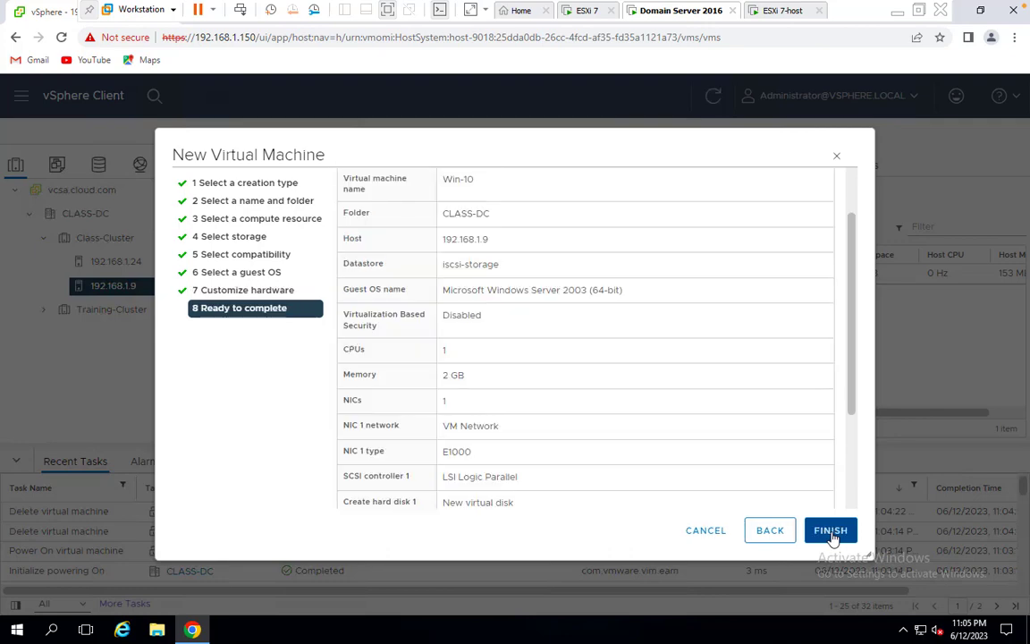
left_click(831, 531)
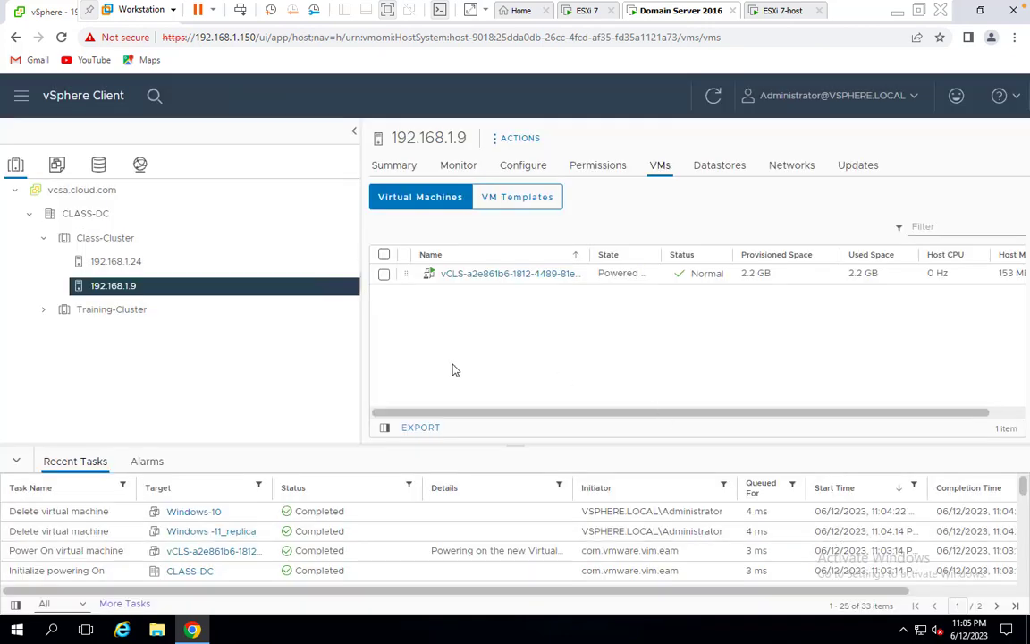
Start a new virtual machine on host 192.168.1.9 named Win-11
right_click(110, 292)
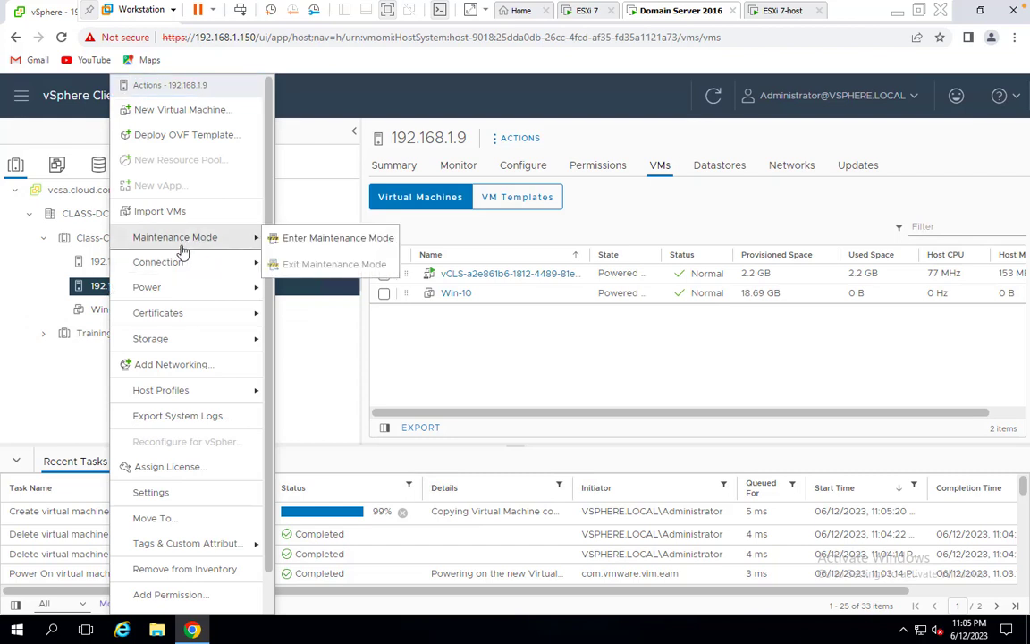
mouse_move(176, 263)
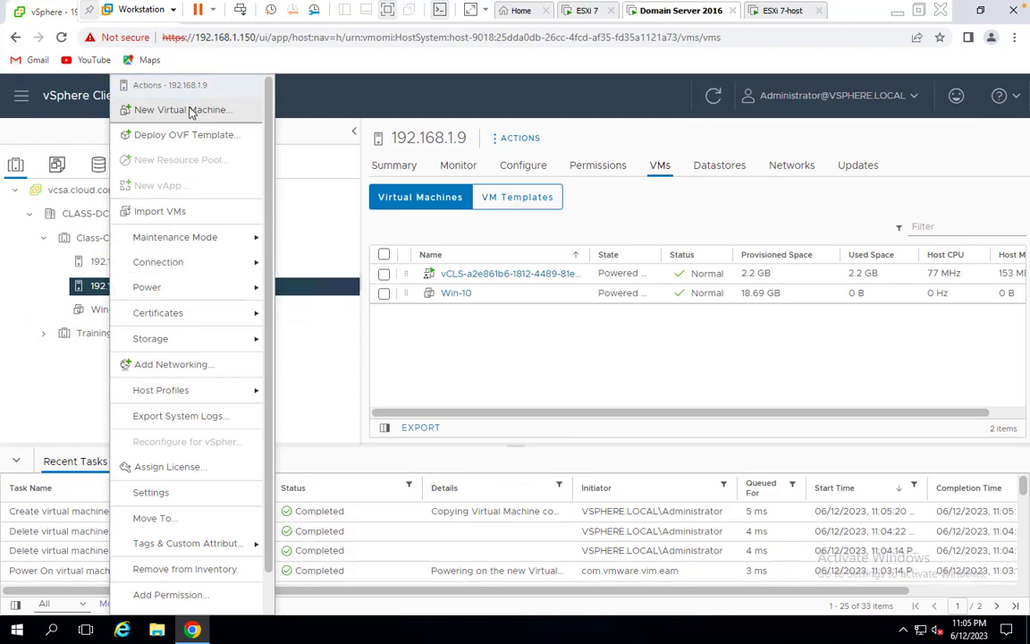
left_click(209, 110)
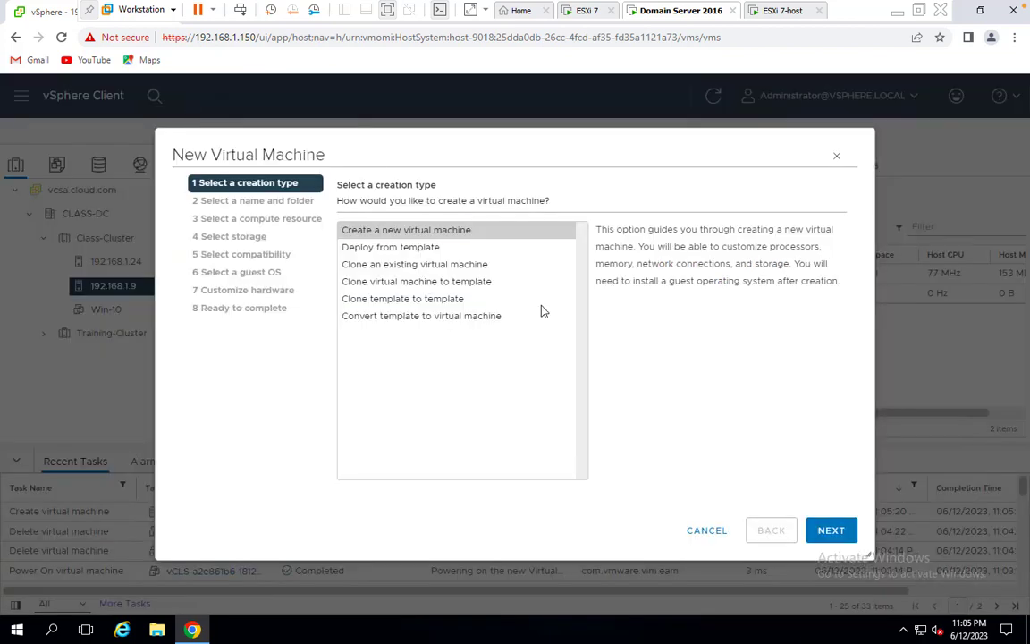
left_click(830, 530)
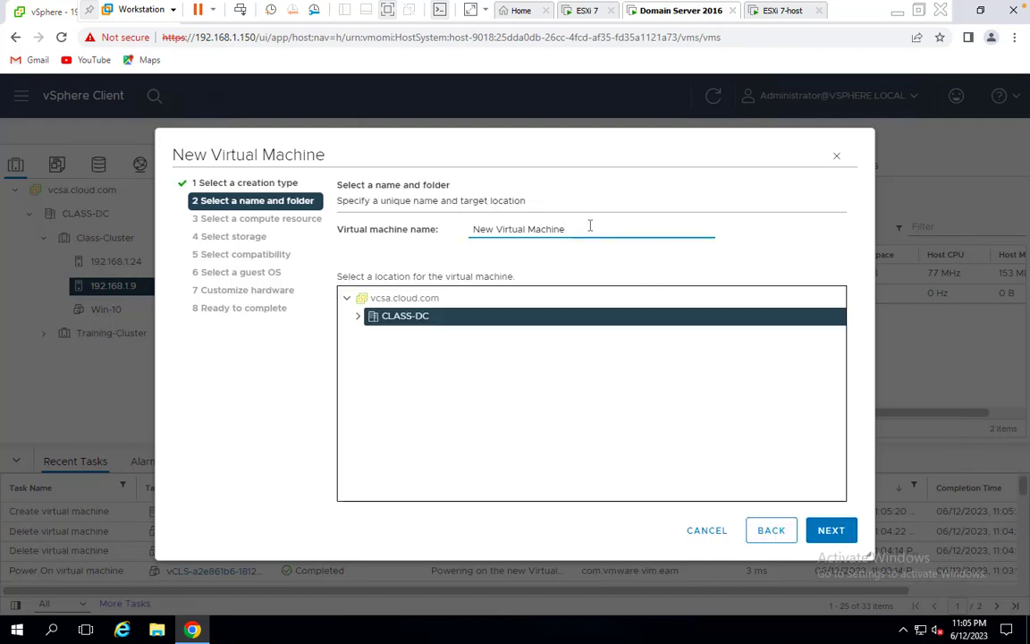
key("ctrl+a")
type("wIN")
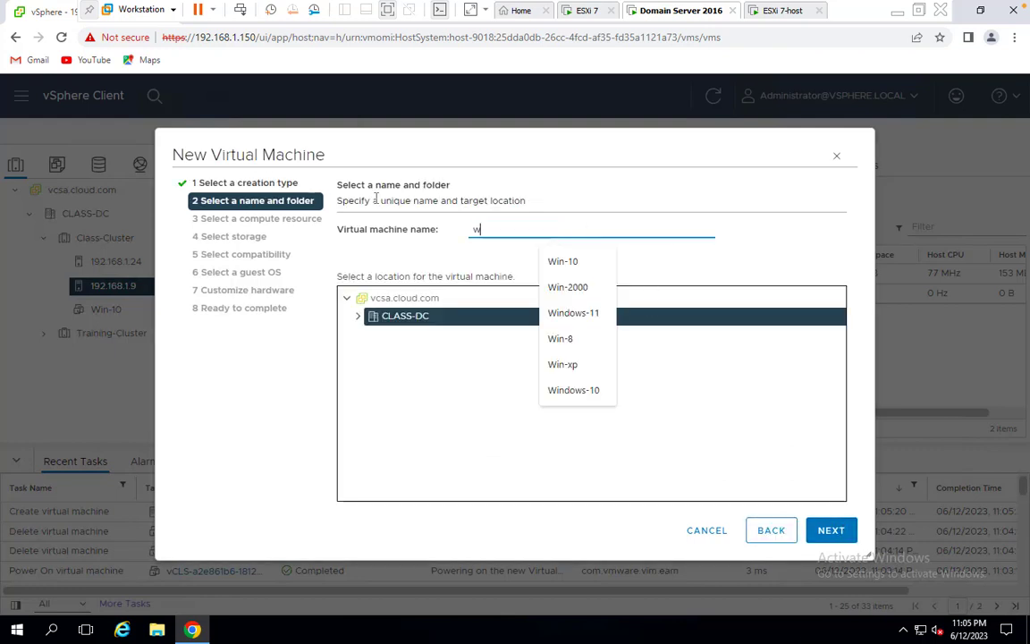
key("BackSpace")
key("BackSpace")
key("BackSpace")
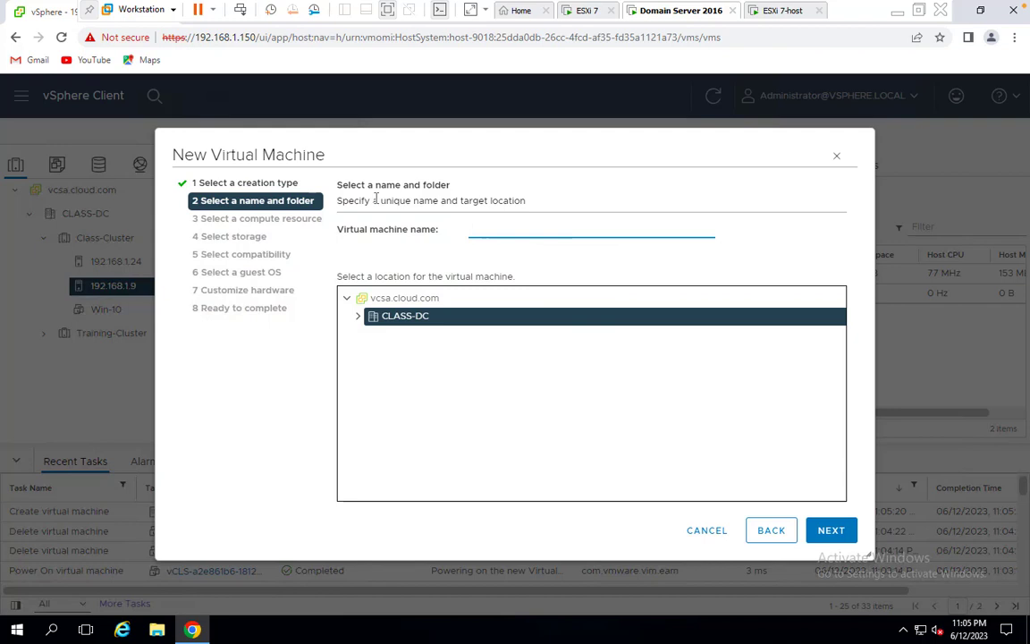
type("Win-11")
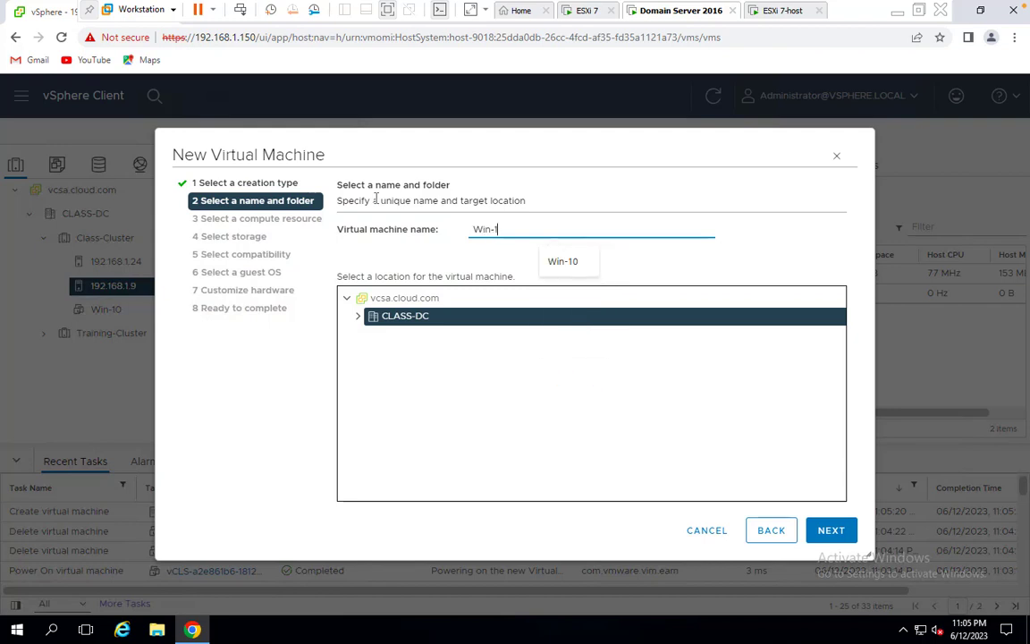
Keep host 192.168.1.9, store Win-11 on iscsi-storage, and keep the default compatibility
left_click(828, 530)
left_click(821, 534)
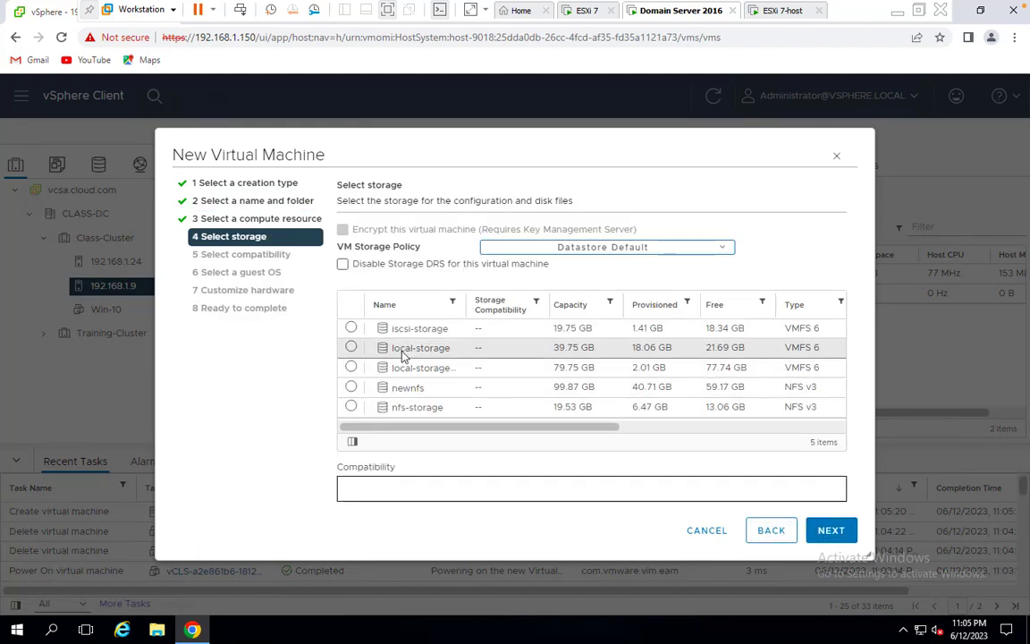
left_click(350, 328)
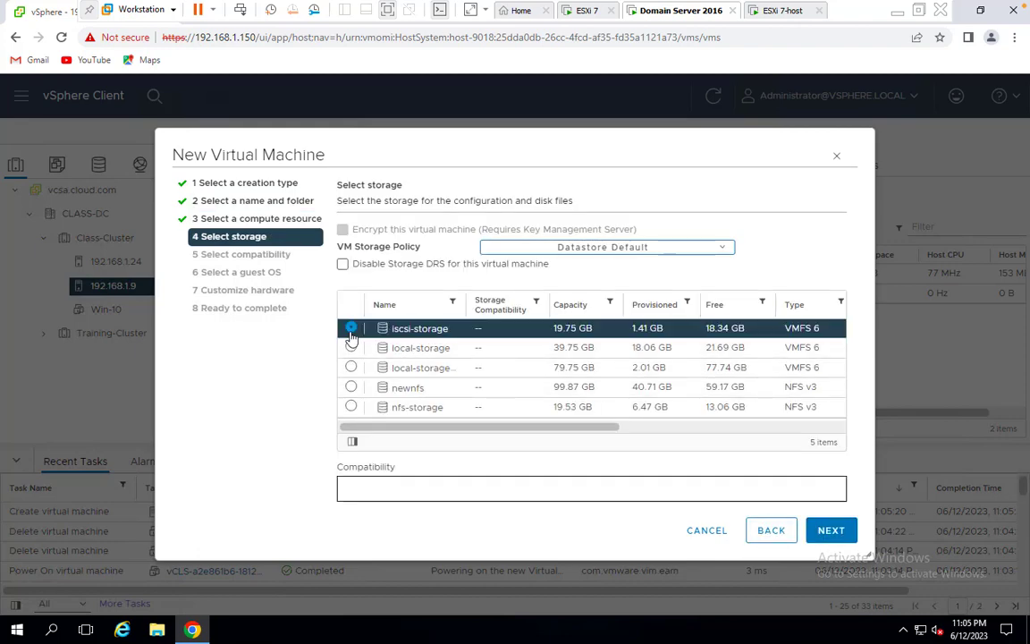
left_click(820, 530)
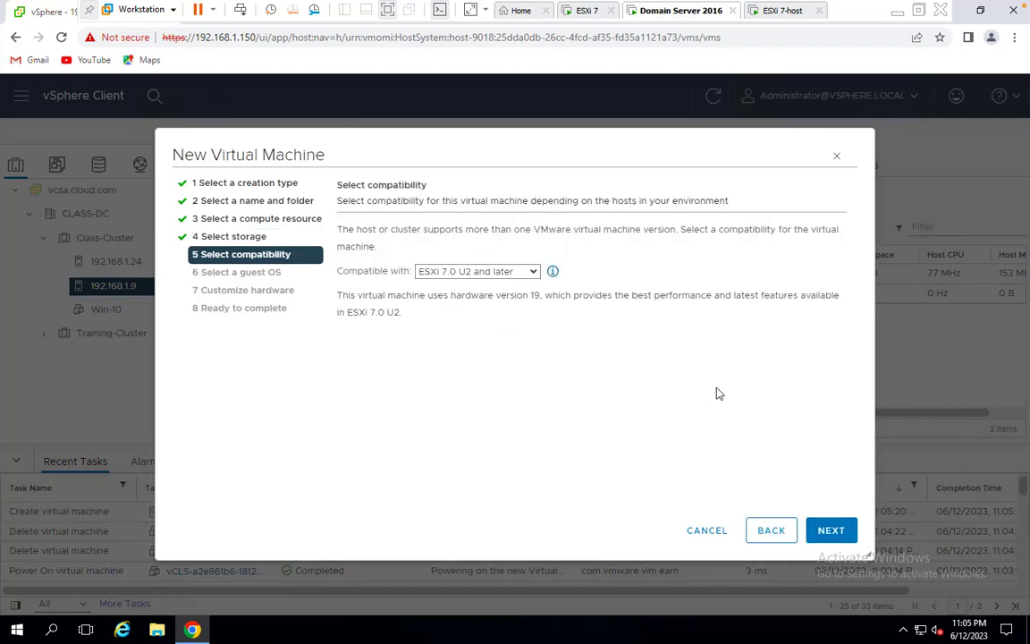
left_click(827, 532)
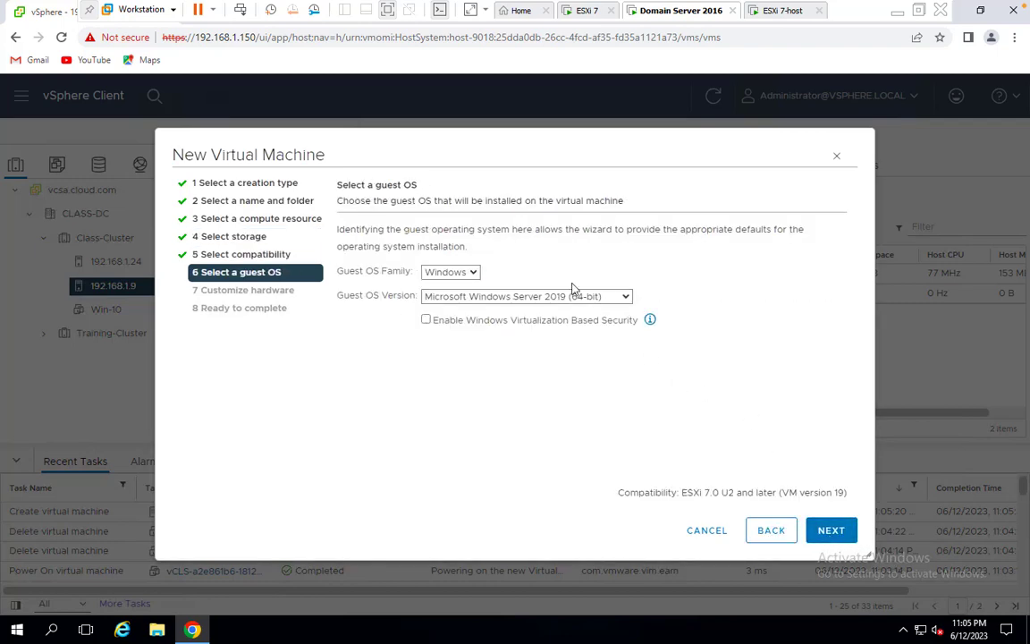
Set the guest OS to Windows Server 2008 (64-bit) and the hard disk to 15 GB
left_click(592, 297)
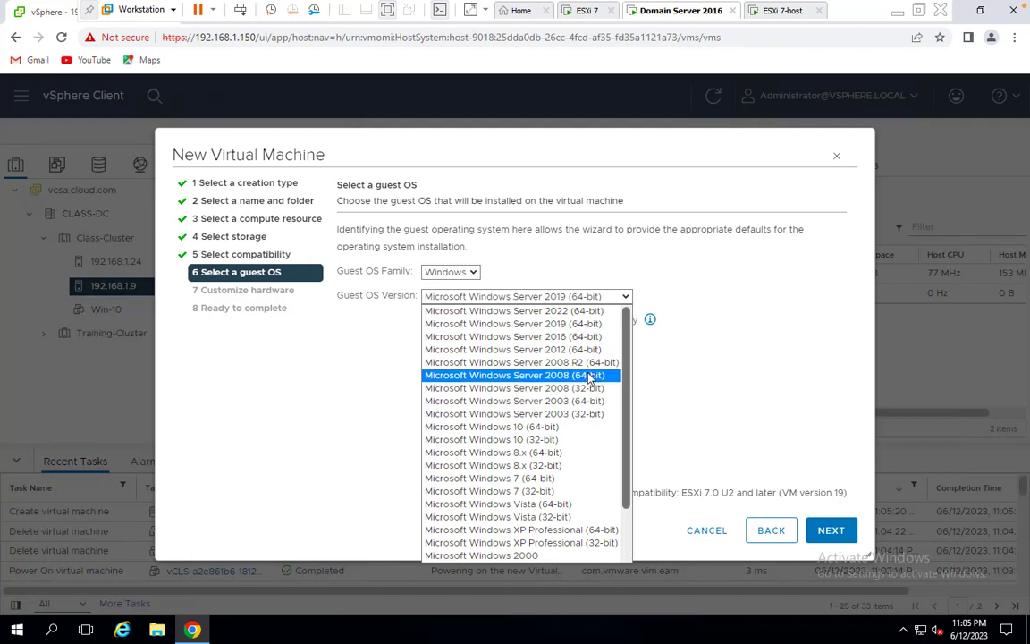
left_click(590, 377)
left_click(831, 532)
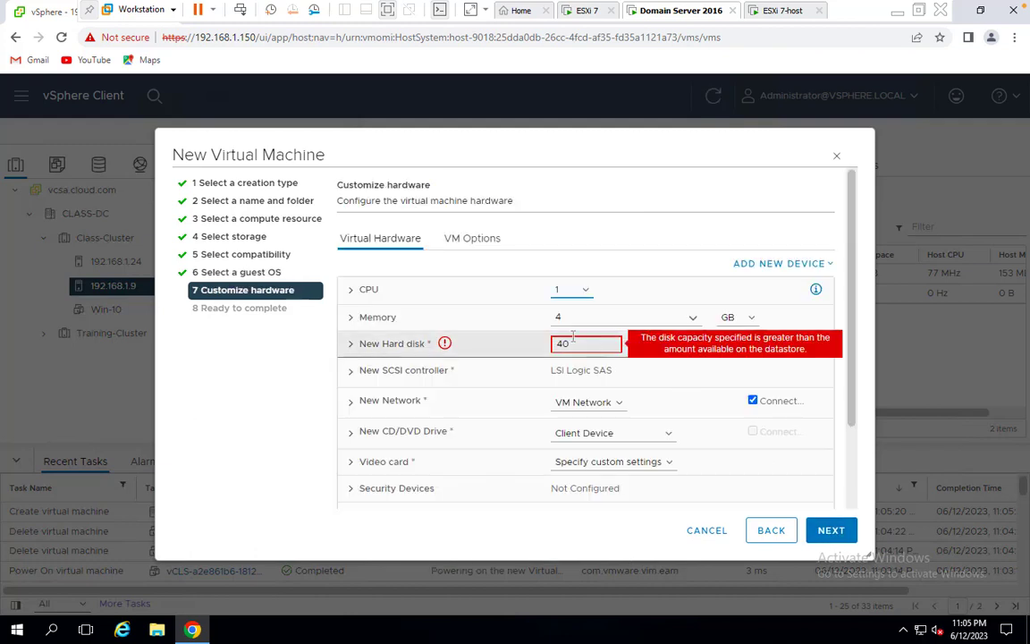
double_click(572, 341)
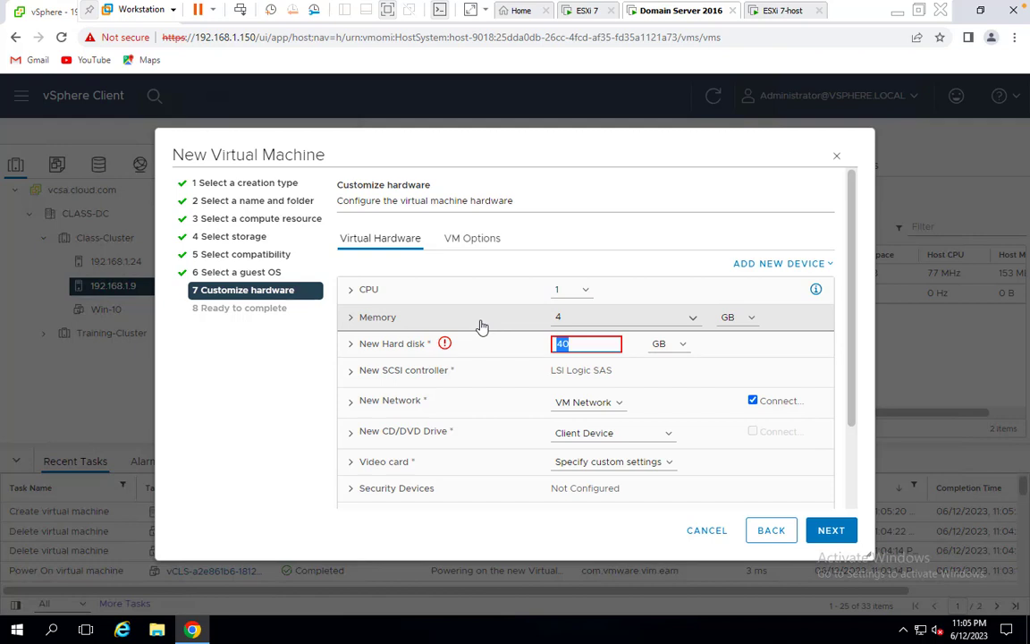
type("15")
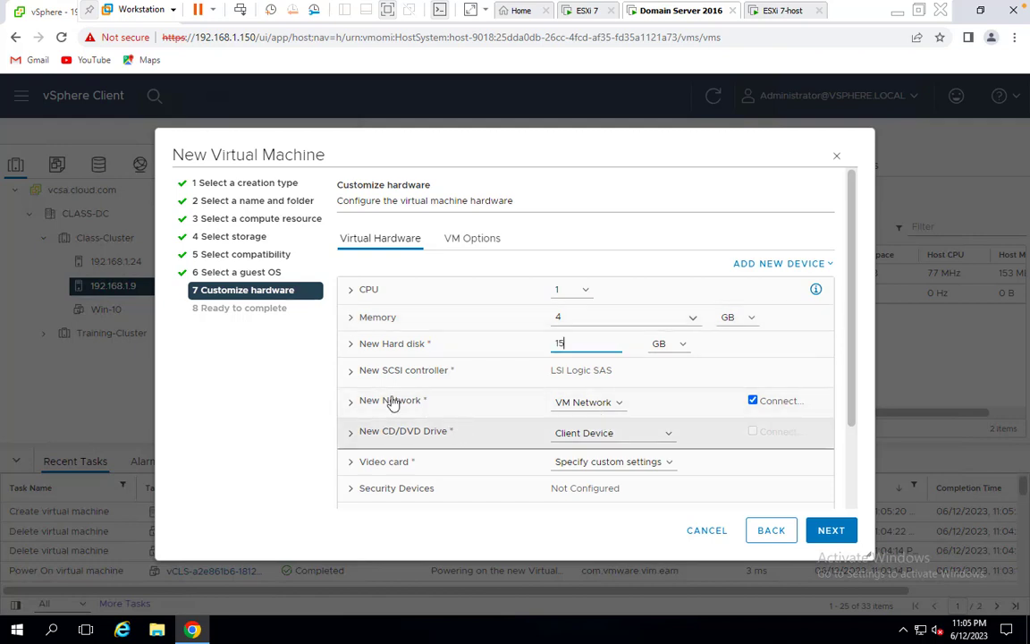
Set Win-11's disk provisioning to Thin Provision and finish creating the VM
left_click(357, 349)
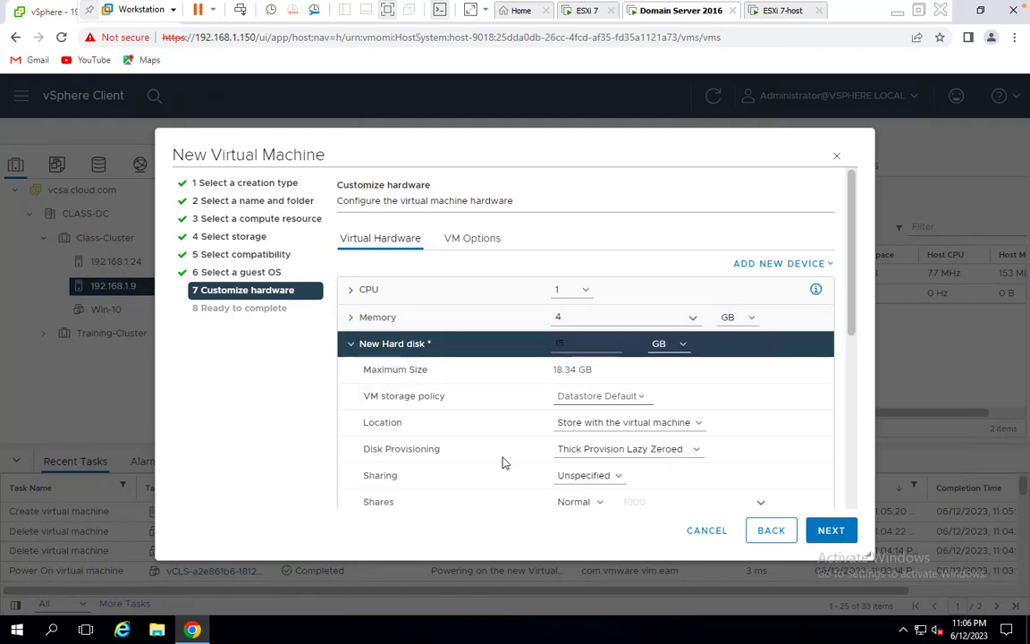
left_click(644, 452)
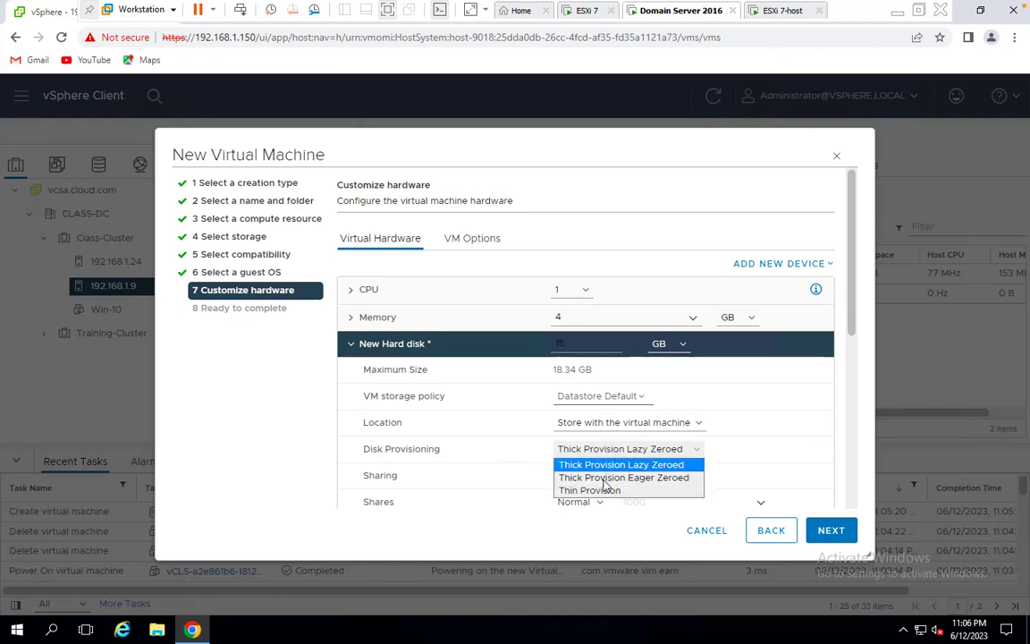
left_click(603, 483)
left_click(631, 452)
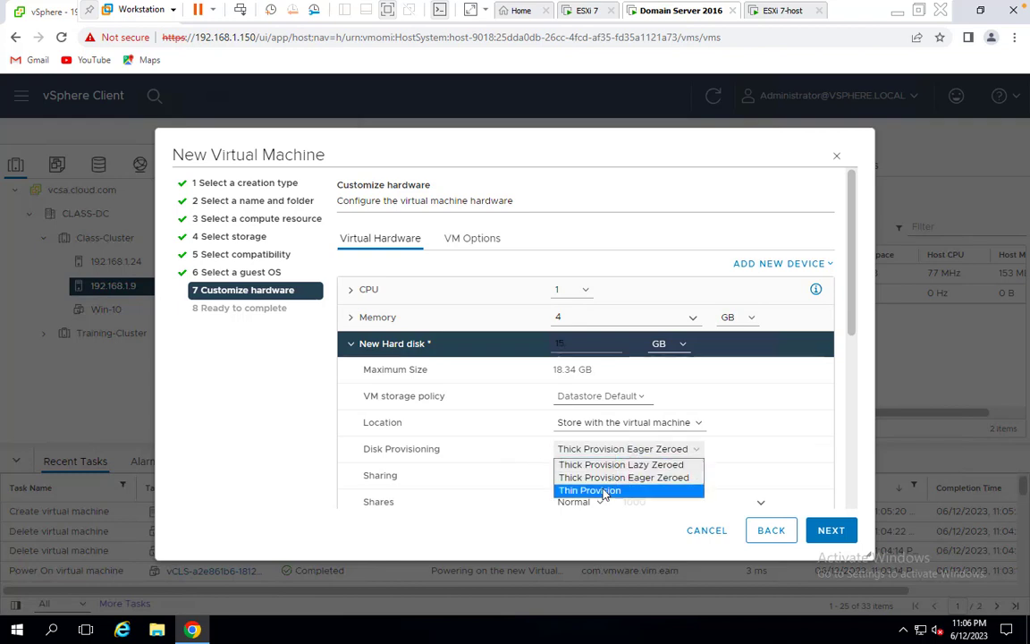
left_click(601, 490)
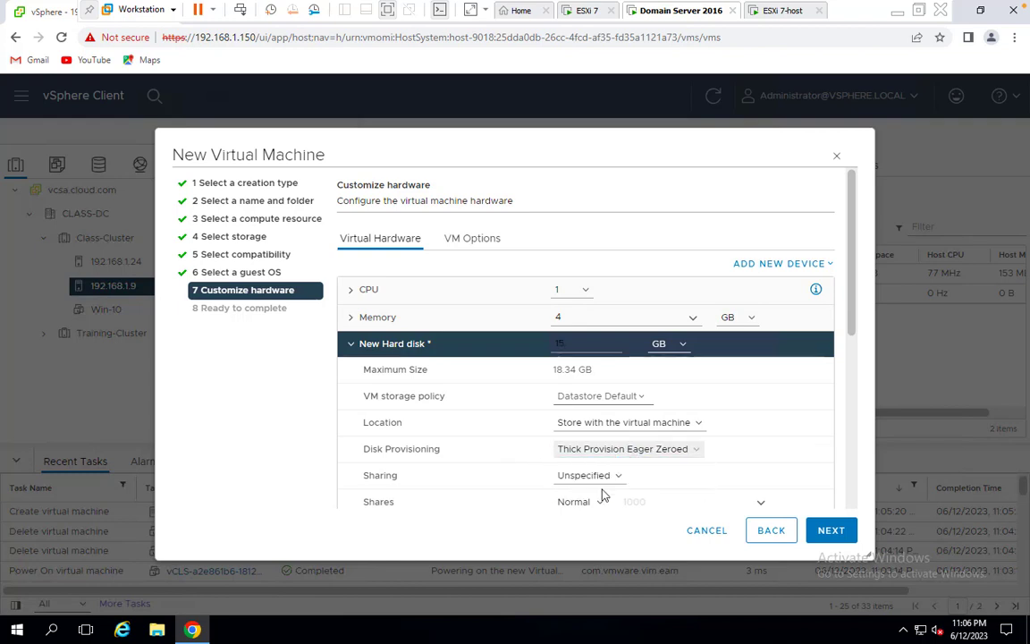
left_click(831, 534)
left_click(831, 531)
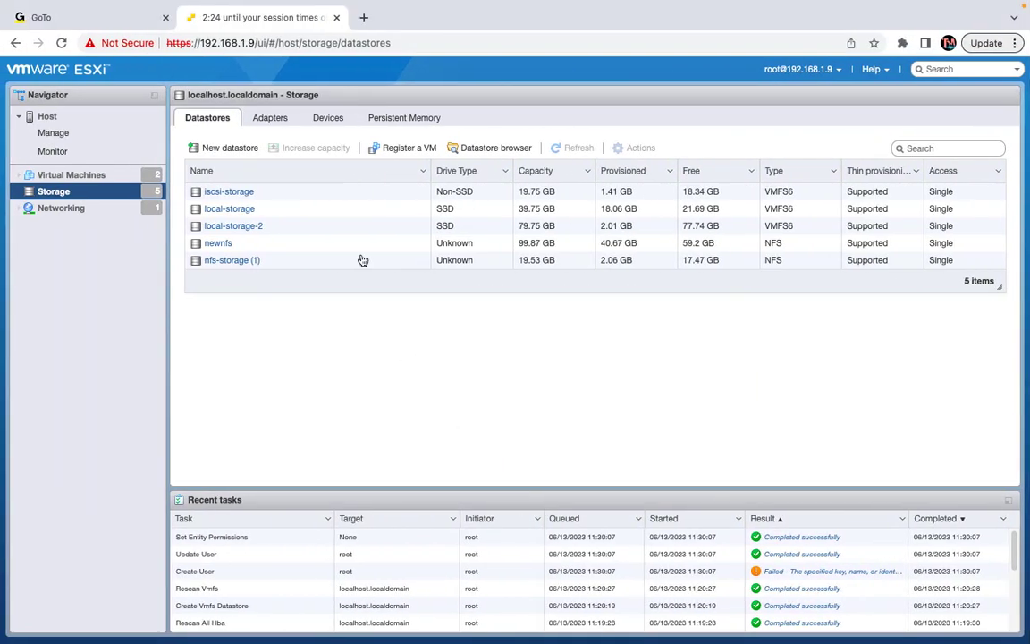
Start the personal meeting room from GoTo Meetings and launch the session from its preview page
left_click(101, 17)
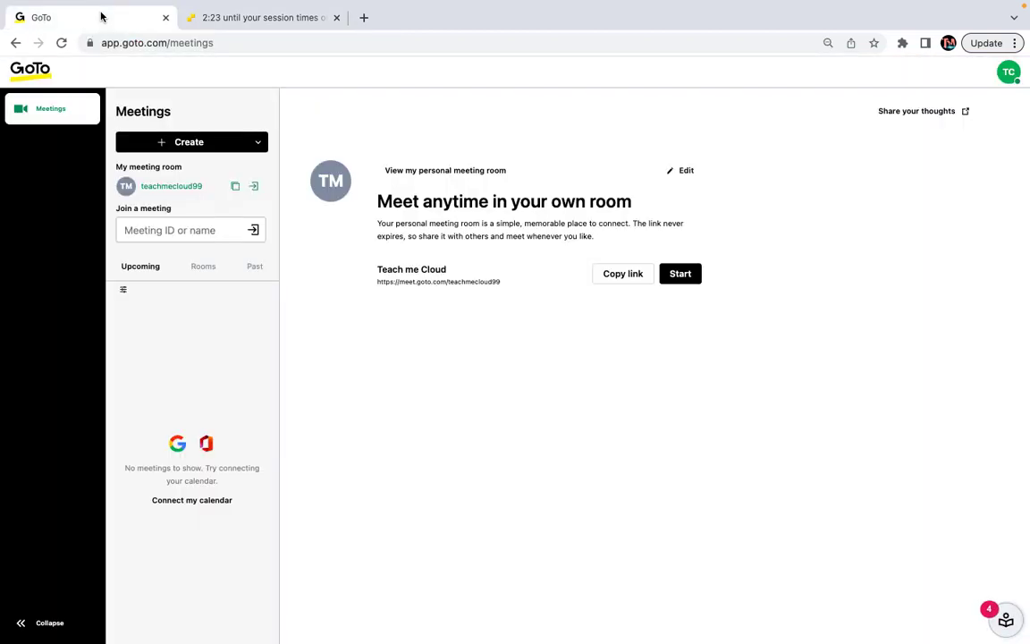
left_click(684, 275)
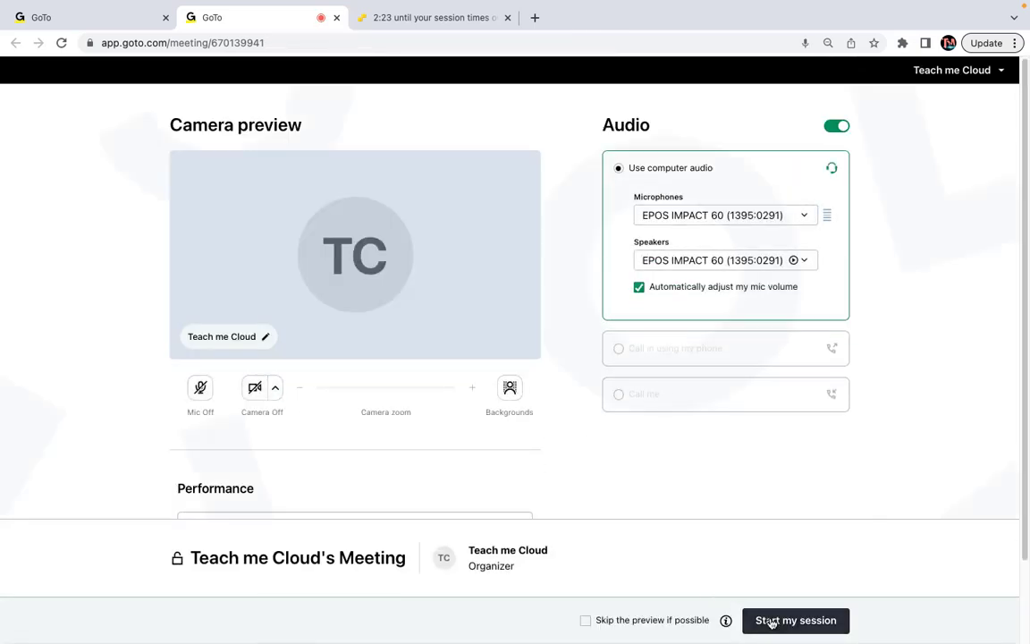
left_click(772, 621)
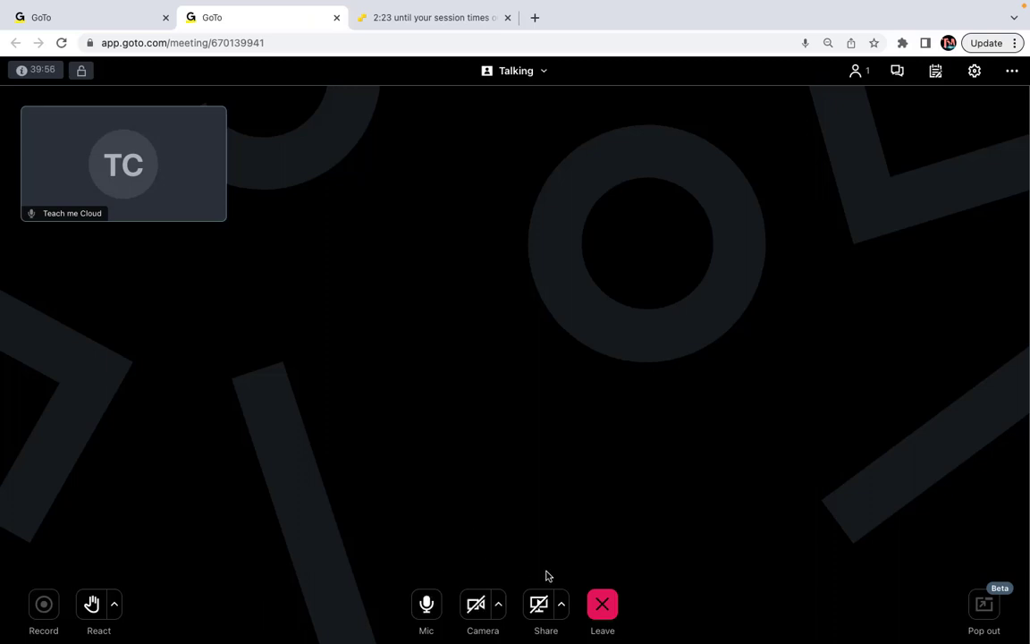
Share the entire screen in GoTo Meeting and return to the ESXi Storage page
left_click(545, 617)
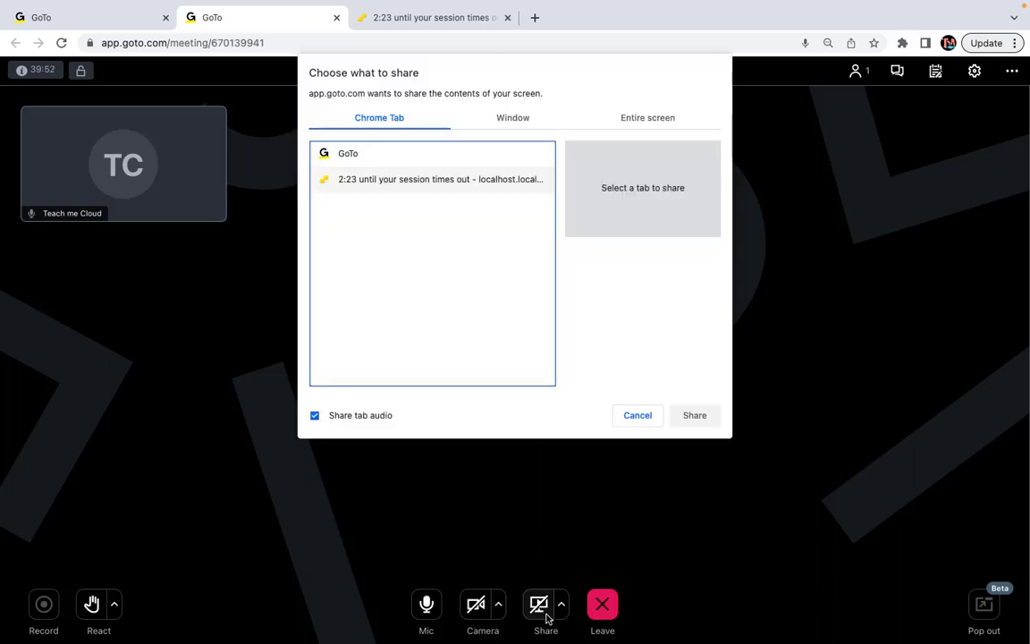
left_click(626, 124)
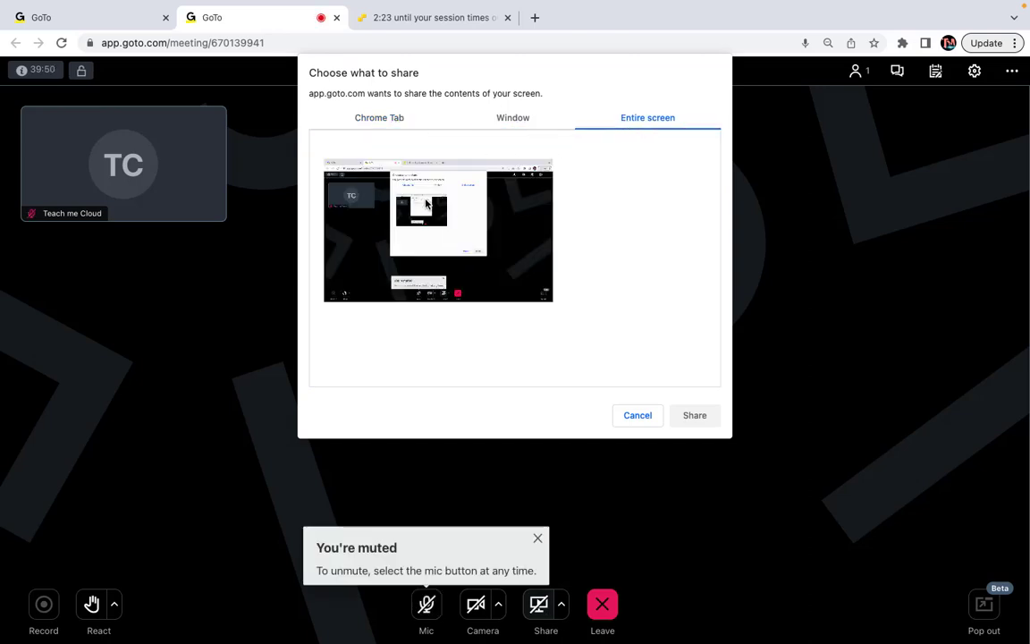
left_click(696, 416)
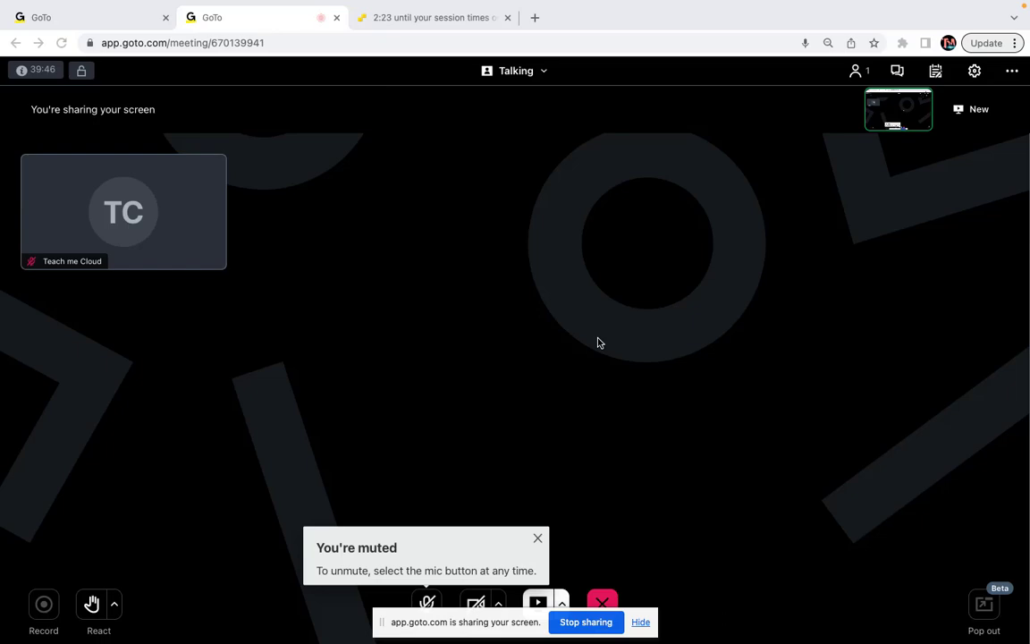
left_click(441, 24)
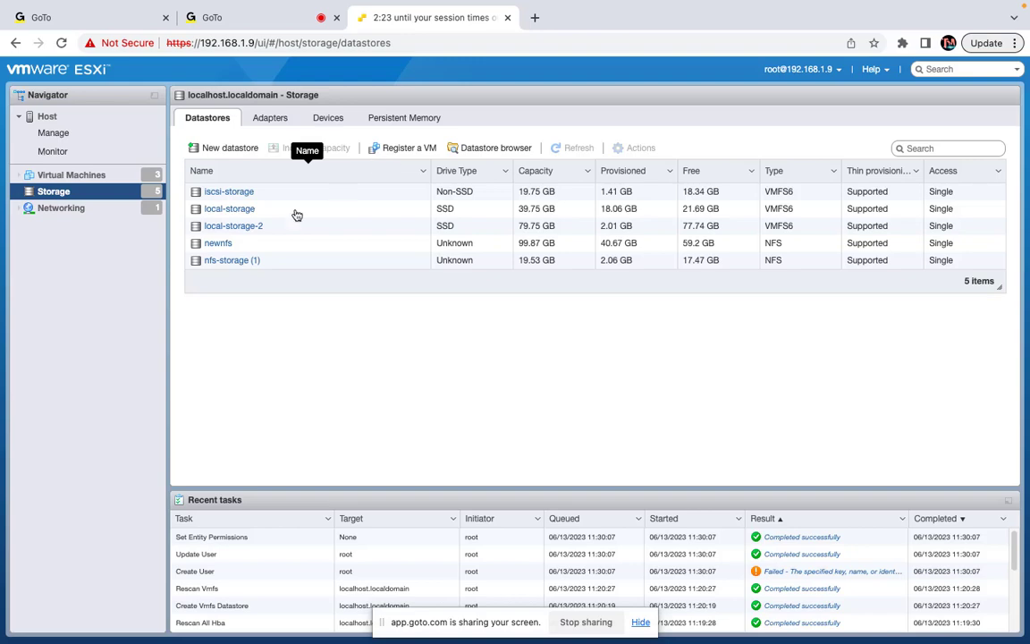
Dismiss all 'Failed to retrieve tasks' banners on host 192.168.1.24, then return to host 192.168.1.9
key("ctrl+Left")
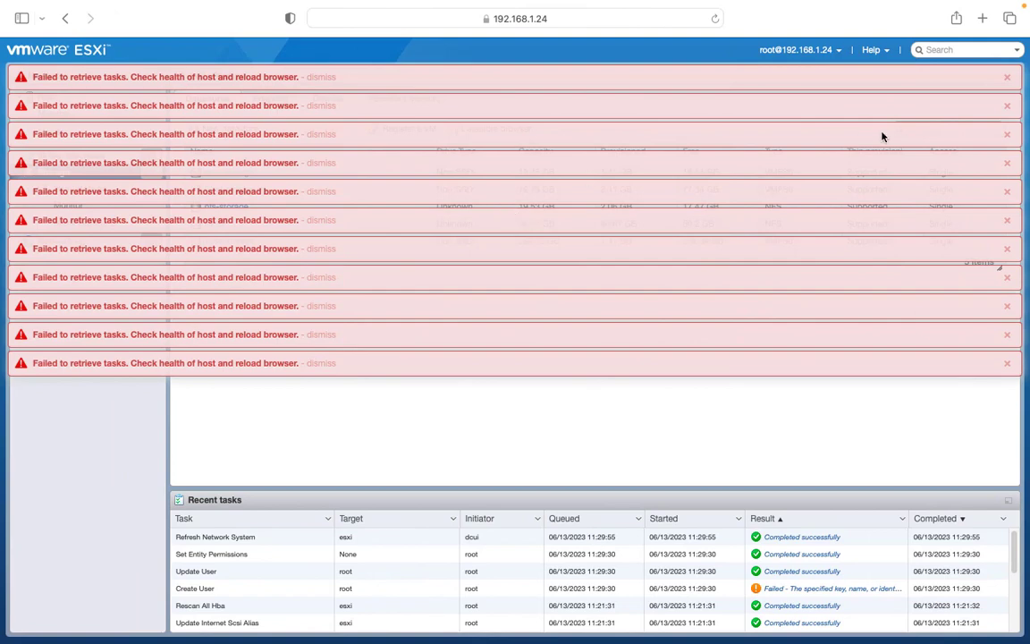
double_click(1008, 79)
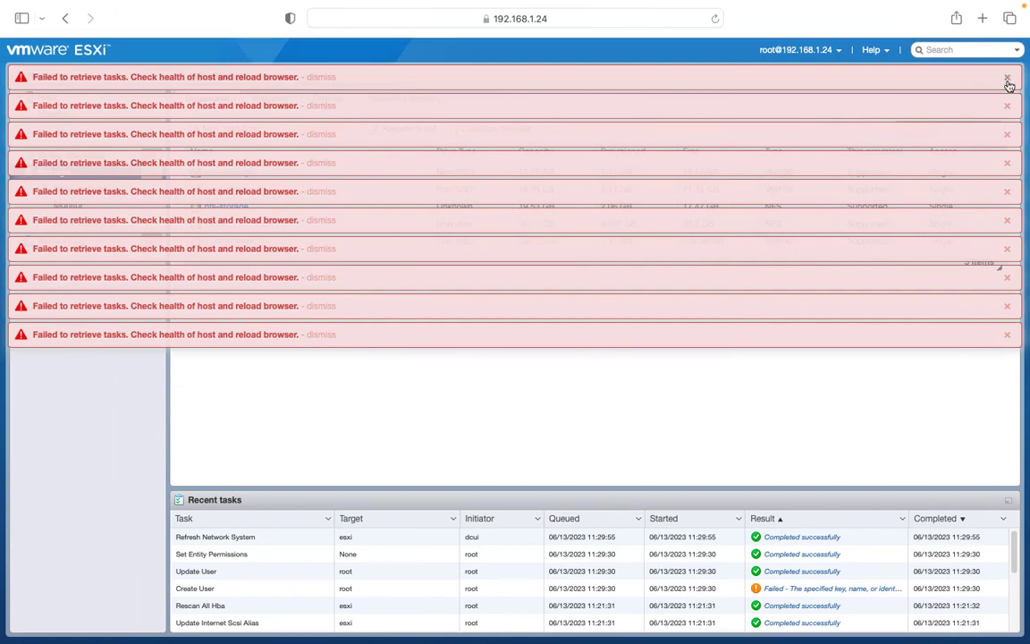
double_click(1007, 78)
double_click(1007, 79)
triple_click(1007, 78)
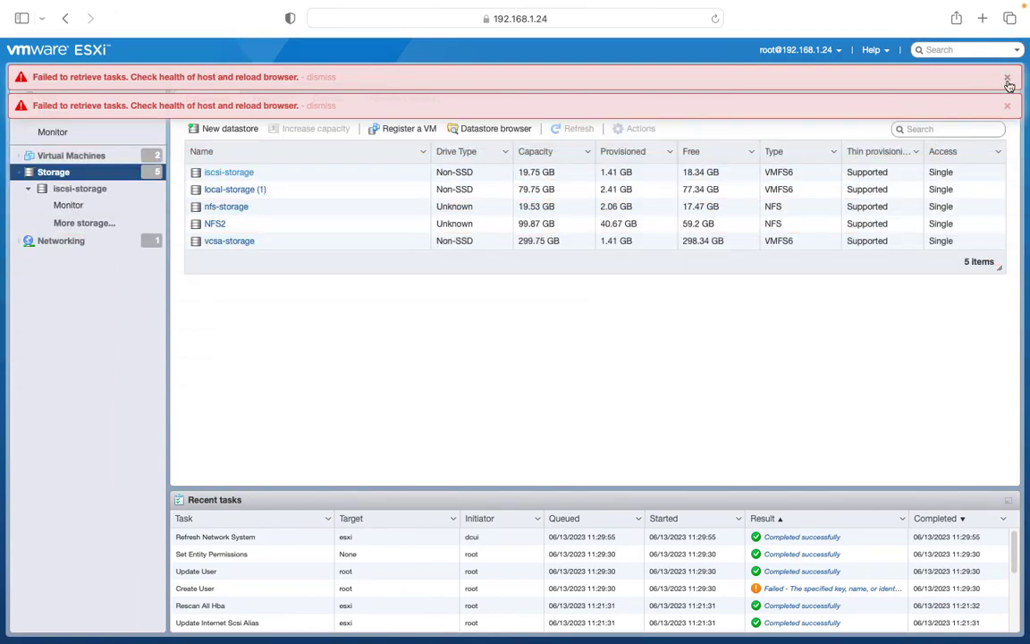
left_click(1008, 79)
left_click(1008, 79)
key("ctrl+Right")
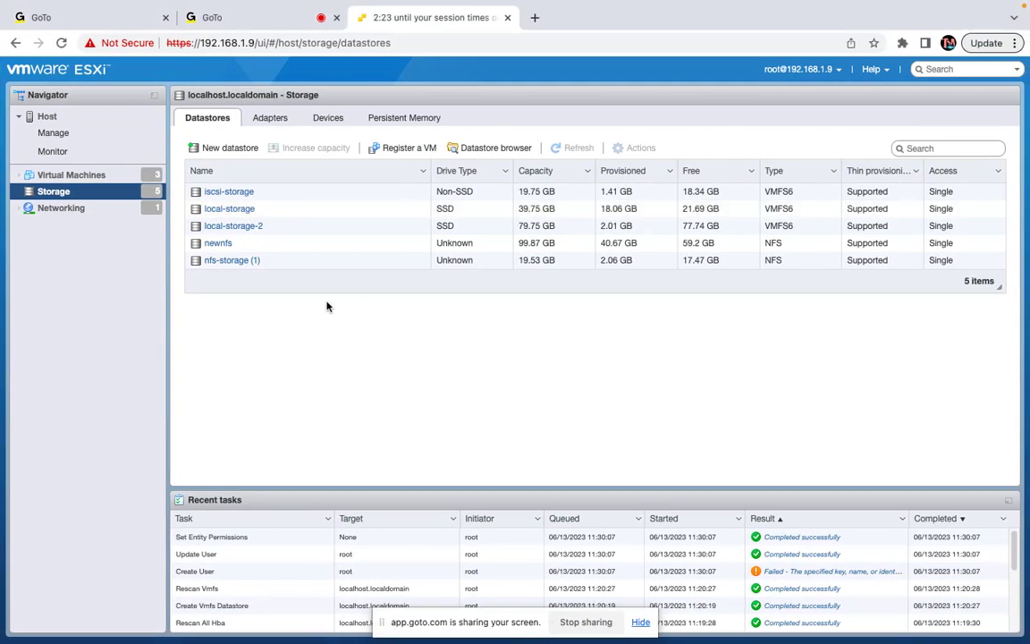
Unmute the GoTo Meeting microphone and return to the vSphere Client desktop
left_click(286, 15)
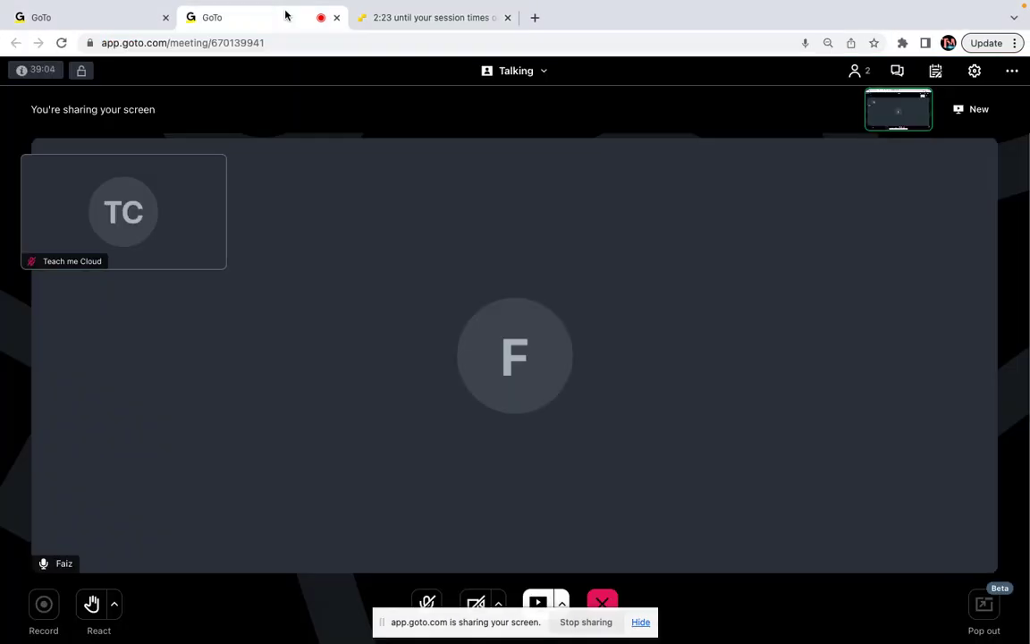
left_click(428, 603)
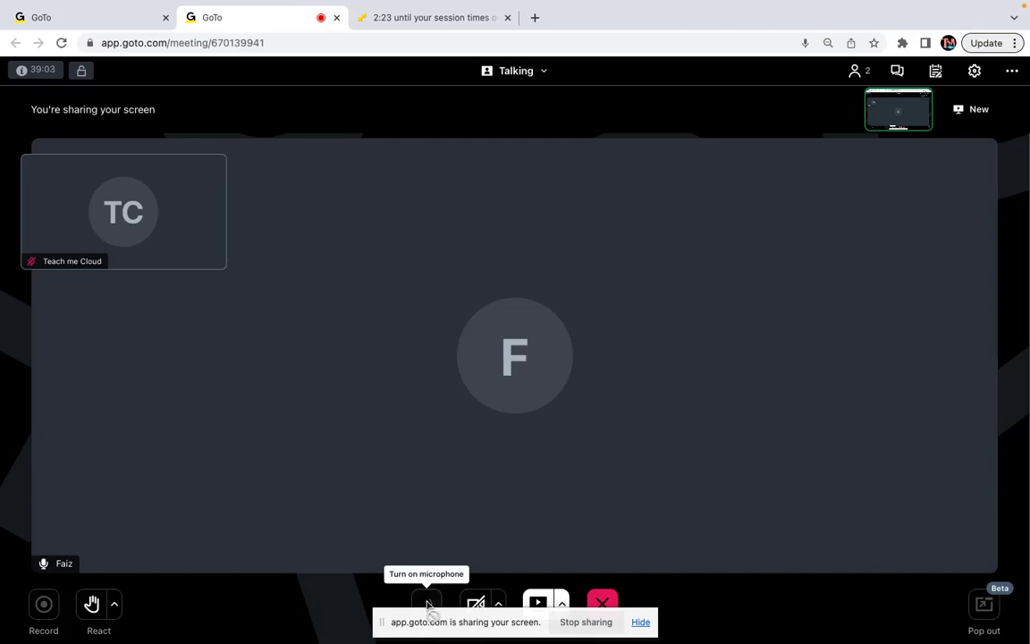
left_click(429, 18)
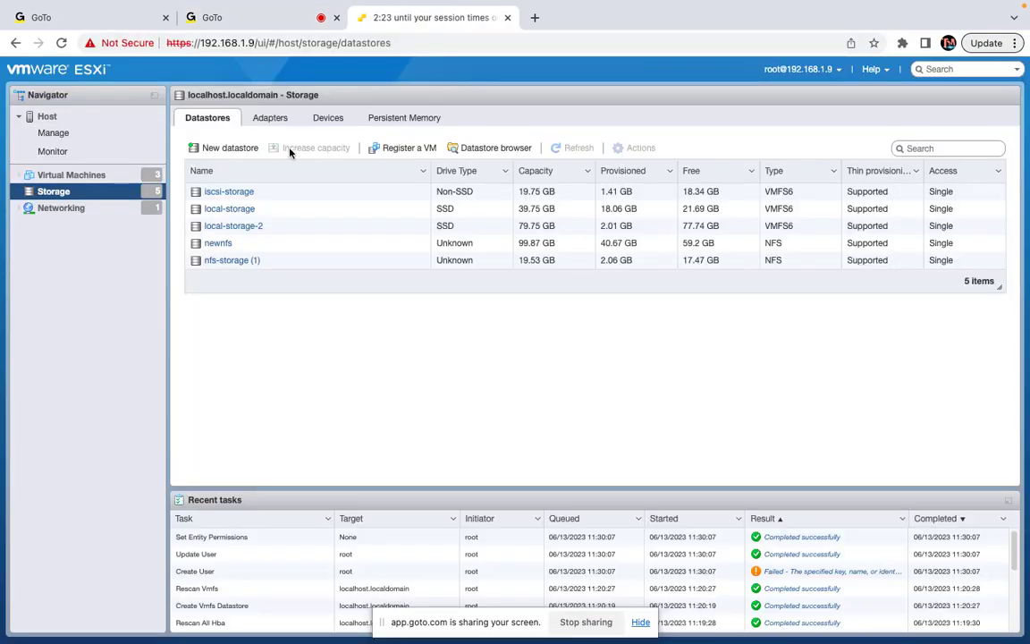
key("ctrl+Right")
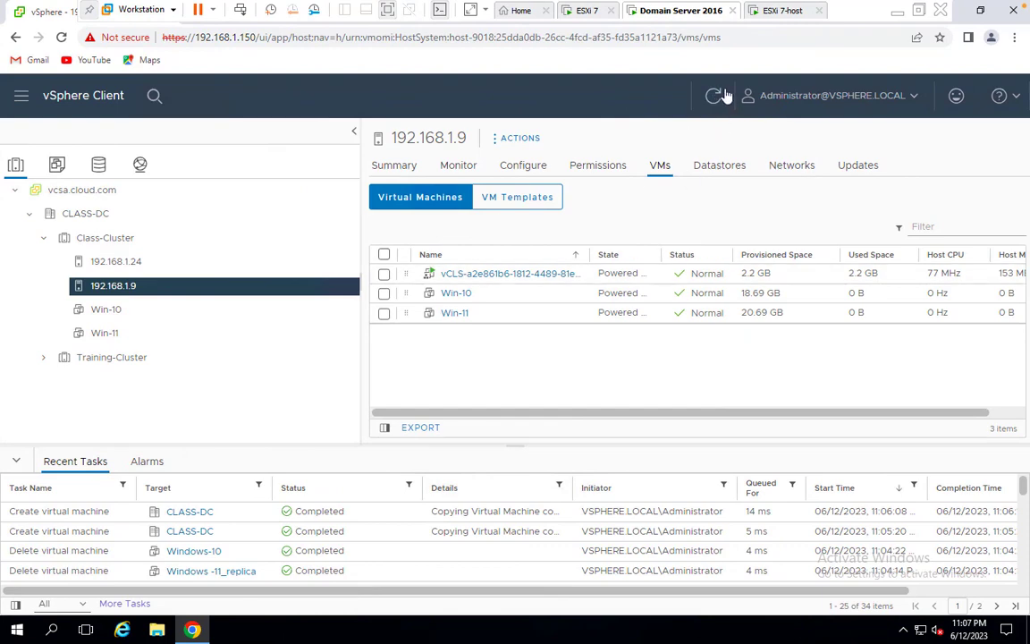
Refresh the vSphere inventory and list host 192.168.1.24's VMs, which show only a vCLS VM
left_click(724, 96)
key("ctrl+Left")
left_click(125, 260)
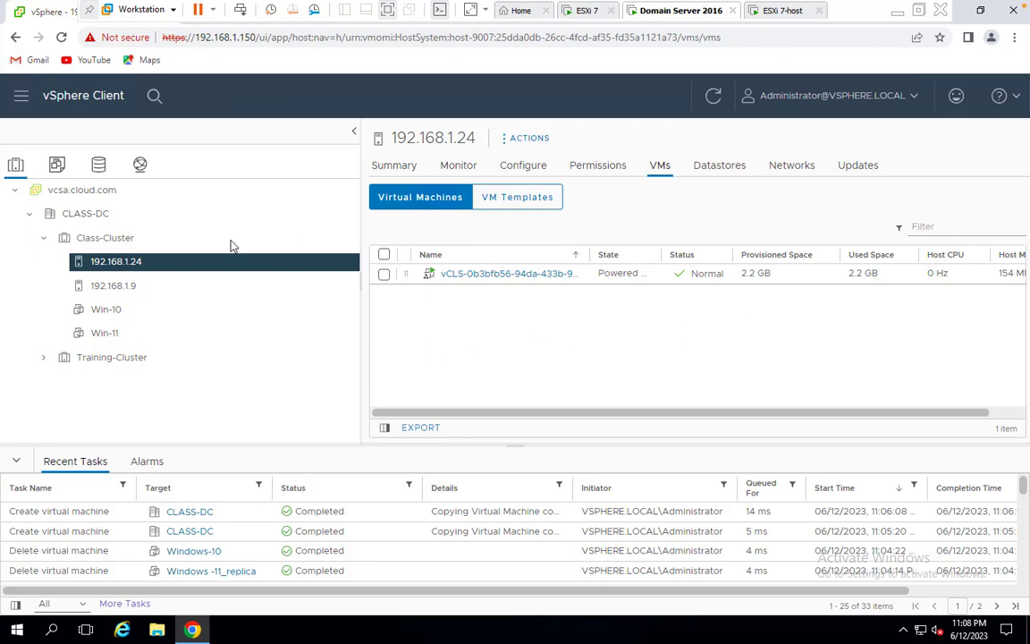
From Class-Cluster's Configure tab, go to vSphere DRS and choose Edit from its ... menu
left_click(122, 237)
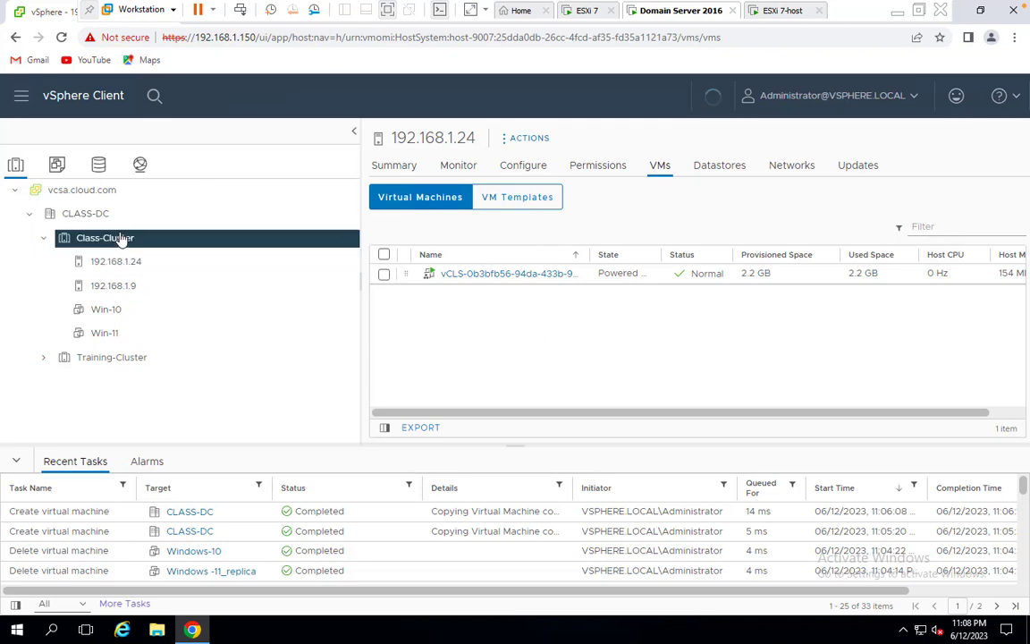
right_click(122, 237)
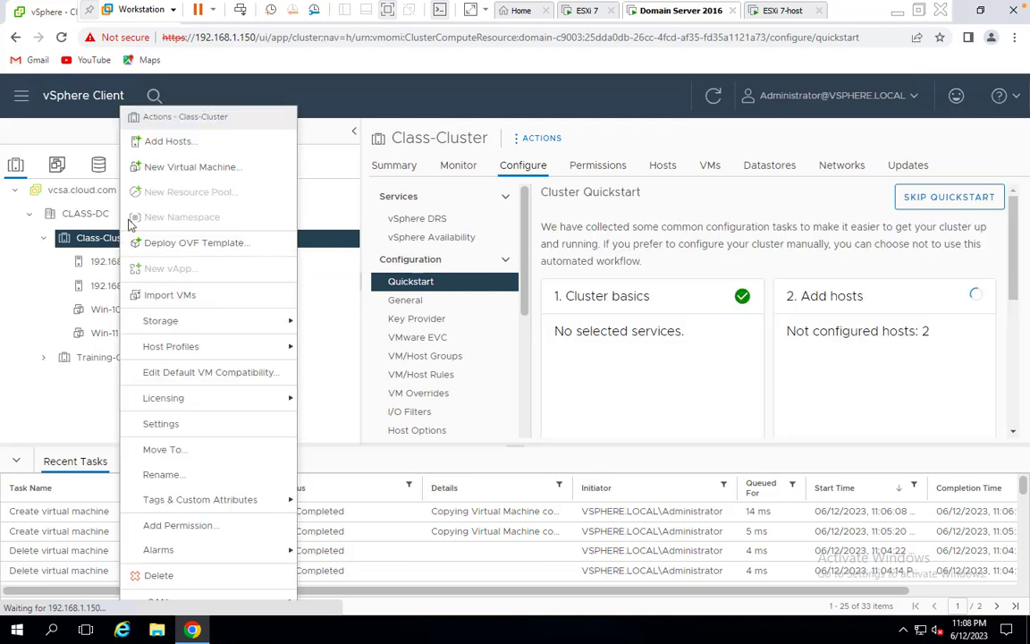
left_click(488, 240)
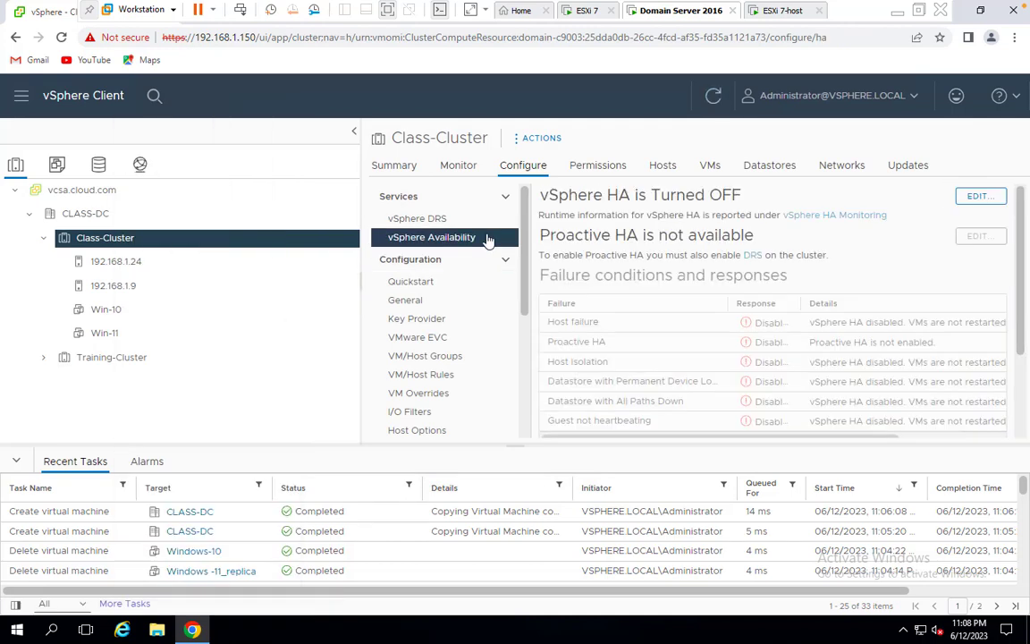
left_click(447, 196)
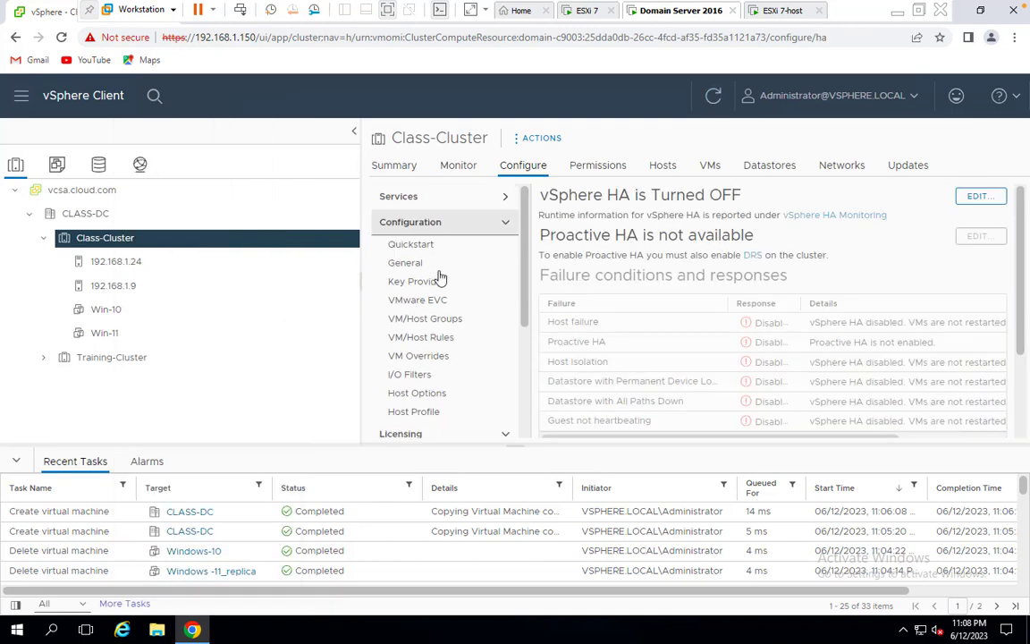
left_click(471, 197)
left_click(421, 220)
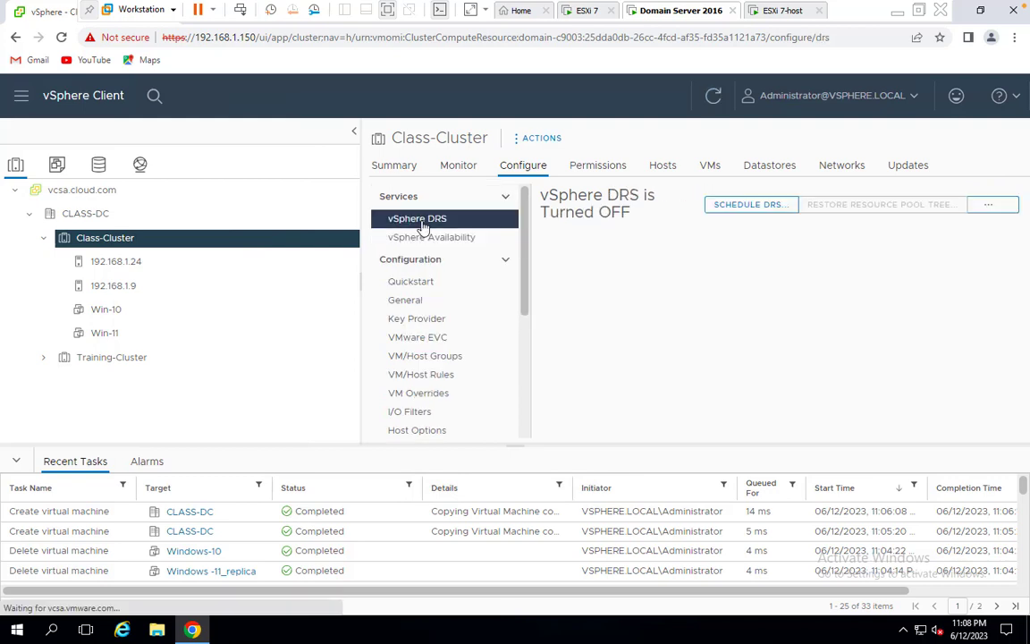
left_click(993, 204)
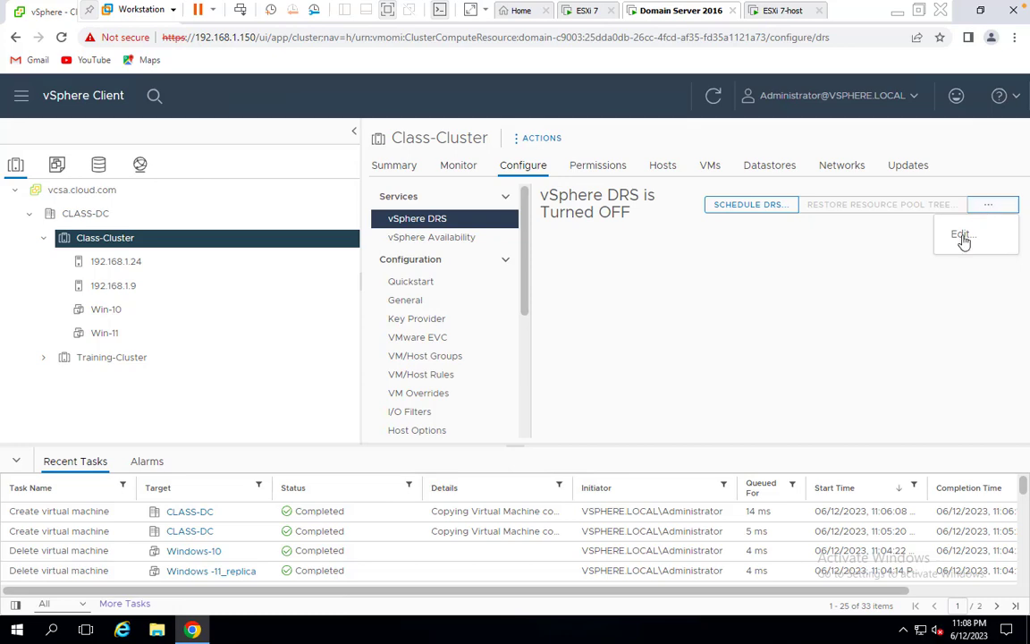
left_click(962, 236)
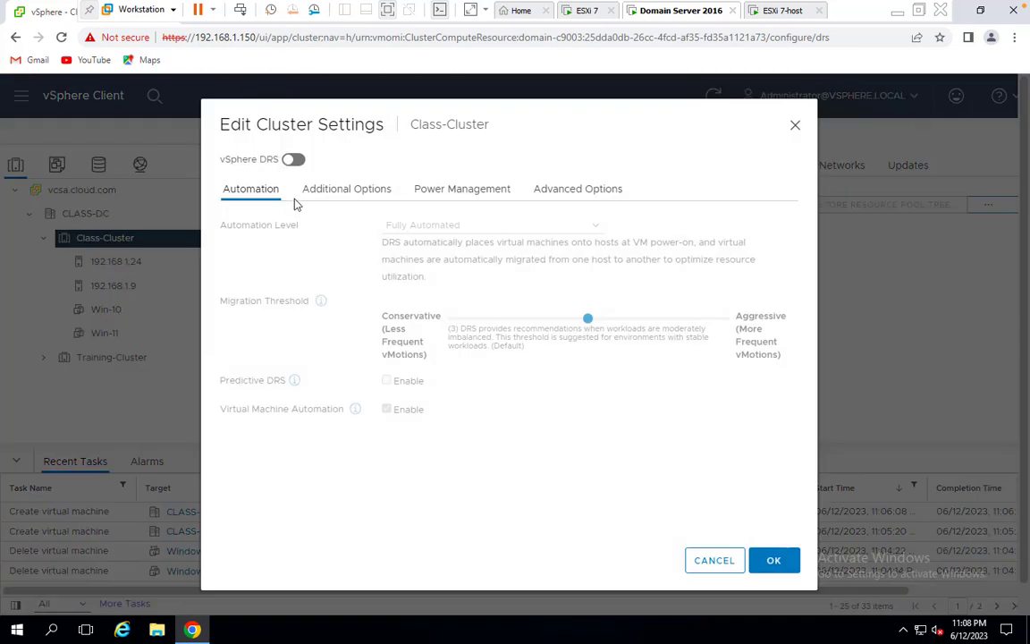
Switch vSphere DRS on for Class-Cluster at Fully Automated and save with OK
left_click(293, 160)
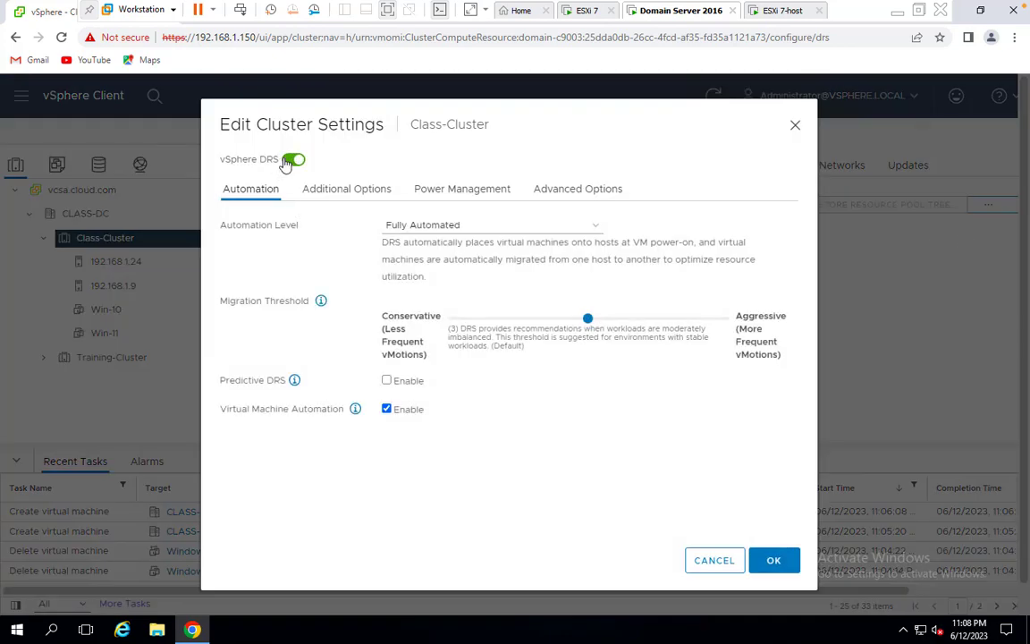
left_click(477, 231)
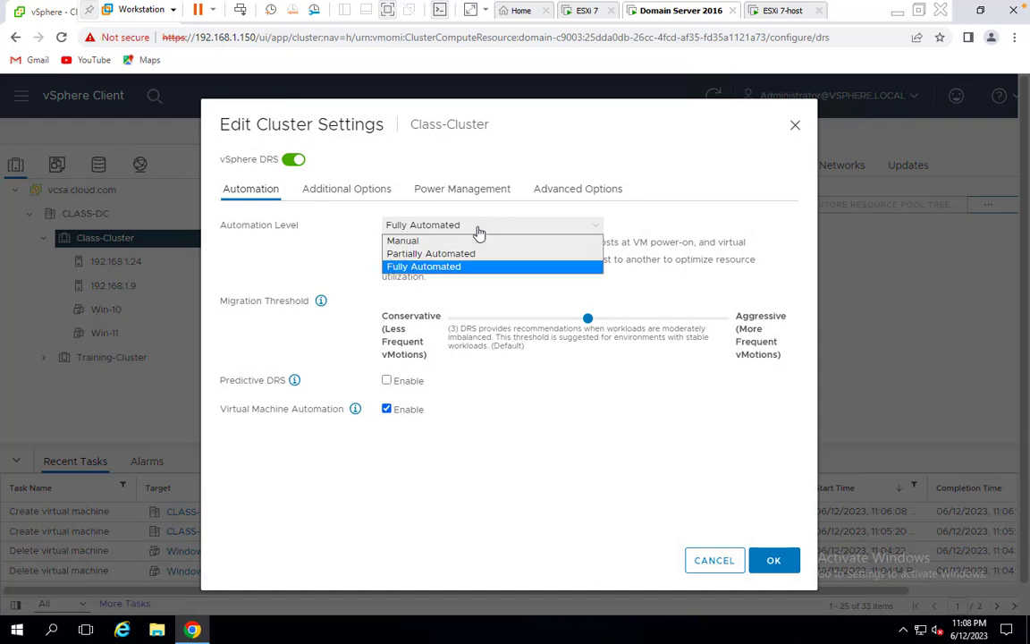
left_click(458, 266)
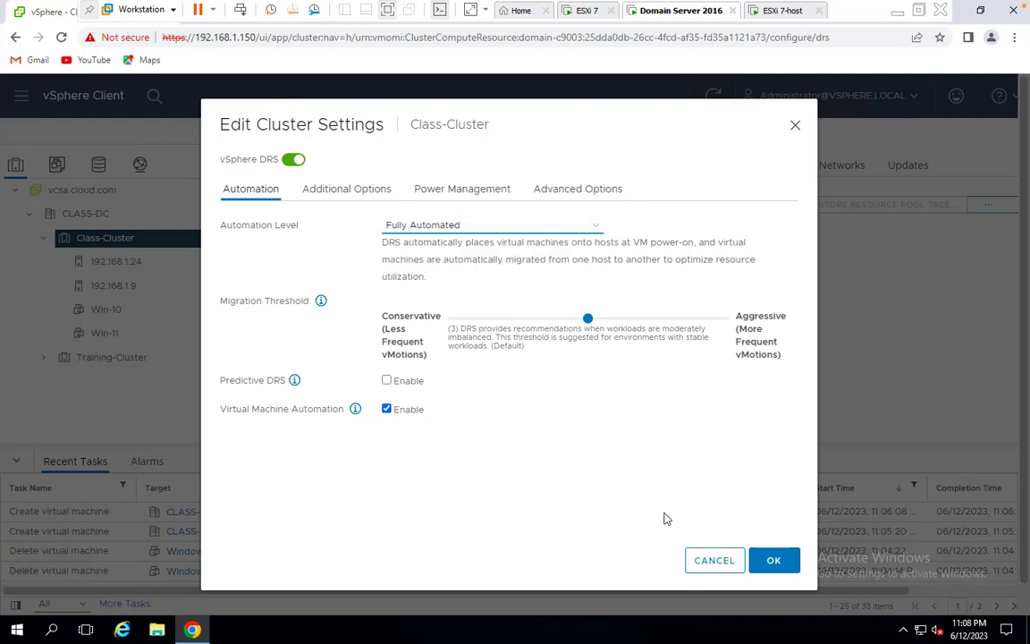
left_click(767, 565)
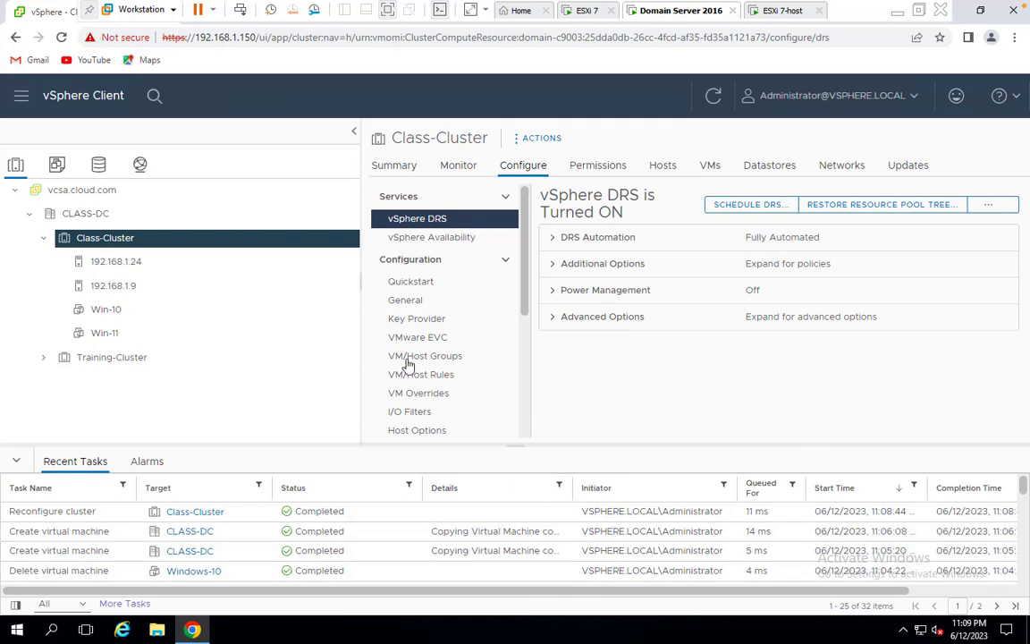
Start a new virtual machine on host 192.168.1.9 named vm2
left_click(125, 261)
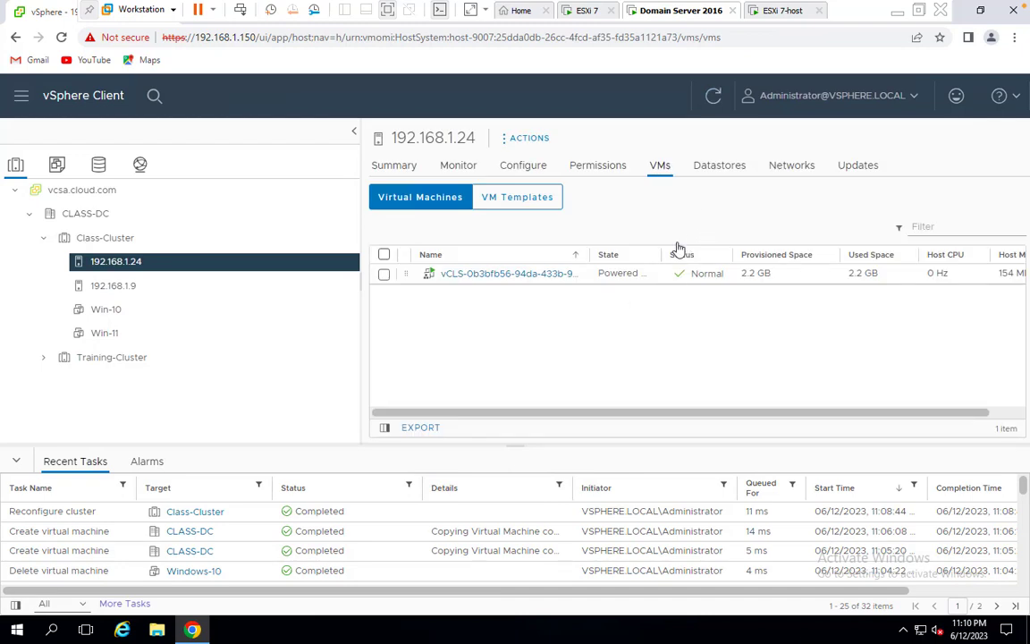
left_click(116, 288)
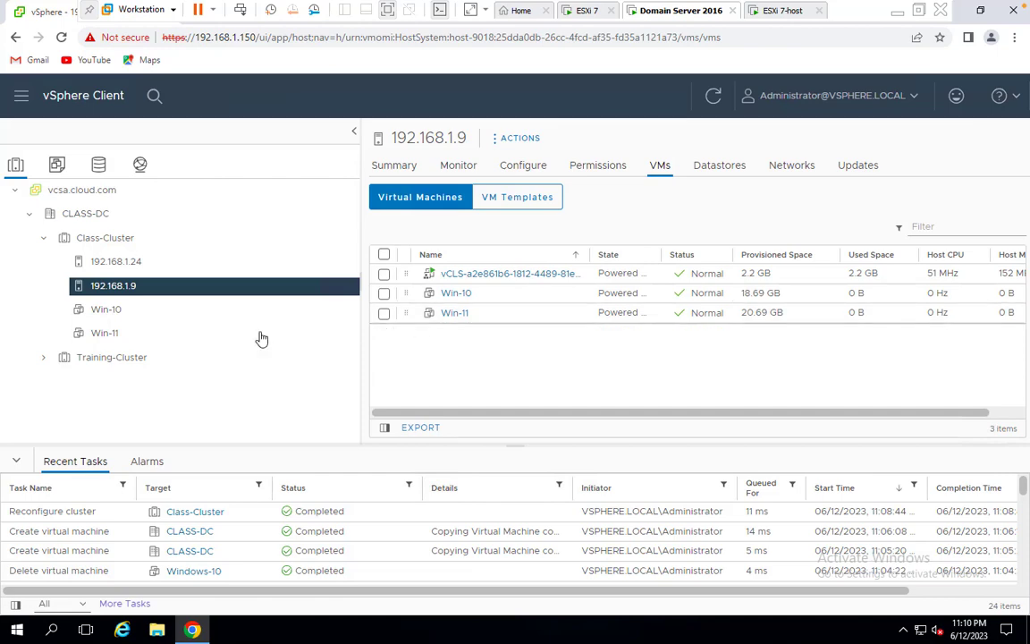
right_click(136, 286)
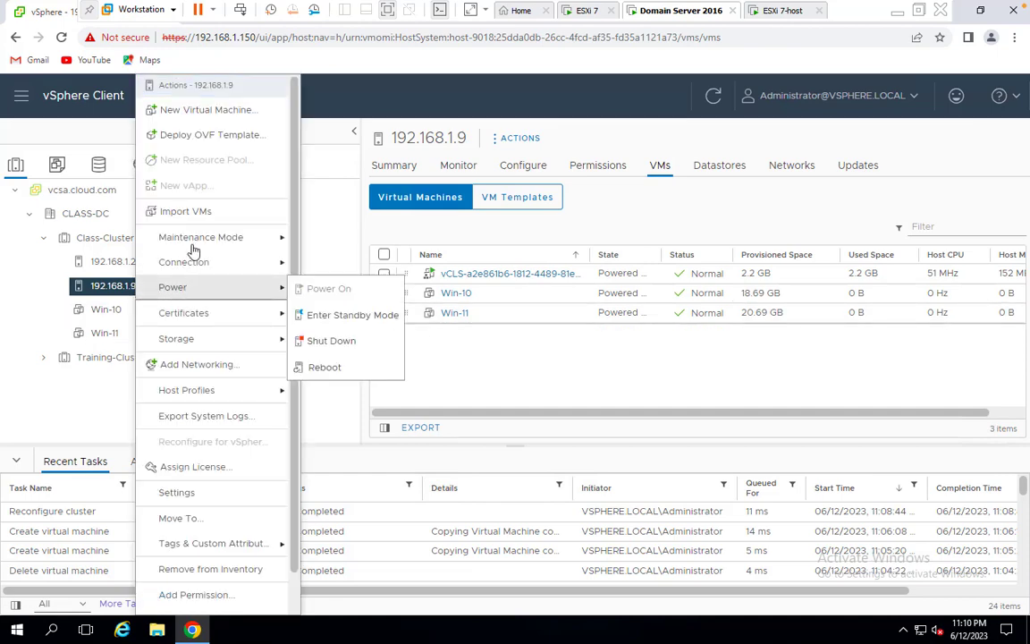
left_click(197, 109)
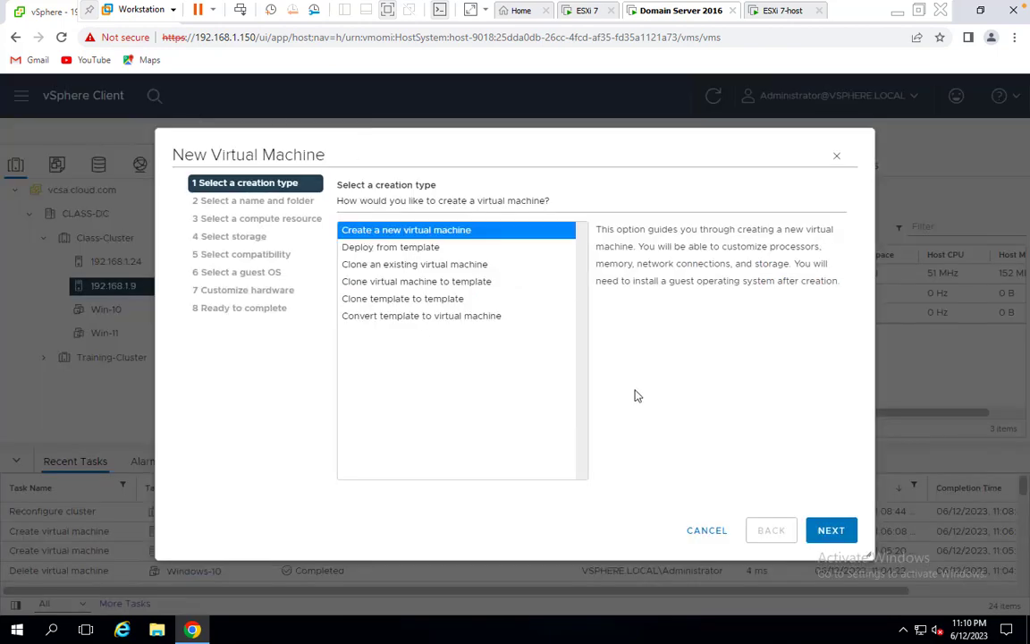
left_click(830, 533)
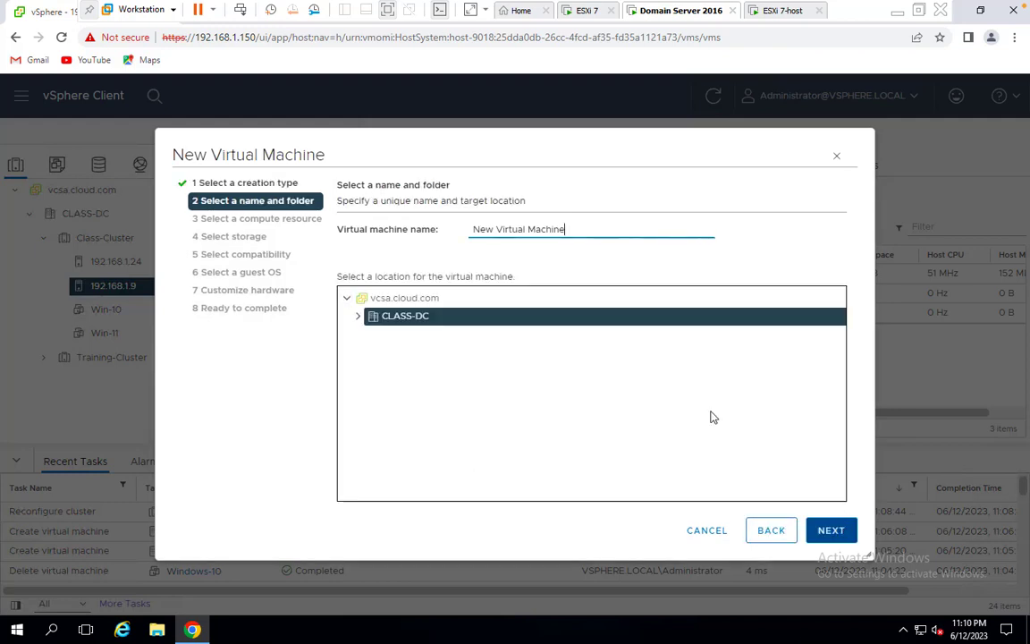
key("ctrl+a")
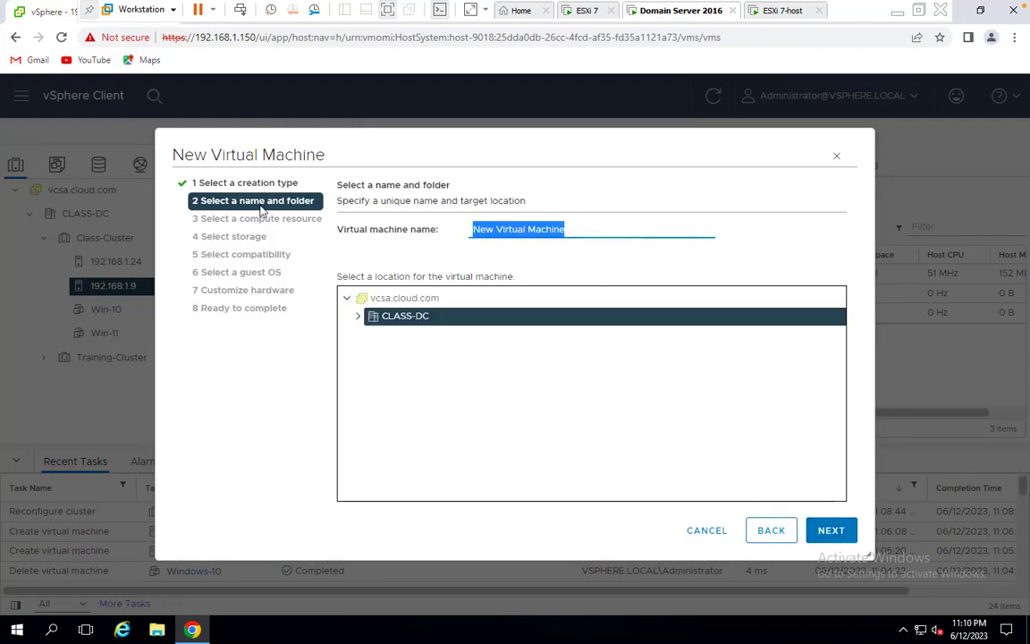
type("vm2")
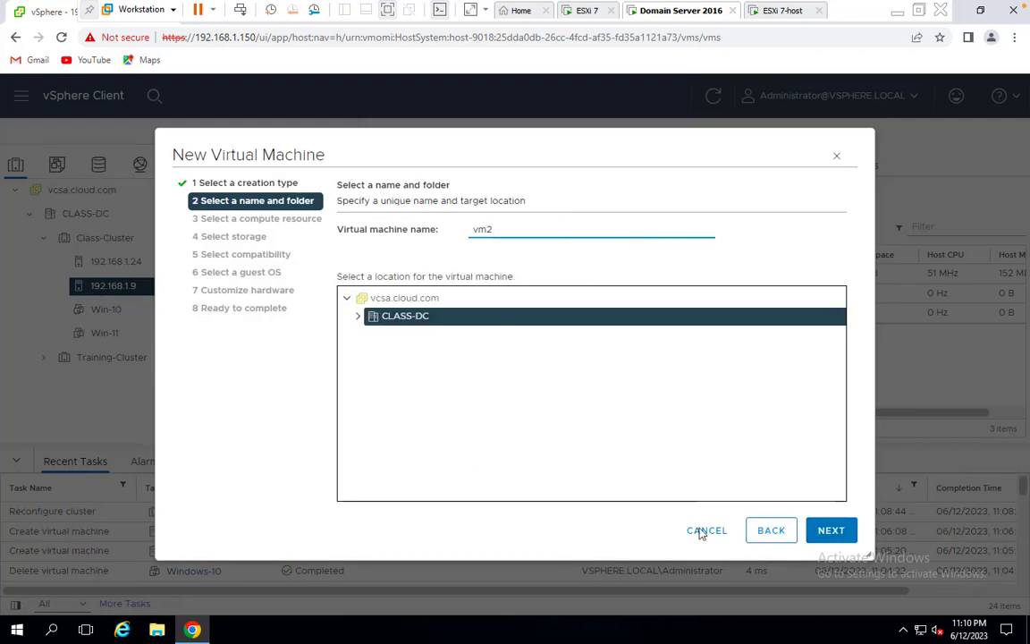
left_click(834, 534)
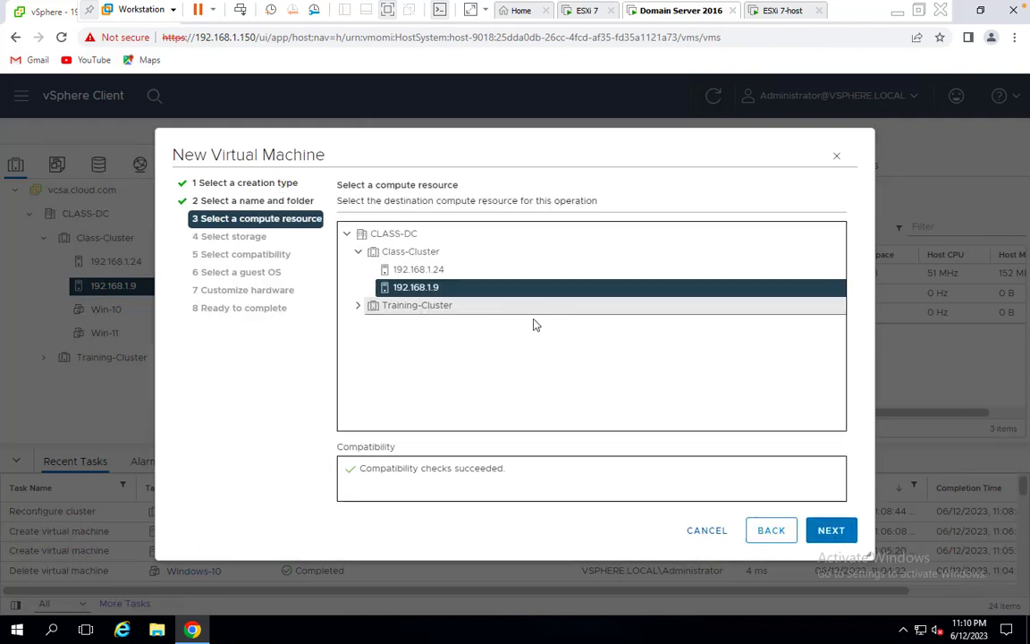
Put vm2 on iscsi-storage with ESXi 7.0 U2 compatibility and Windows Server 2008 (64-bit) guest OS
left_click(838, 529)
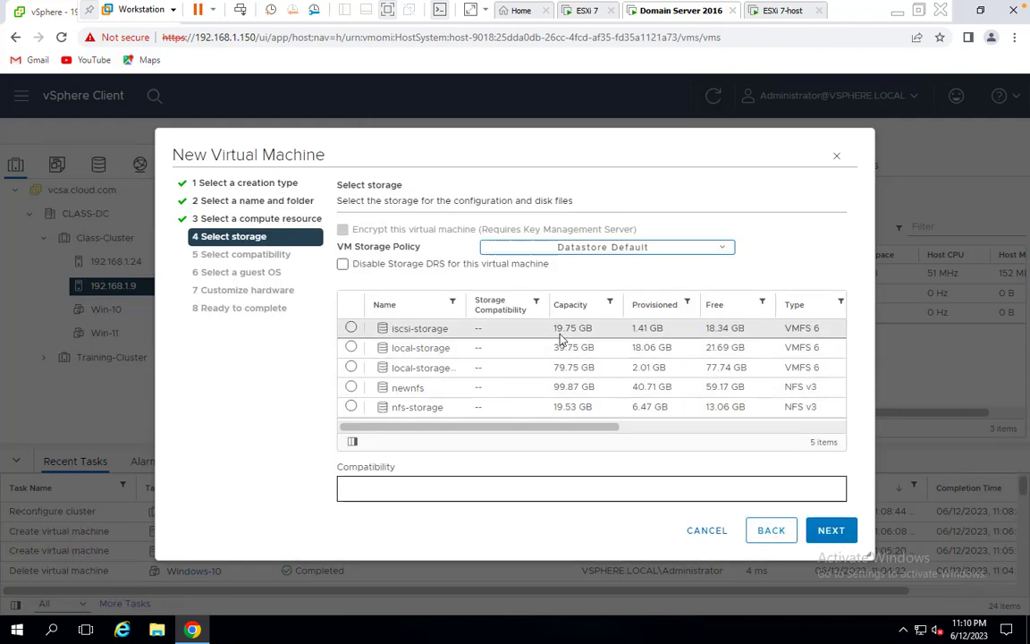
left_click(560, 329)
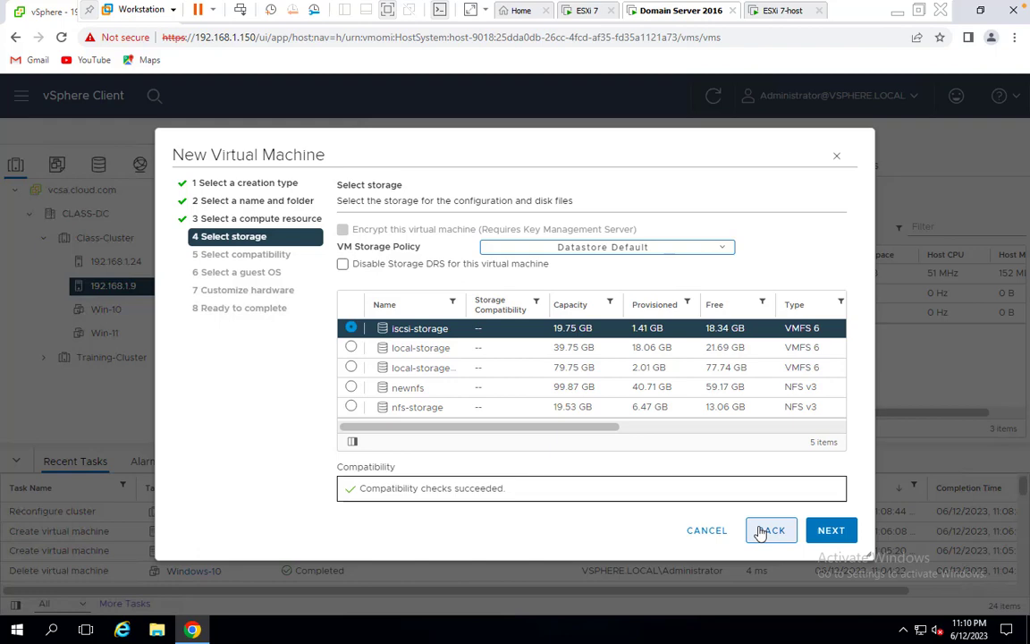
left_click(824, 529)
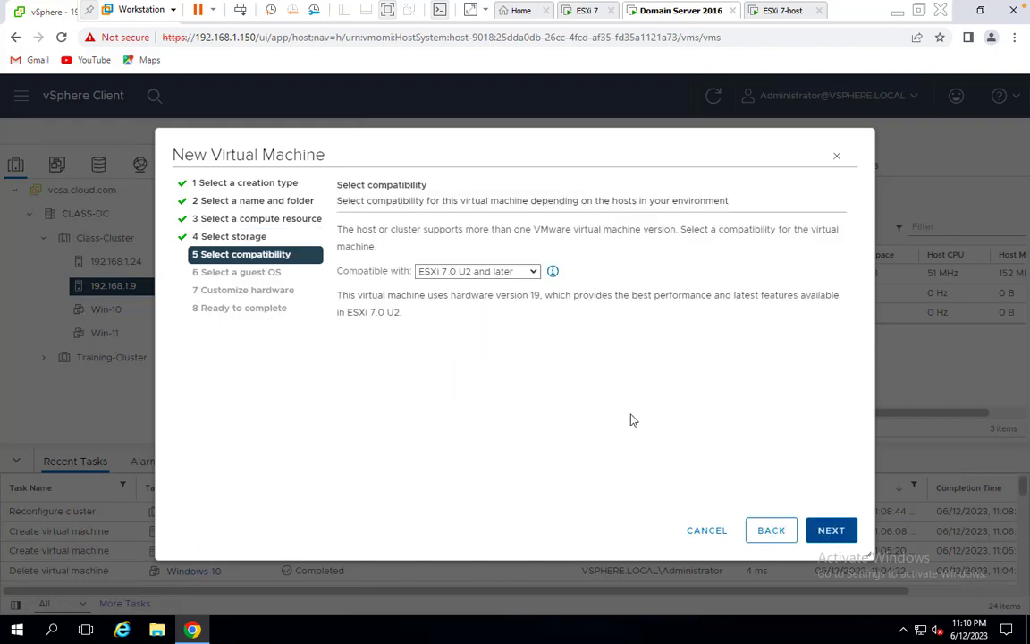
left_click(832, 533)
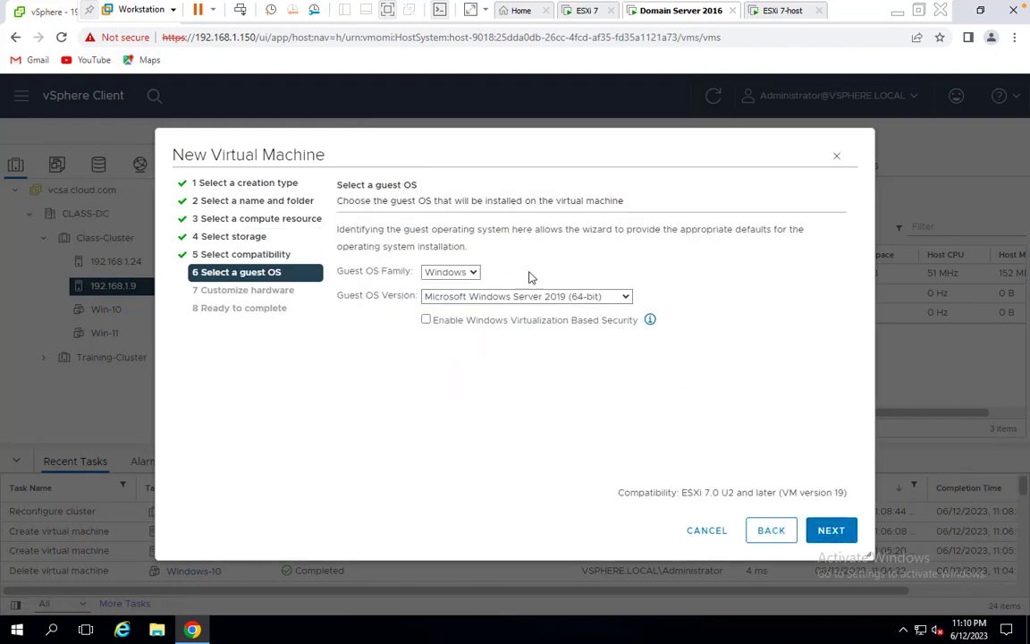
left_click(584, 296)
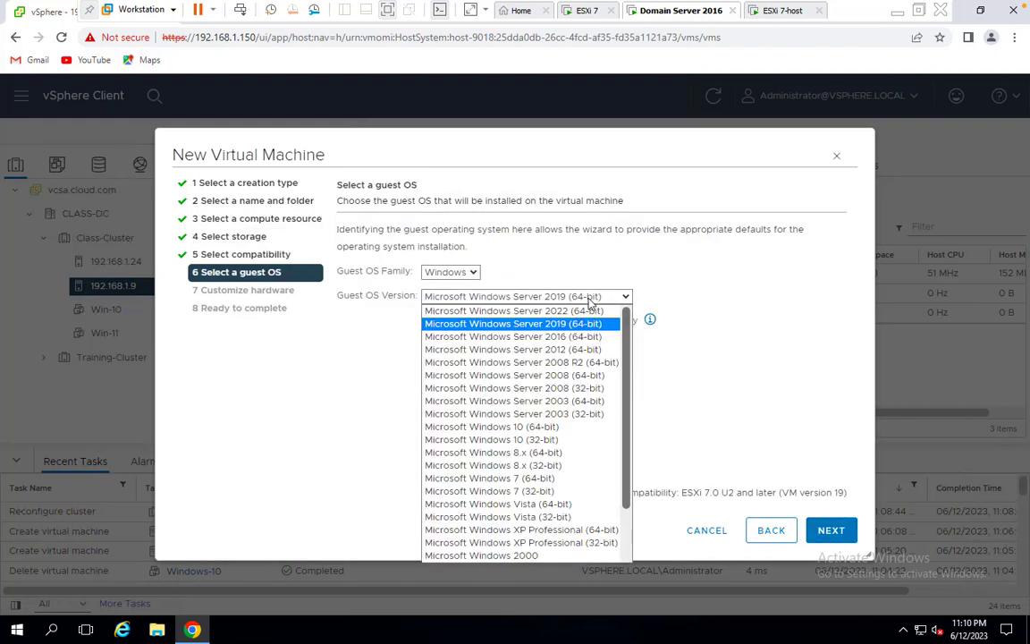
left_click(582, 376)
left_click(833, 534)
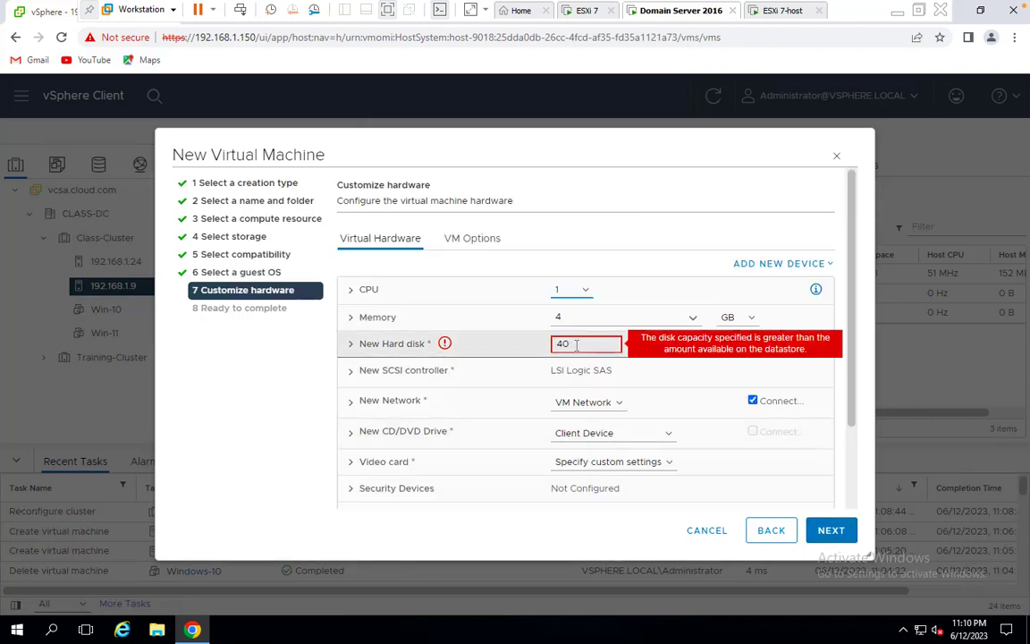
Set vm2's hard disk to 15 GB and finish creating the VM
double_click(577, 345)
type("15")
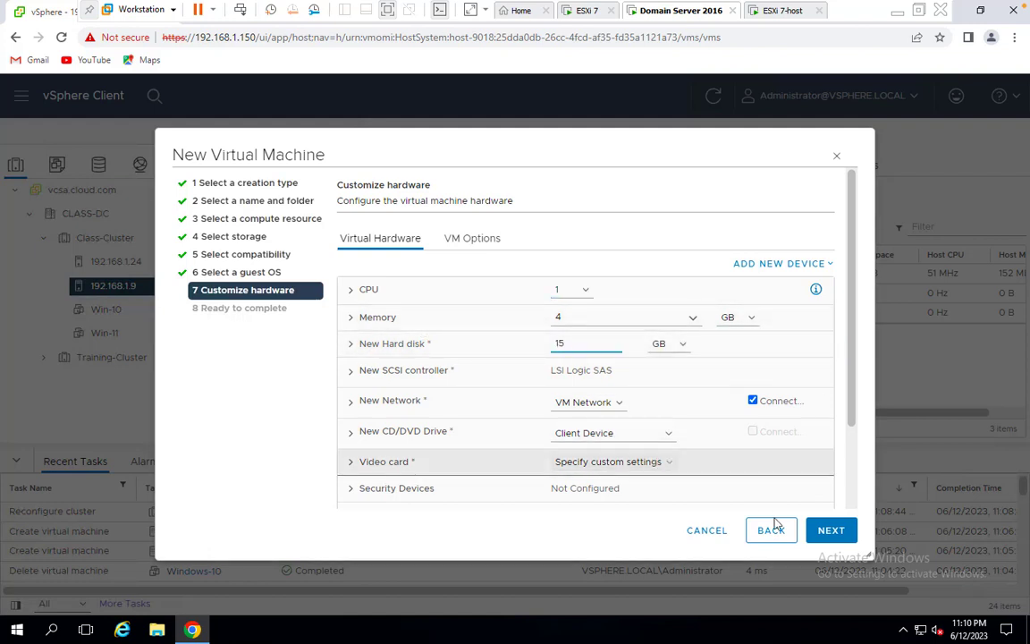
left_click(828, 529)
left_click(830, 529)
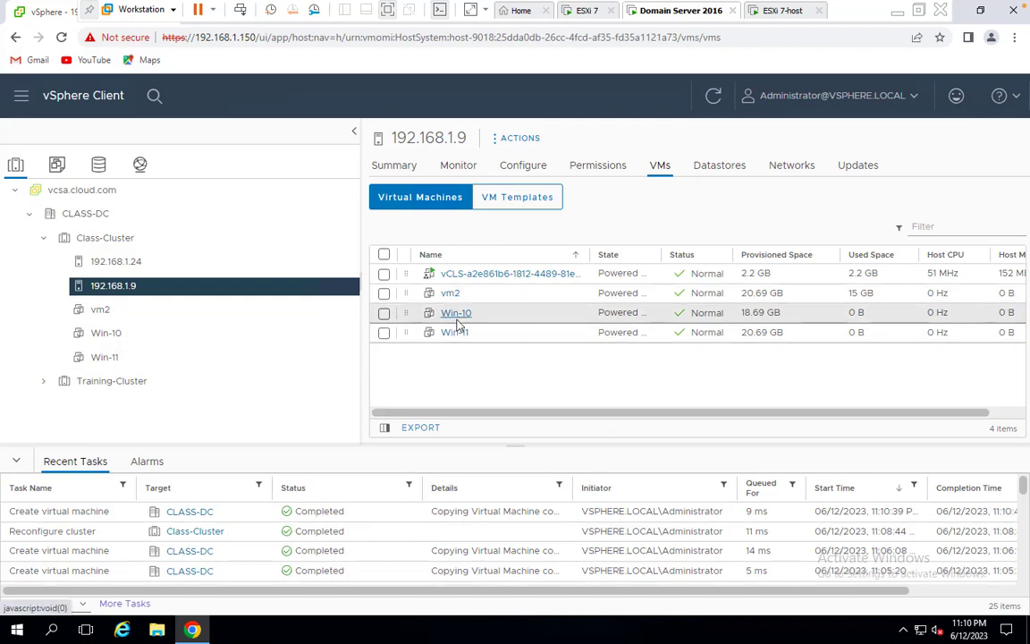
Reopen Class-Cluster's DRS settings editor, close it unchanged, then select vm2 in the inventory
left_click(103, 238)
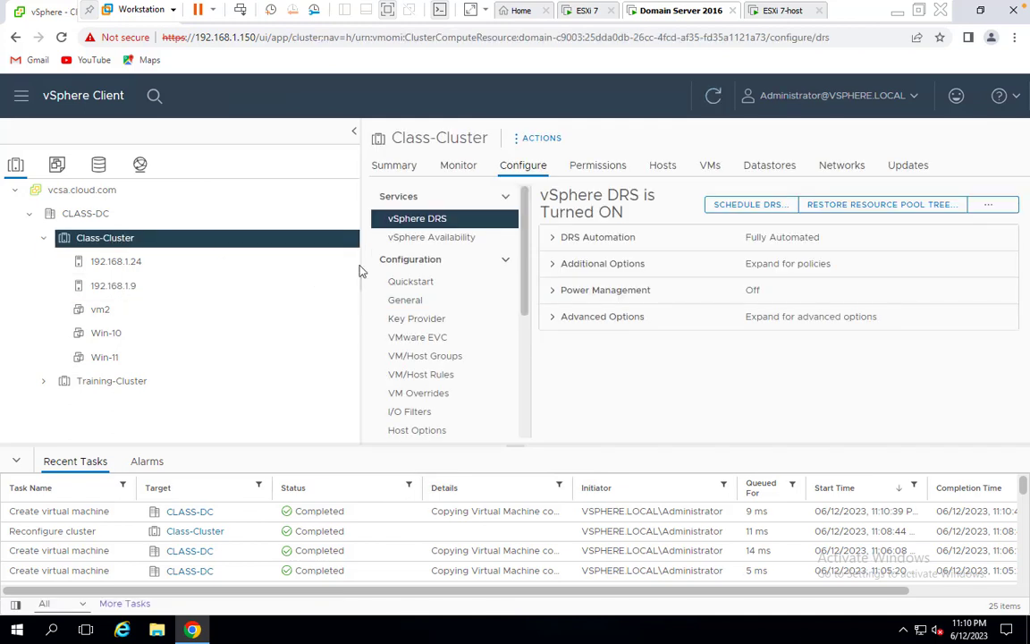
left_click(988, 204)
left_click(961, 234)
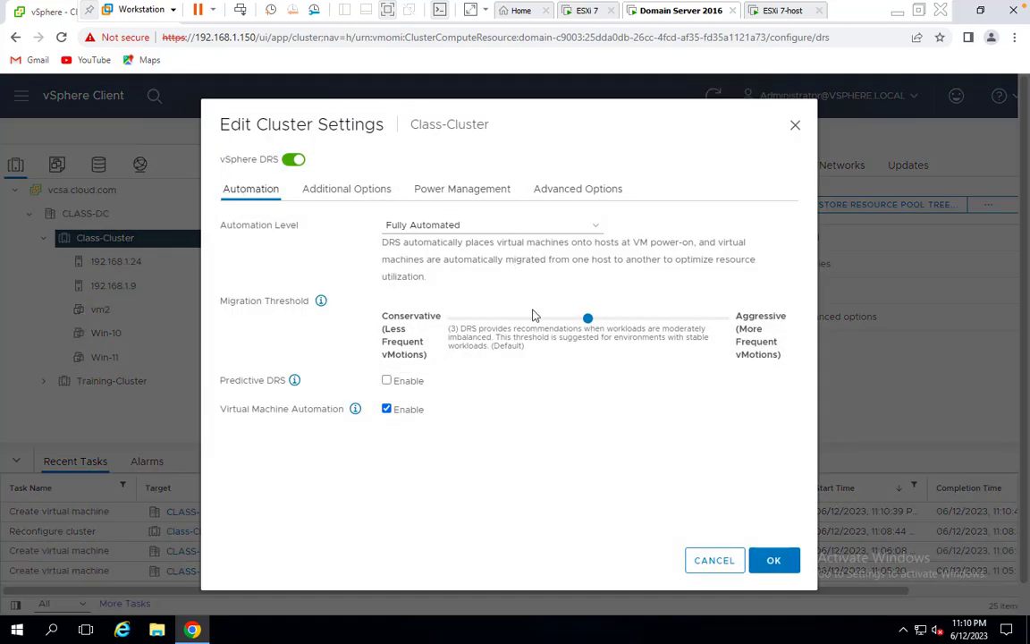
left_click(755, 565)
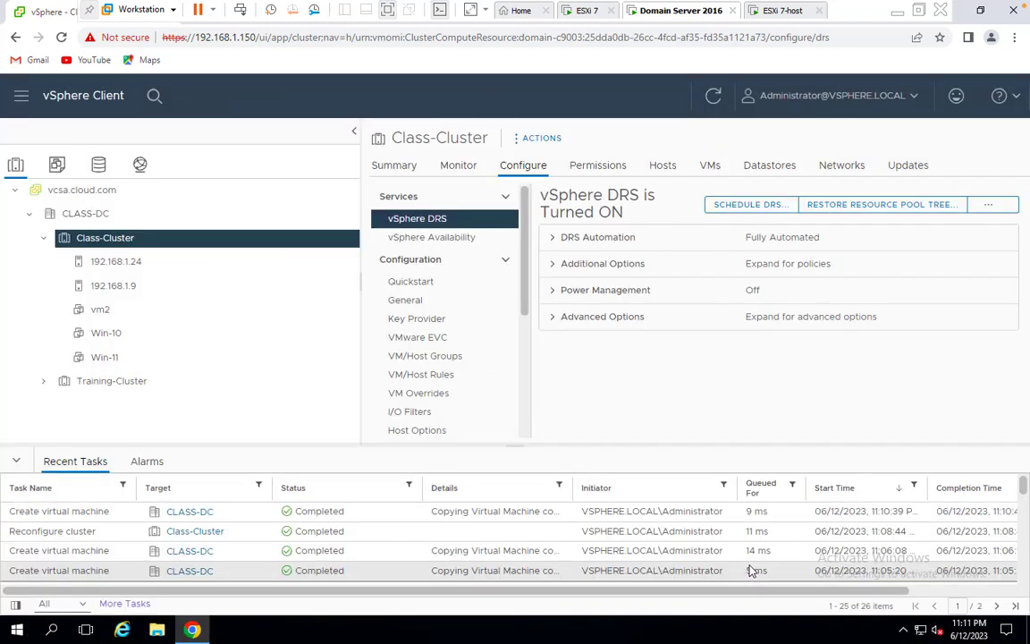
left_click(100, 309)
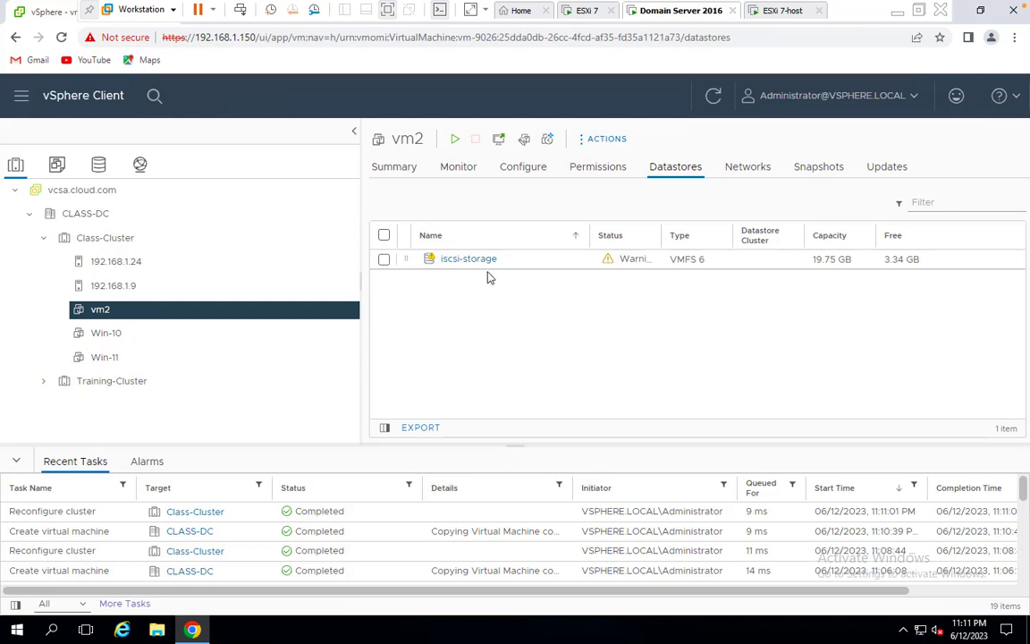
Power on vm2, Win-10 and Win-11 from each VM's Power menu
right_click(103, 316)
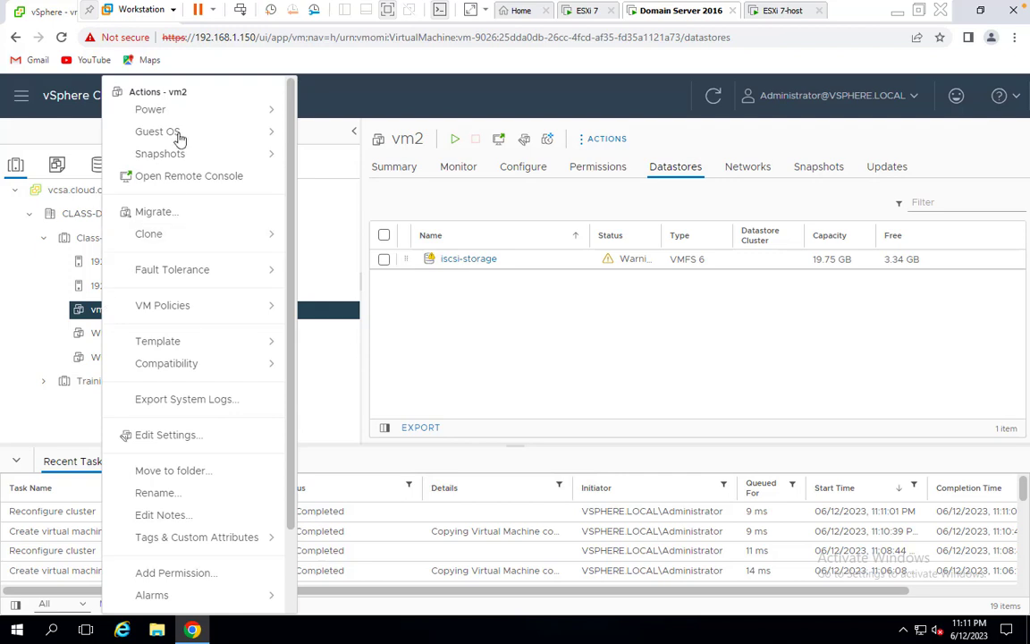
mouse_move(285, 115)
left_click(353, 123)
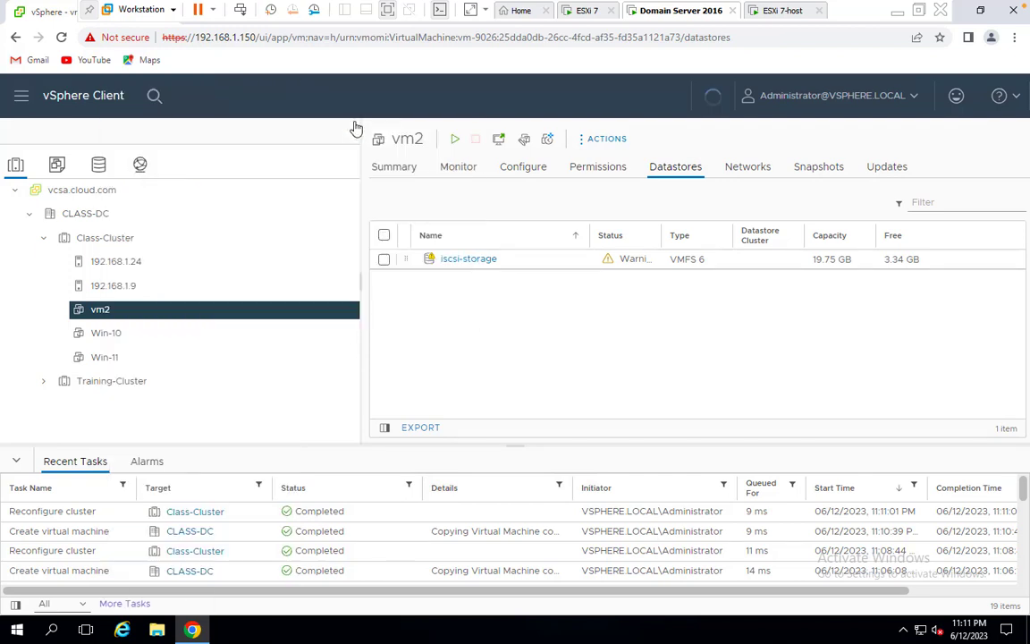
right_click(109, 340)
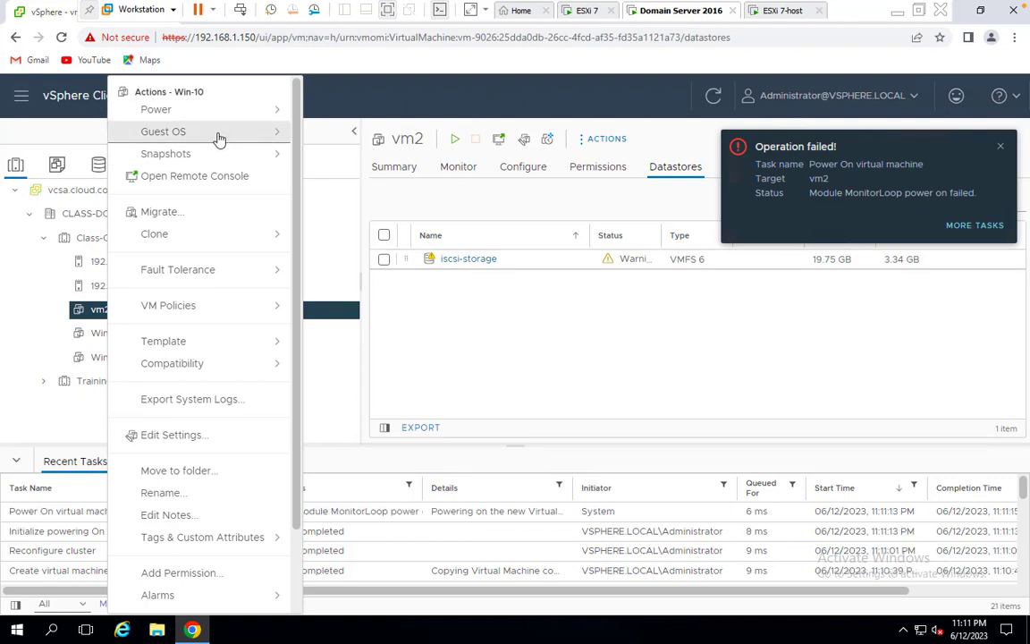
mouse_move(213, 108)
left_click(353, 129)
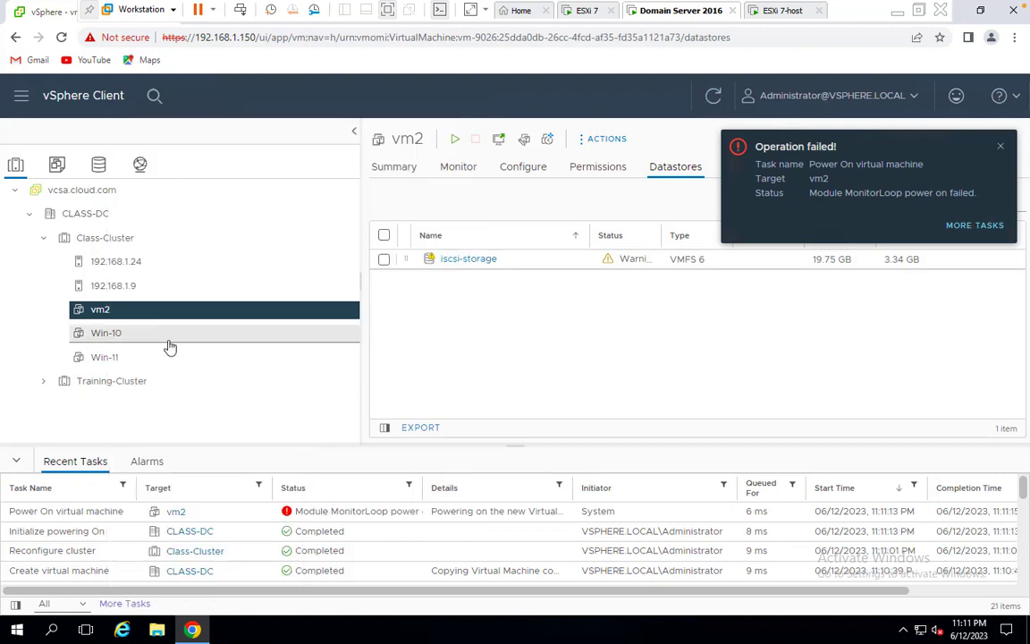
right_click(113, 359)
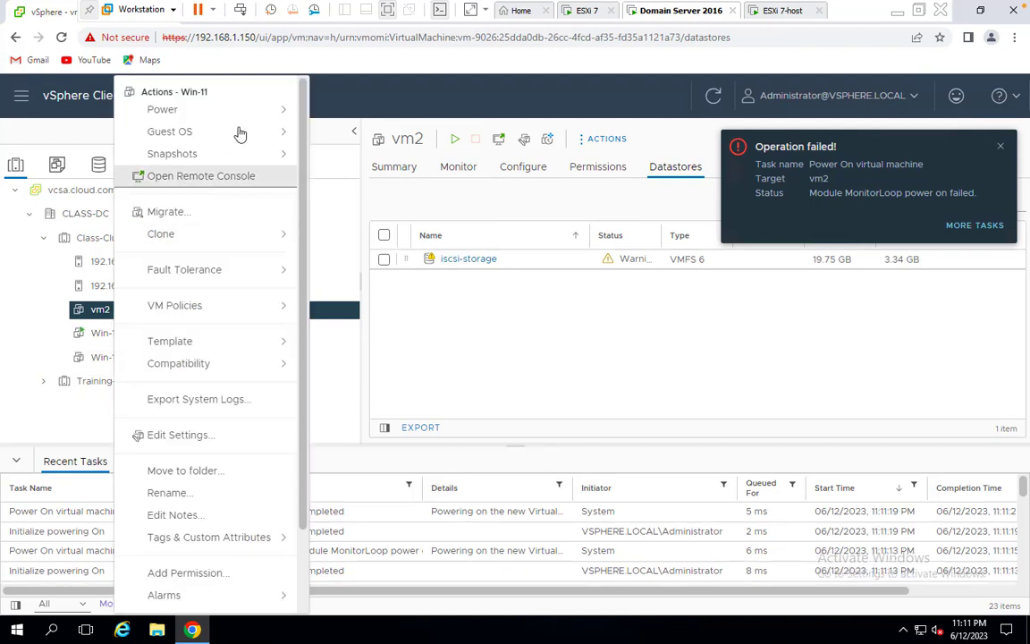
mouse_move(245, 122)
left_click(379, 126)
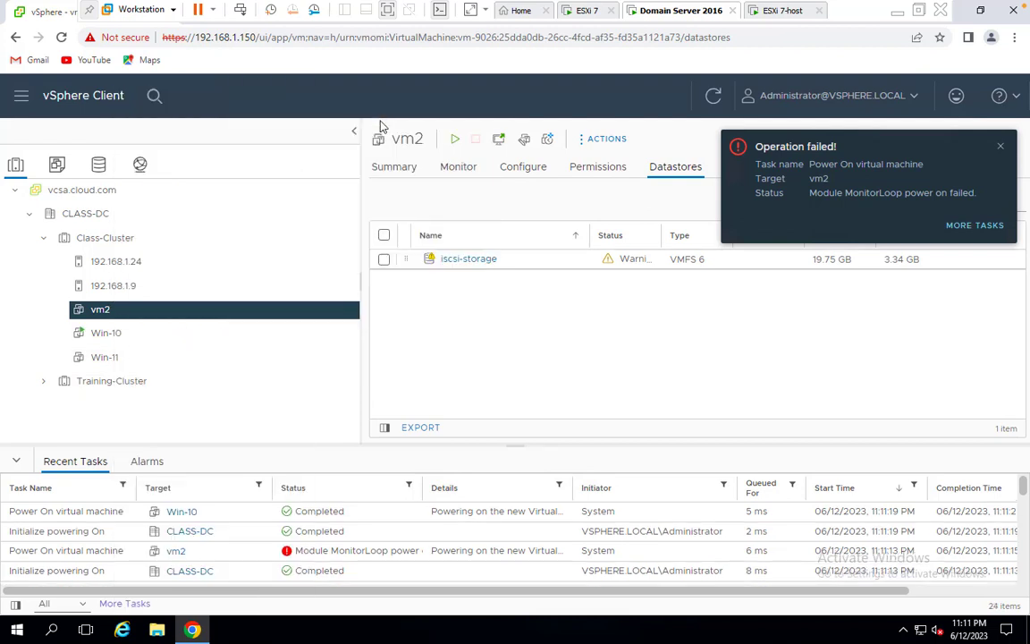
Dismiss the vm2 and Win-11 power-on failure notices and retry powering on Win-11
left_click(1002, 154)
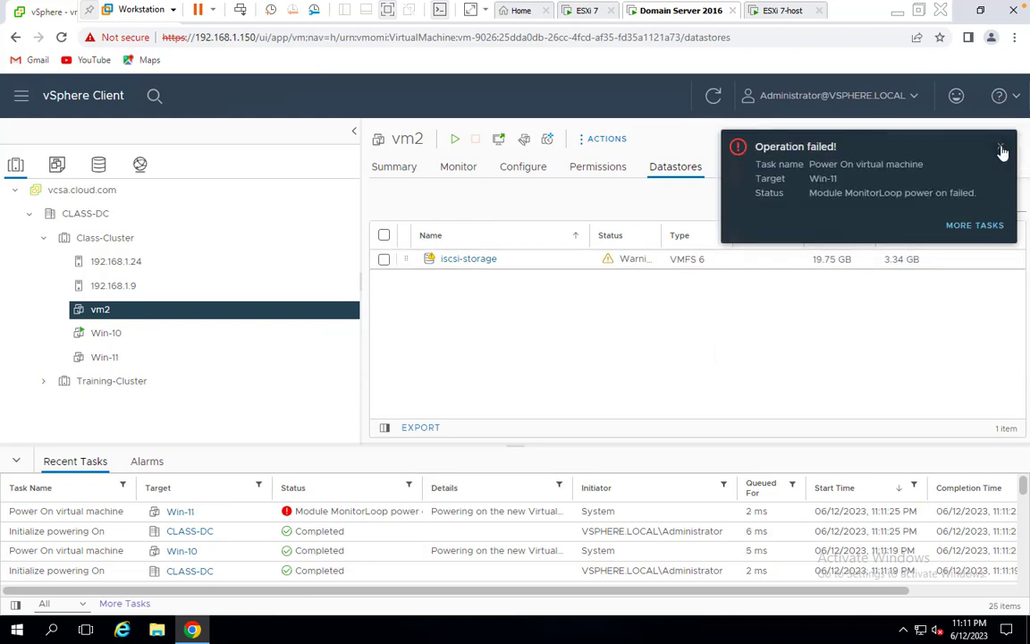
left_click(1001, 146)
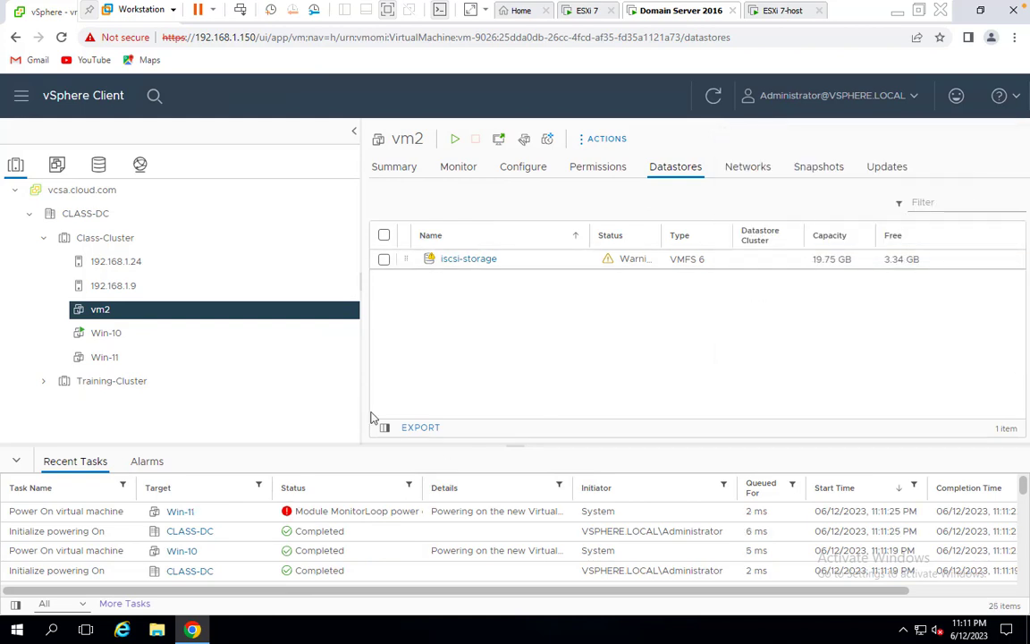
left_click(123, 359)
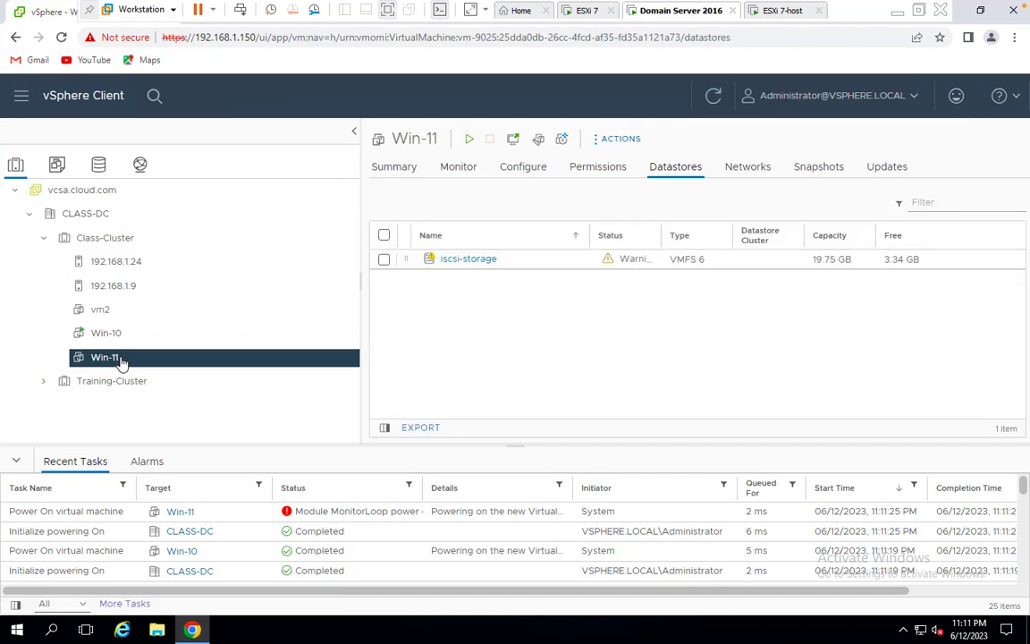
right_click(119, 358)
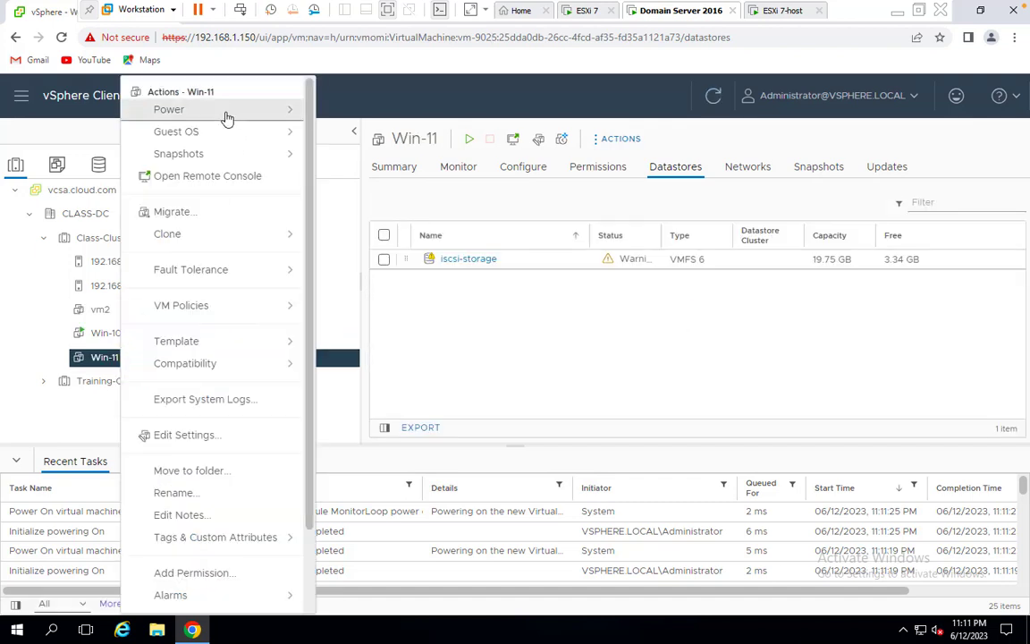
left_click(380, 130)
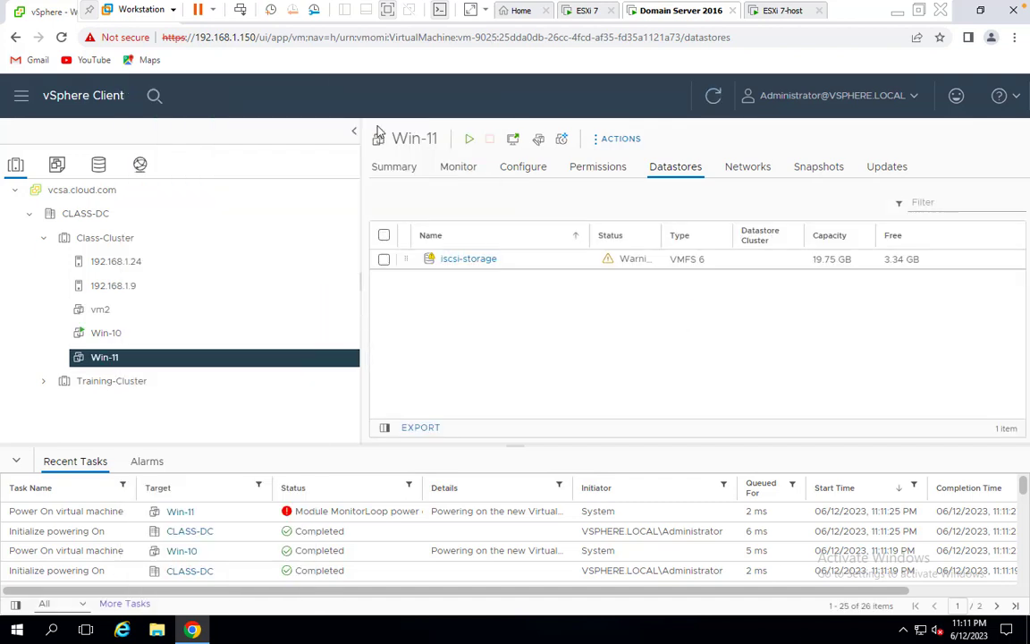
Dismiss the Win-11 failure notice and reload host 192.168.1.24's virtual machine list
left_click(105, 238)
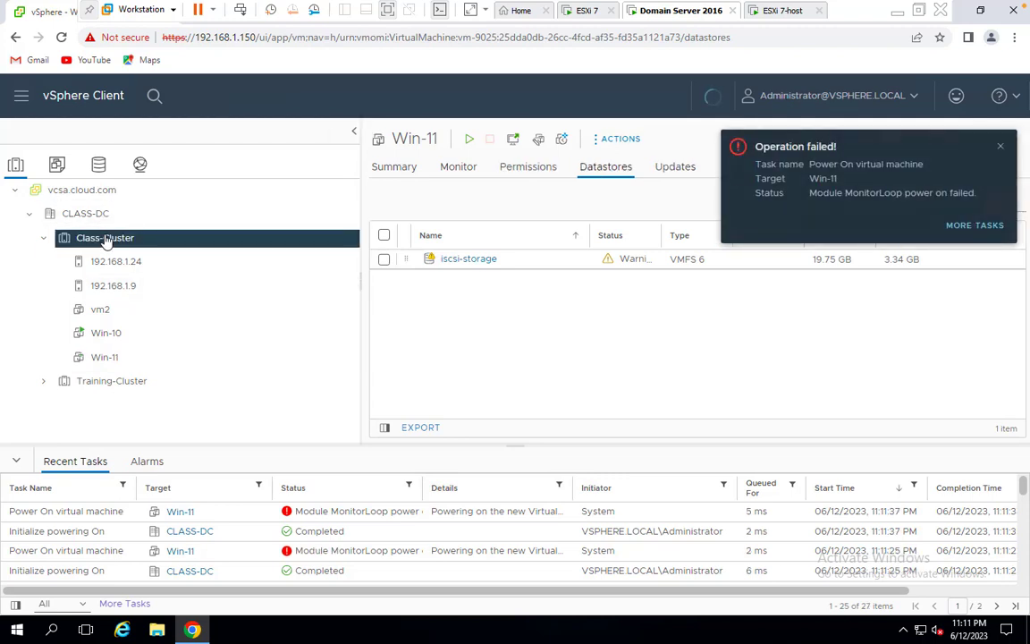
left_click(1002, 149)
left_click(149, 262)
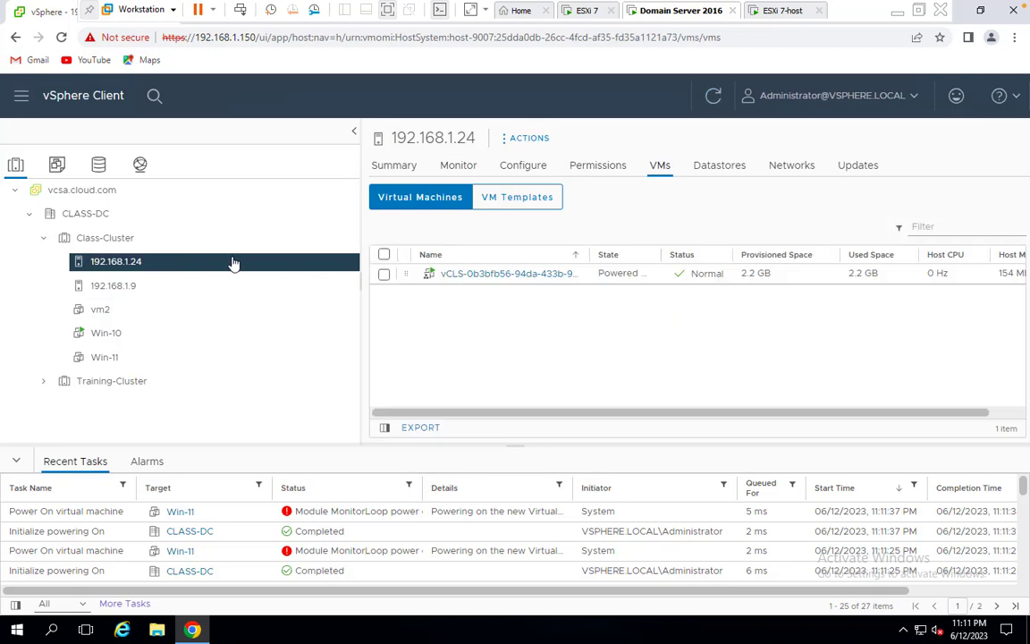
left_click(713, 97)
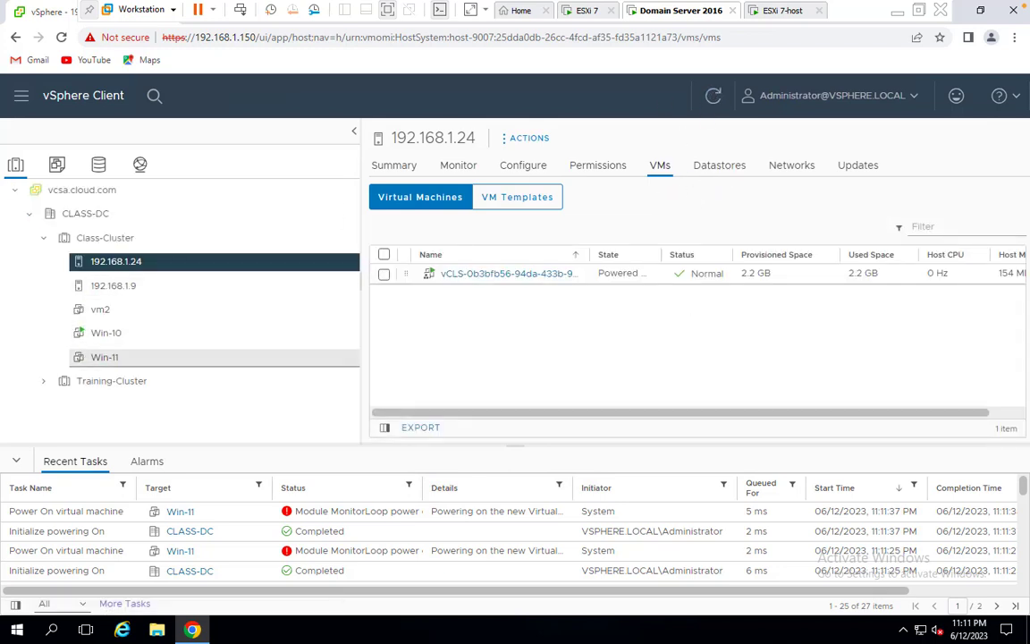
Retry powering on vm2, dismiss its failure notice, and refresh the inventory
right_click(105, 318)
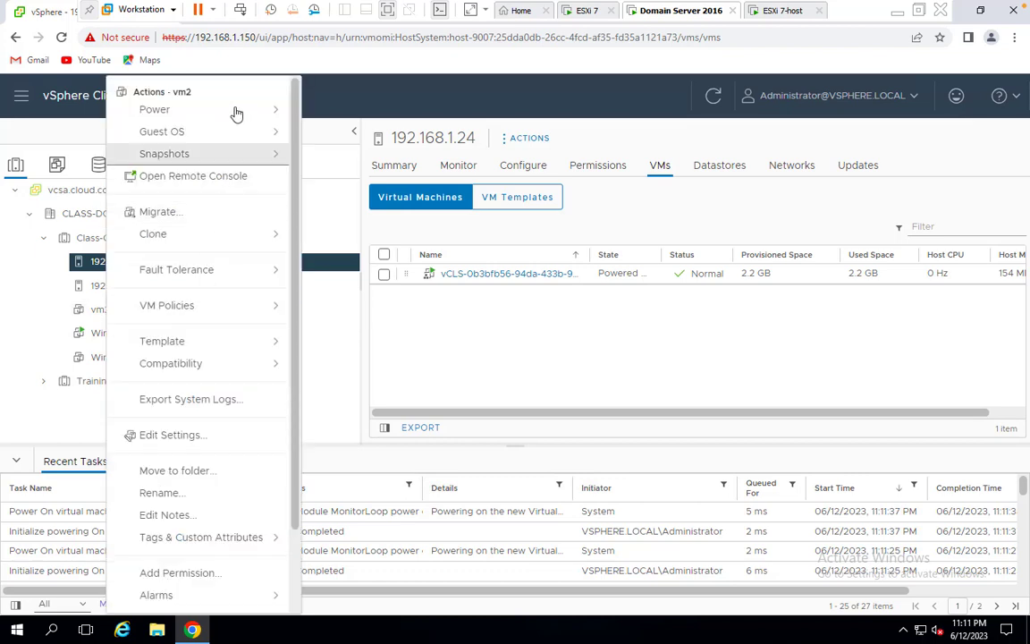
mouse_move(237, 110)
left_click(361, 121)
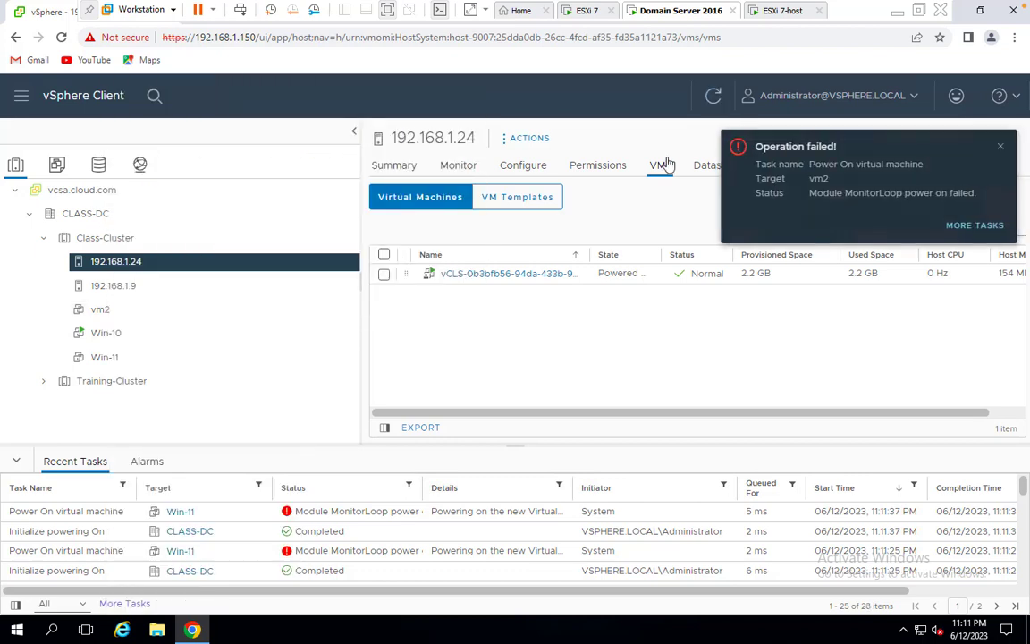
left_click(1001, 146)
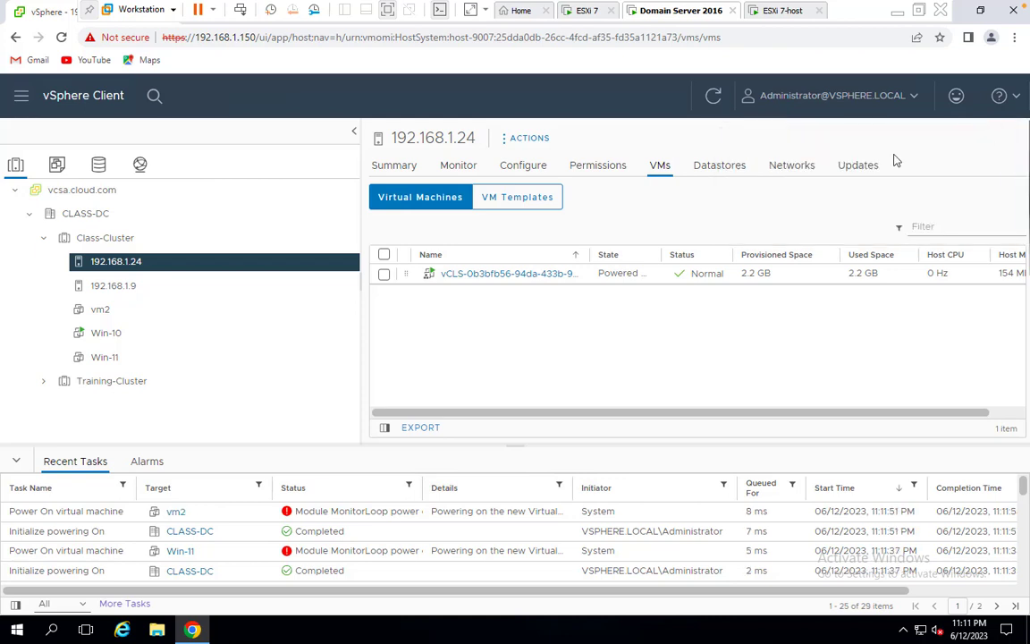
left_click(714, 95)
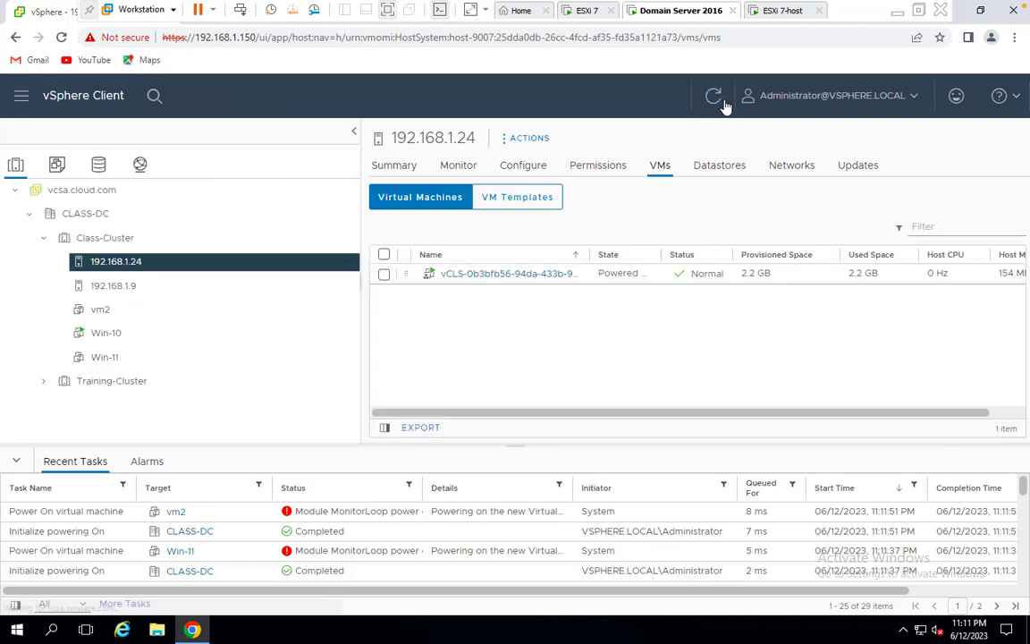
left_click(714, 97)
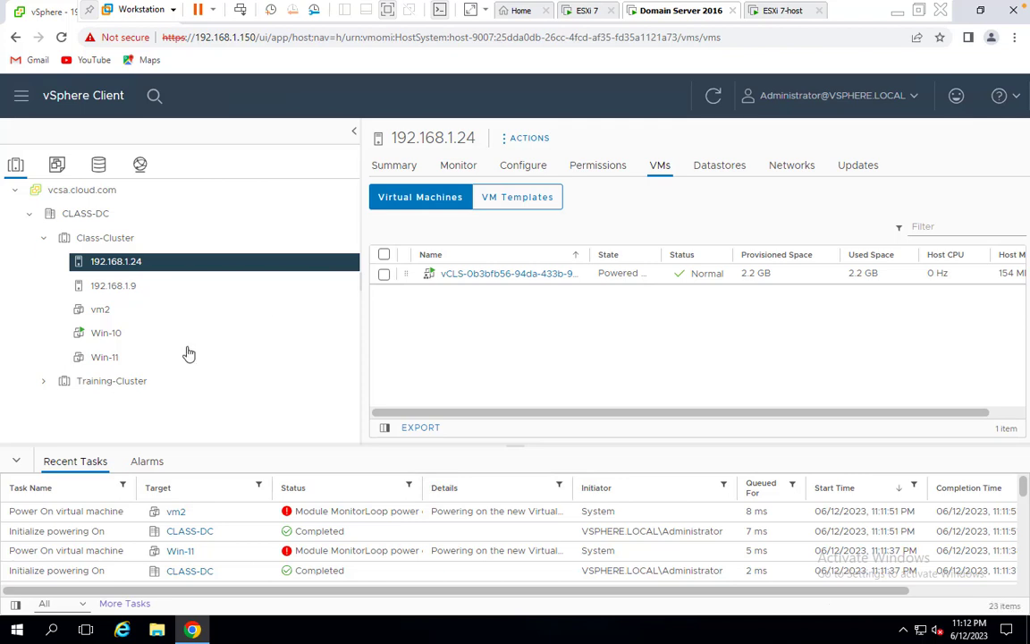
Check Win-11, then view the virtual machines on hosts 192.168.1.24 and 192.168.1.9
left_click(100, 356)
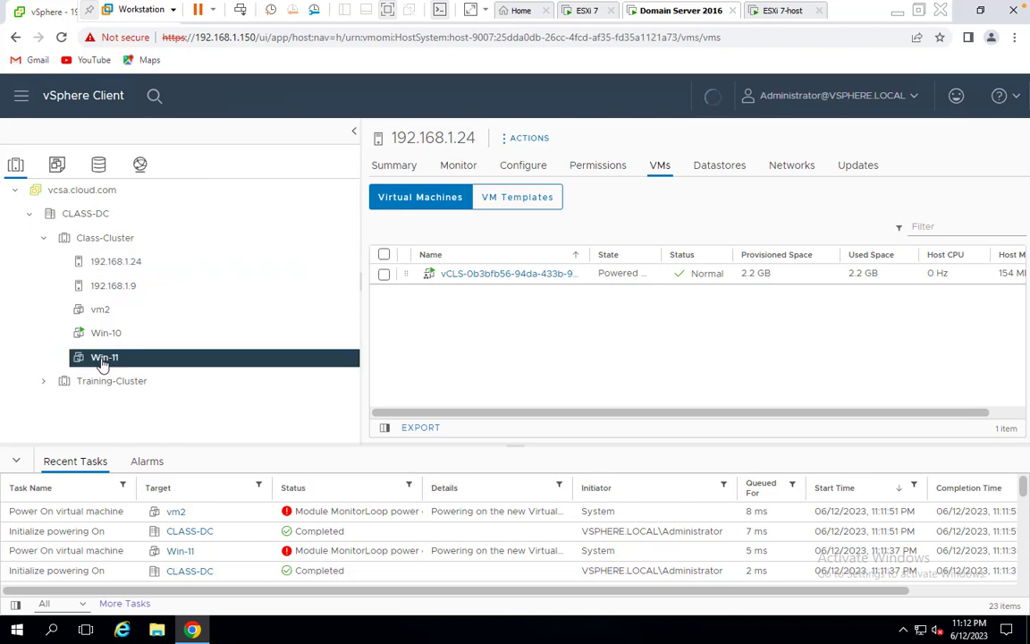
left_click(120, 261)
left_click(128, 286)
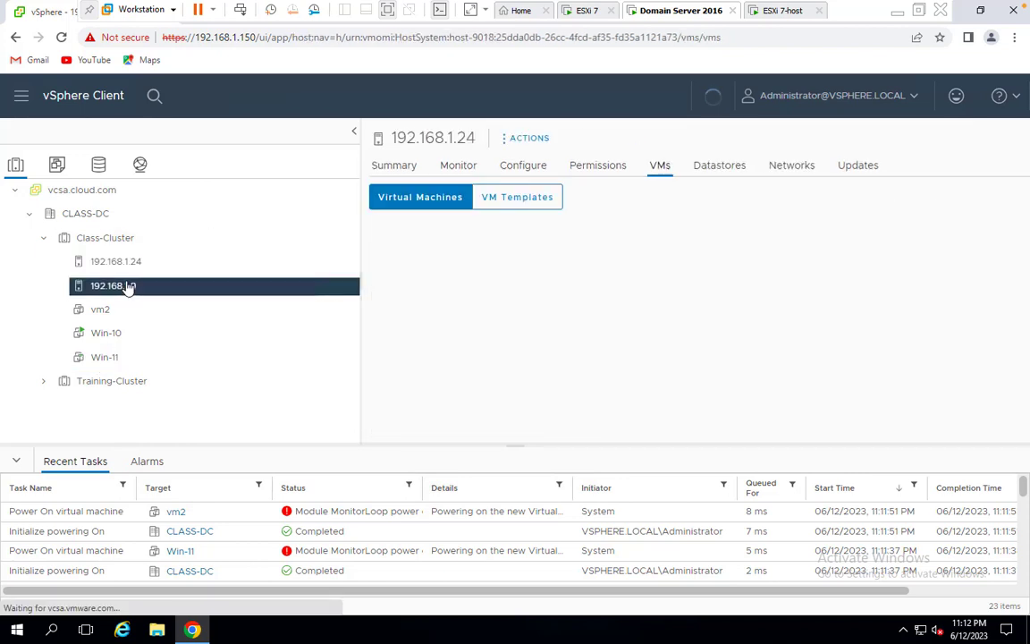
Start a new virtual machine named vm4 on host 192.168.1.9
right_click(128, 292)
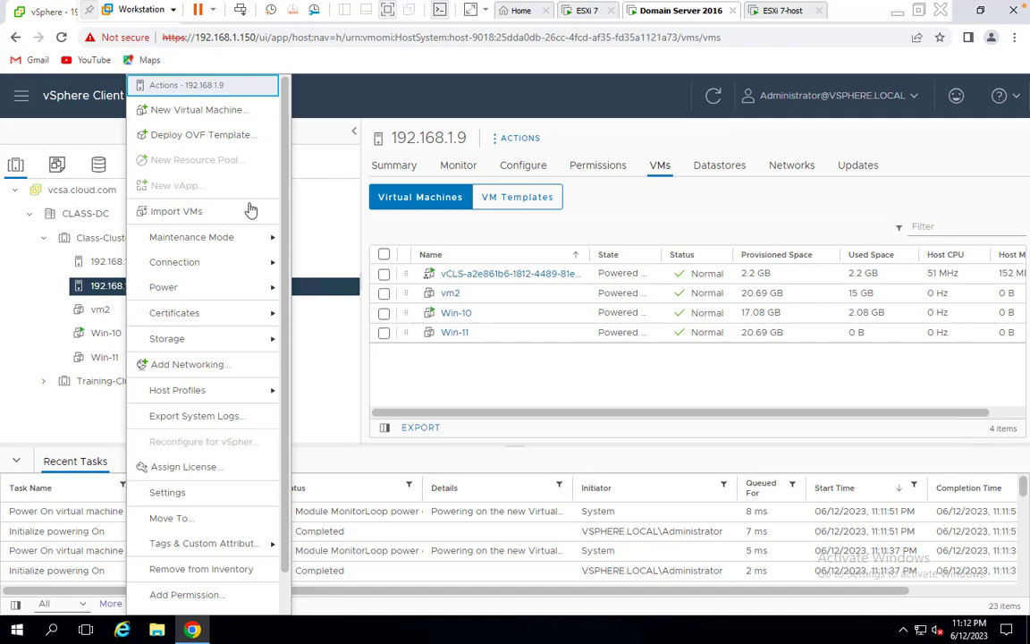
left_click(222, 111)
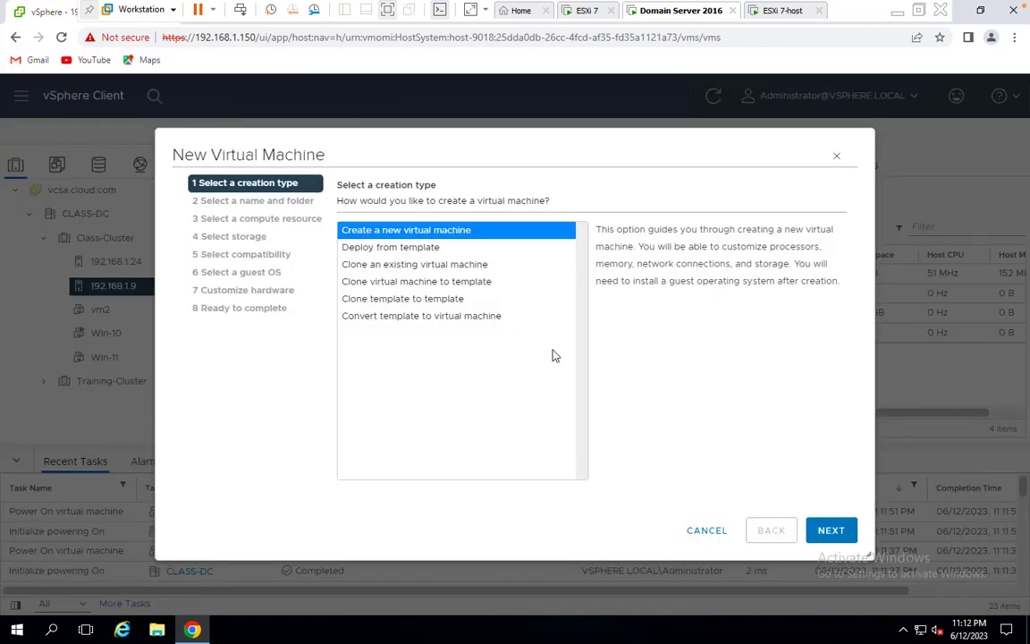
left_click(830, 531)
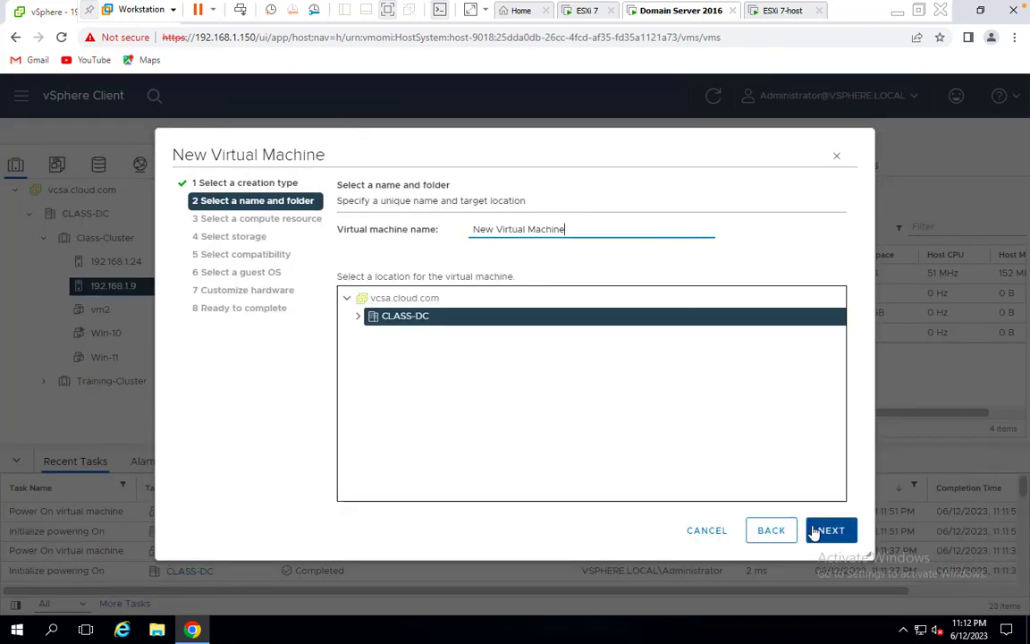
left_click_drag(568, 233, 195, 237)
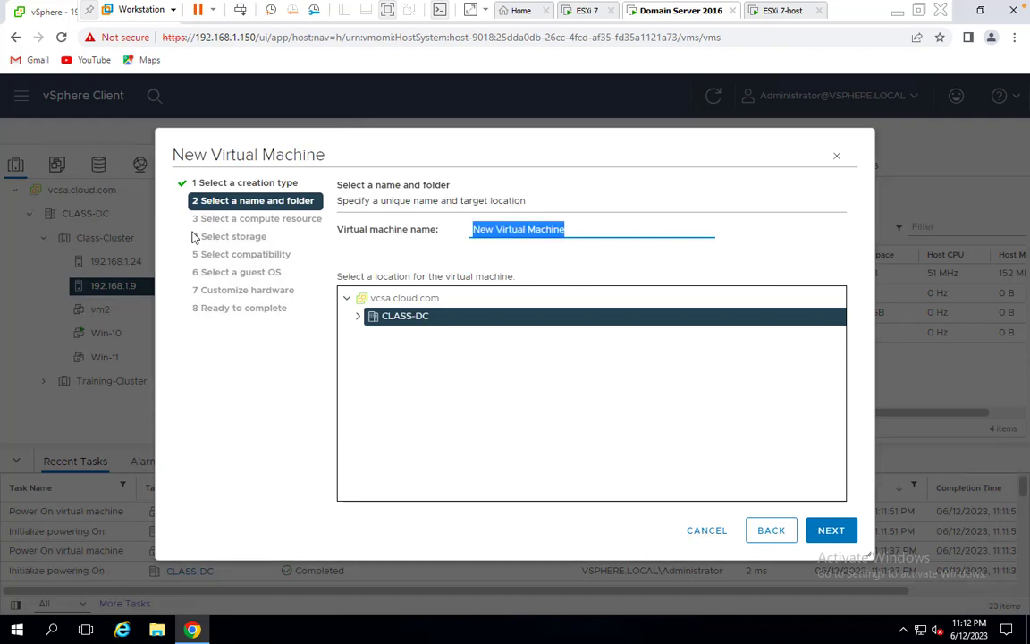
type("vm")
type("4")
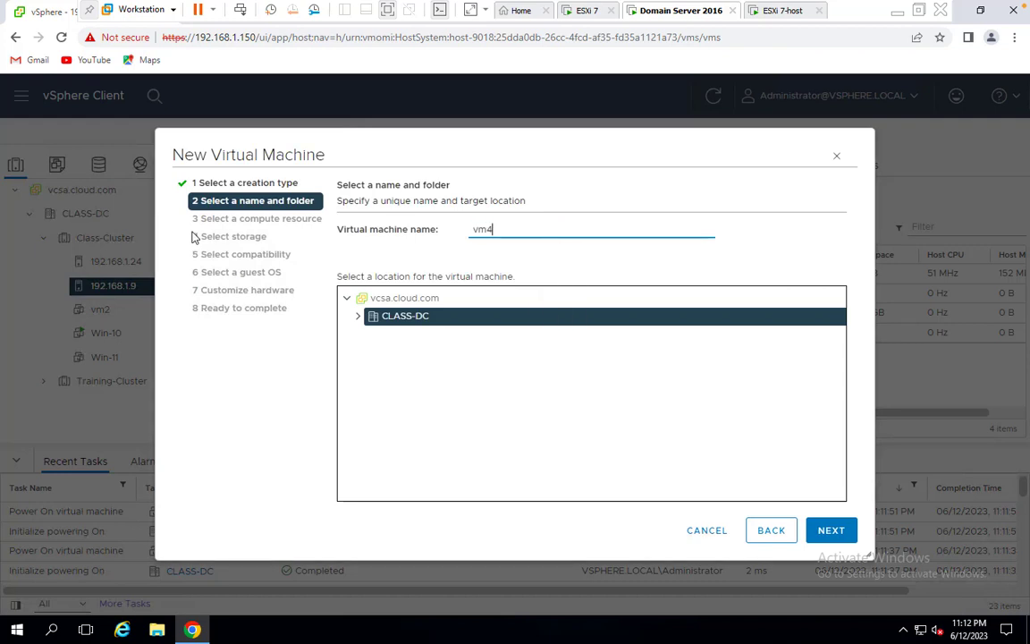
left_click(833, 533)
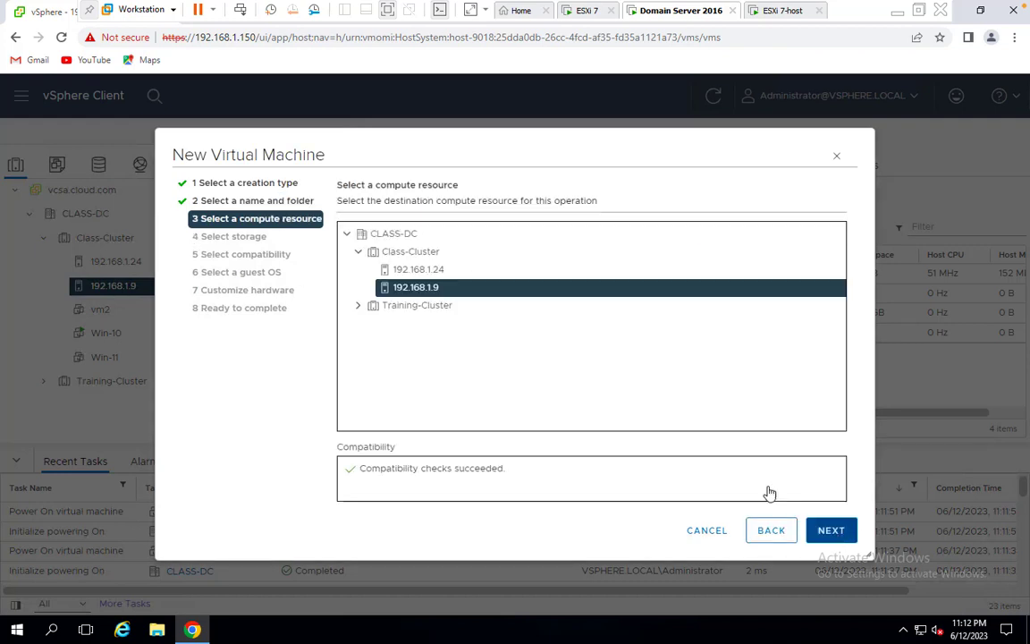
Put vm4 on iscsi-storage with ESXi 7.0 U2 compatibility and a Windows Server 2008 (64-bit) guest
left_click(830, 531)
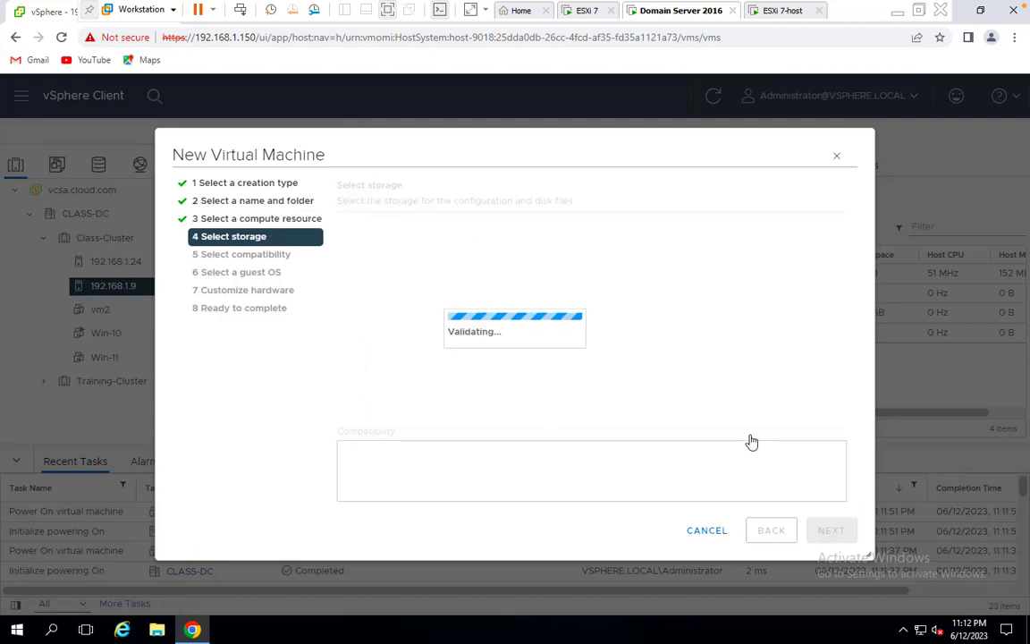
left_click(425, 329)
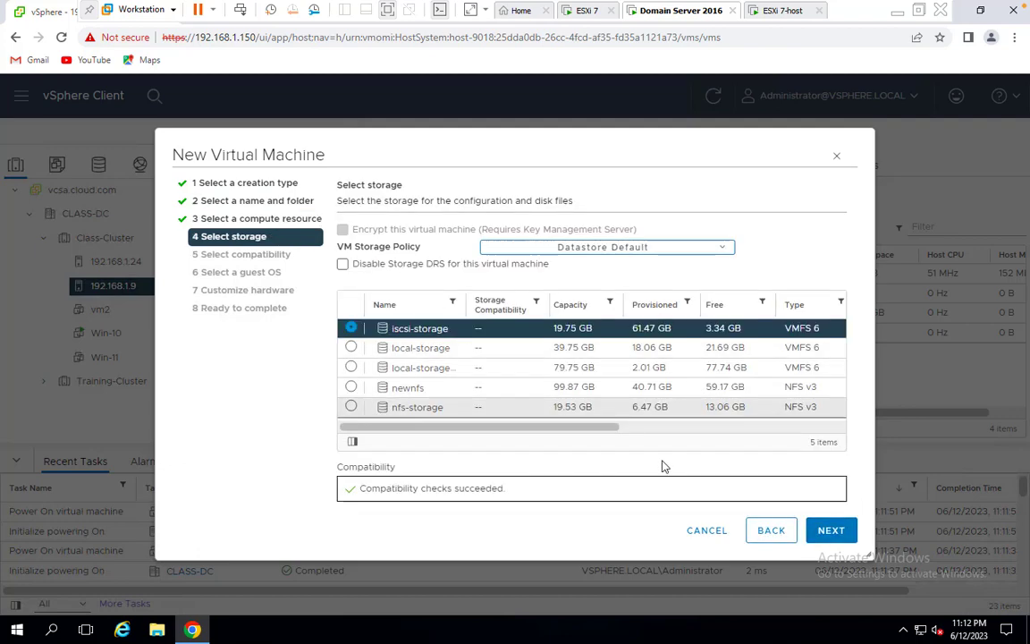
left_click(824, 531)
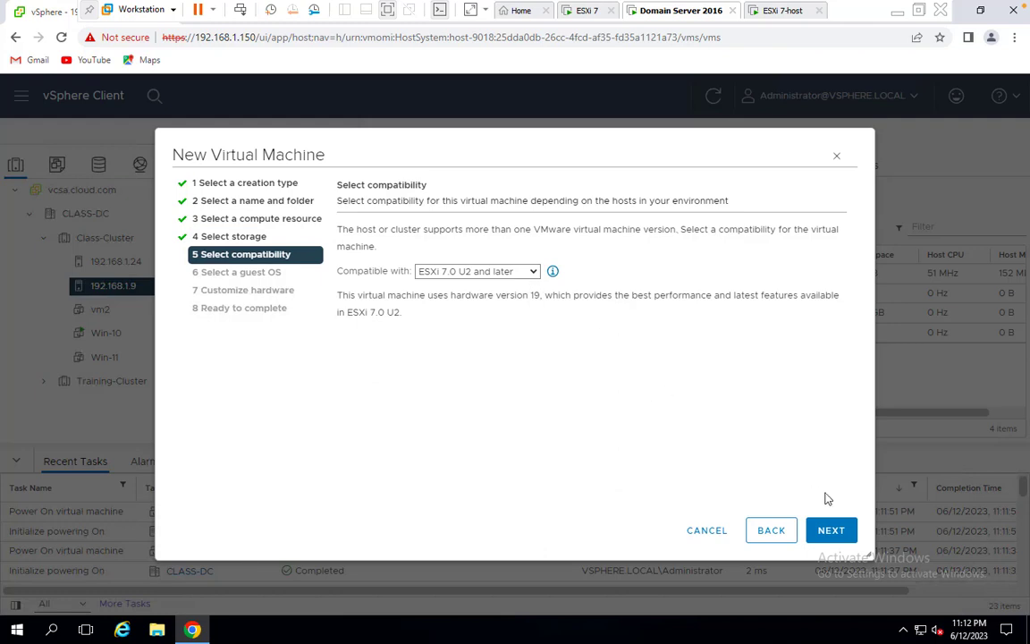
left_click(833, 532)
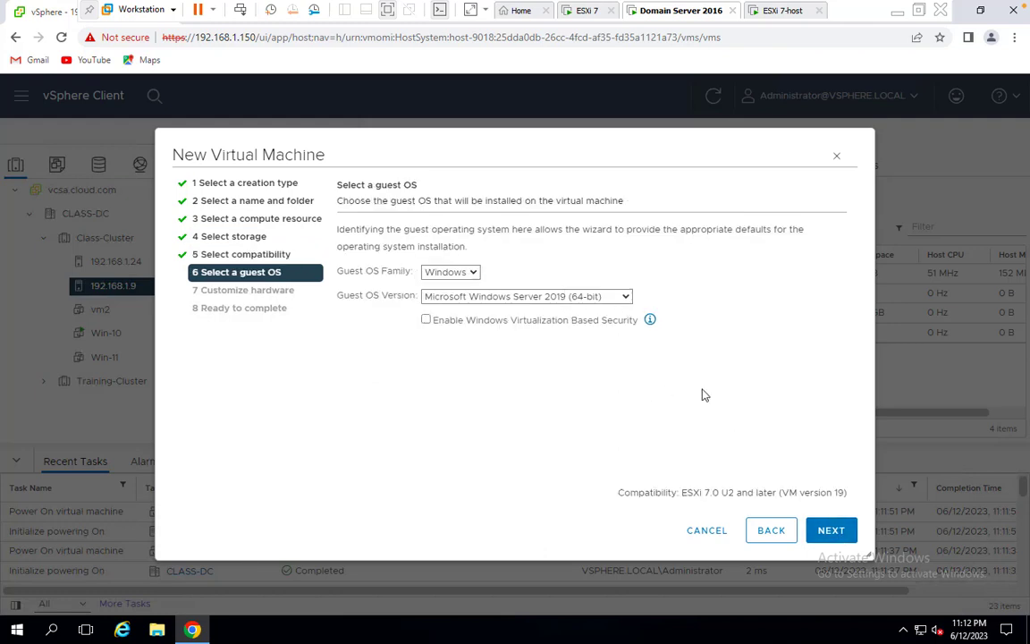
left_click(603, 305)
left_click(537, 374)
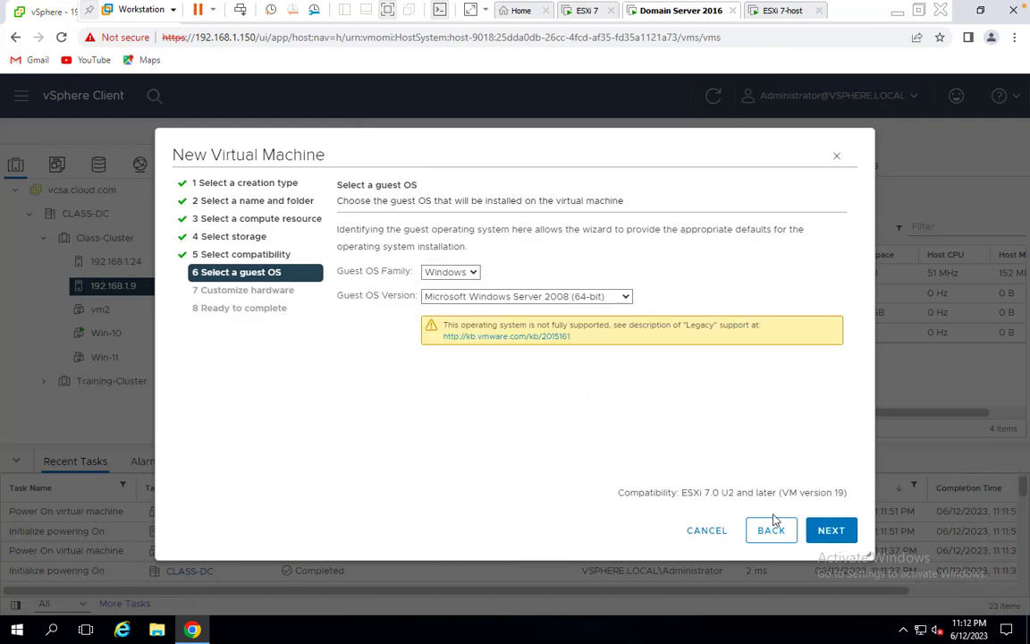
left_click(830, 533)
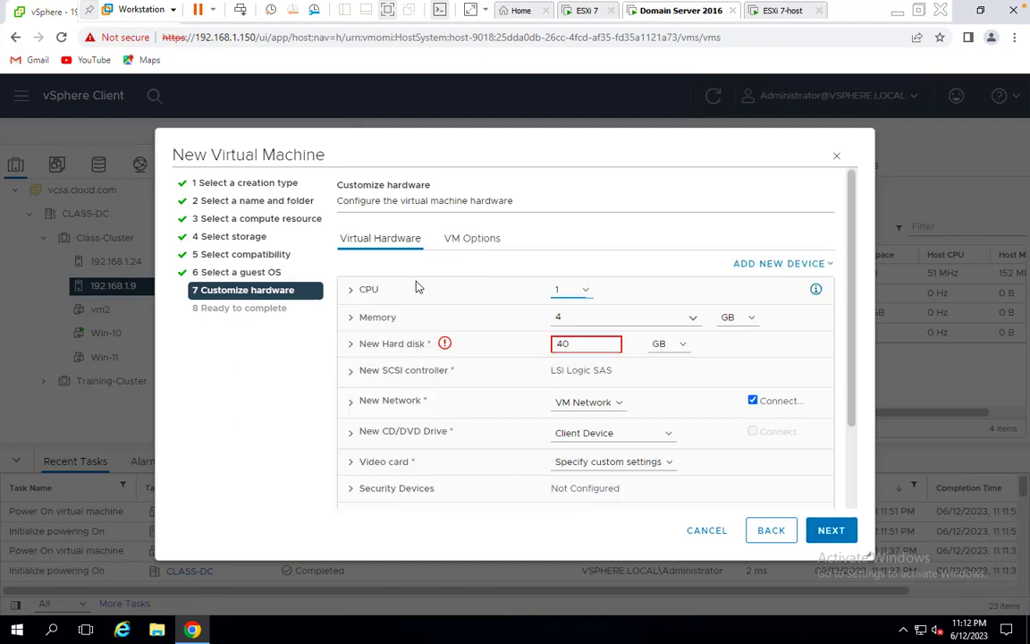
Shrink vm4's new hard disk from 40 GB to 2 GB, make it Thin Provision, and finish
double_click(560, 344)
type("10")
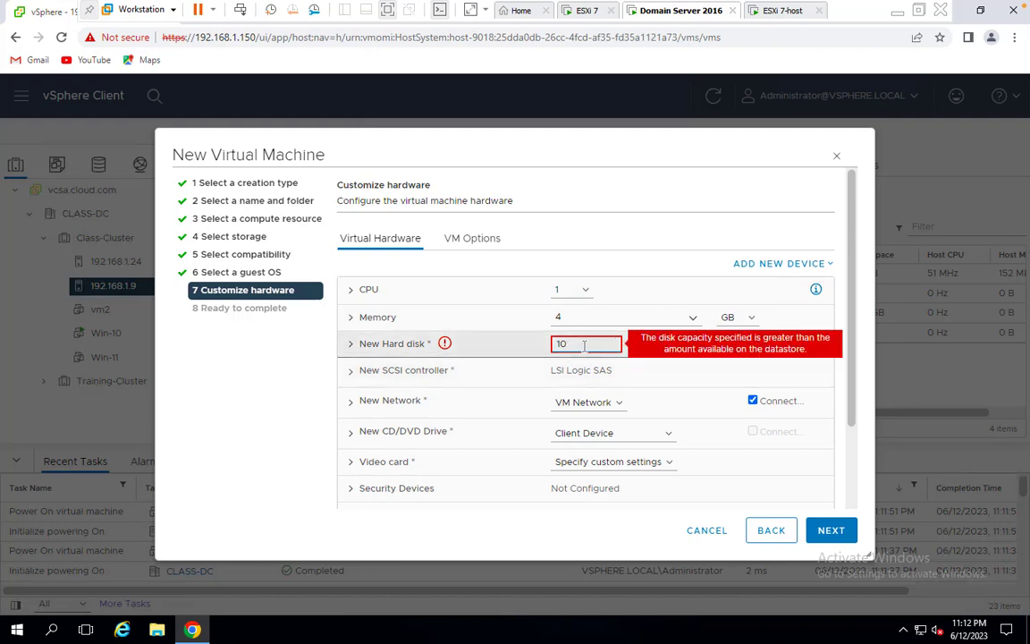
left_click_drag(585, 347, 373, 334)
type("2")
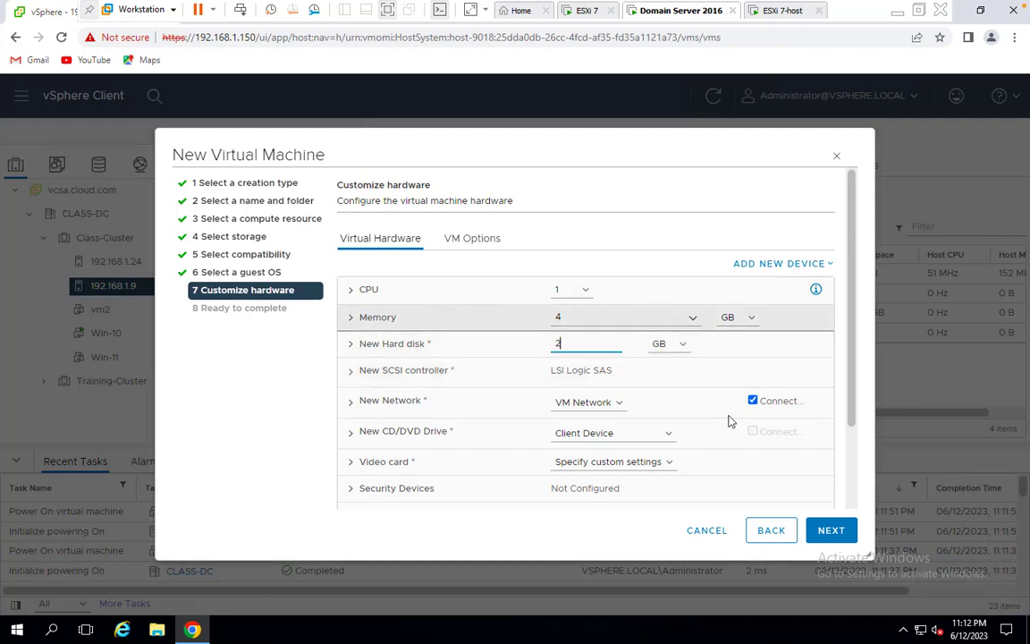
left_click(353, 346)
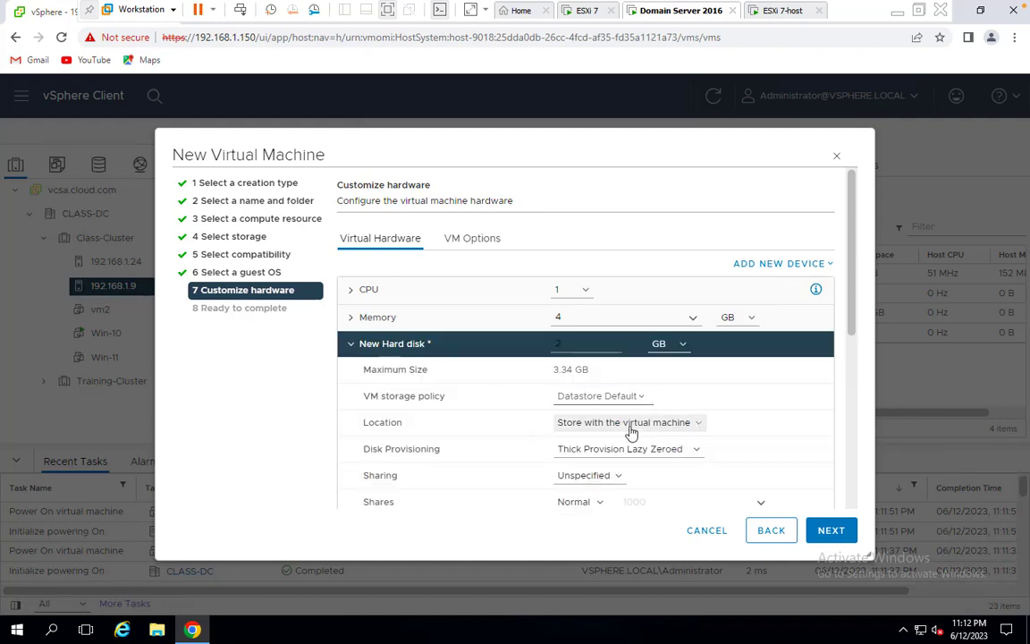
left_click(608, 447)
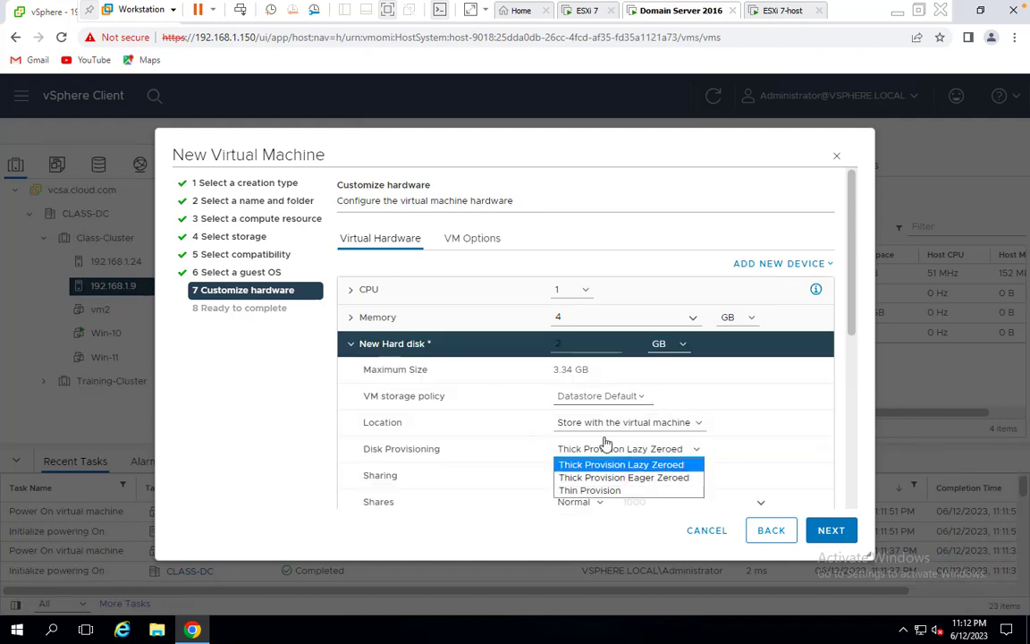
left_click(591, 490)
left_click(831, 530)
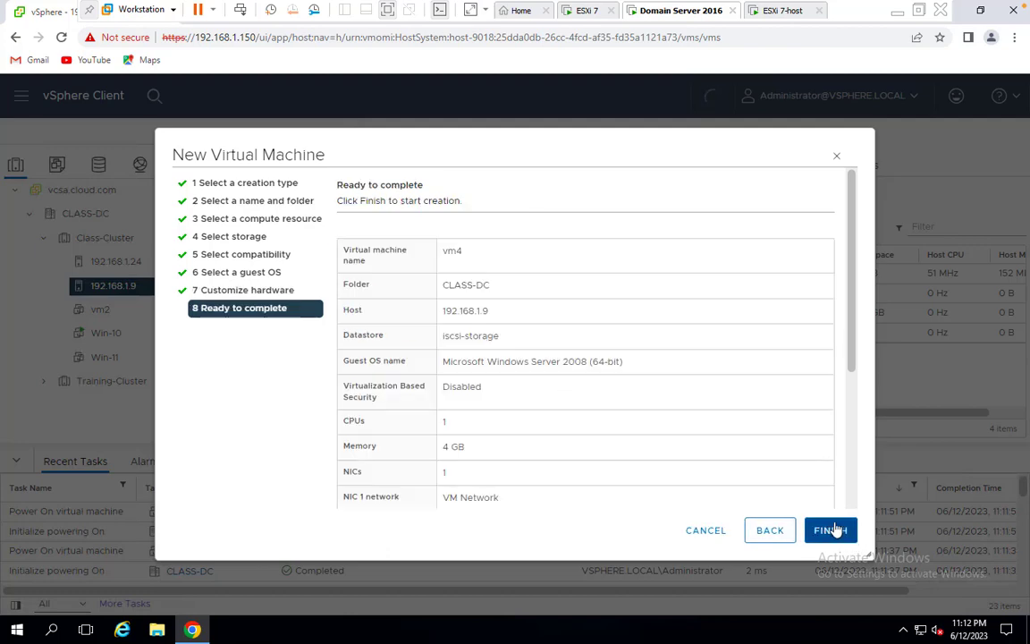
left_click(836, 529)
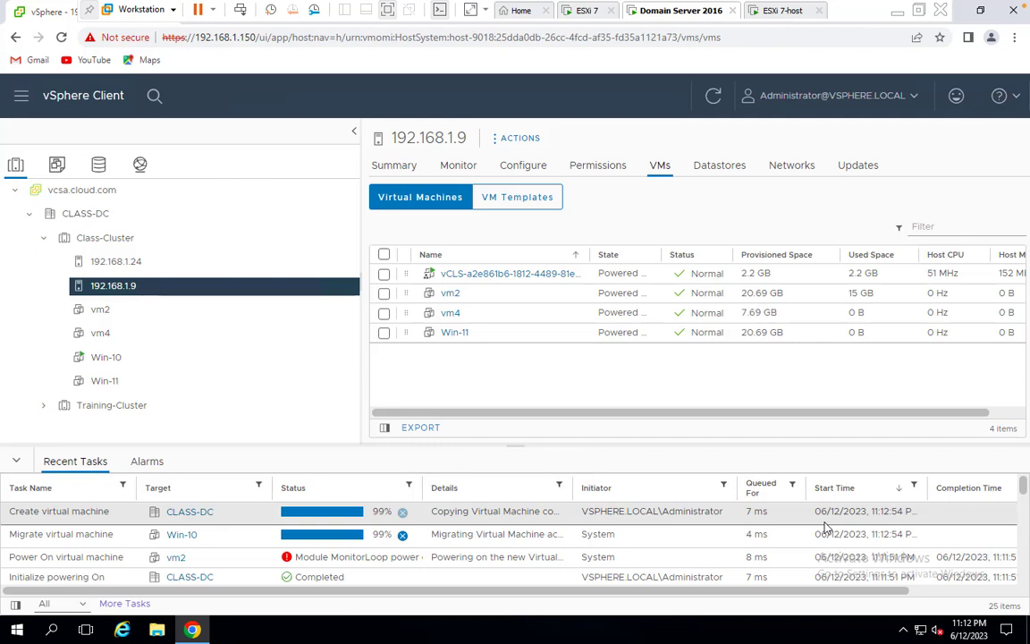
Power on vm4, close the MonitorLoop failure notice, and refresh the inventory twice
left_click(385, 294)
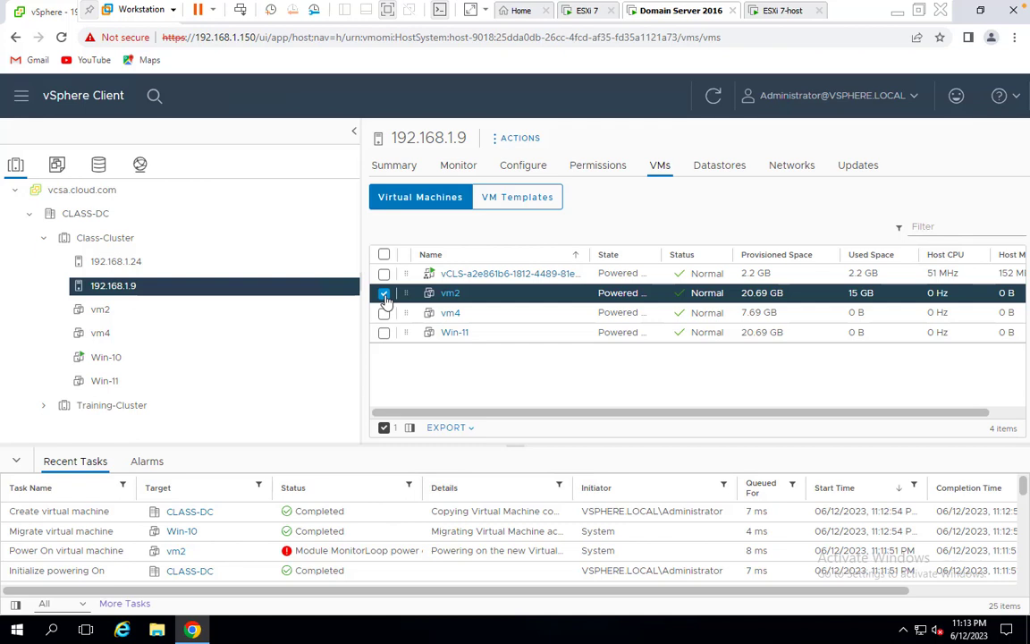
left_click(385, 295)
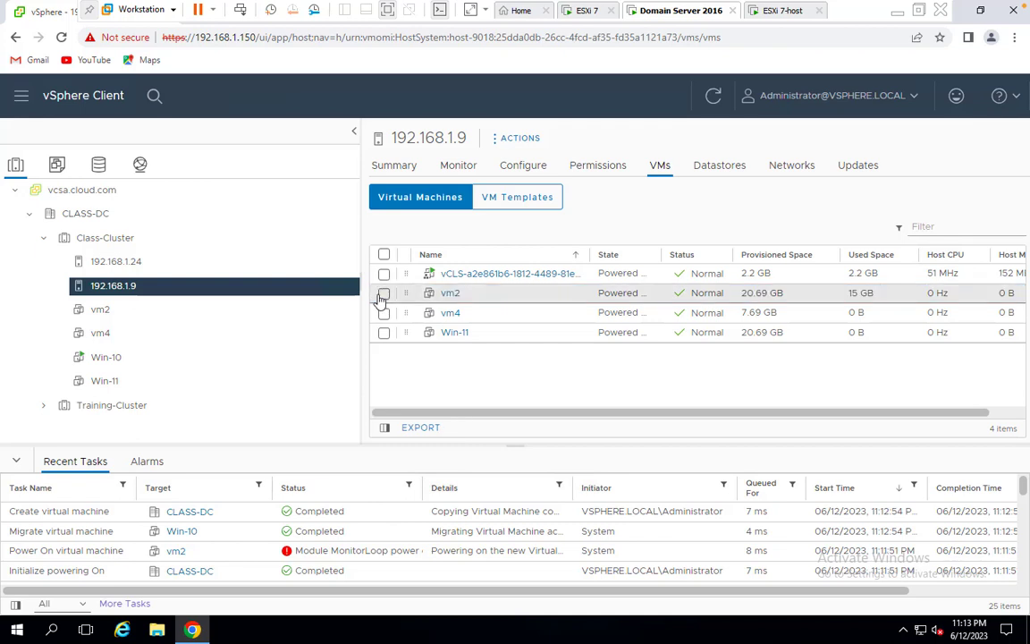
right_click(100, 338)
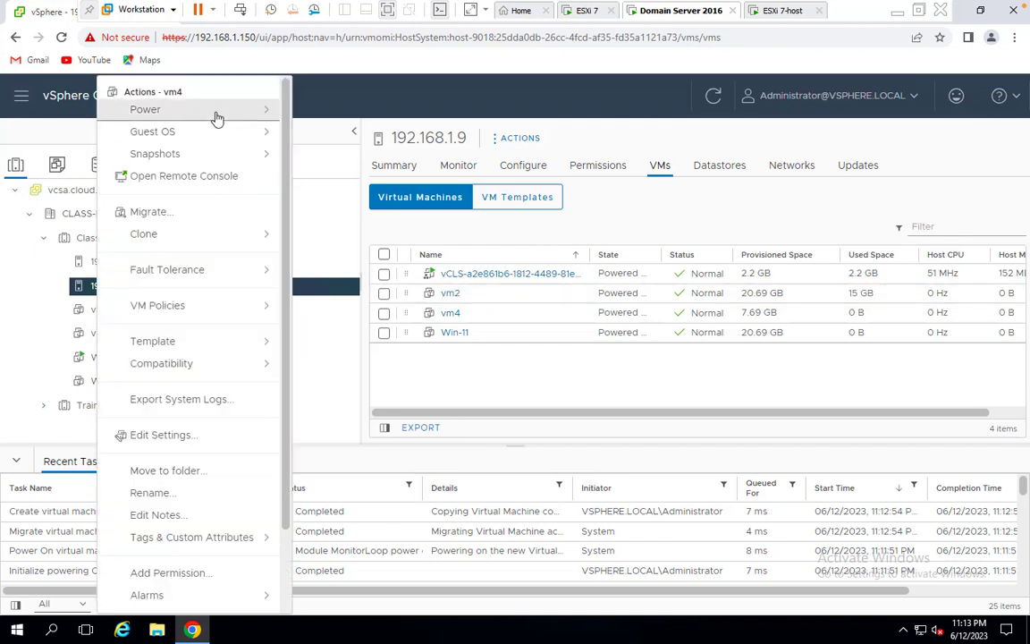
mouse_move(195, 108)
left_click(315, 121)
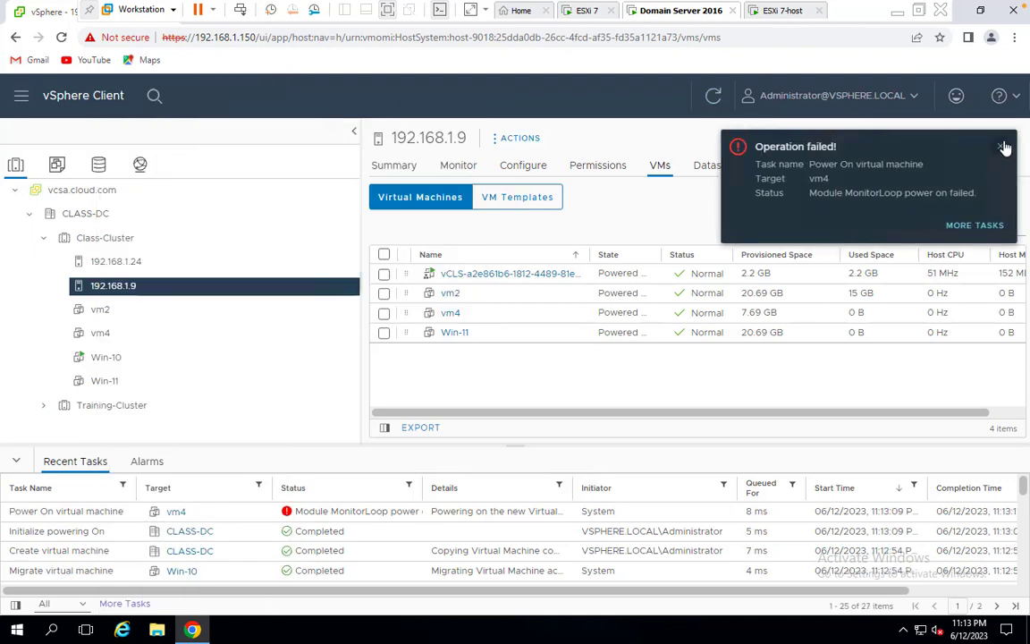
left_click(1004, 147)
left_click(712, 97)
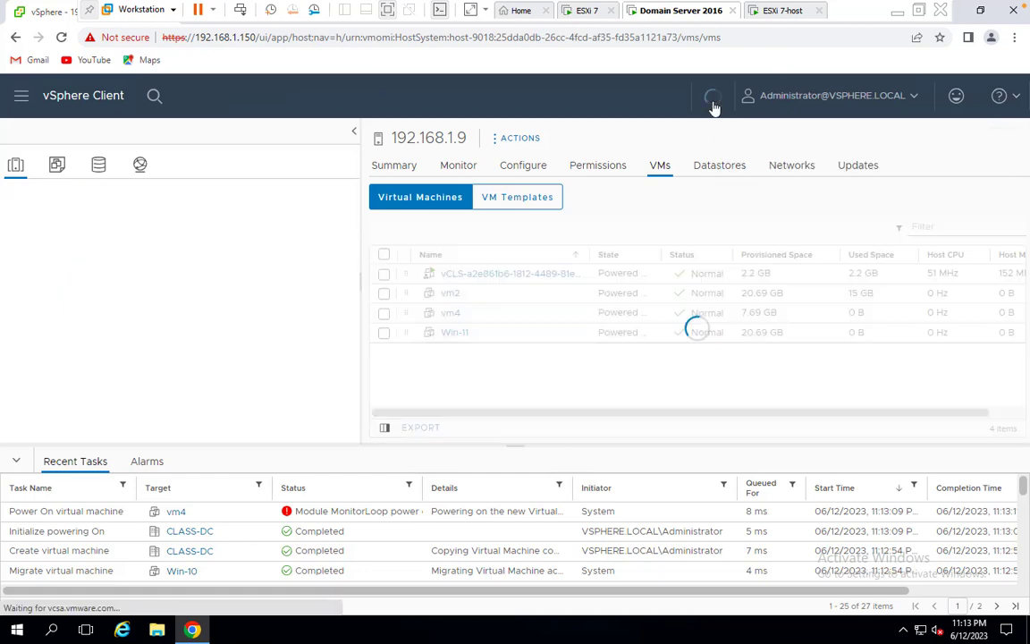
left_click(713, 102)
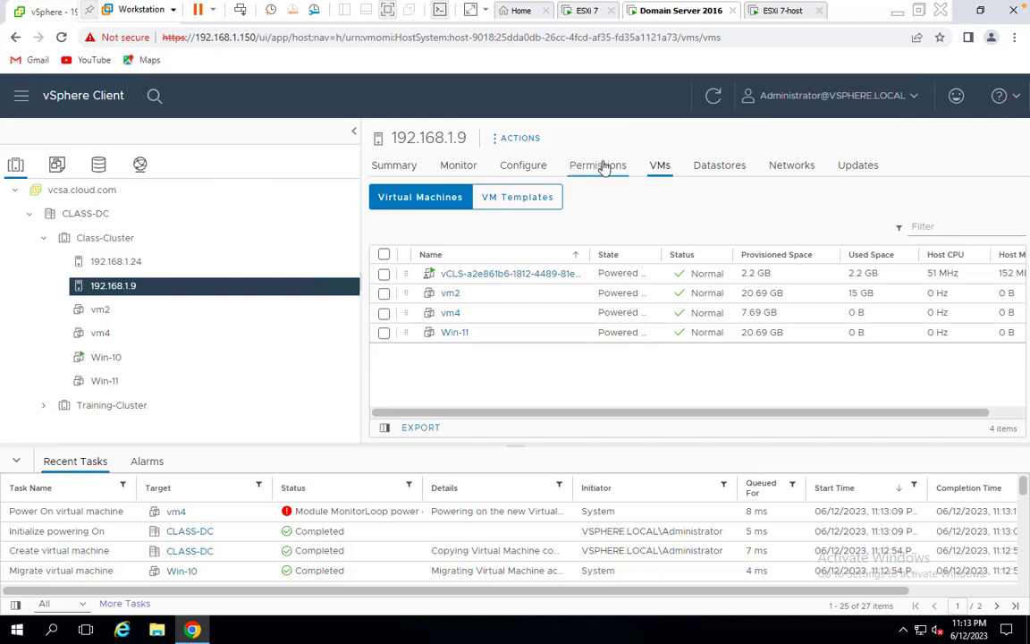
Review the vmk0 VMkernel adapter settings on the selected host, closing with OK
left_click(507, 168)
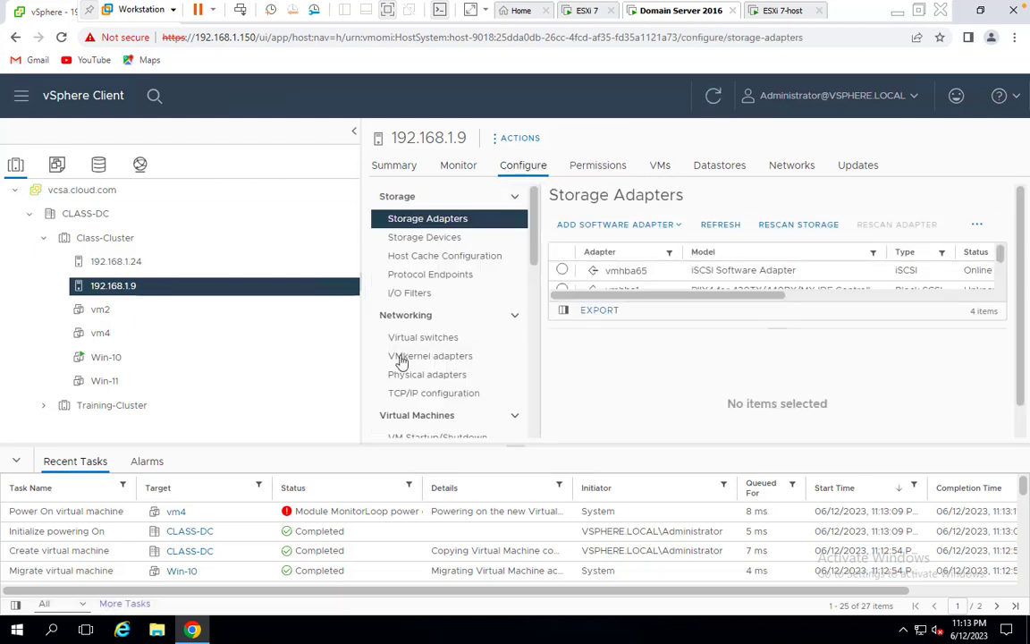
left_click(449, 356)
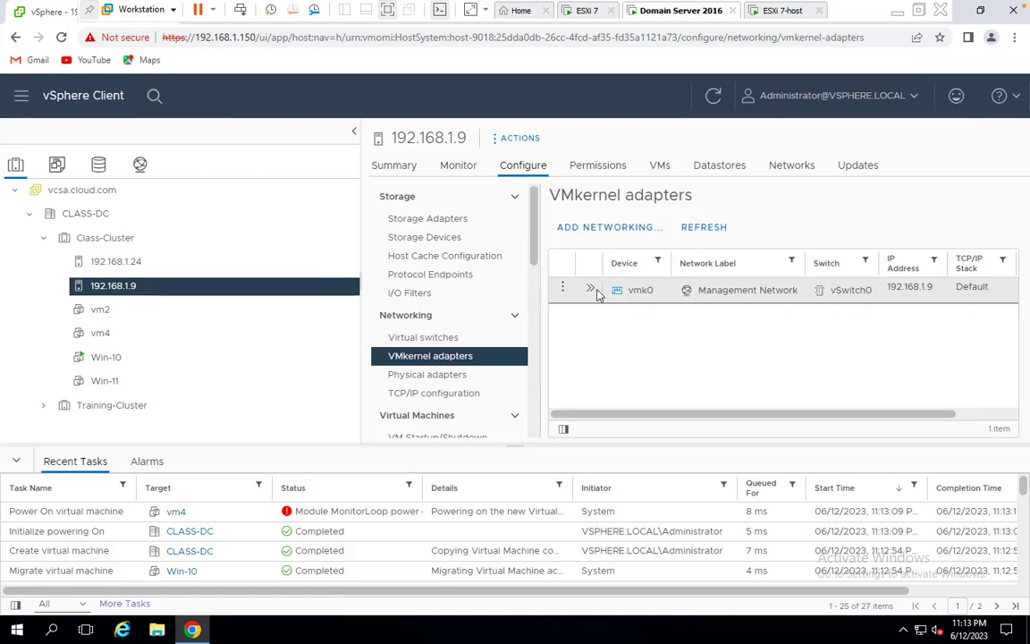
left_click(561, 287)
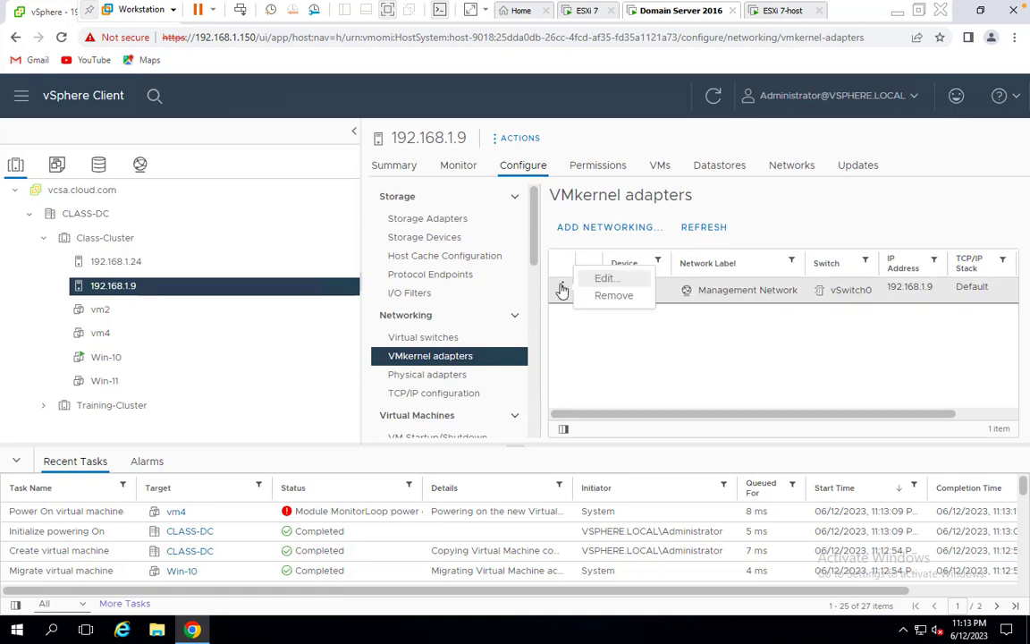
left_click(612, 279)
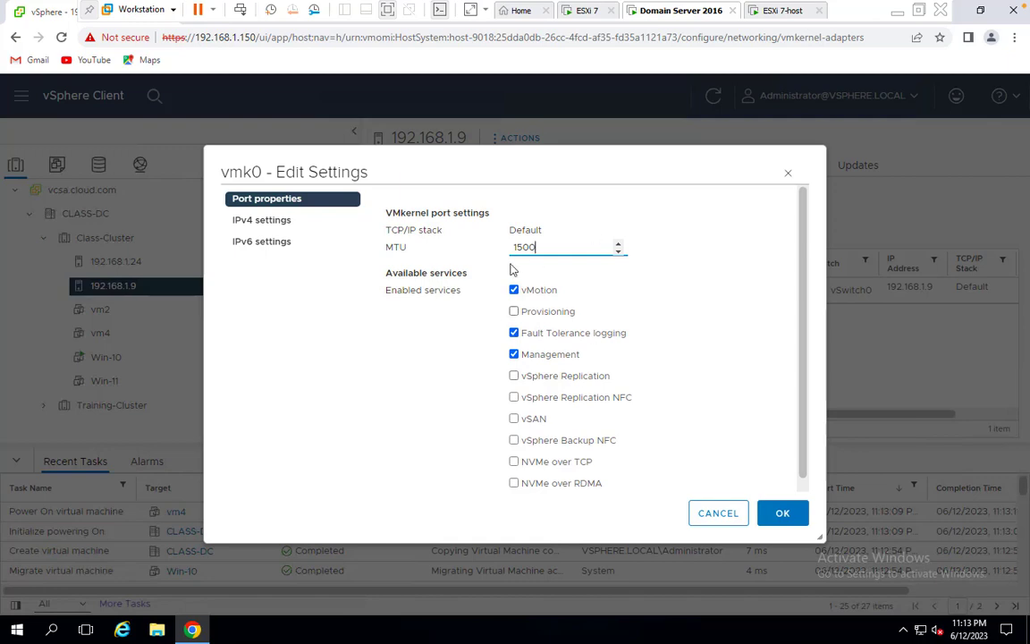
left_click(787, 516)
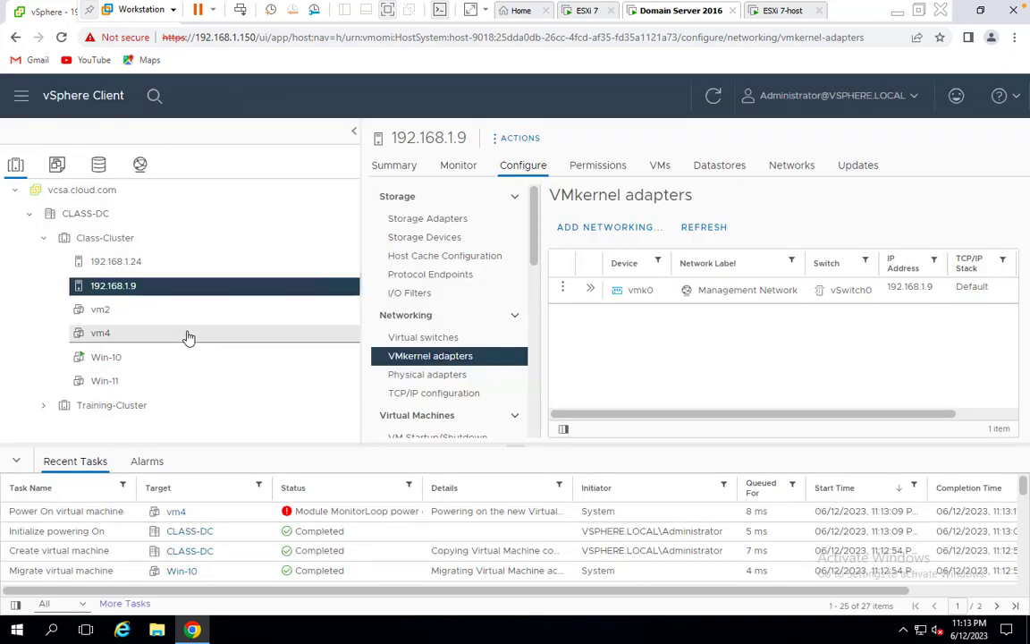
Review vmk0 on host 192.168.1.24, refresh, and list that host's virtual machines
left_click(121, 261)
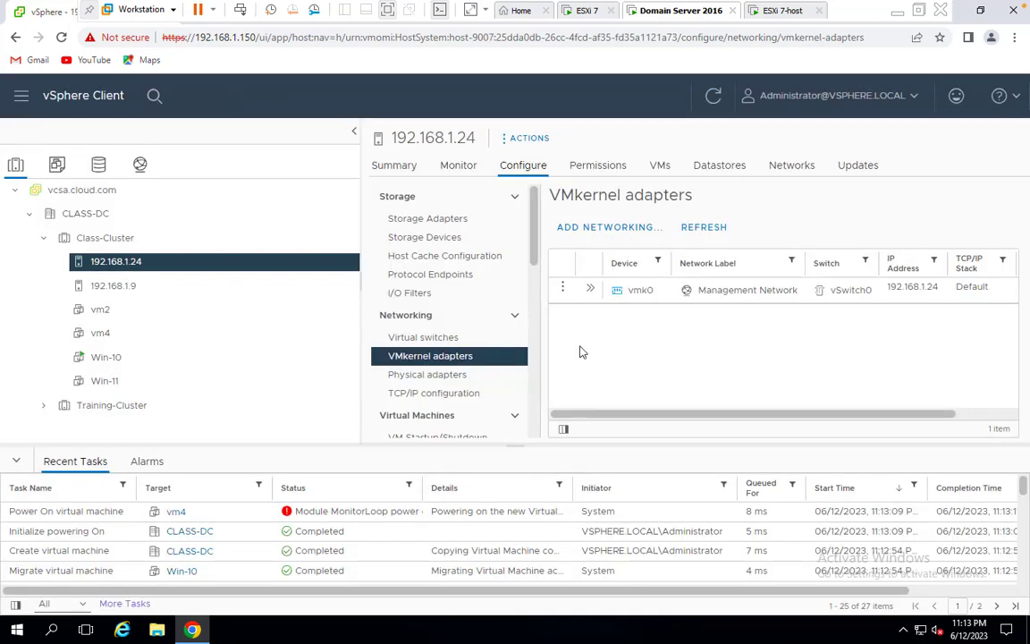
left_click(563, 293)
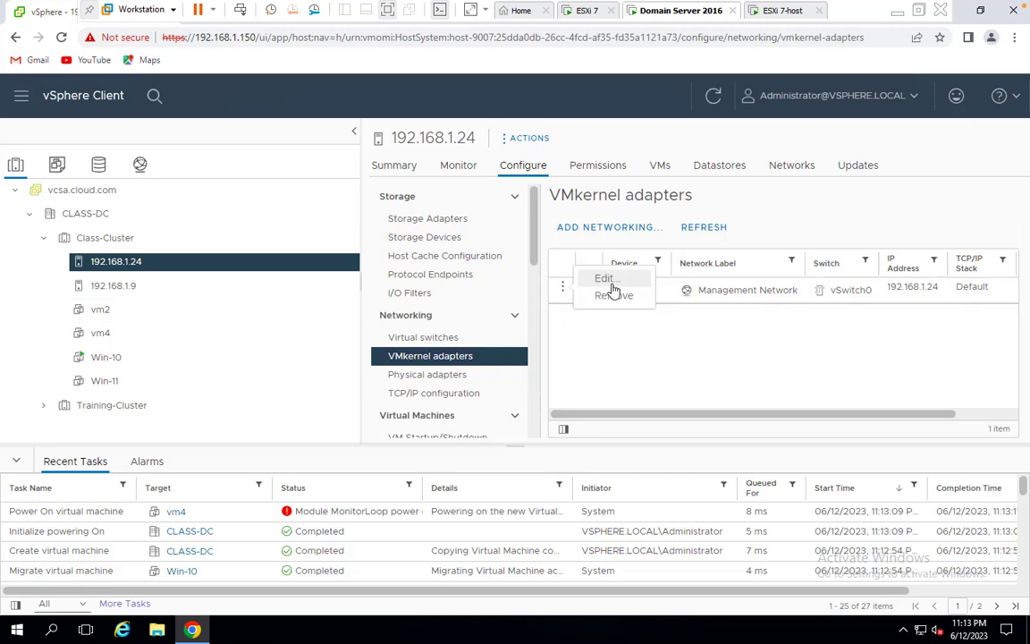
left_click(605, 278)
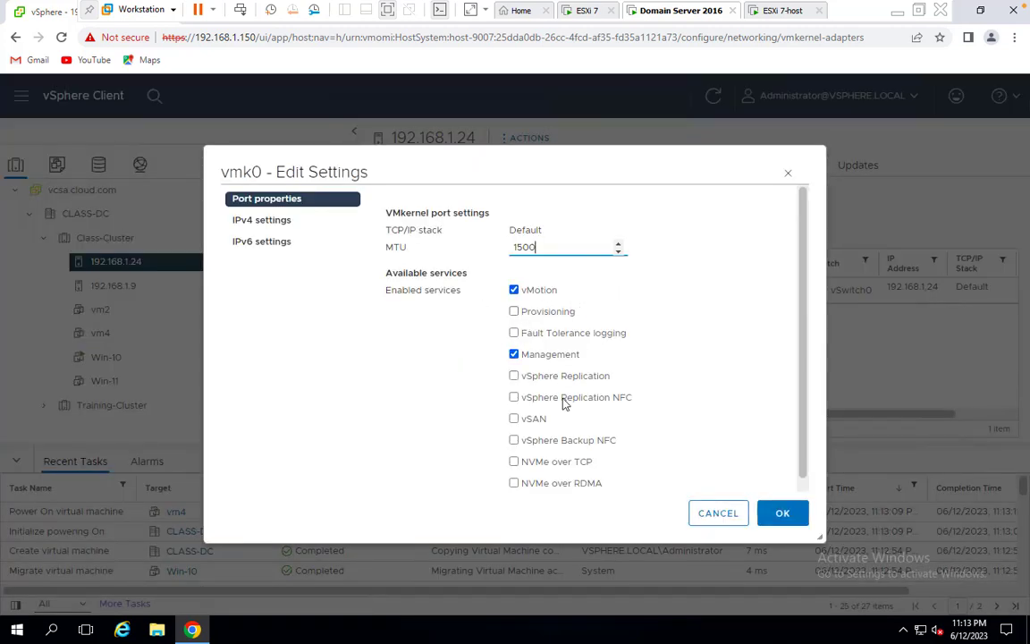
left_click(772, 518)
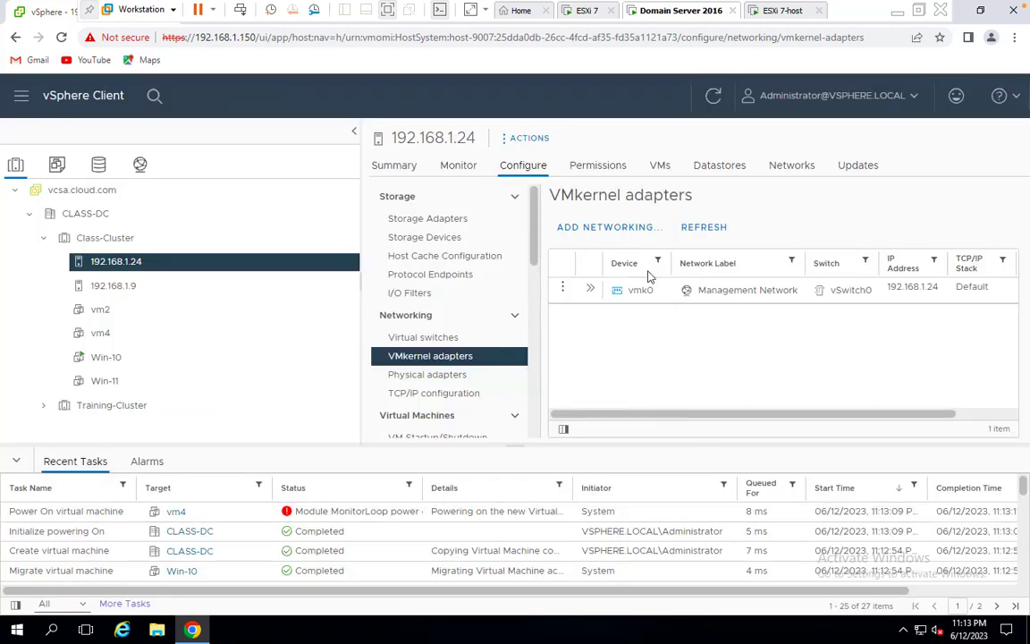
left_click(712, 97)
left_click(659, 166)
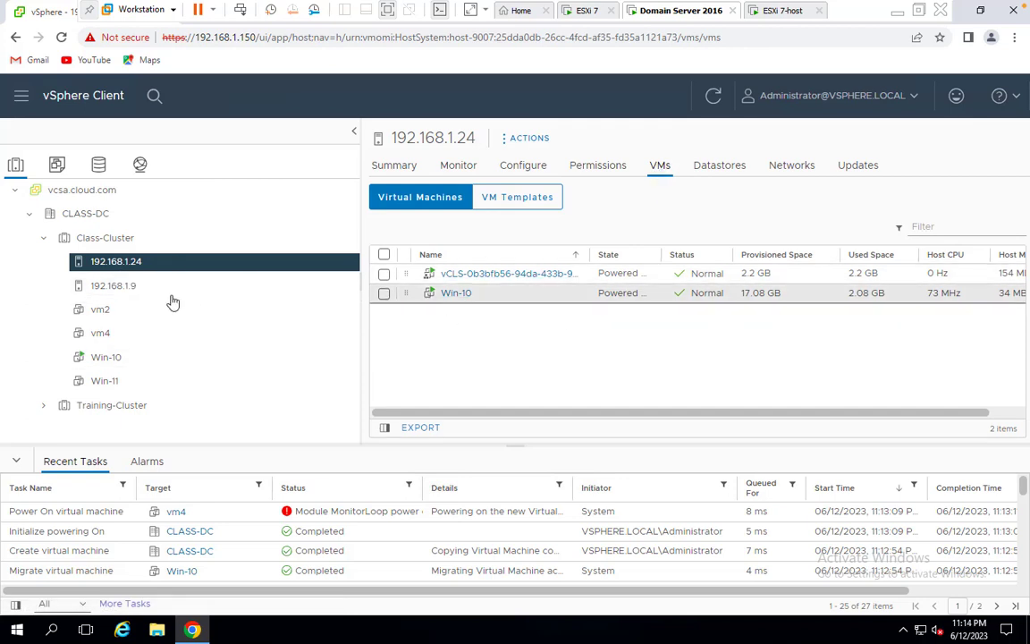
Check both hosts and vm4, ending on Win-11's datastores: iscsi-storage in Alert, 1.27 GB free
left_click(117, 287)
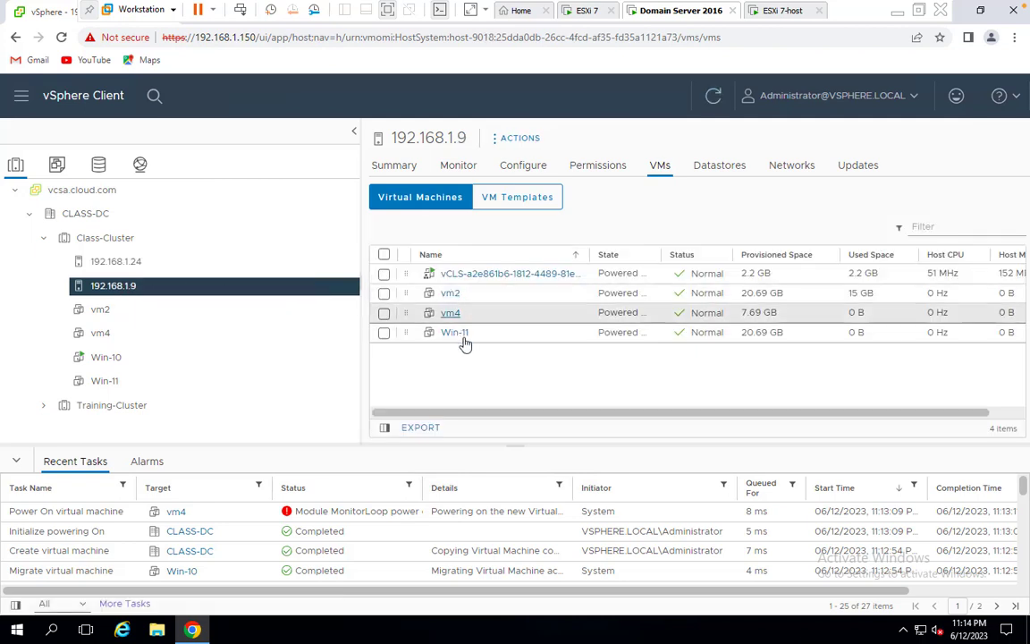
left_click(132, 264)
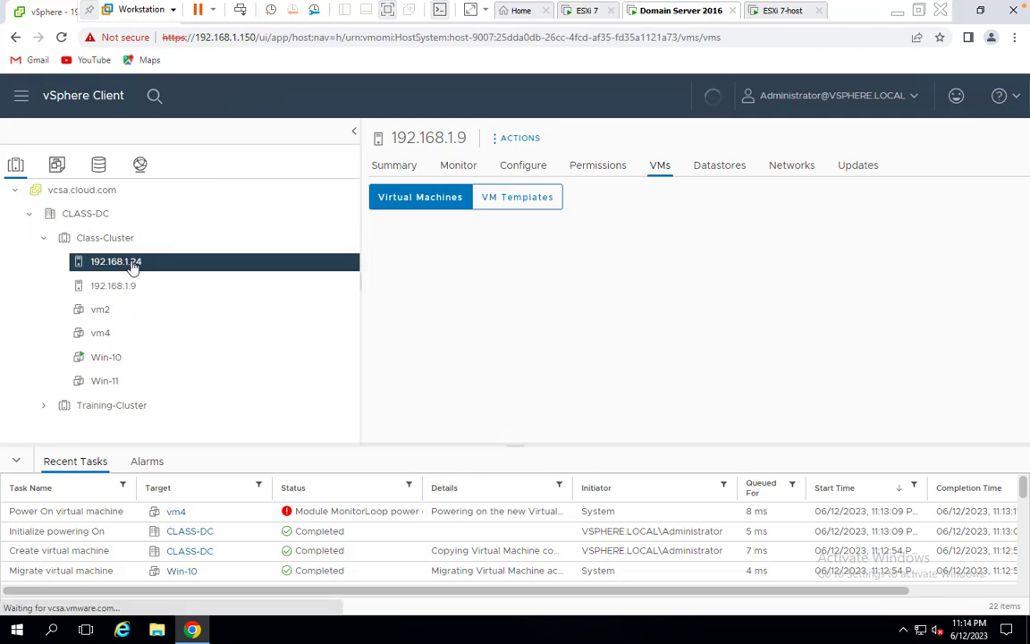
left_click(100, 338)
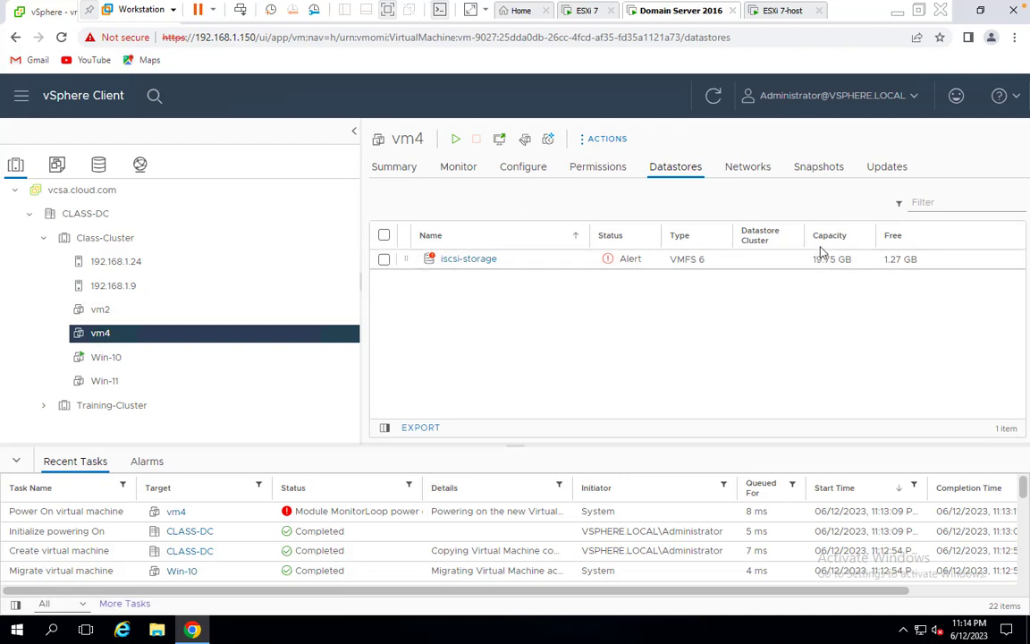
left_click(105, 386)
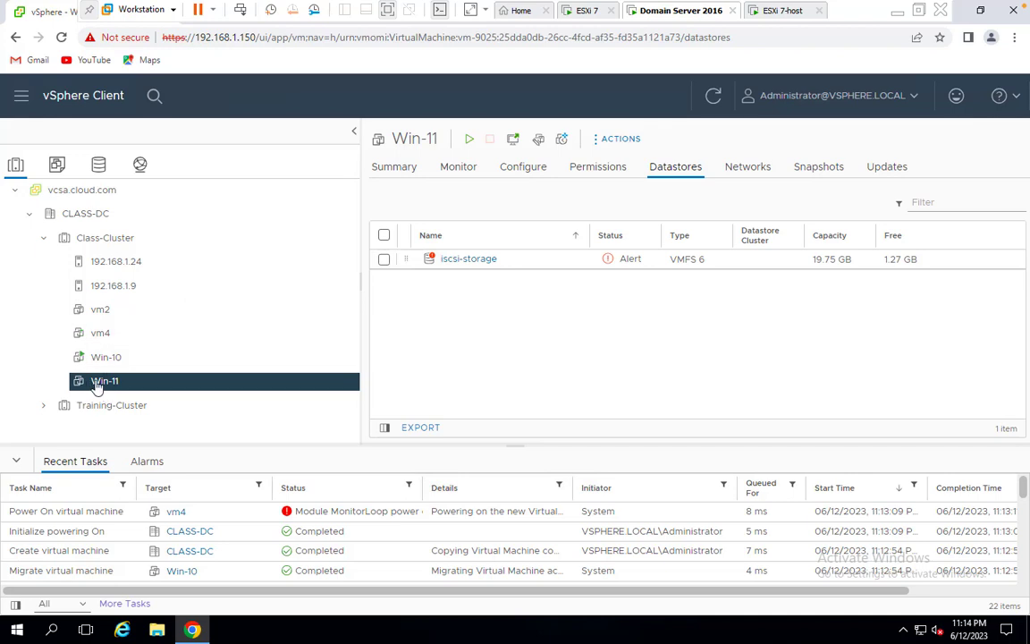
Delete Win-11 from disk and confirm with Yes
right_click(97, 386)
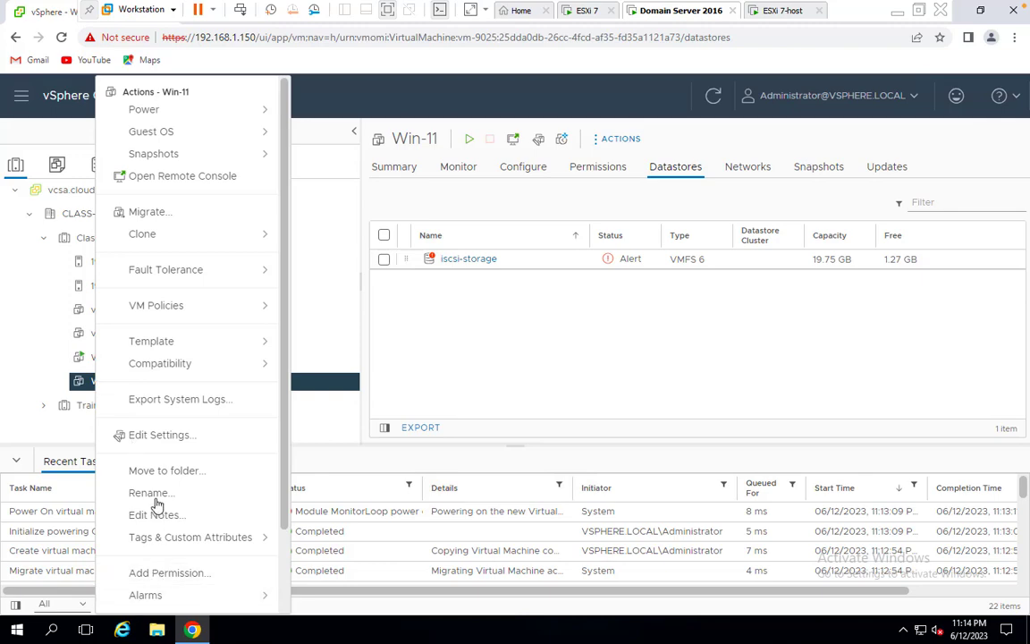
scroll(160, 490, "down", 2)
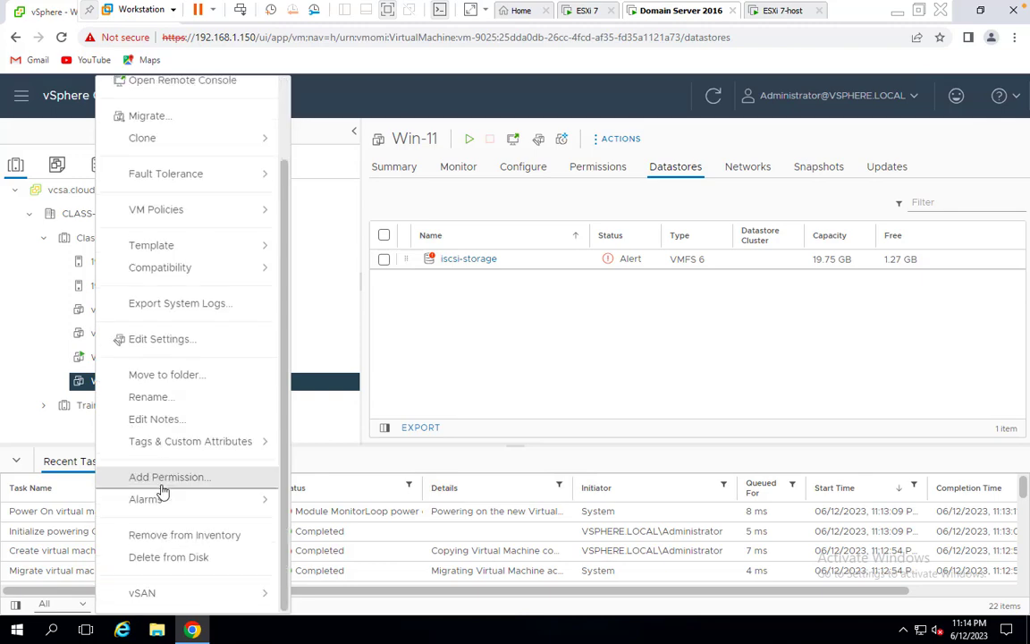
left_click(156, 557)
left_click(678, 416)
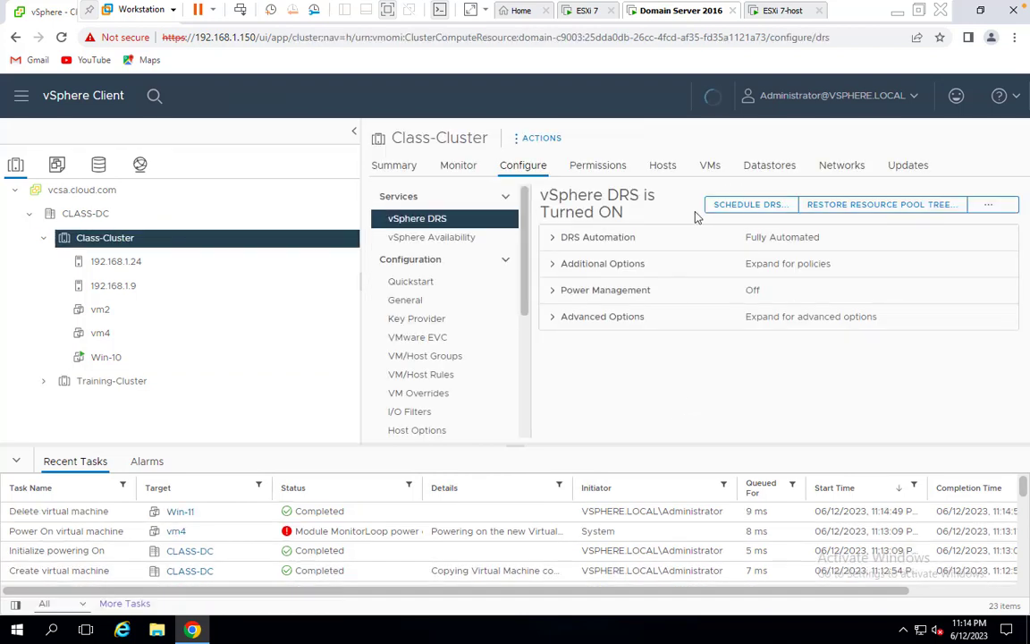
Refresh and recheck both hosts' VM lists, then open Class-Cluster's vSphere Availability settings
left_click(138, 285)
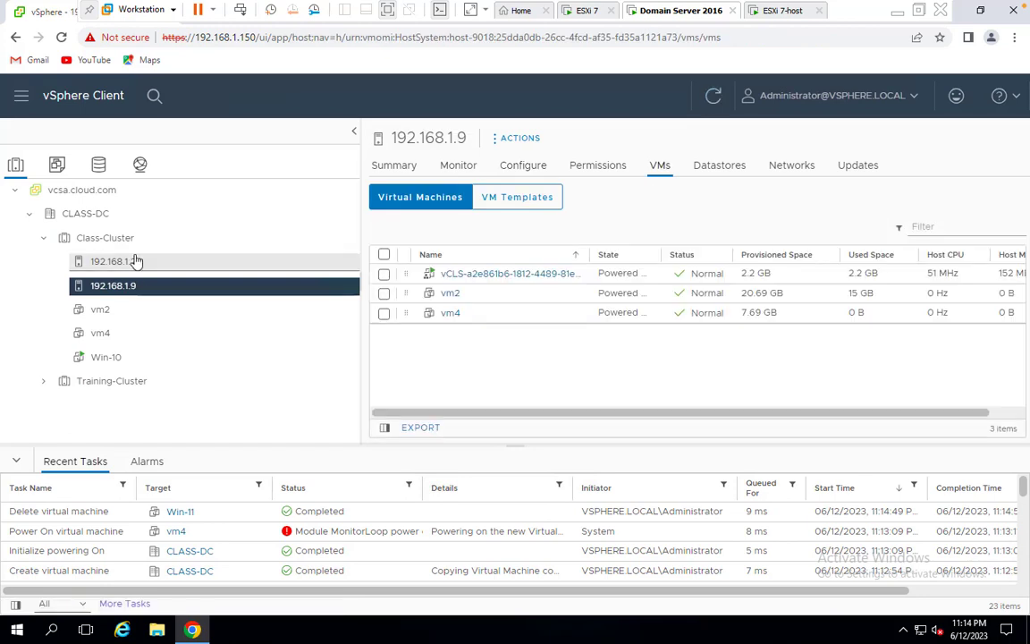
left_click(134, 261)
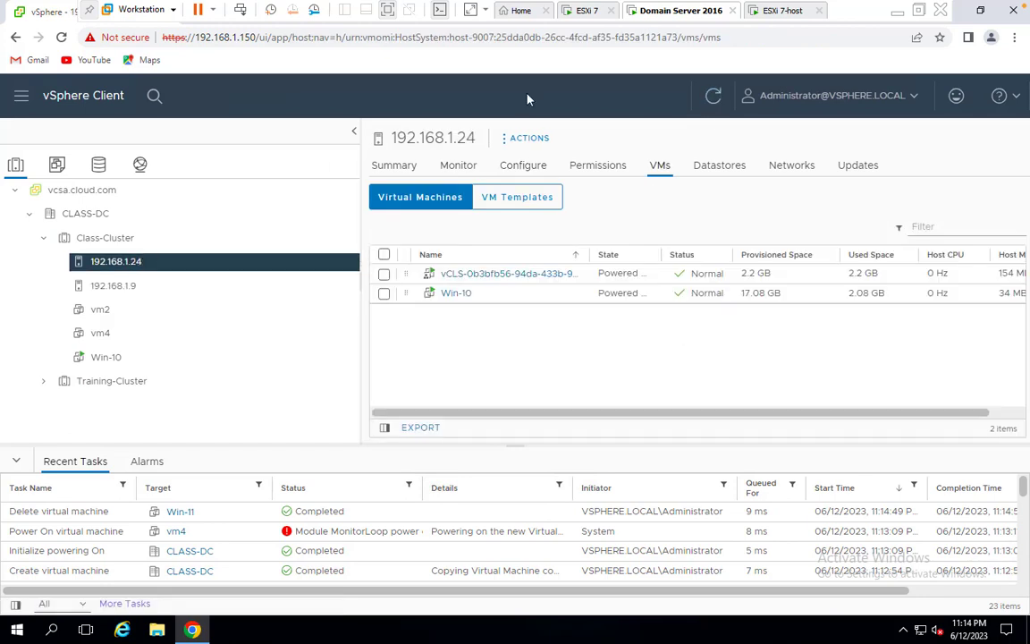
left_click(714, 96)
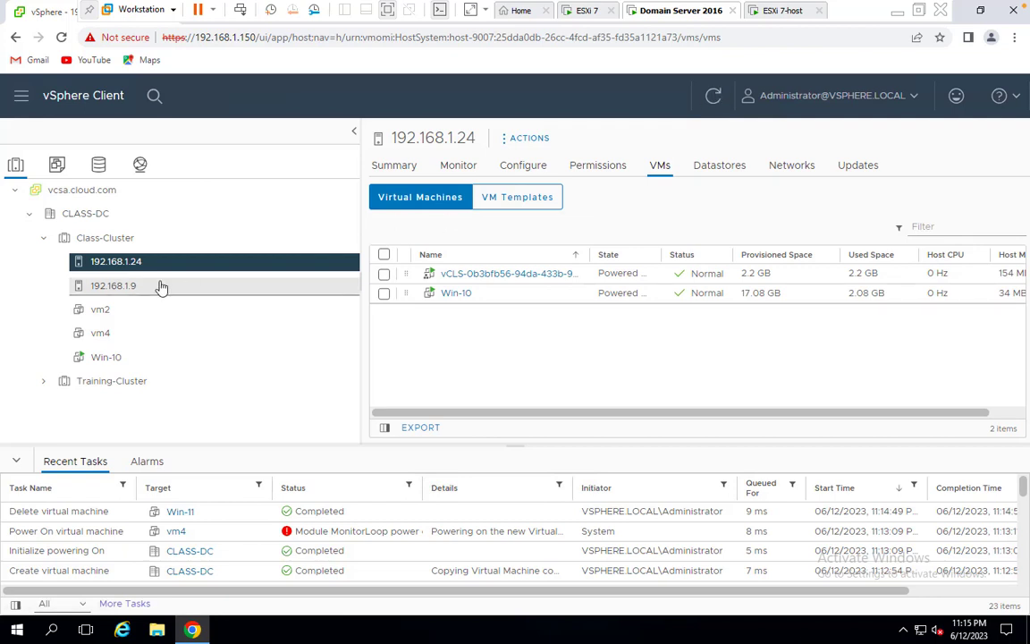
left_click(114, 286)
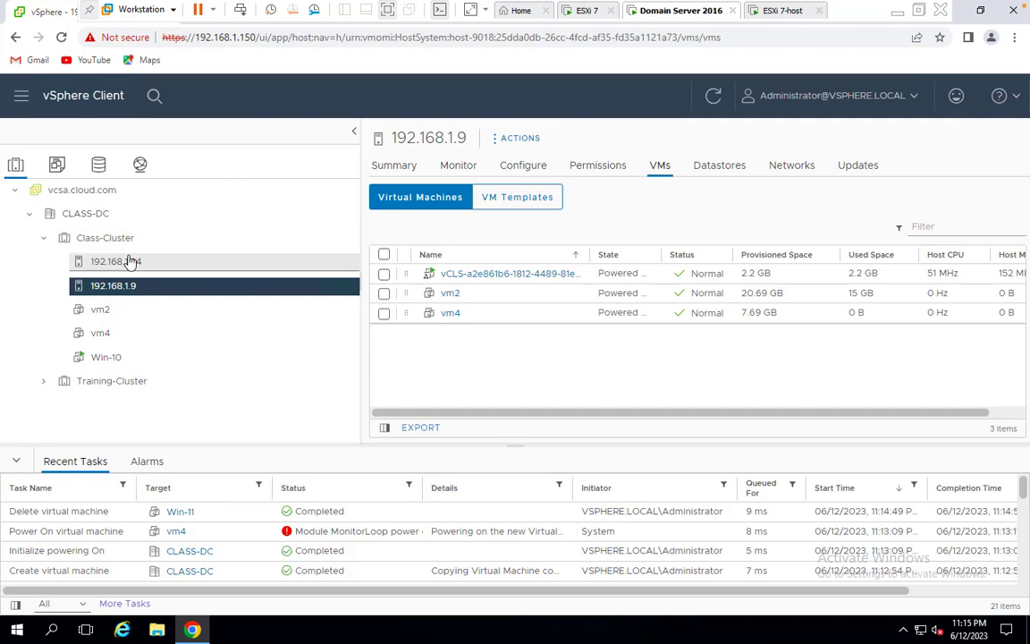
left_click(90, 261)
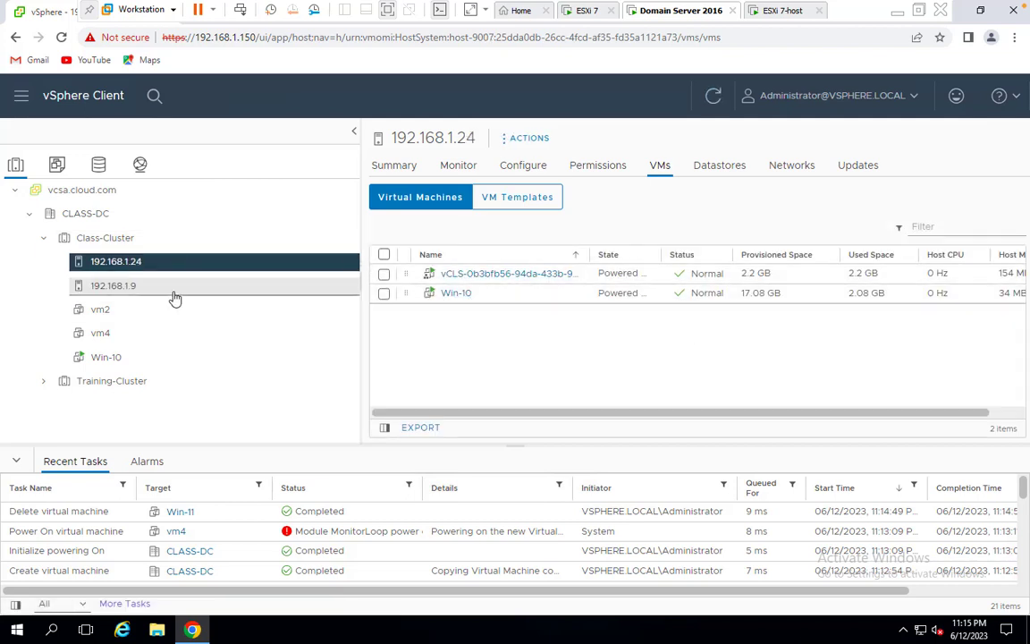
left_click(109, 238)
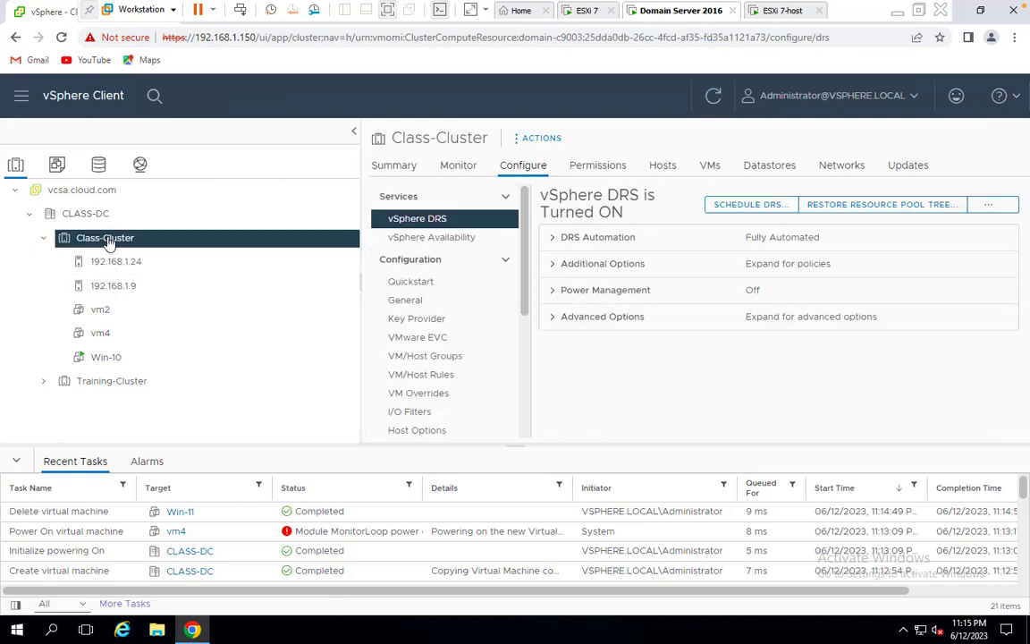
right_click(109, 238)
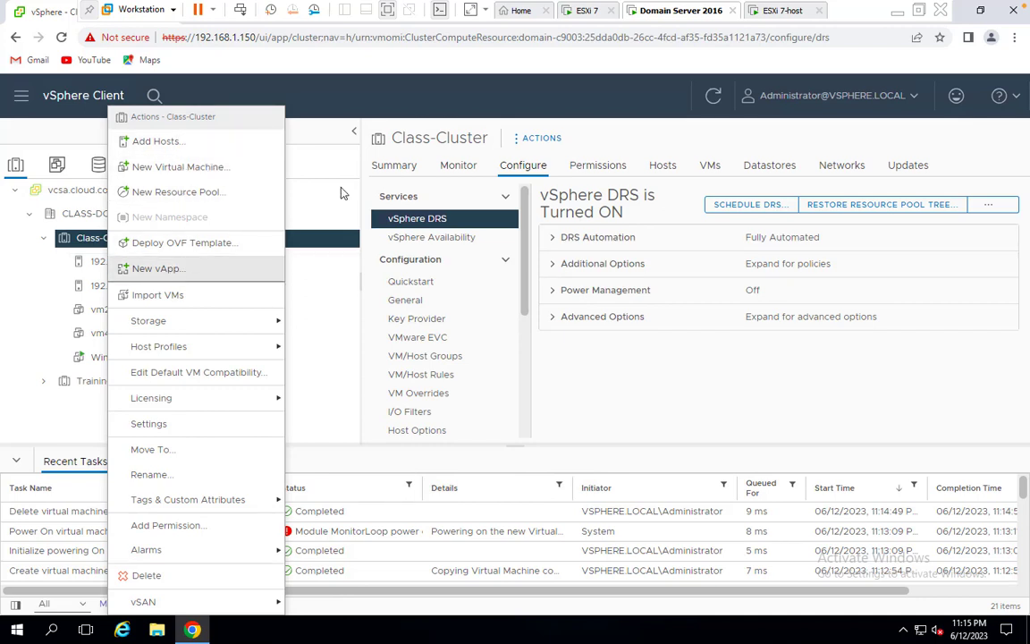
left_click(454, 240)
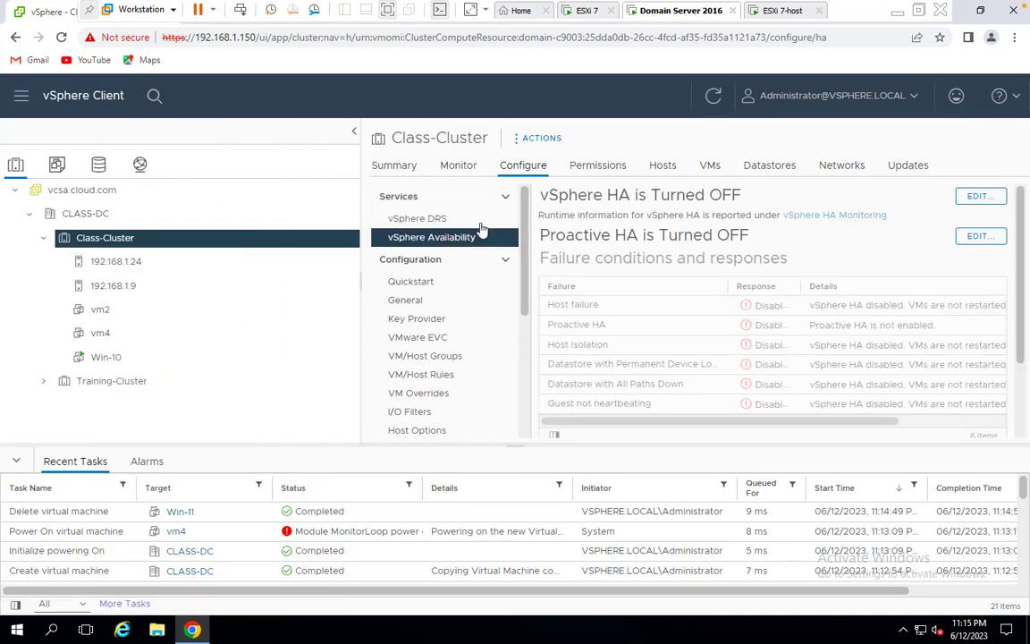
Edit Class-Cluster's vSphere HA settings, toggle HA on, and apply with OK
left_click(981, 195)
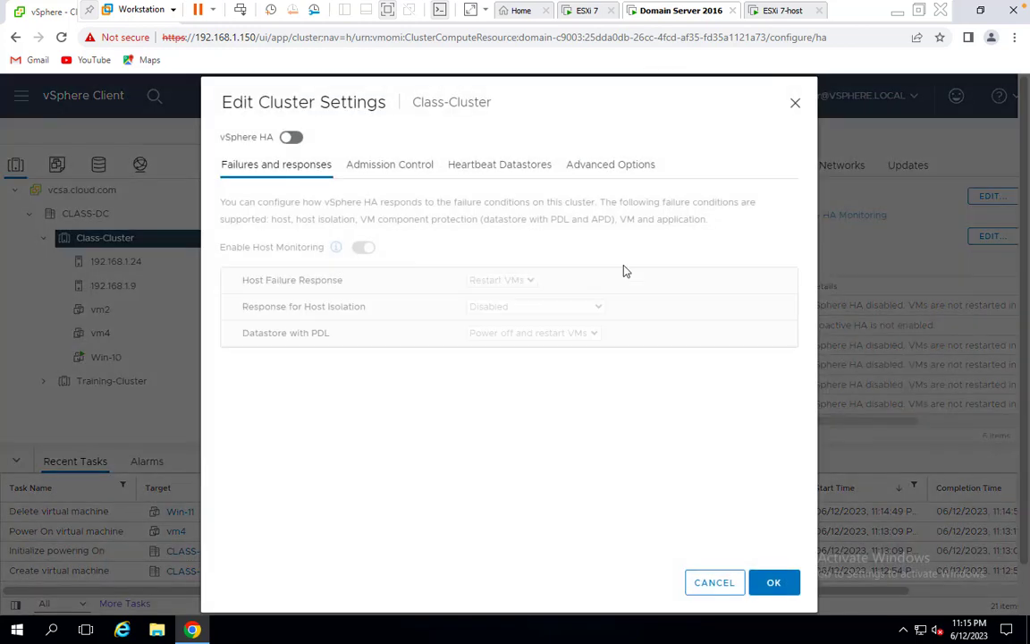
left_click(286, 137)
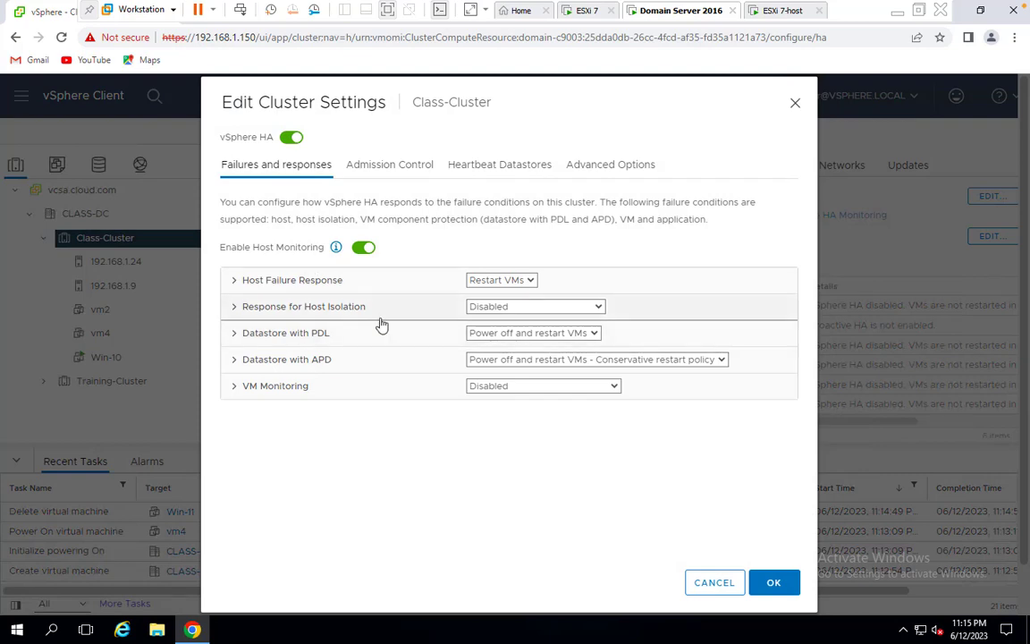
left_click(770, 582)
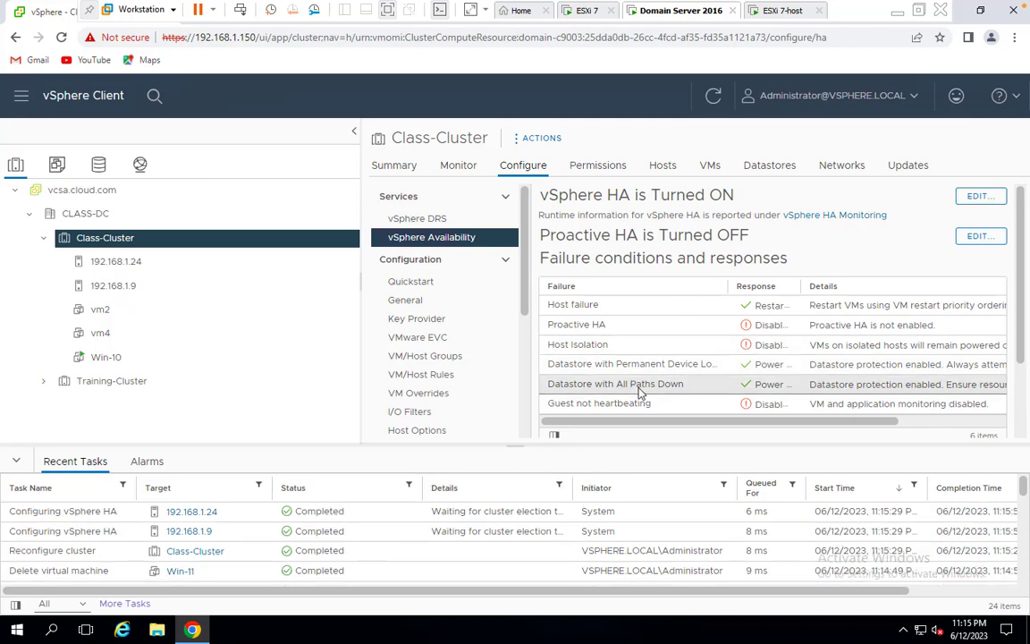
Refresh host 192.168.1.9's VM list to show it Not responding with vm2 and vm4 Unknown
left_click(113, 286)
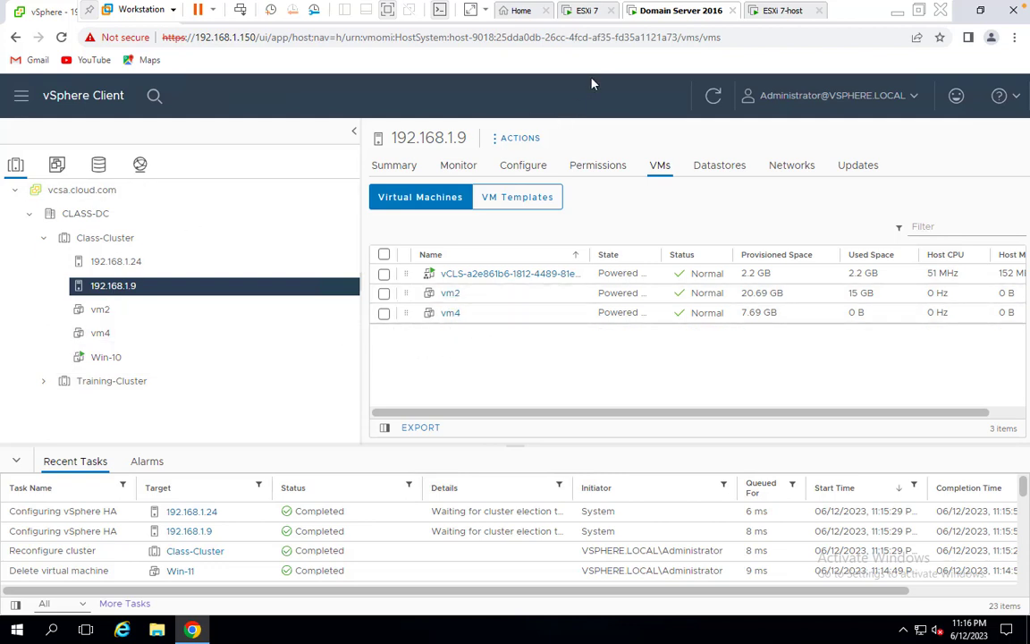
left_click(714, 95)
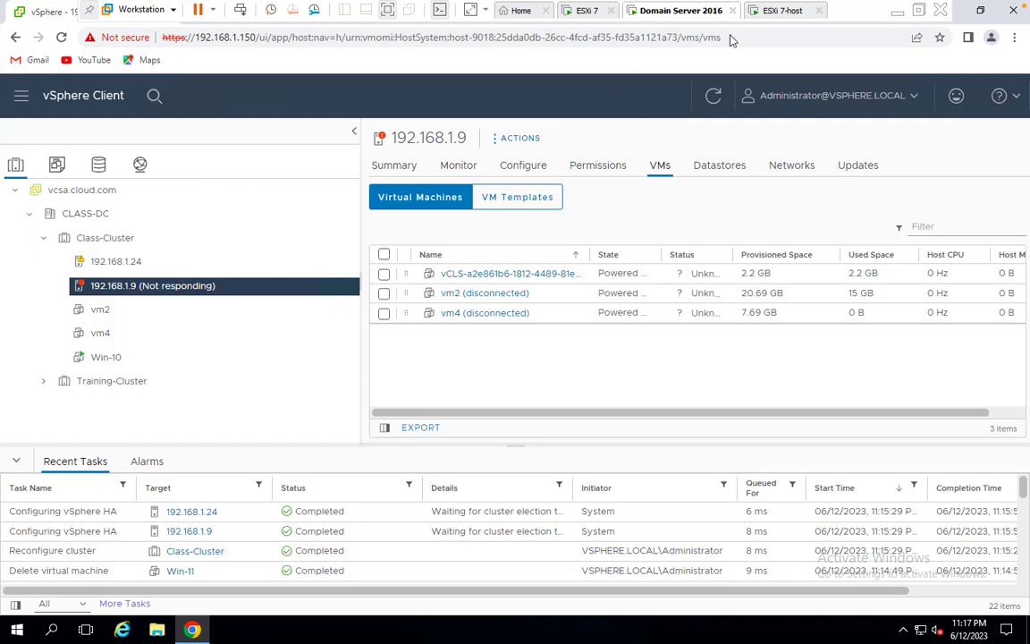
Refresh repeatedly, then confirm vm2 and vm4 now run Normal on host 192.168.1.24
left_click(710, 96)
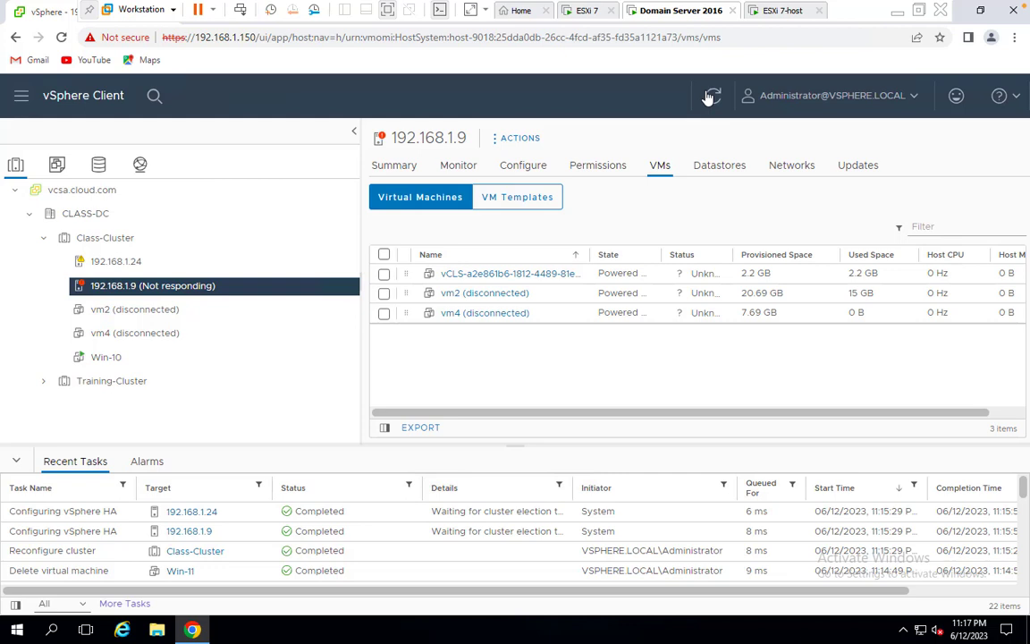
left_click(711, 97)
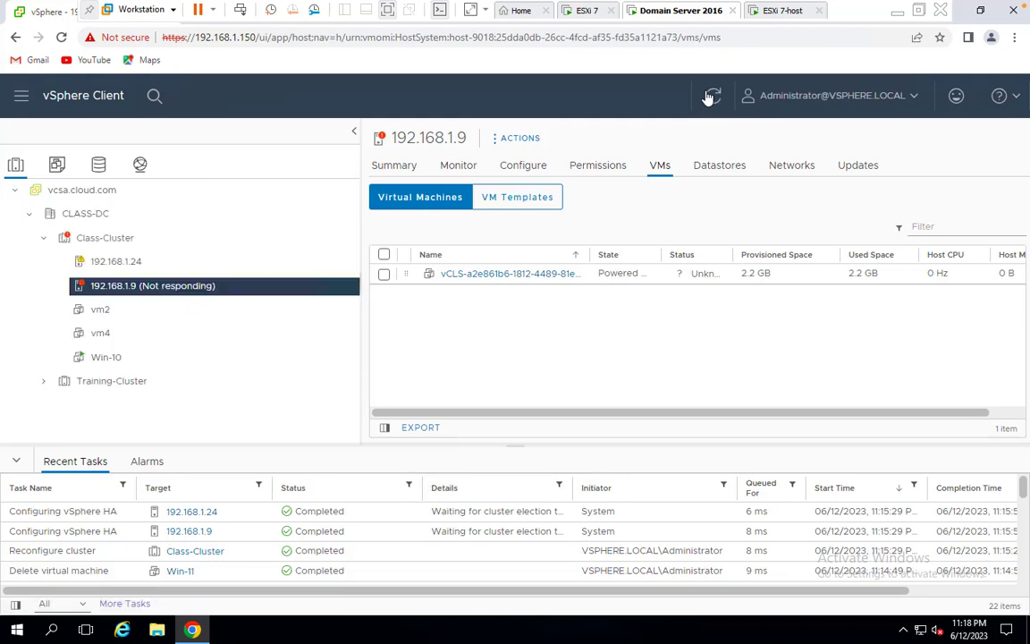
left_click(712, 96)
left_click(118, 261)
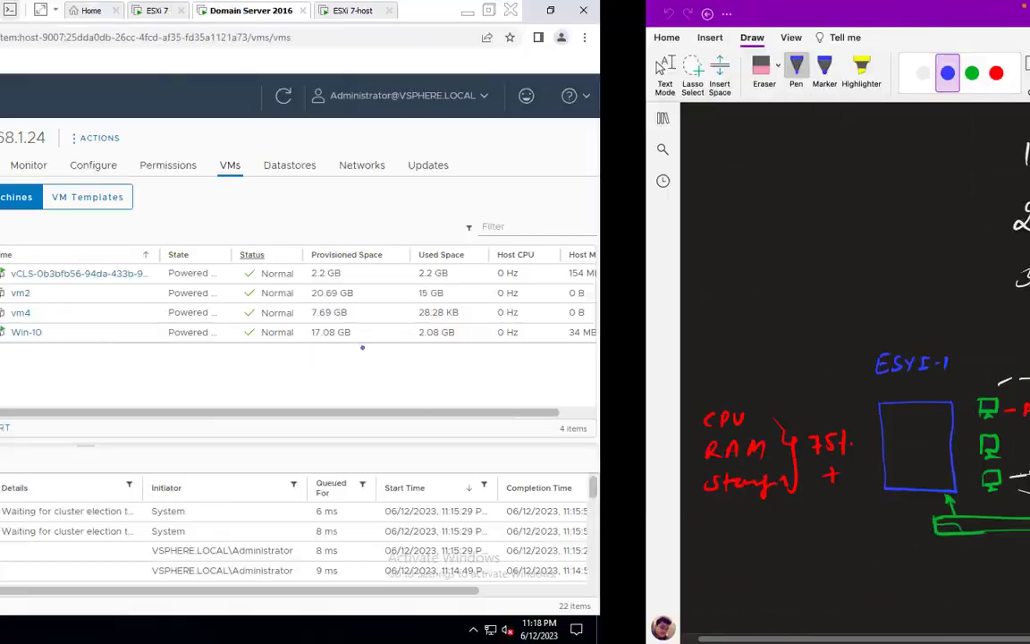
Show the VMs tab of host 192.168.1.9 in Class-Cluster, which lists no virtual machines
left_click(152, 286)
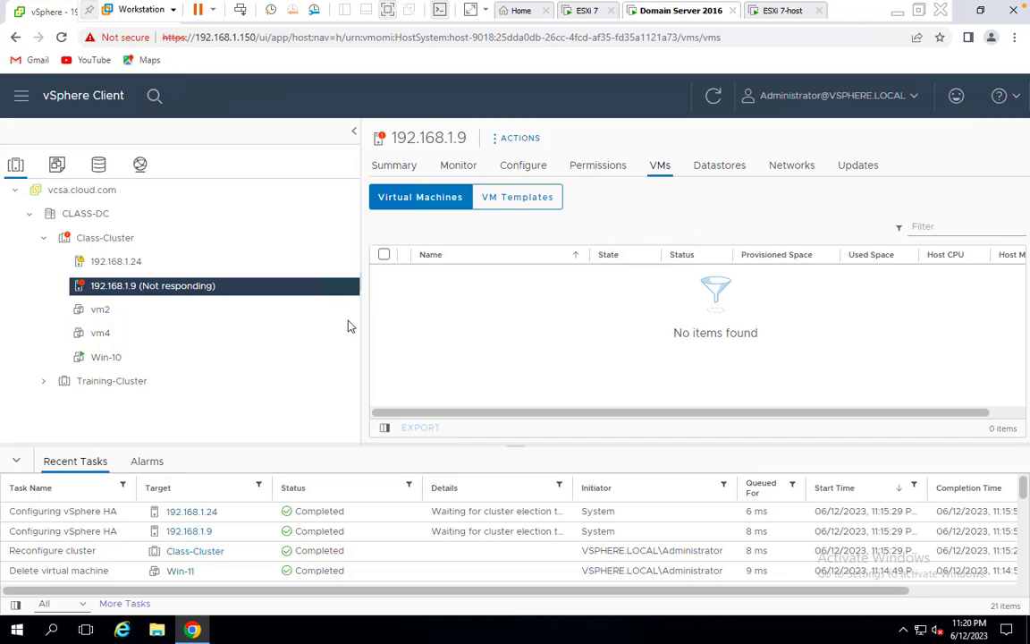
Move across Spaces to the plain desktop and bring up Camtasia 2018's Stop Recording control
key("ctrl+Left")
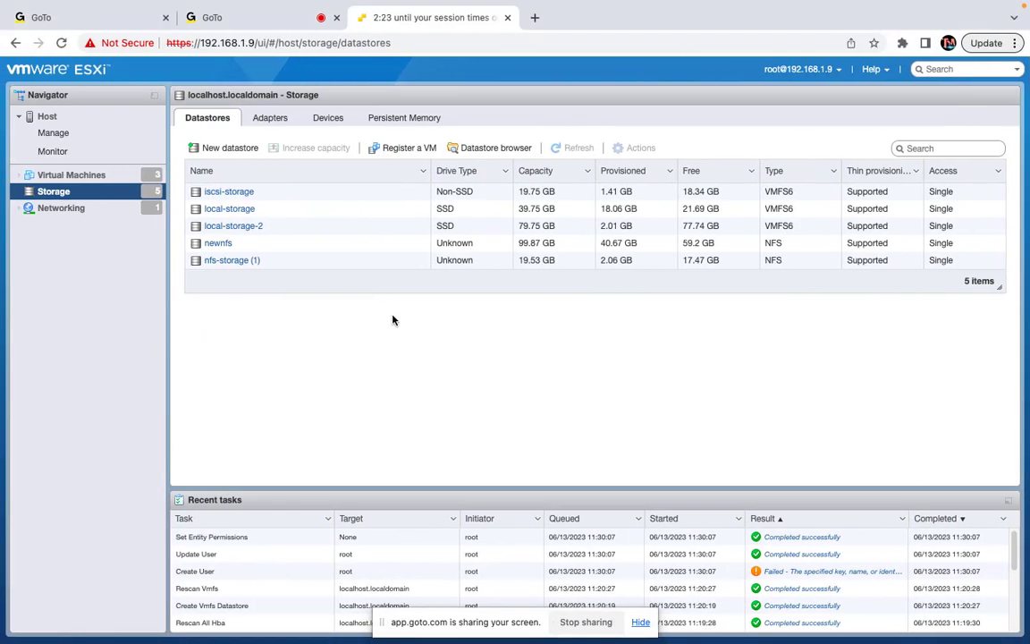
key("ctrl+Right")
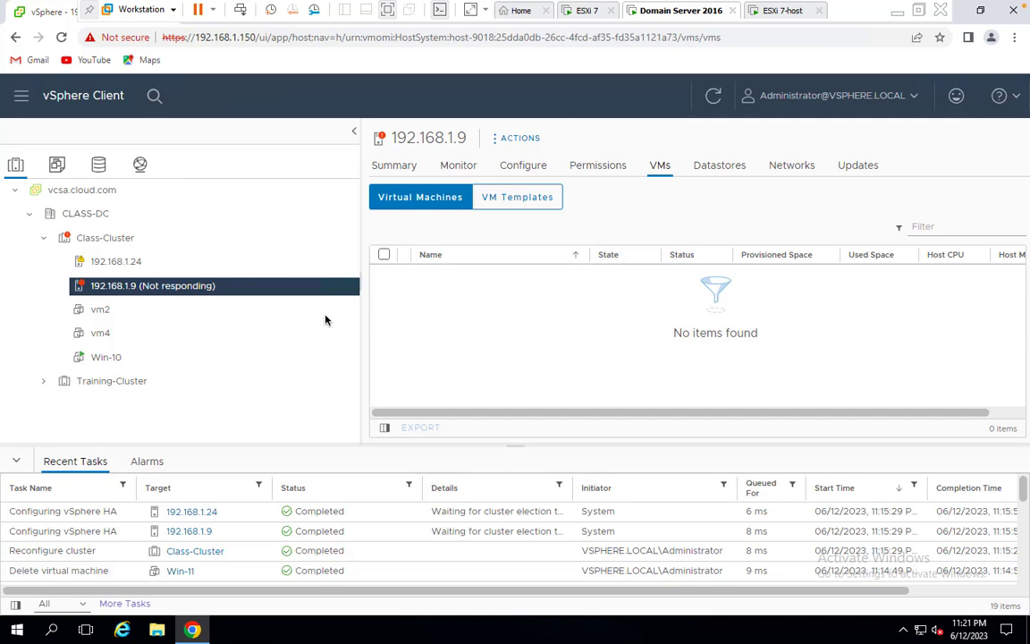
key("ctrl+Left")
key("ctrl+Left")
key("ctrl+Left")
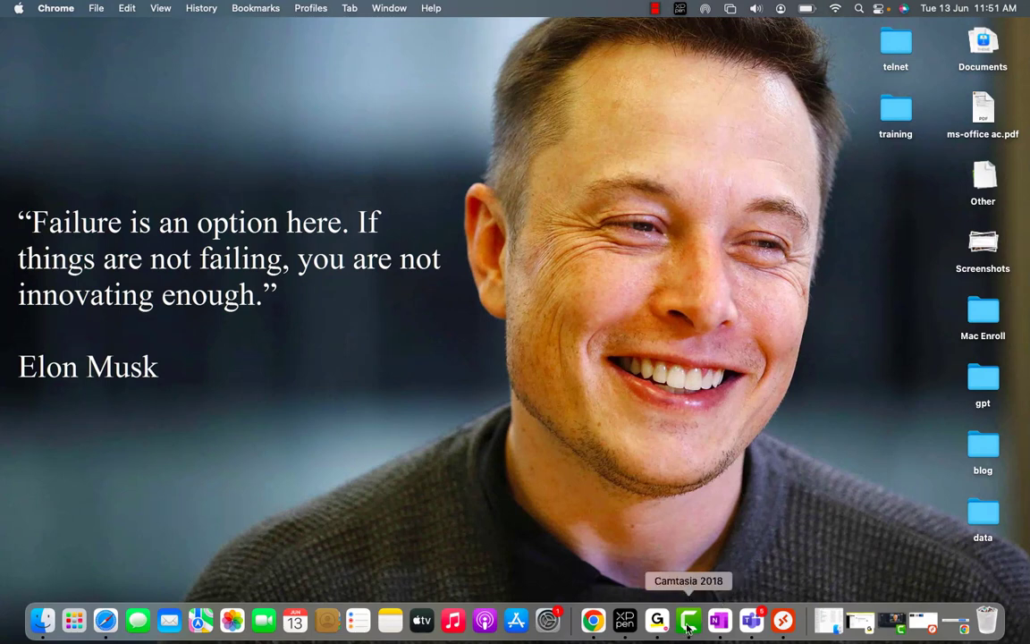
right_click(688, 628)
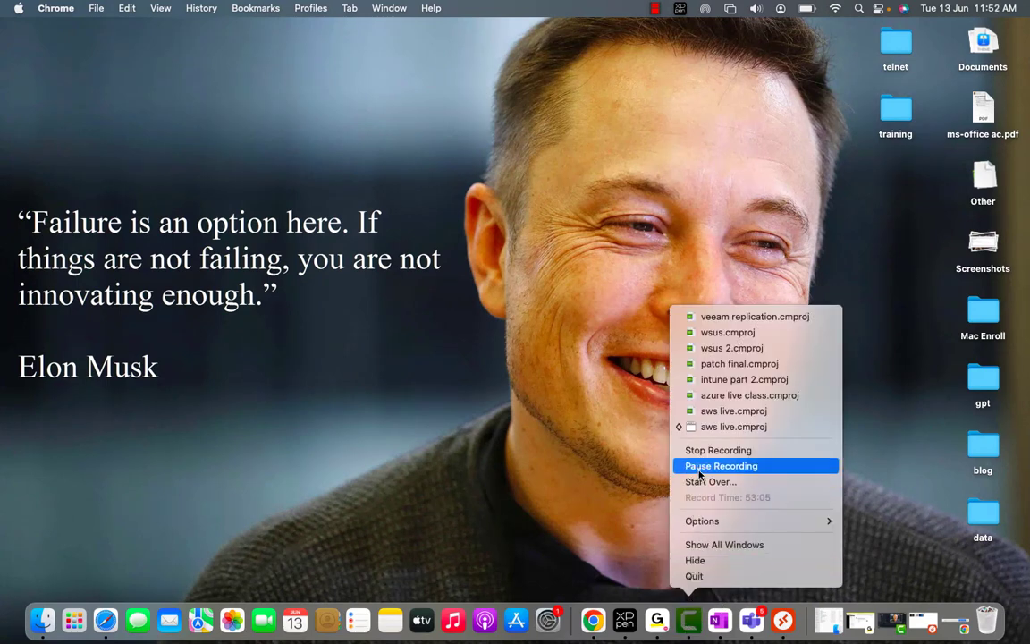